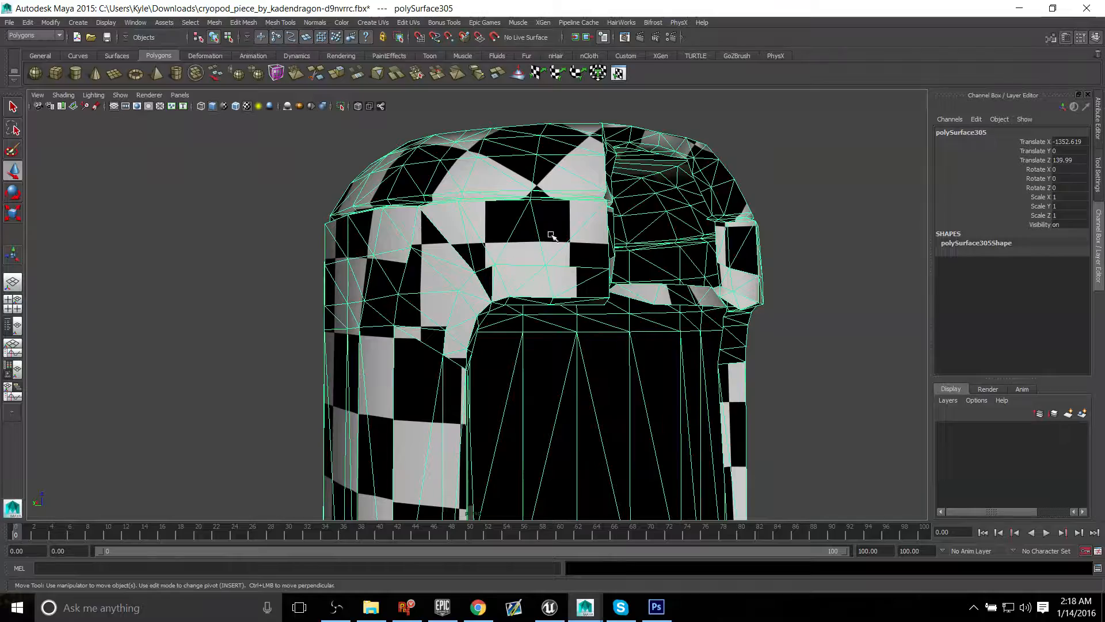
Step: Examine the checker-textured cryopod shell from several angles and distances, including its position relative to the grid
alt+drag(565, 298, 481, 284)
alt+right_drag(482, 284, 217, 257)
alt+middle_drag(422, 309, 408, 182)
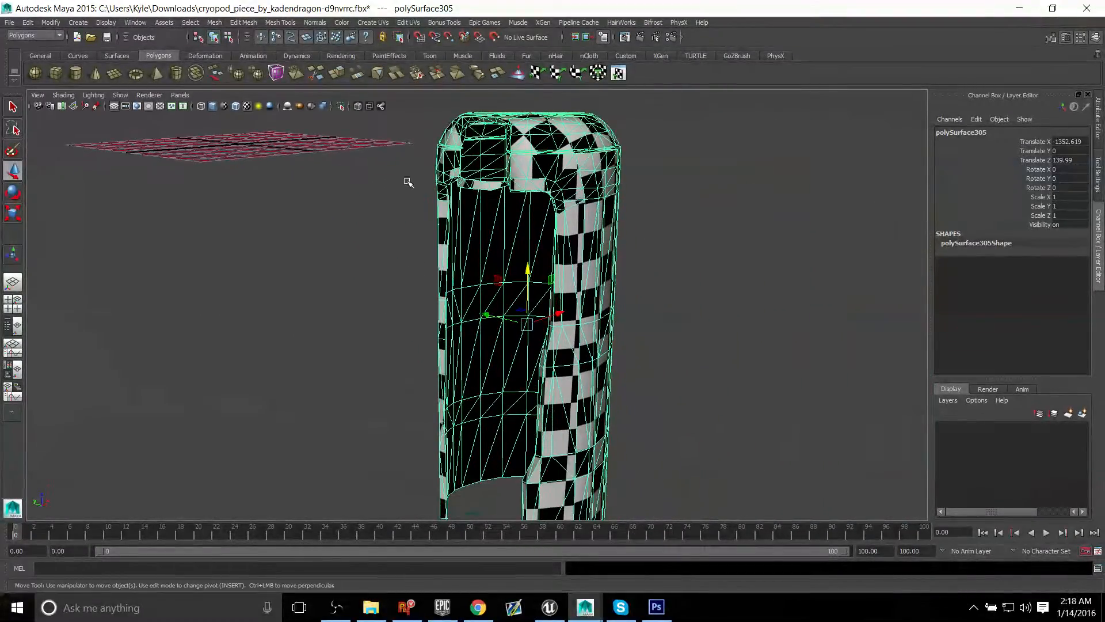
alt+drag(408, 182, 416, 187)
alt+right_drag(417, 187, 347, 186)
alt+middle_drag(347, 186, 389, 184)
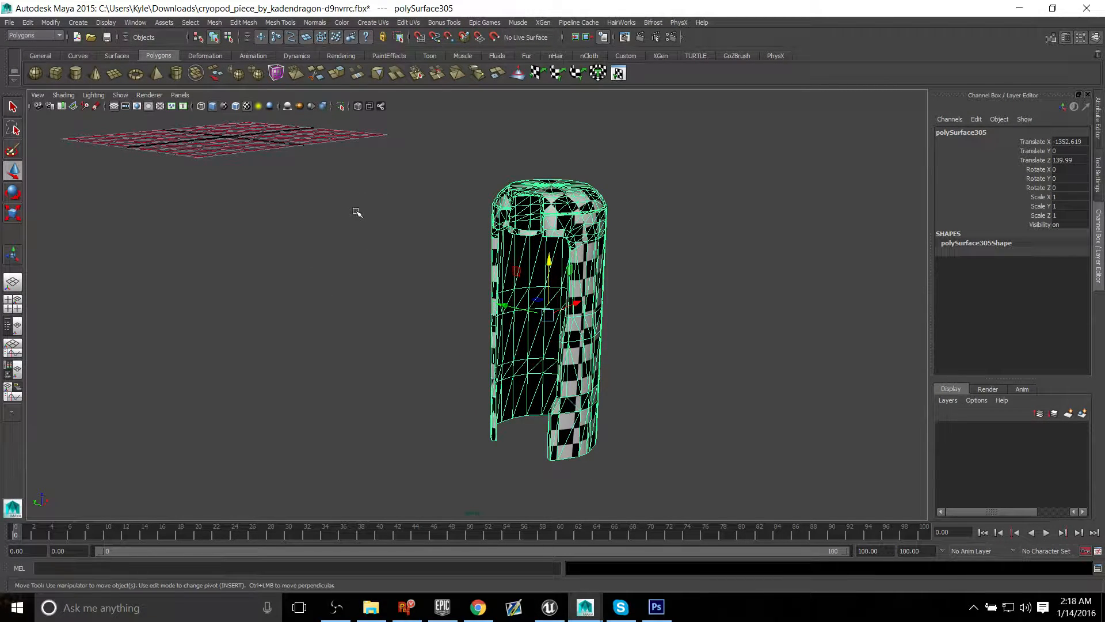
alt+drag(364, 214, 385, 271)
alt+drag(574, 244, 538, 249)
alt+right_drag(538, 249, 703, 247)
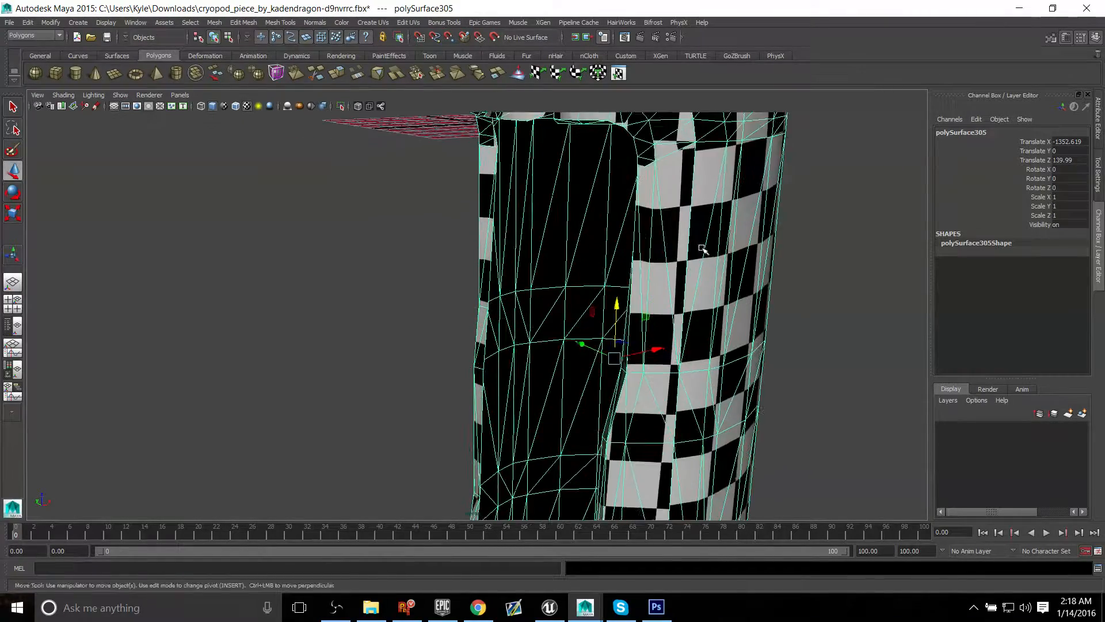
alt+middle_drag(702, 247, 578, 366)
alt+drag(578, 366, 610, 368)
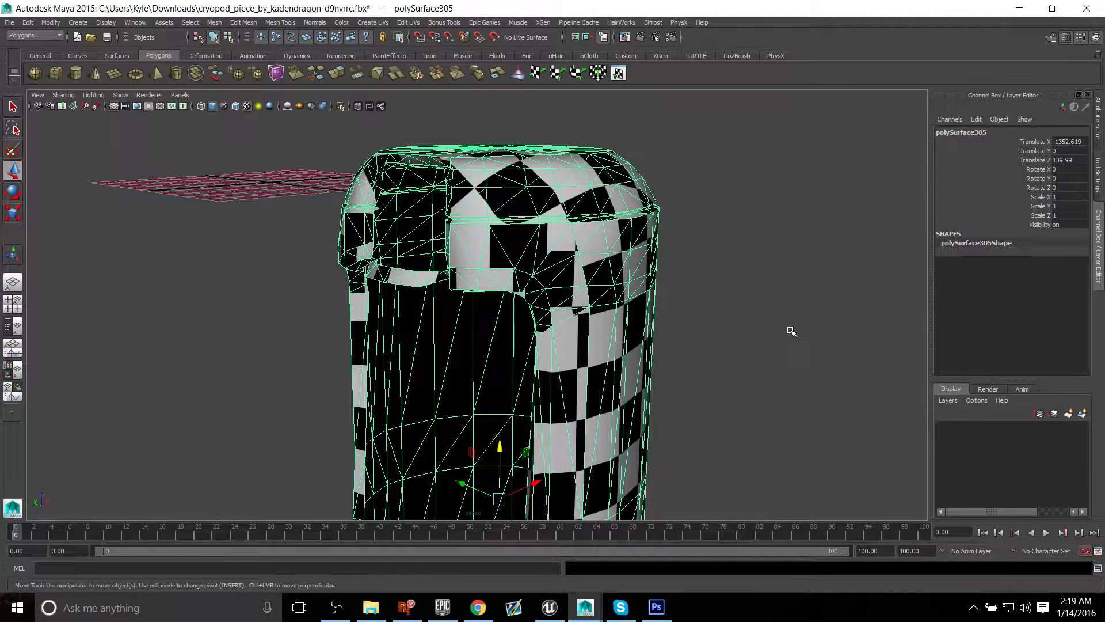
alt+drag(542, 277, 579, 200)
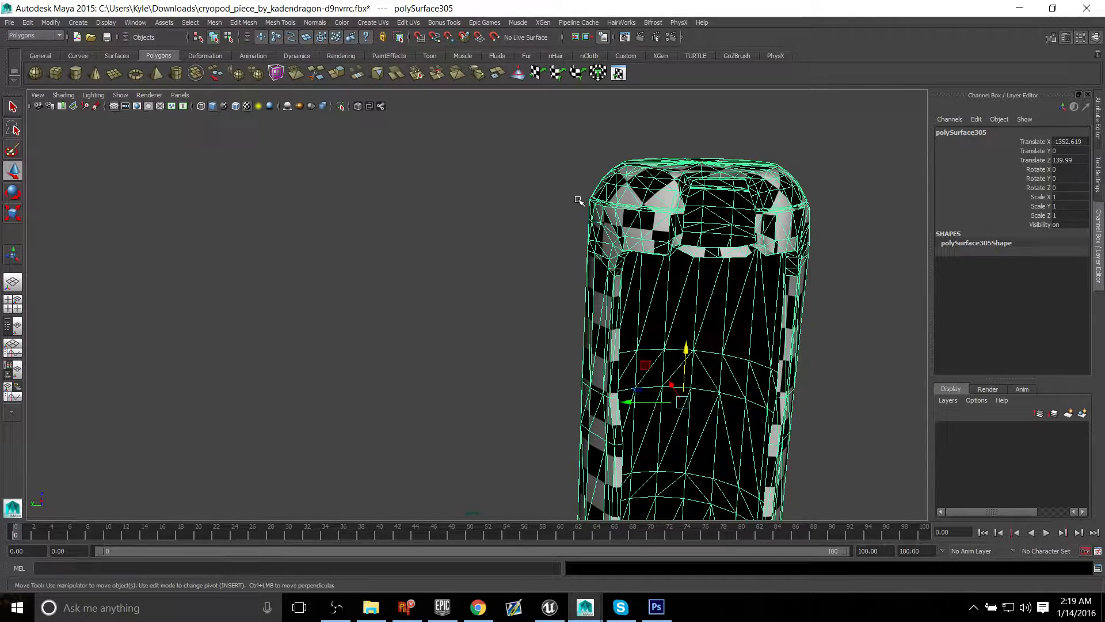
alt+drag(596, 205, 568, 220)
alt+right_drag(569, 220, 444, 281)
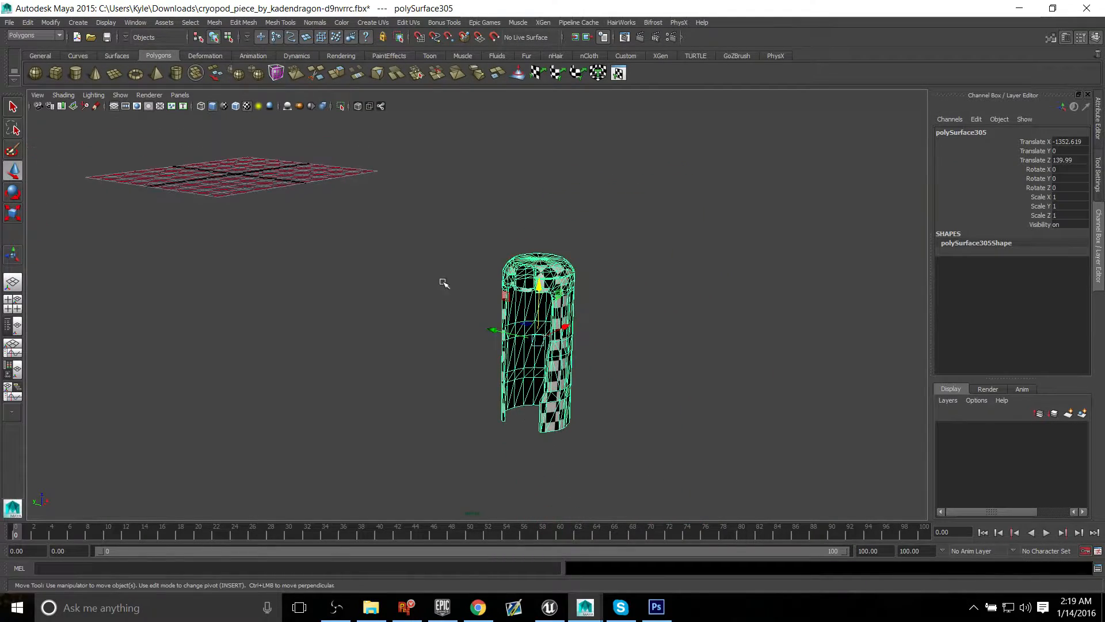
alt+drag(443, 282, 447, 337)
alt+drag(690, 346, 575, 321)
alt+drag(470, 271, 516, 337)
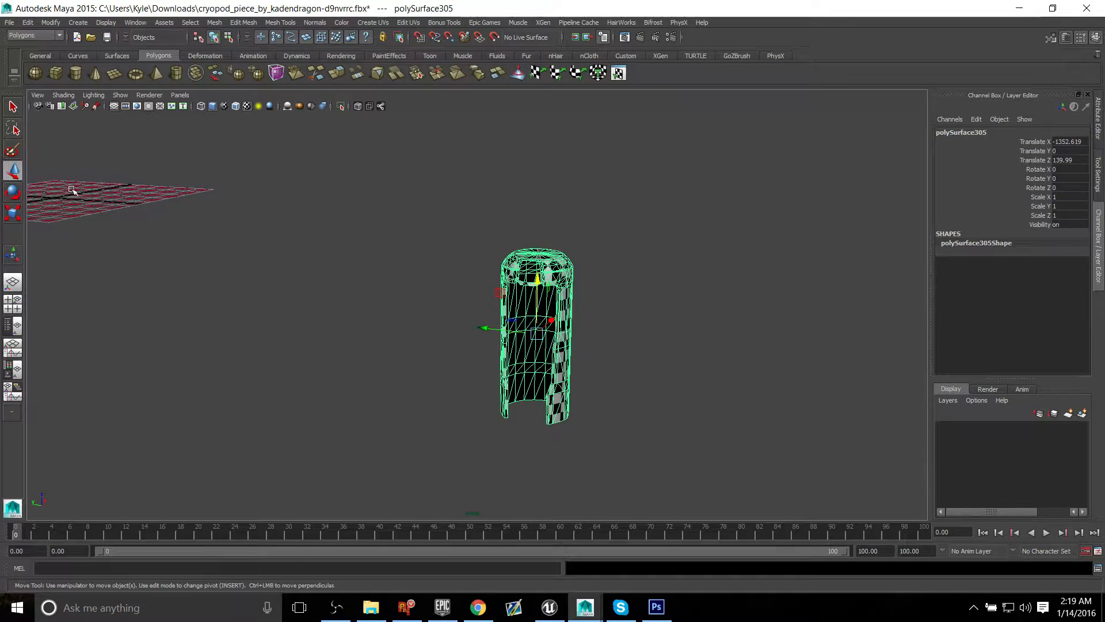
alt+drag(277, 238, 286, 261)
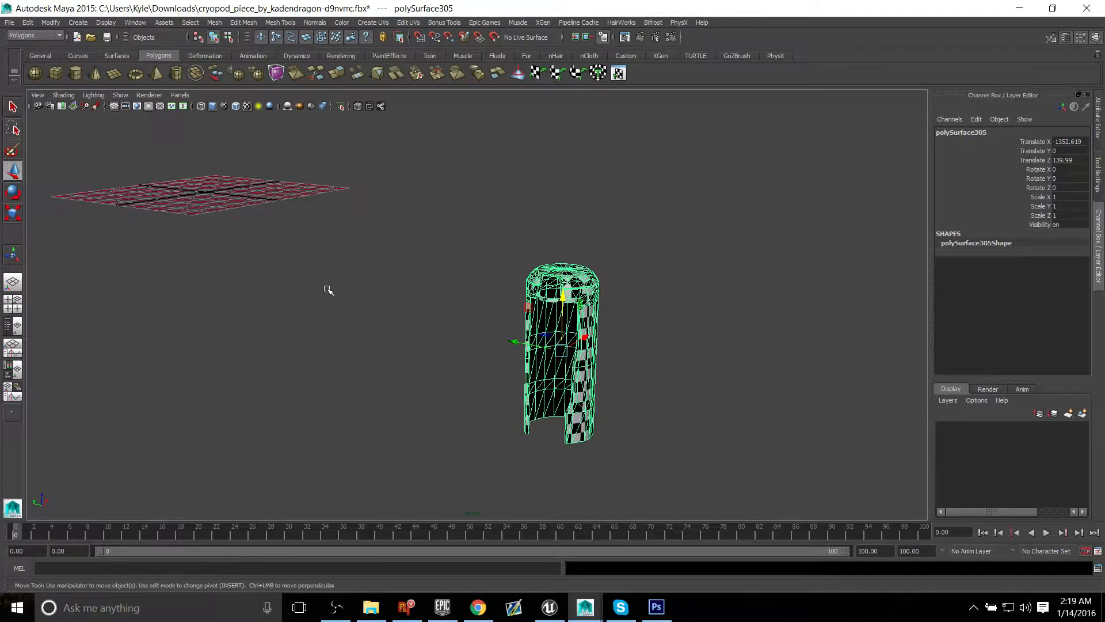
mouse_move(345, 287)
alt+mouse_down()
mouse_move(390, 284)
mouse_move(375, 268)
mouse_move(344, 295)
alt+mouse_up()
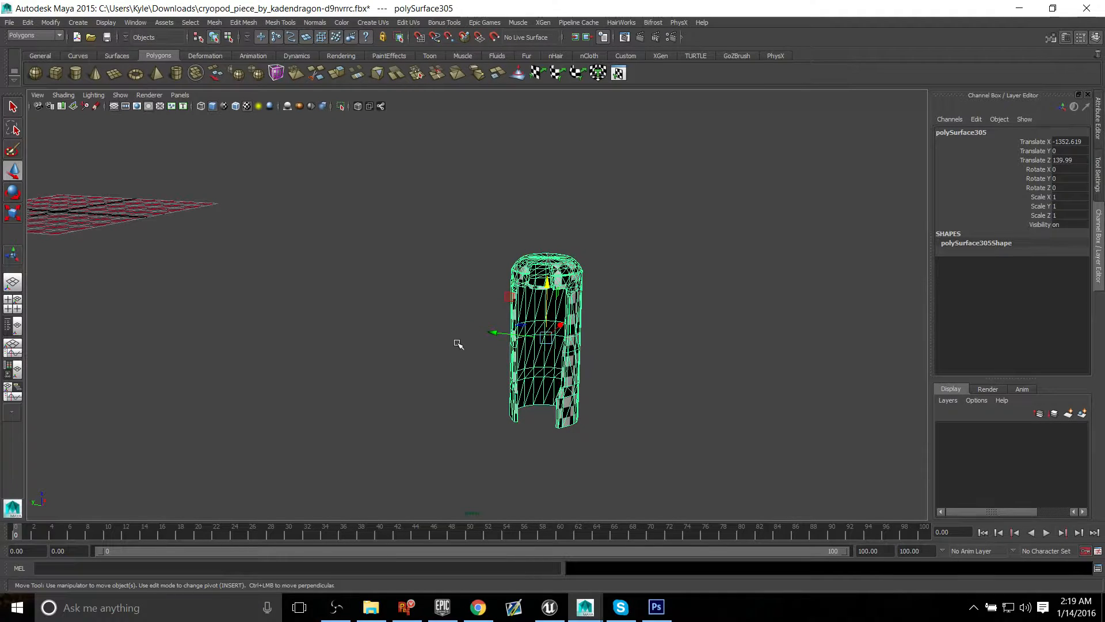
Step: Duplicate the cryopod shell and set the copy's Translate X, Y and Z to 0
key(ctrl+d)
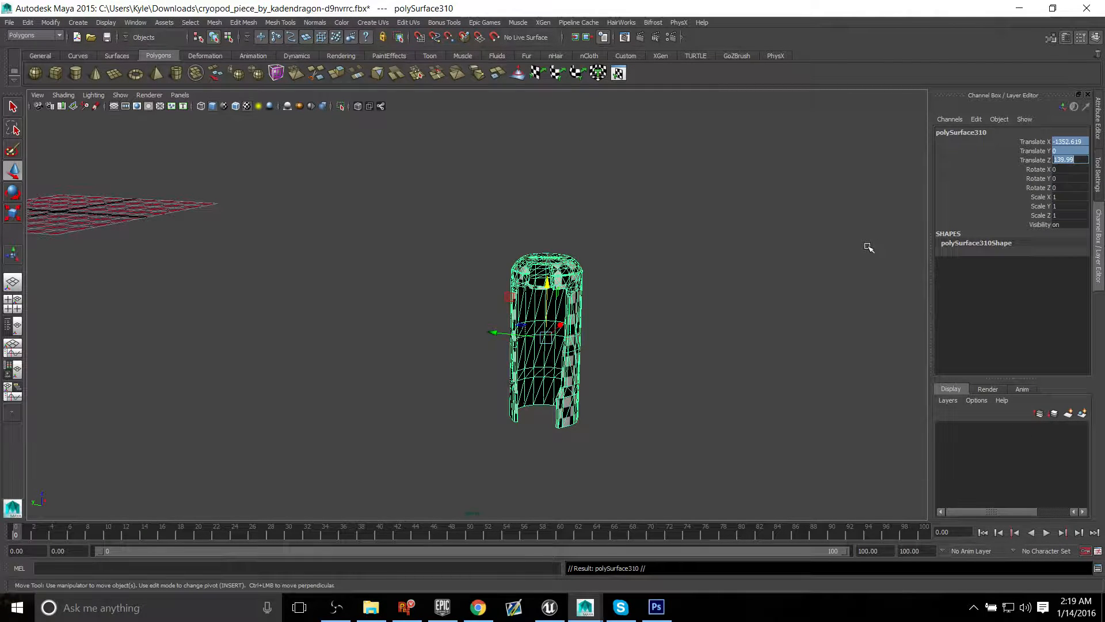
text(0)
key(Return)
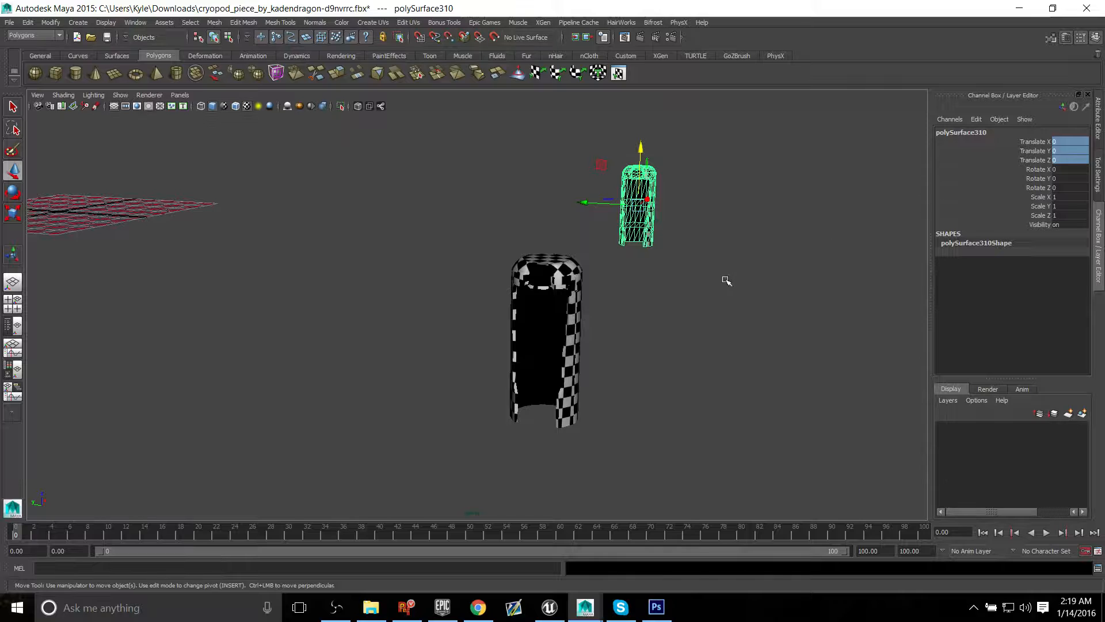
Step: Move the duplicated shell onto the centre of the grid by snapping it to the origin
alt+drag(726, 280, 696, 289)
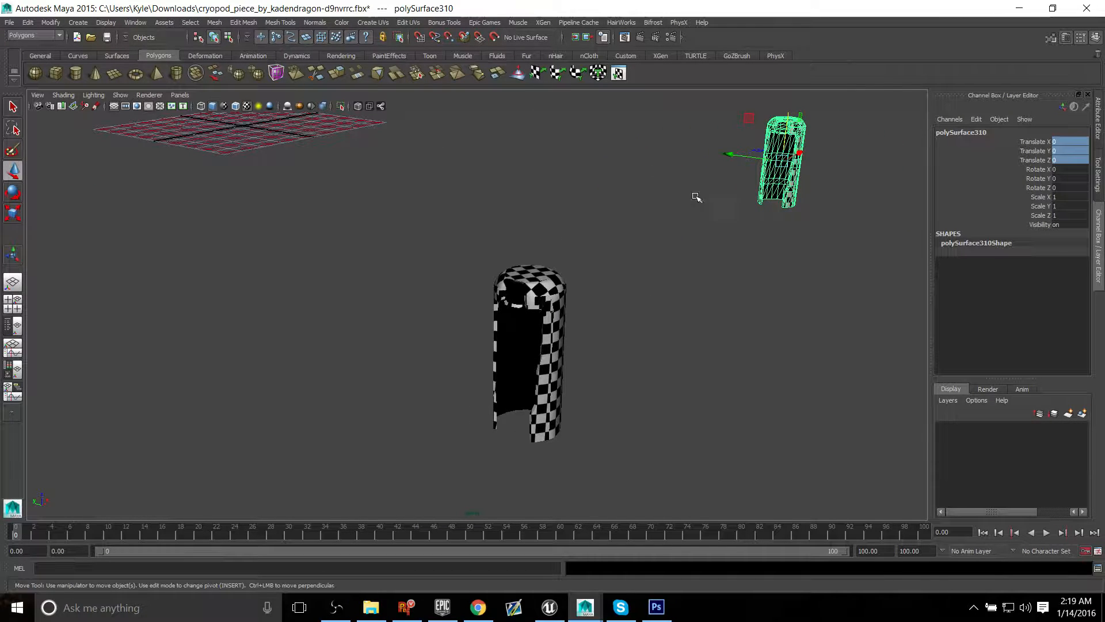
alt+drag(253, 133, 528, 374)
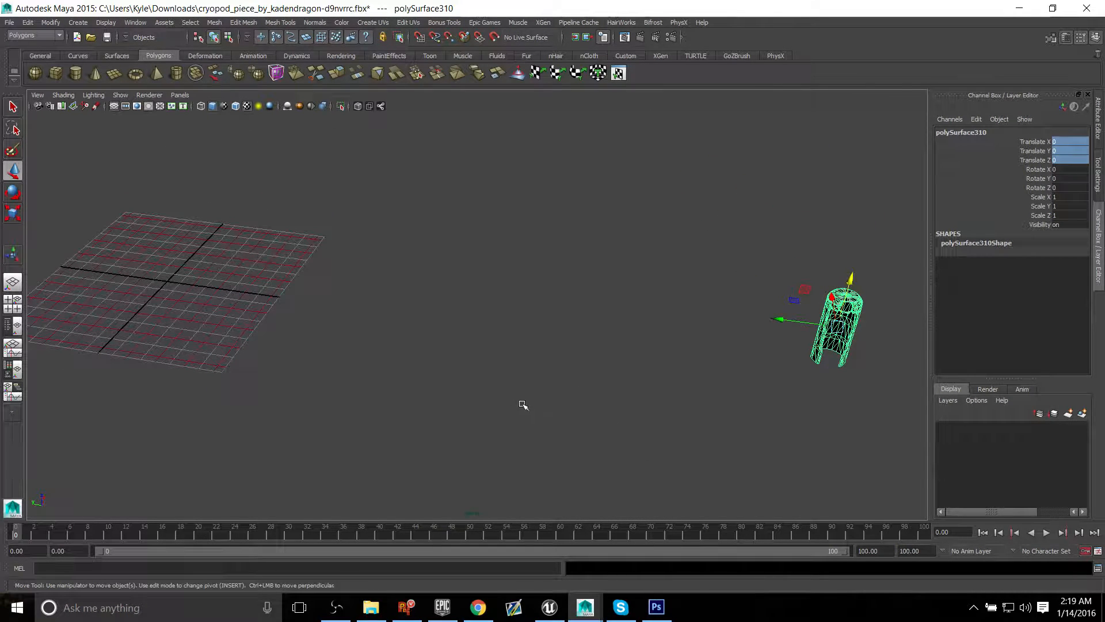
key(x)
drag(791, 303, 167, 282)
key(f)
alt+drag(425, 399, 498, 451)
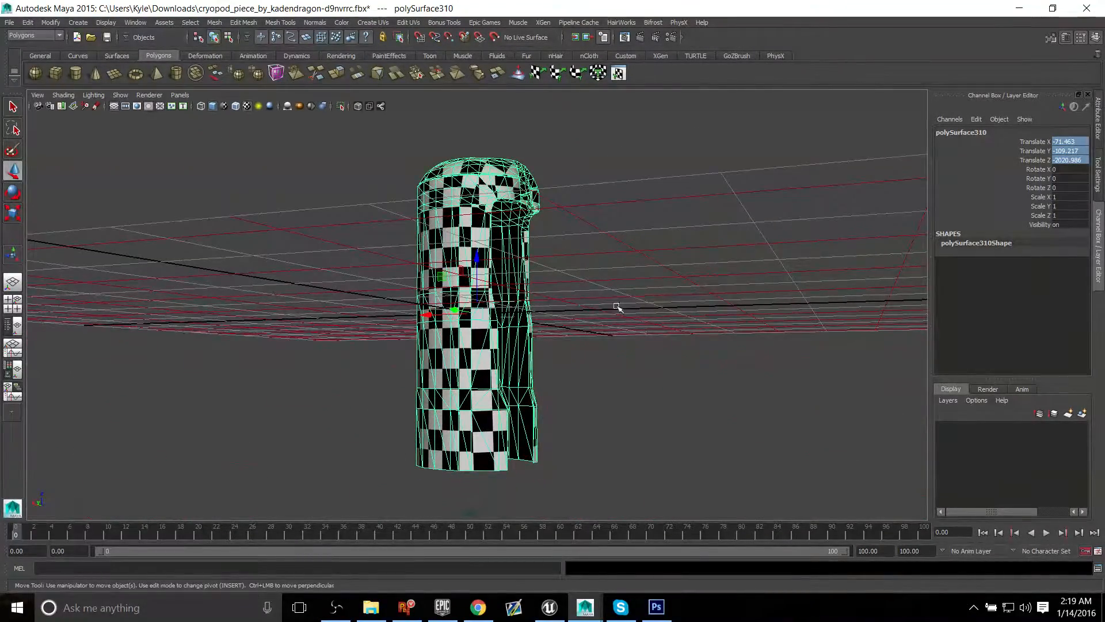
alt+drag(618, 308, 609, 271)
Step: In an orthographic side-on view, raise the duplicate with grid snapping until its base rests on the ground line, at Translate Y about 0.37
key(space)
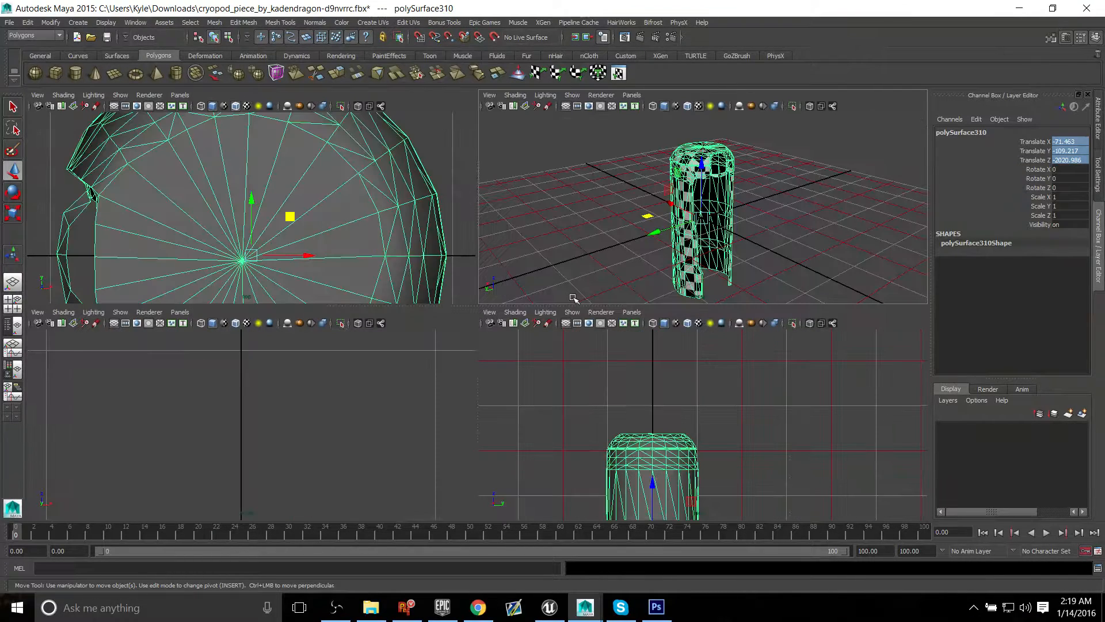
click(586, 237)
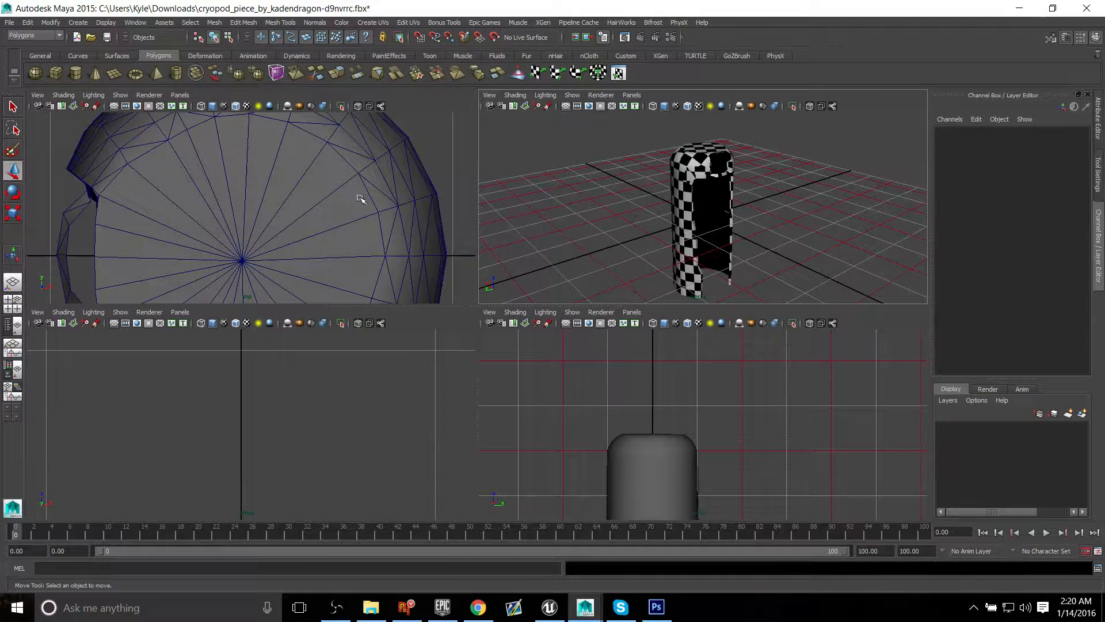
key(a)
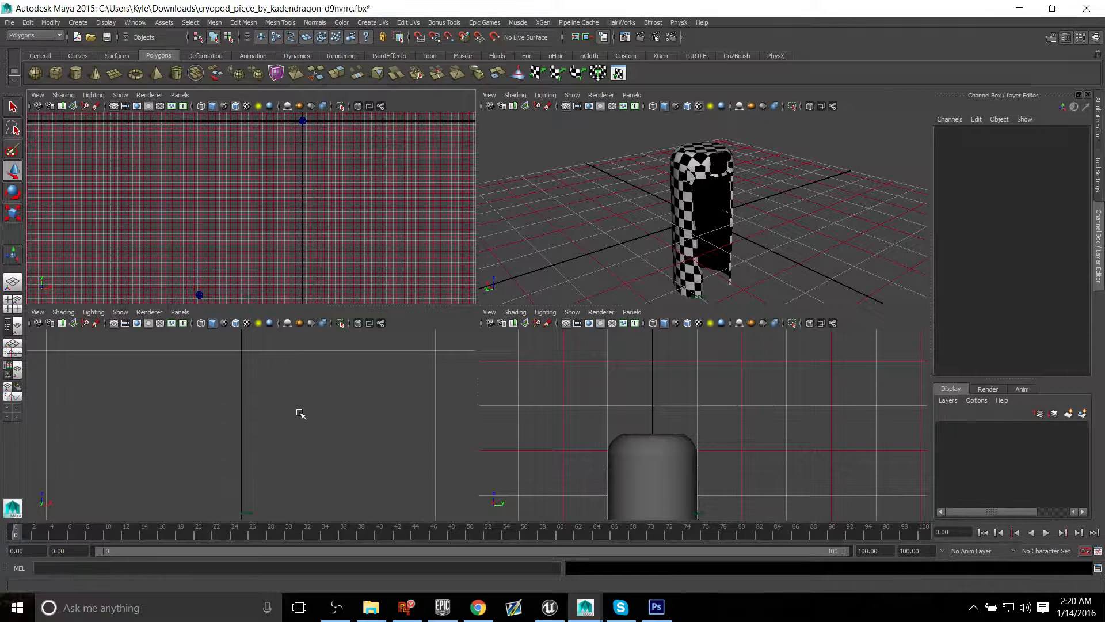
key(a)
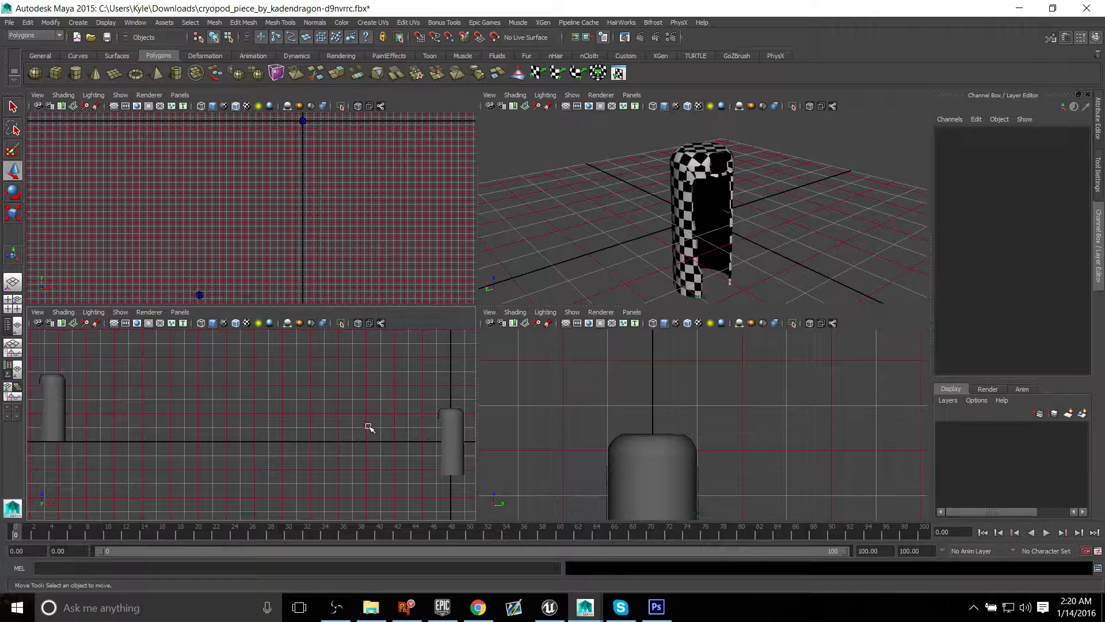
key(space)
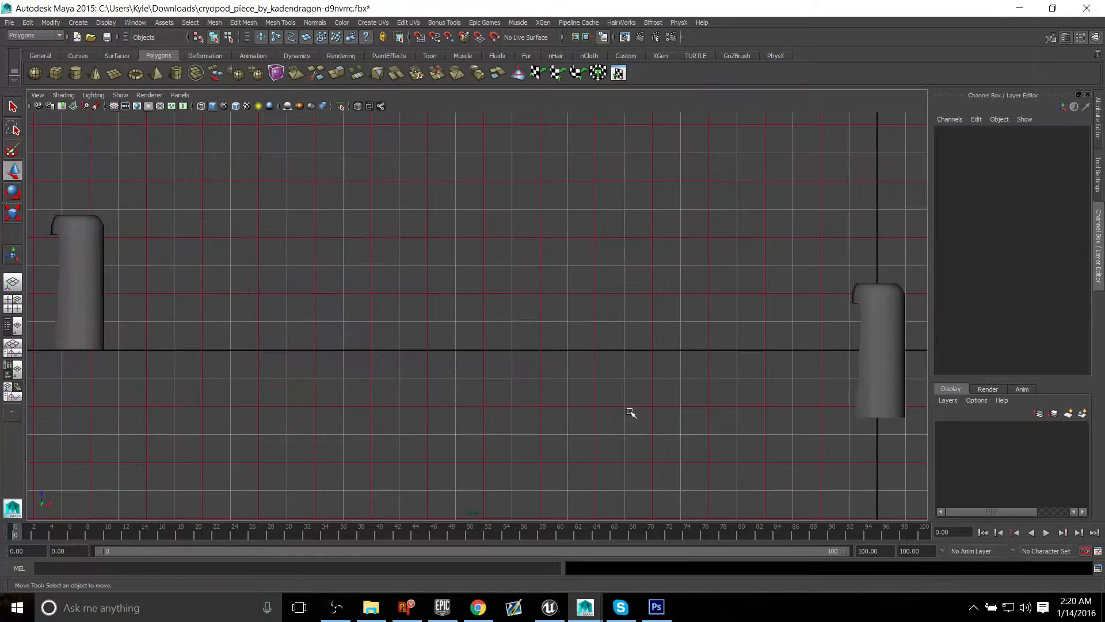
click(887, 342)
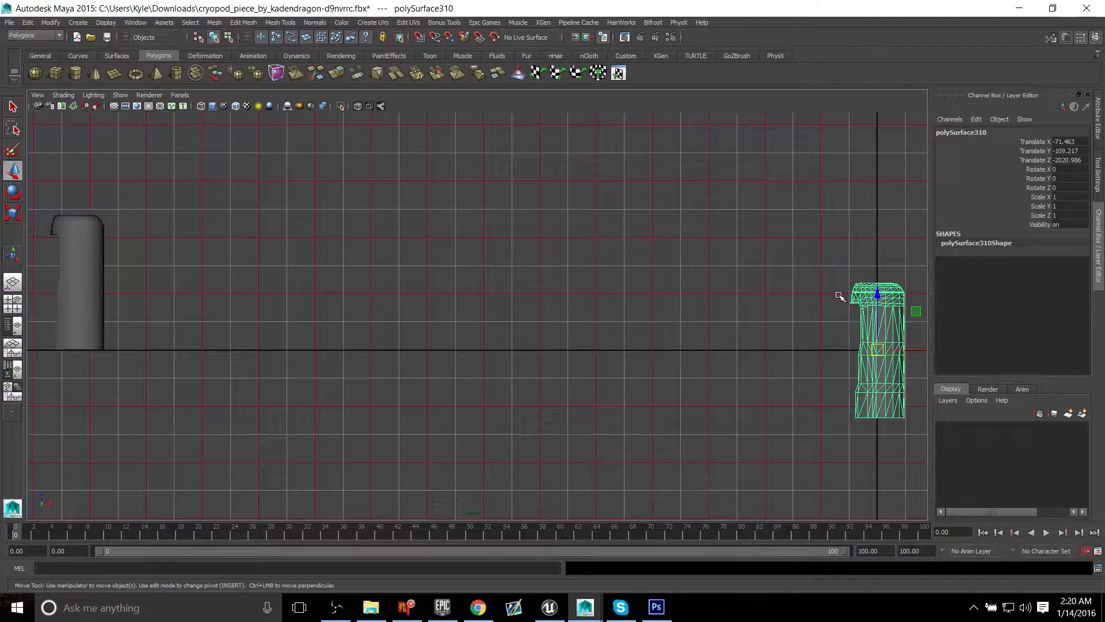
click(102, 259)
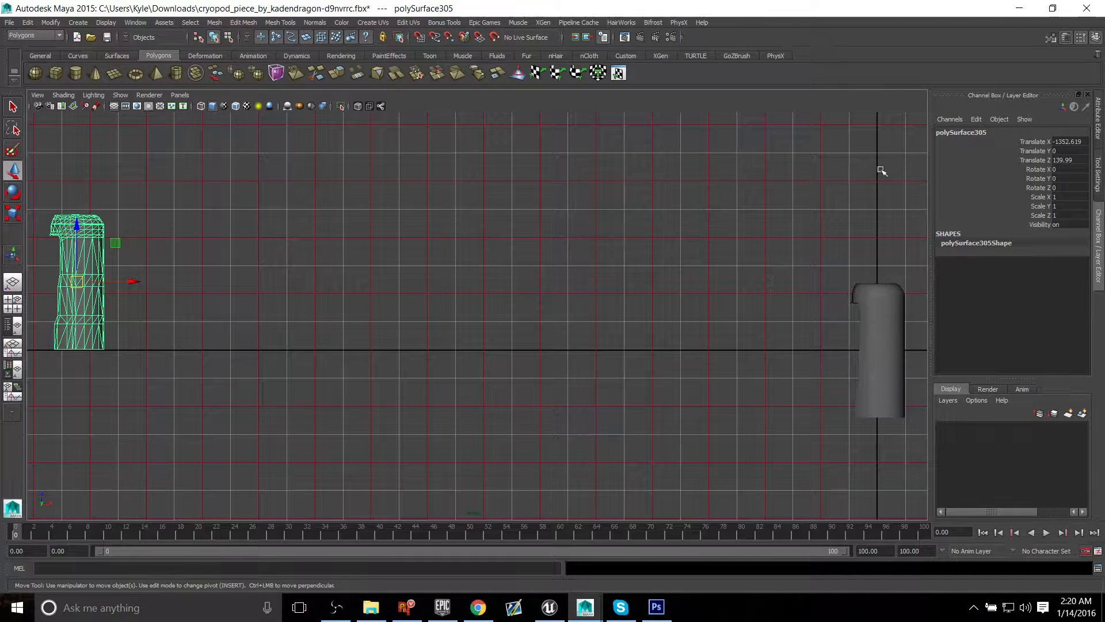
click(871, 336)
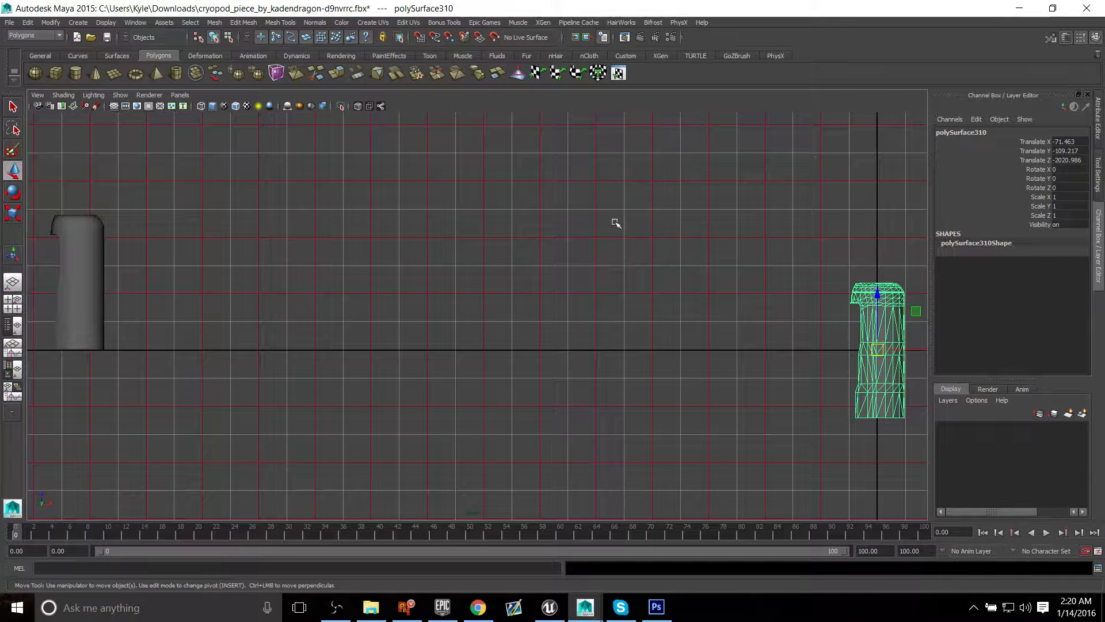
click(418, 38)
drag(878, 294, 901, 230)
alt+middle_drag(790, 264, 651, 257)
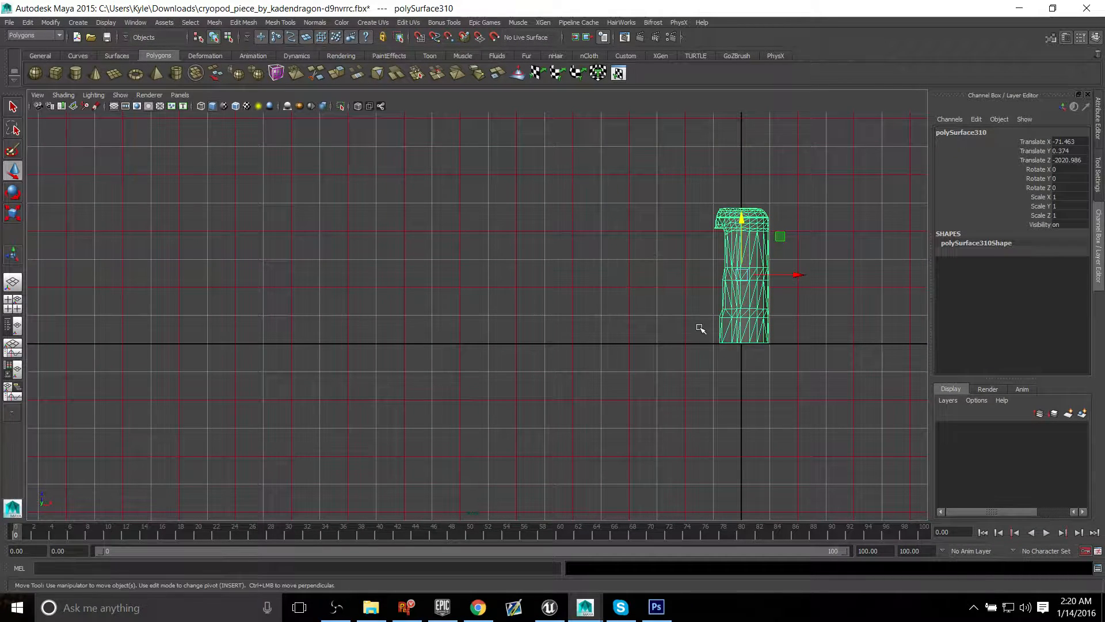
Step: Snap the duplicate's pivot to the grid origin at the centre of its base, and return to the perspective view
key(Insert)
key(x)
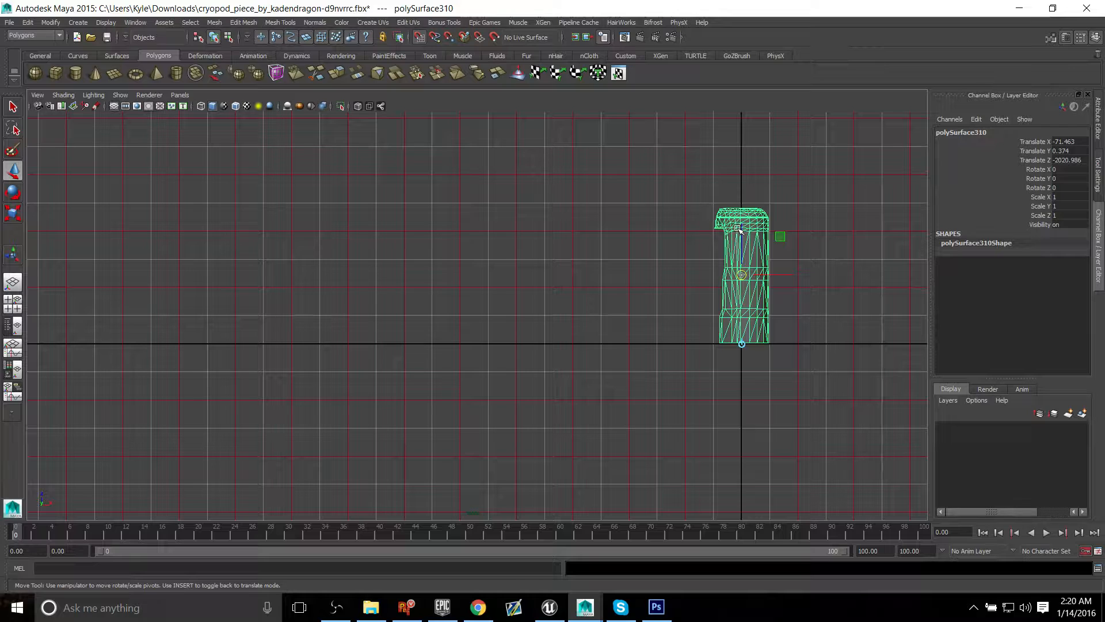
drag(738, 229, 742, 348)
alt+middle_drag(627, 363, 637, 364)
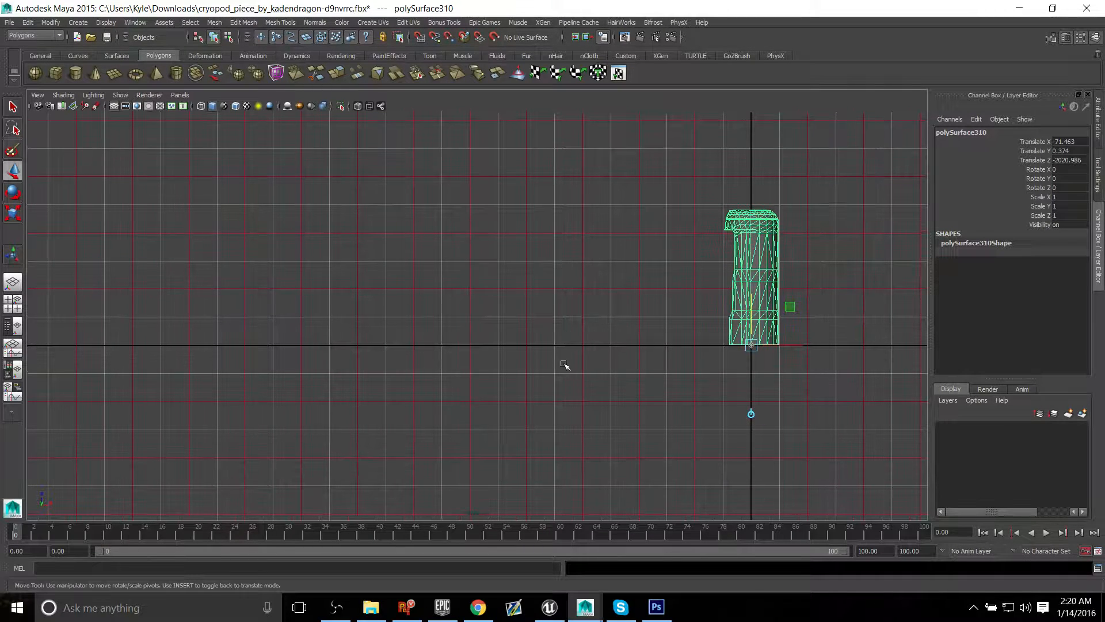
key(Insert)
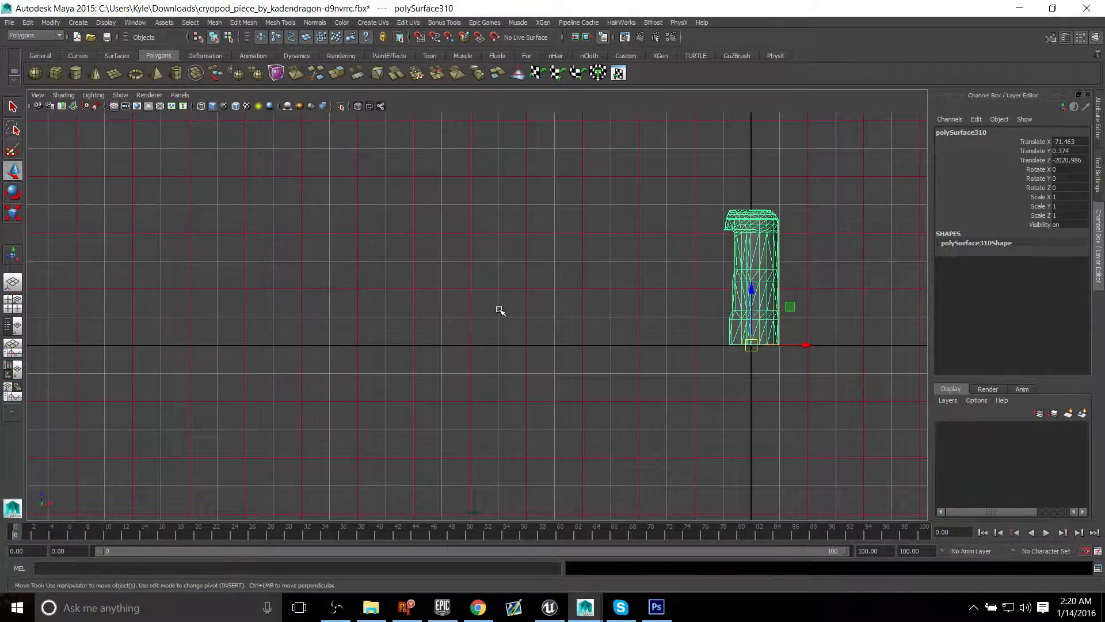
key(space)
key(space)
alt+drag(740, 209, 655, 330)
alt+drag(551, 271, 574, 253)
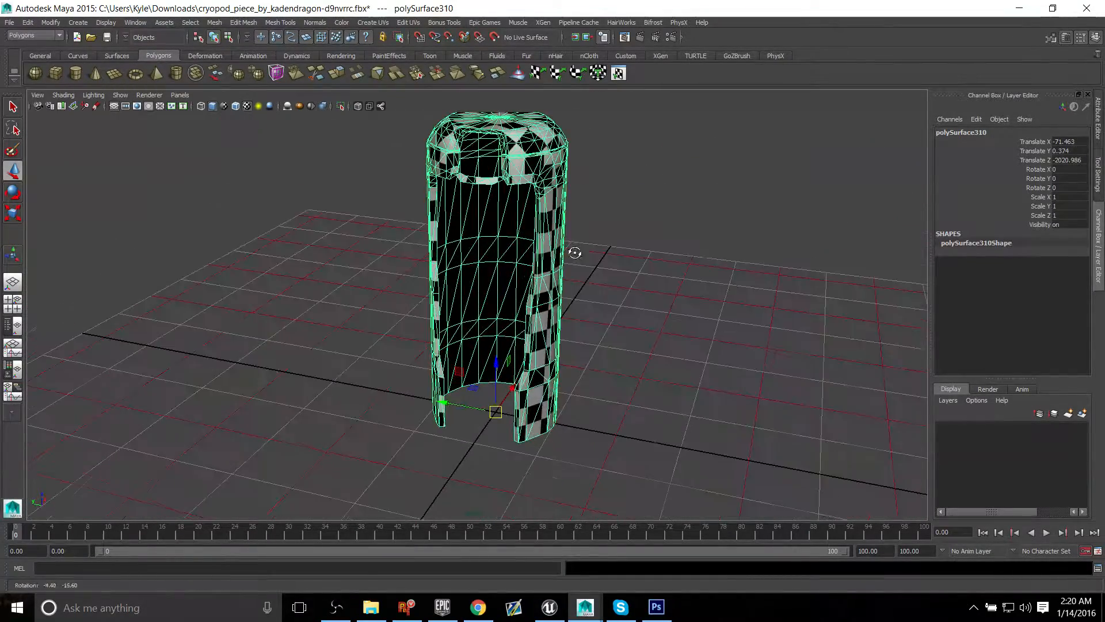
alt+middle_drag(597, 201, 584, 271)
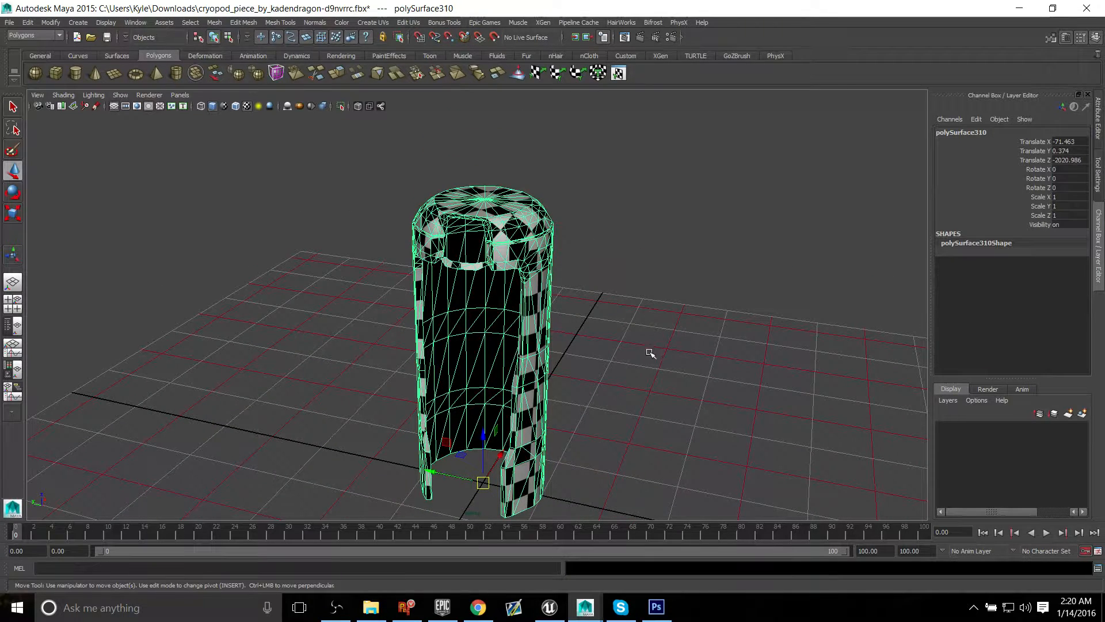
alt+drag(648, 350, 653, 338)
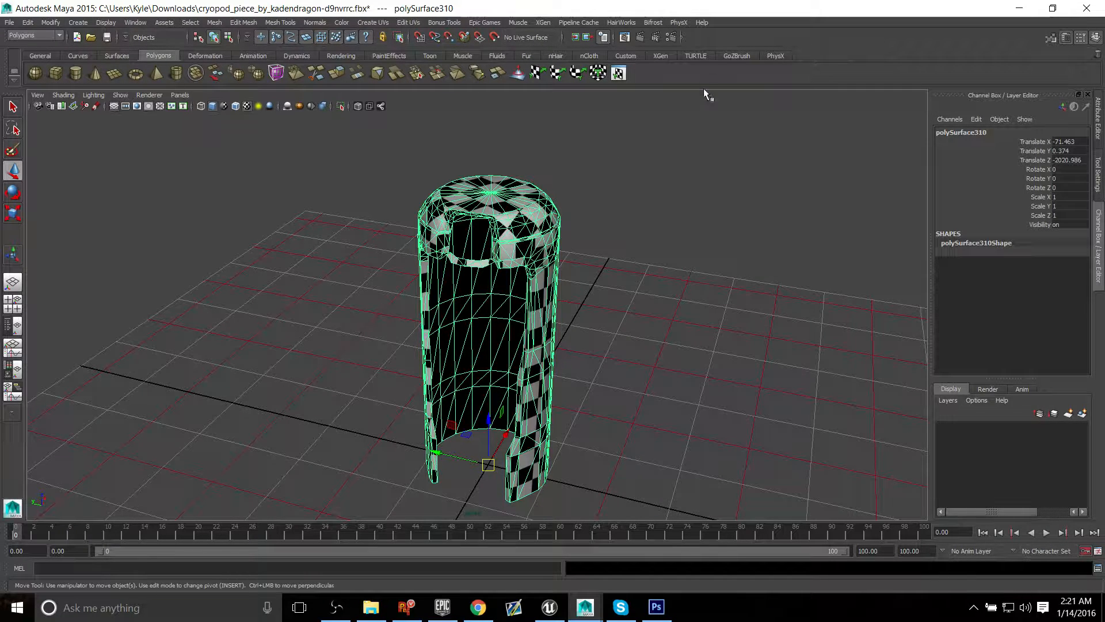
click(628, 53)
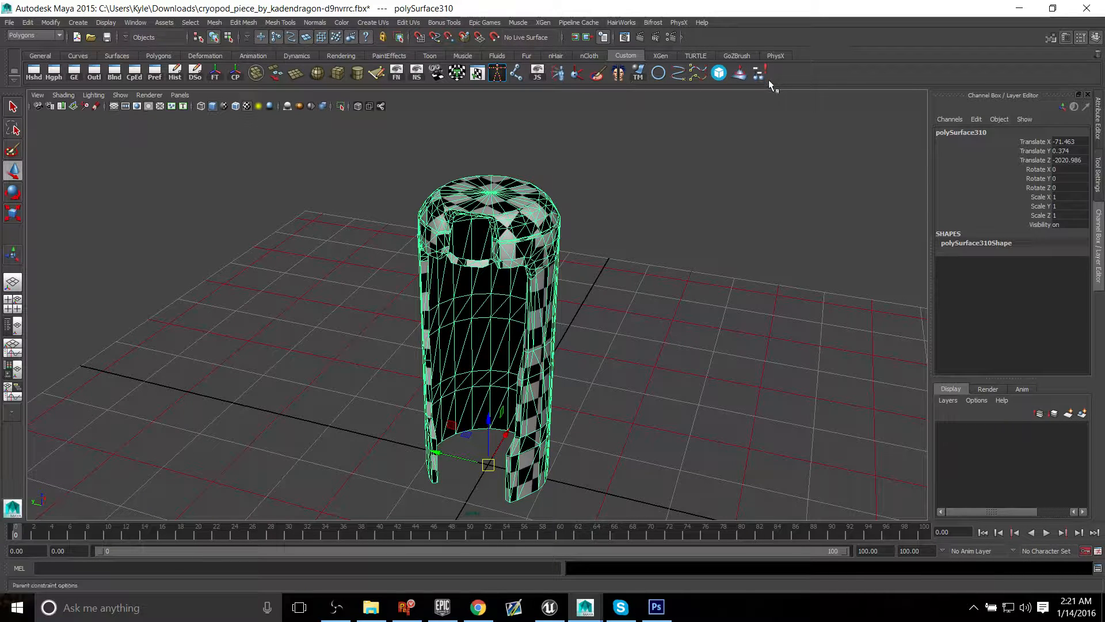
click(107, 23)
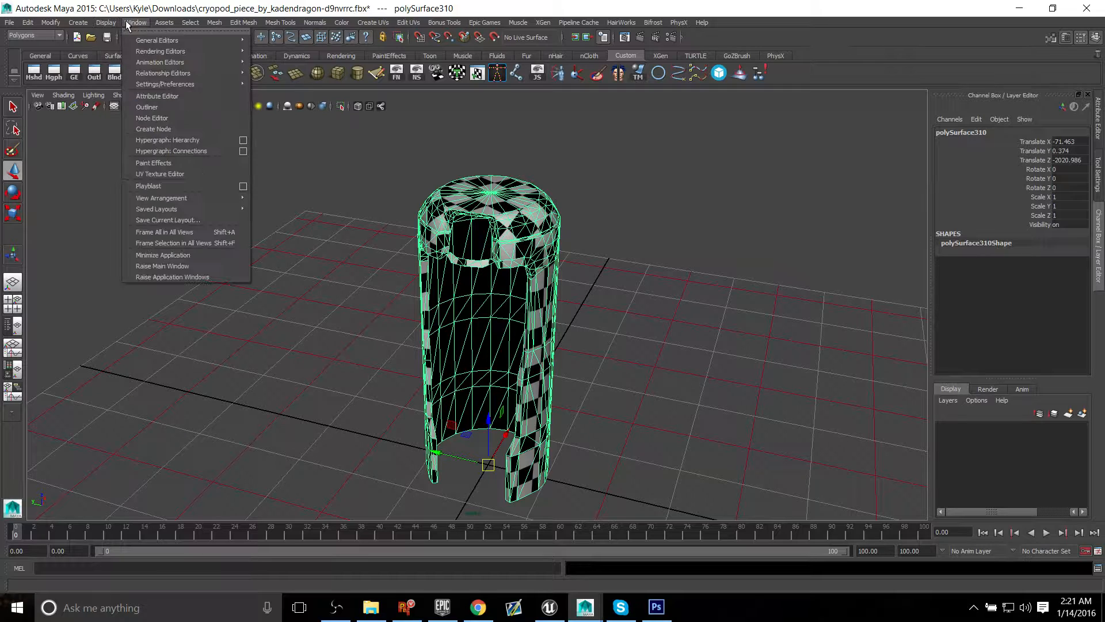
click(133, 23)
click(158, 56)
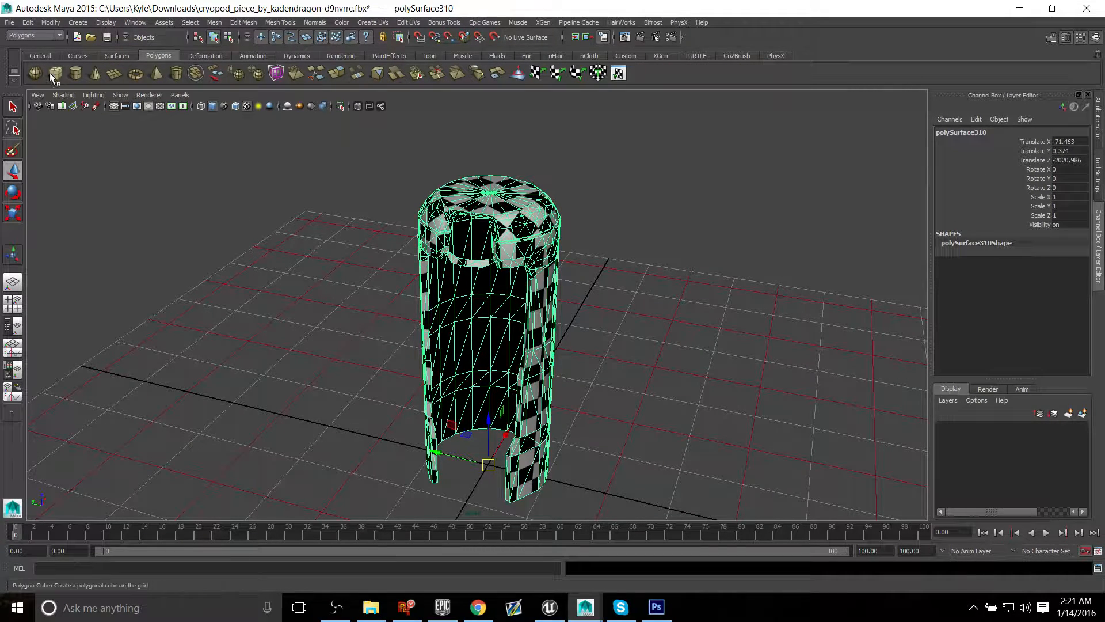
click(626, 56)
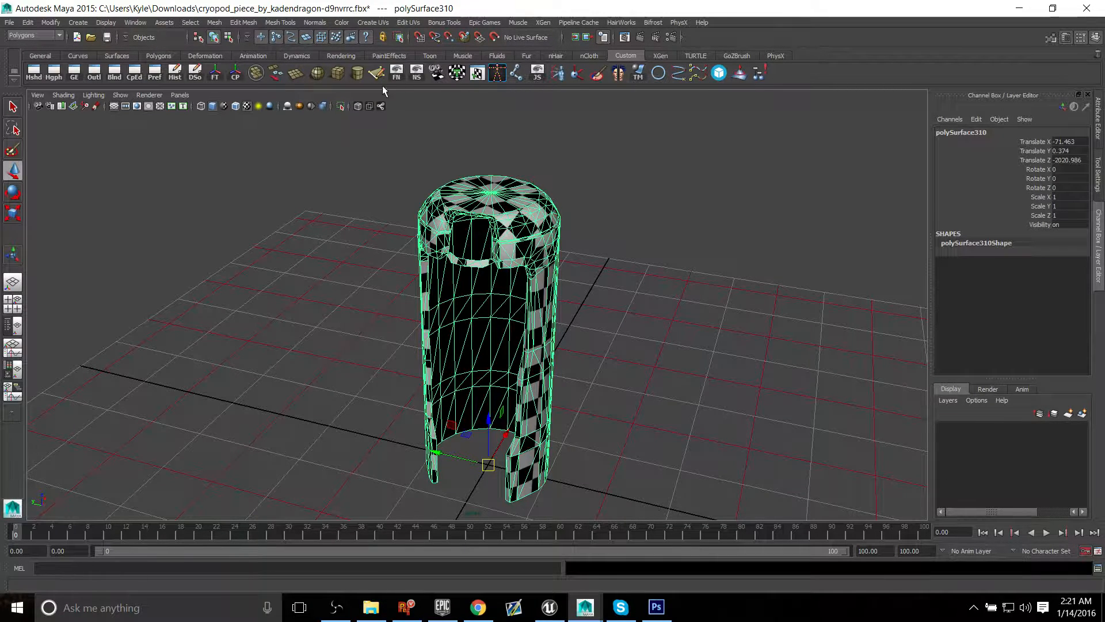
Step: Create a new shelf named "example"
click(13, 80)
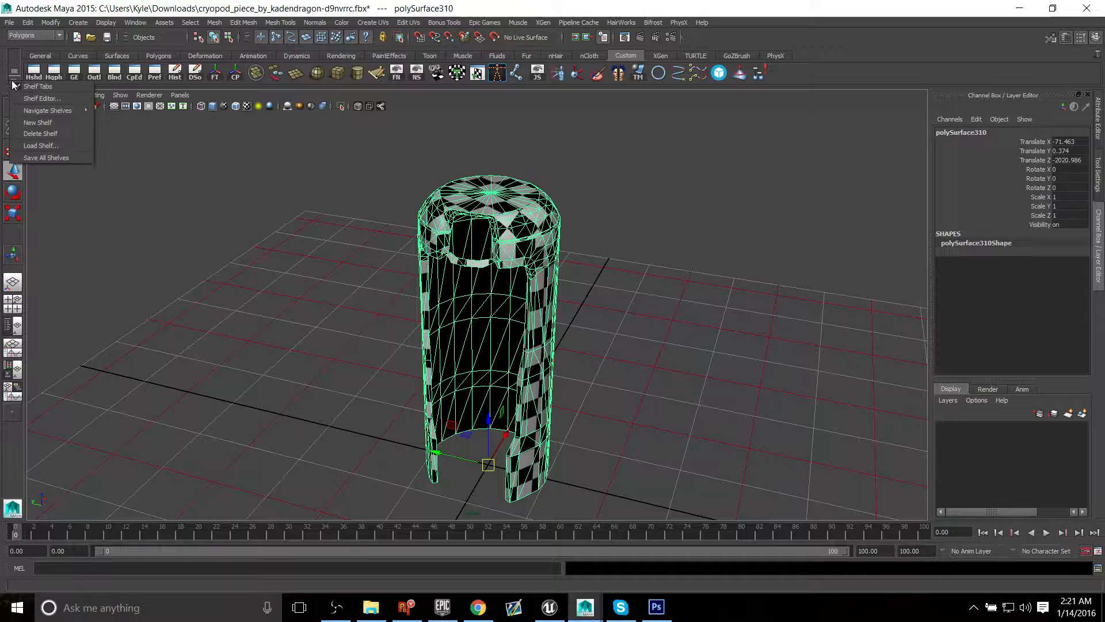
click(47, 124)
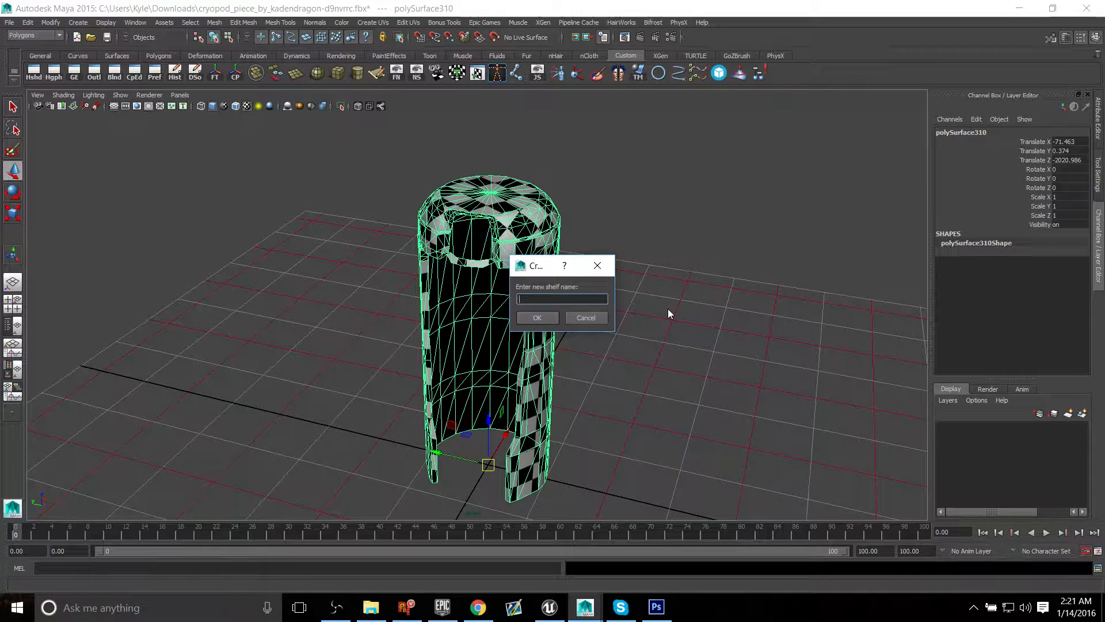
text(Custom2)
key(Return)
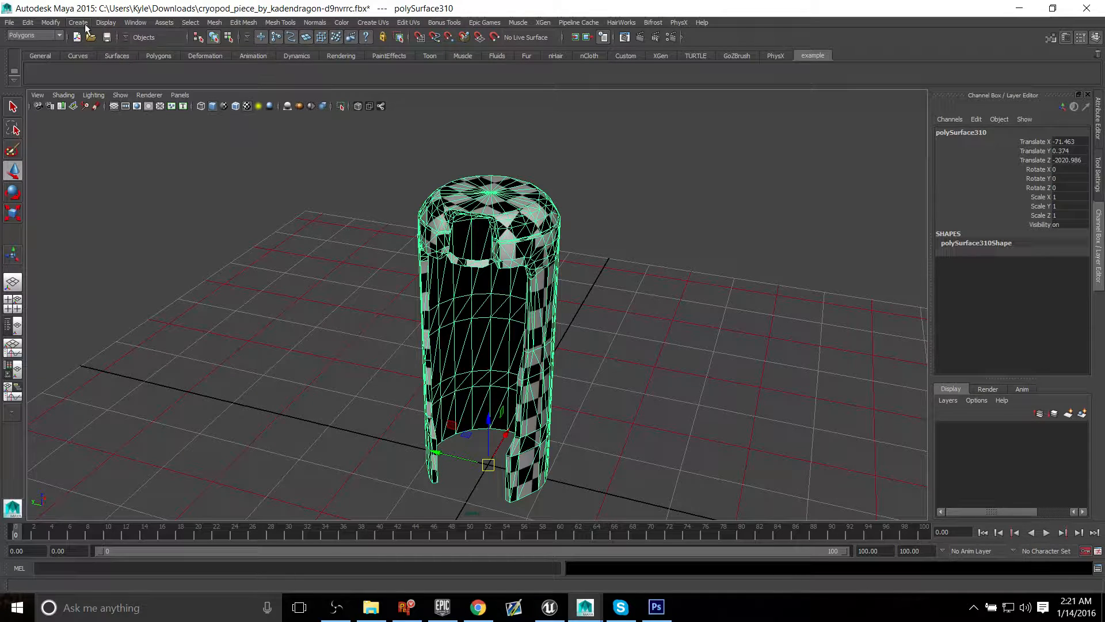
Step: Add shortcuts for deleting history (Hist) and Freeze Transformations (FT) to the example shelf
click(52, 23)
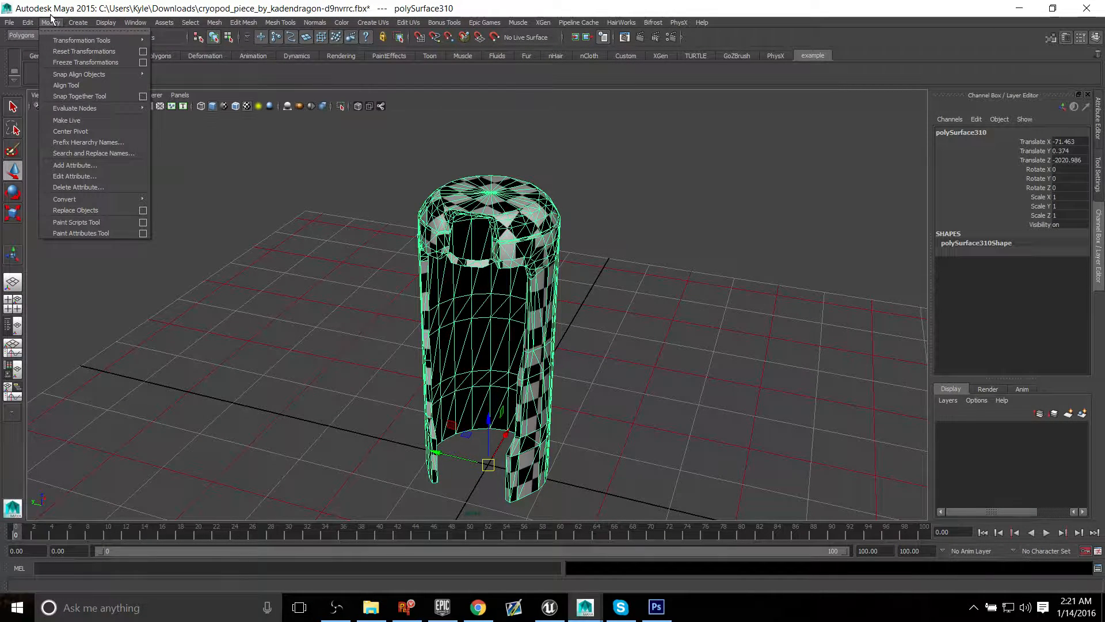
mouse_move(36, 23)
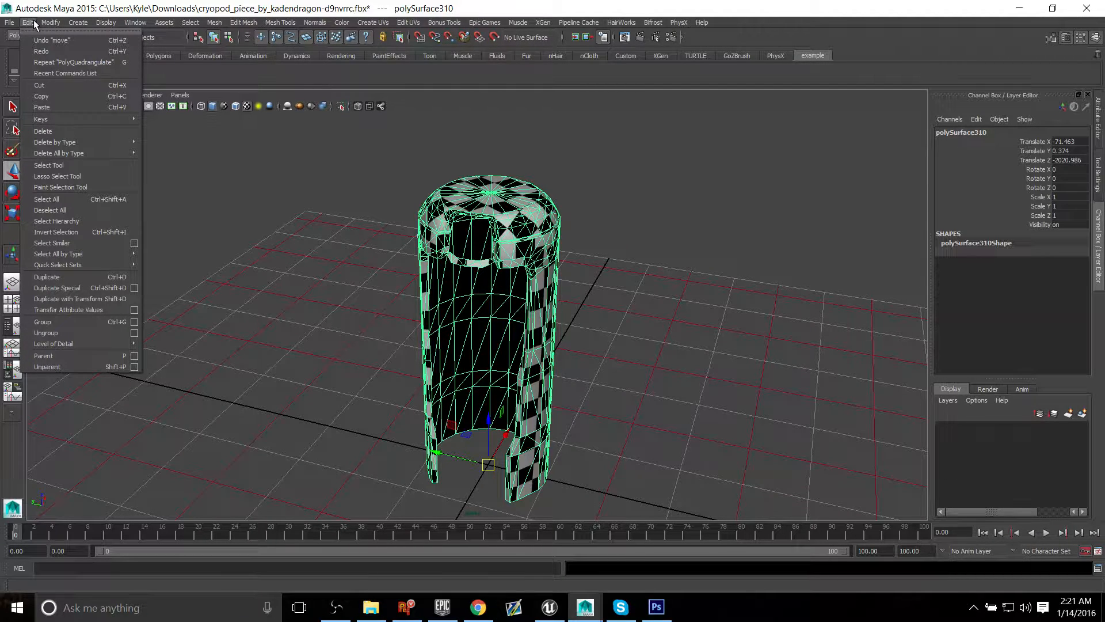
mouse_move(69, 142)
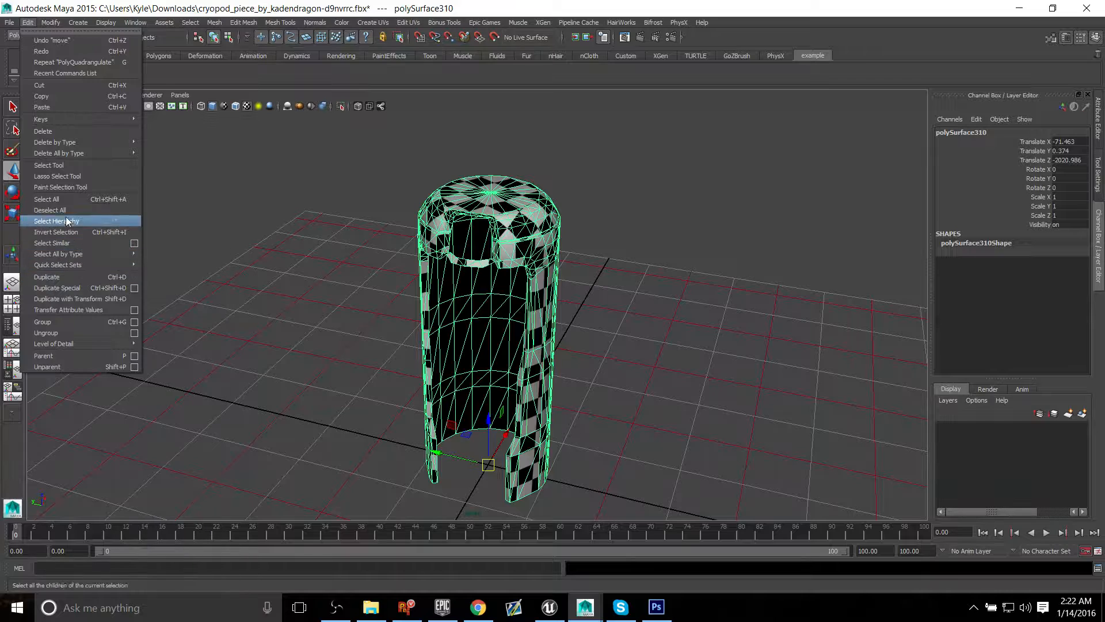
mouse_move(60, 24)
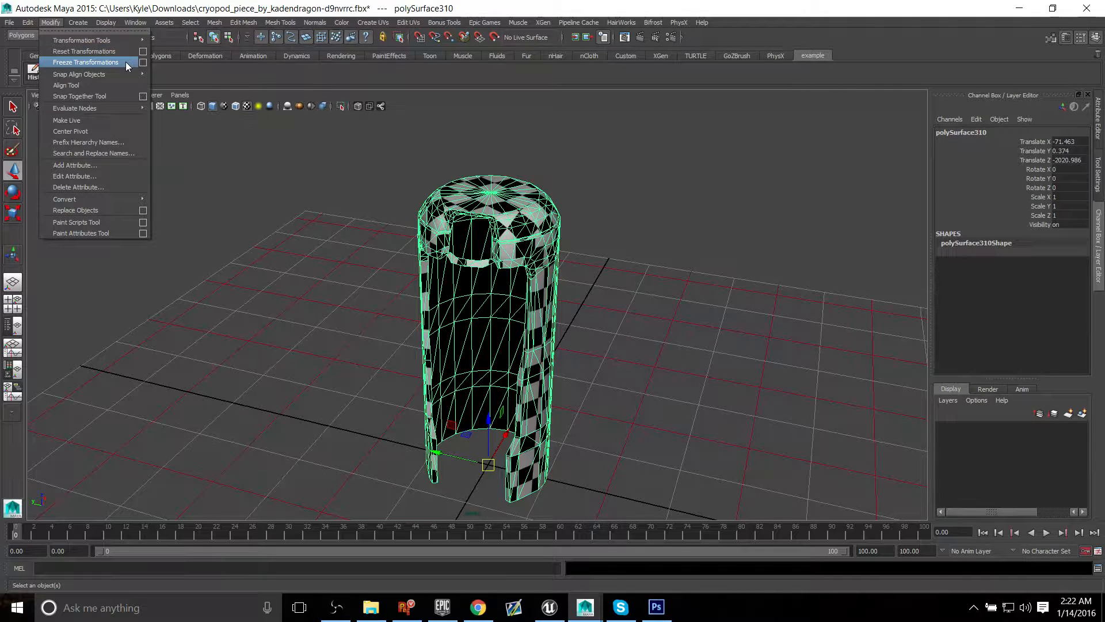
mouse_move(105, 74)
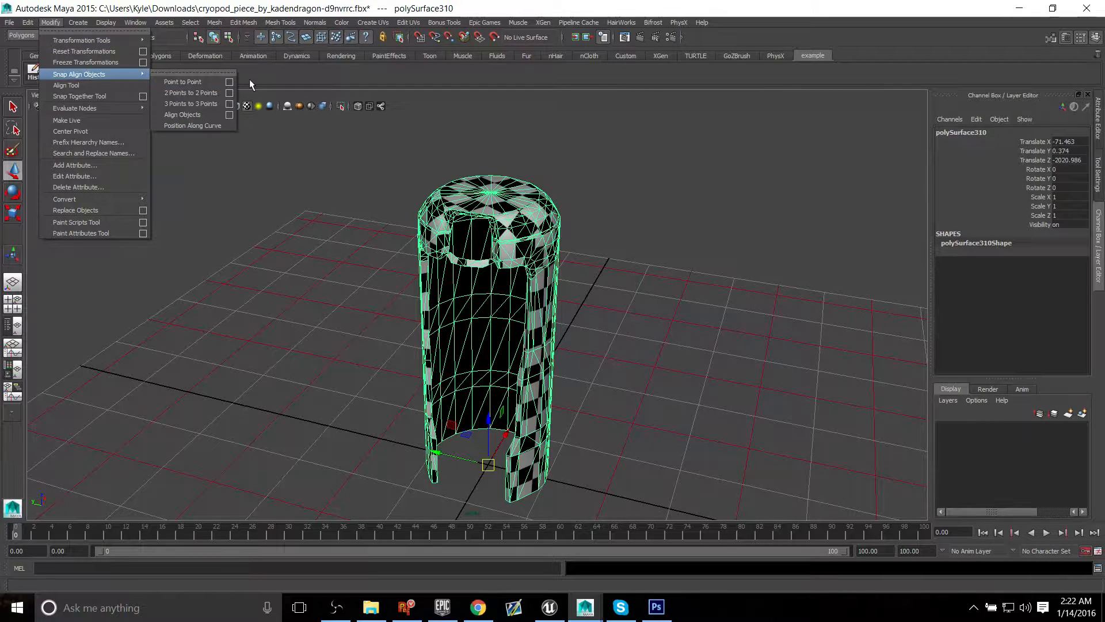
click(327, 78)
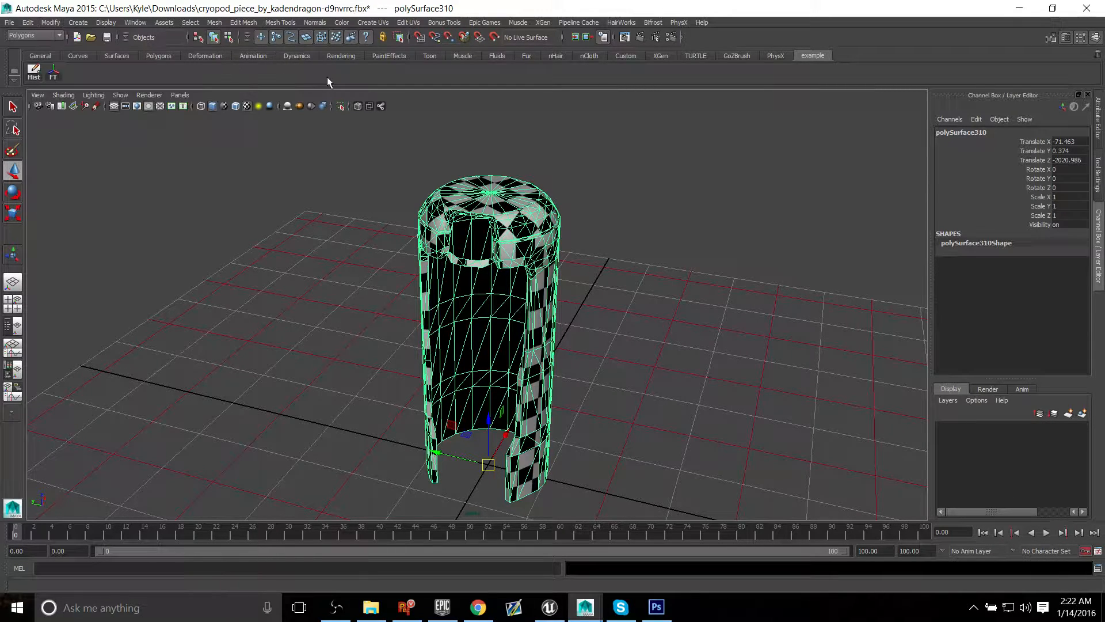
Step: Freeze the duplicated shell's transformations, and test its new origin by moving it off the grid and setting Translate X, Y and Z to 0
click(53, 75)
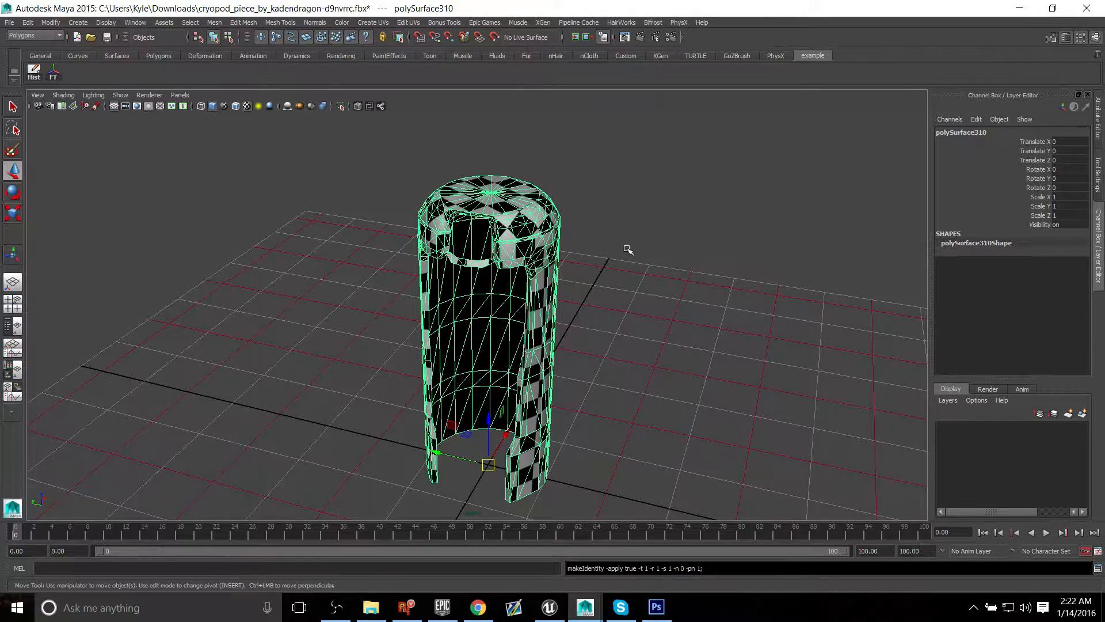
alt+drag(752, 420, 480, 328)
alt+middle_drag(479, 328, 386, 364)
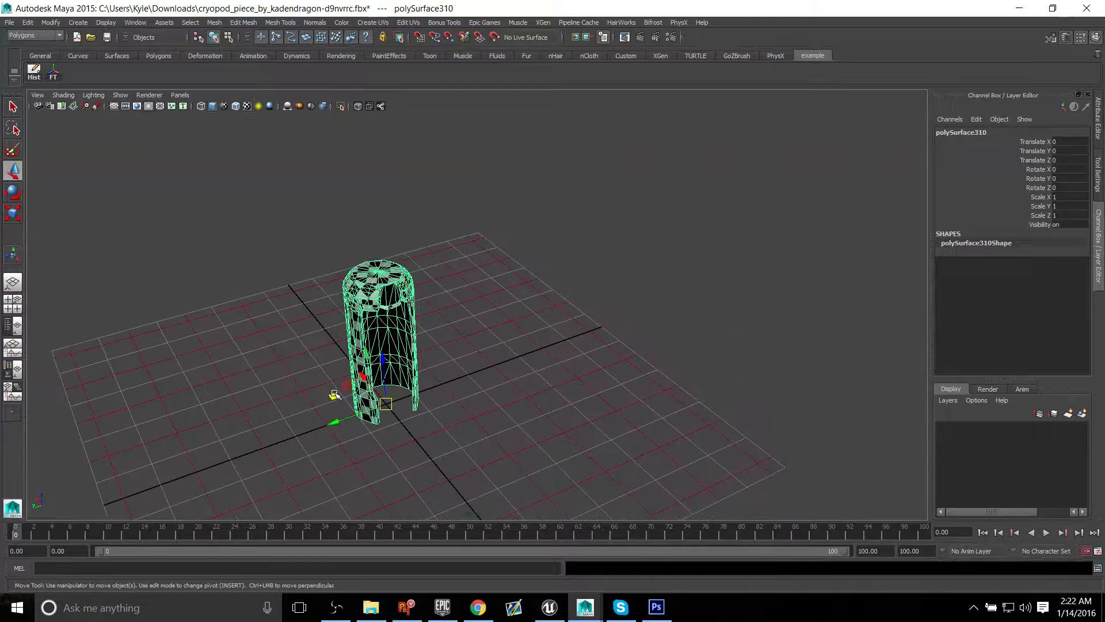
drag(335, 395, 643, 155)
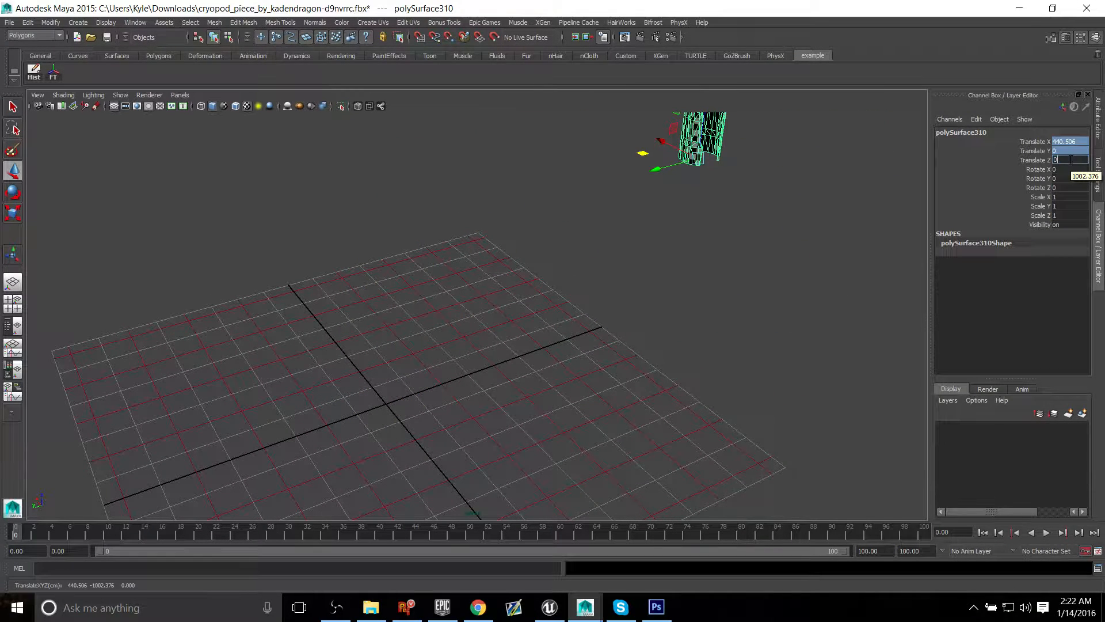
key(Return)
Step: Examine the checker-textured shell and its front opening from several angles
alt+drag(543, 392, 420, 366)
alt+middle_drag(420, 366, 585, 321)
alt+right_drag(585, 321, 681, 326)
alt+middle_drag(681, 326, 595, 425)
alt+drag(557, 442, 663, 394)
click(662, 394)
alt+middle_drag(663, 394, 590, 388)
click(501, 251)
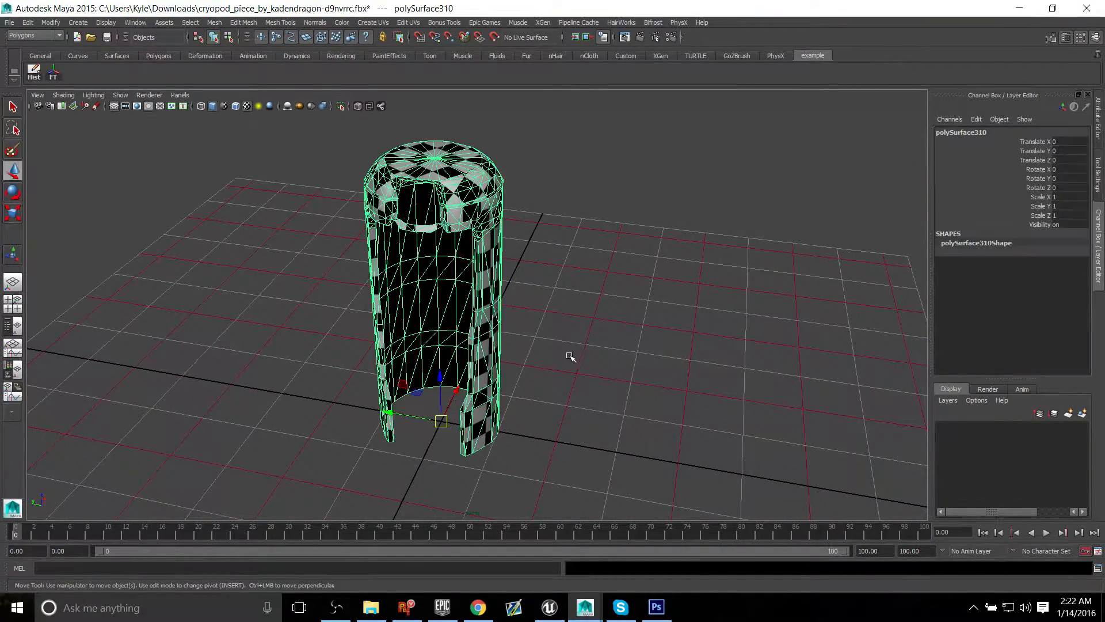
key(f)
alt+drag(563, 345, 562, 321)
alt+middle_drag(554, 322, 540, 321)
alt+drag(540, 321, 476, 314)
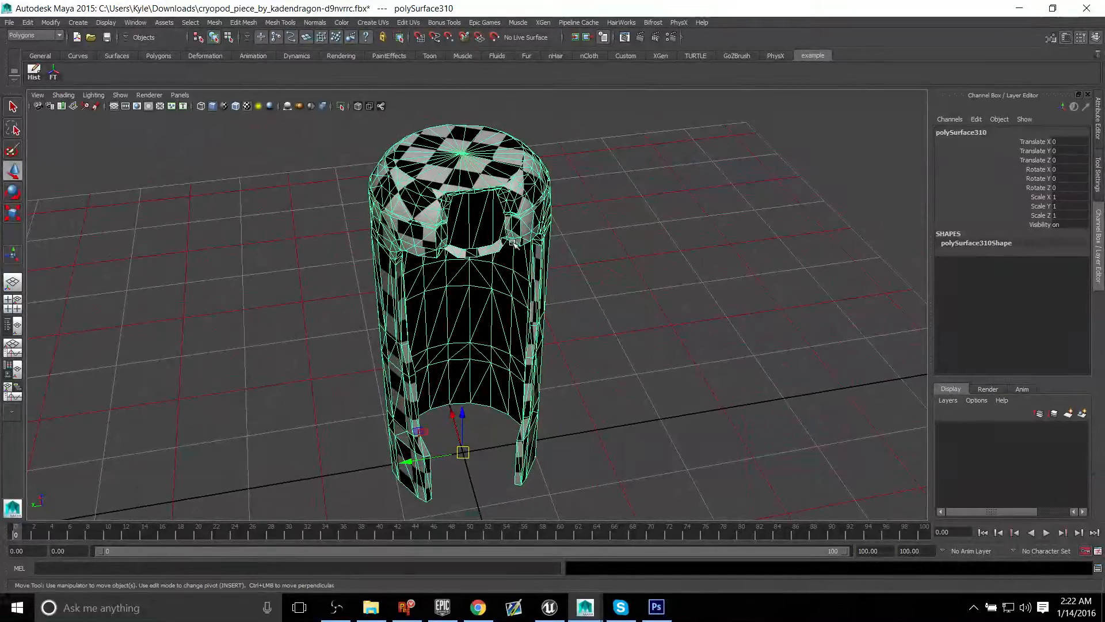
alt+drag(509, 265, 429, 161)
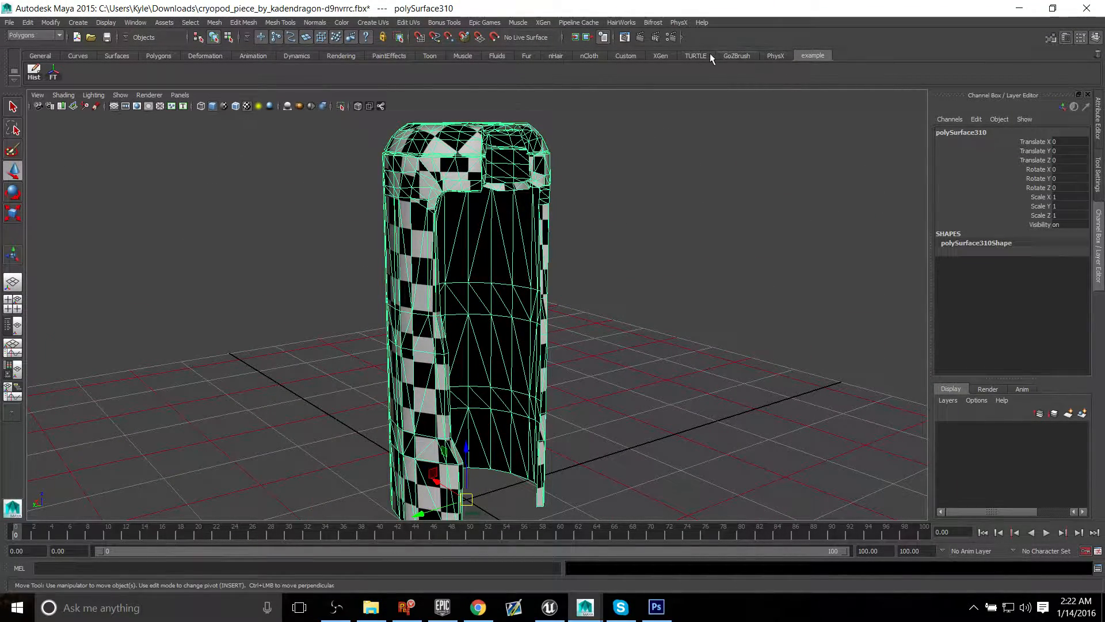
Step: Switch back to the Custom shelf and open the UV Texture Editor for the selected shell
click(620, 57)
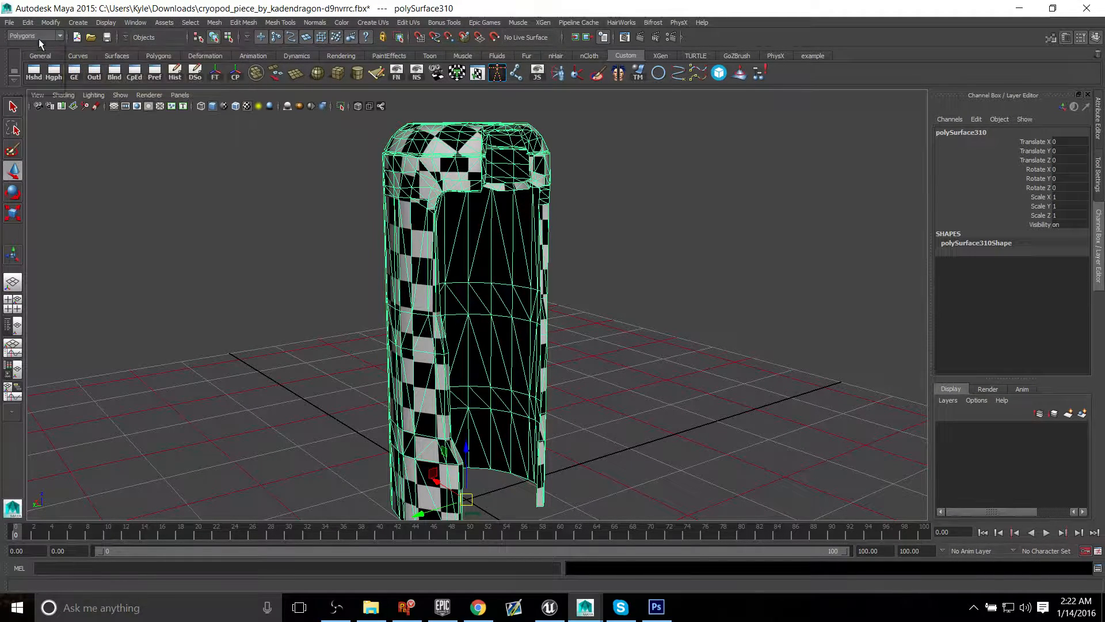
click(36, 37)
click(39, 38)
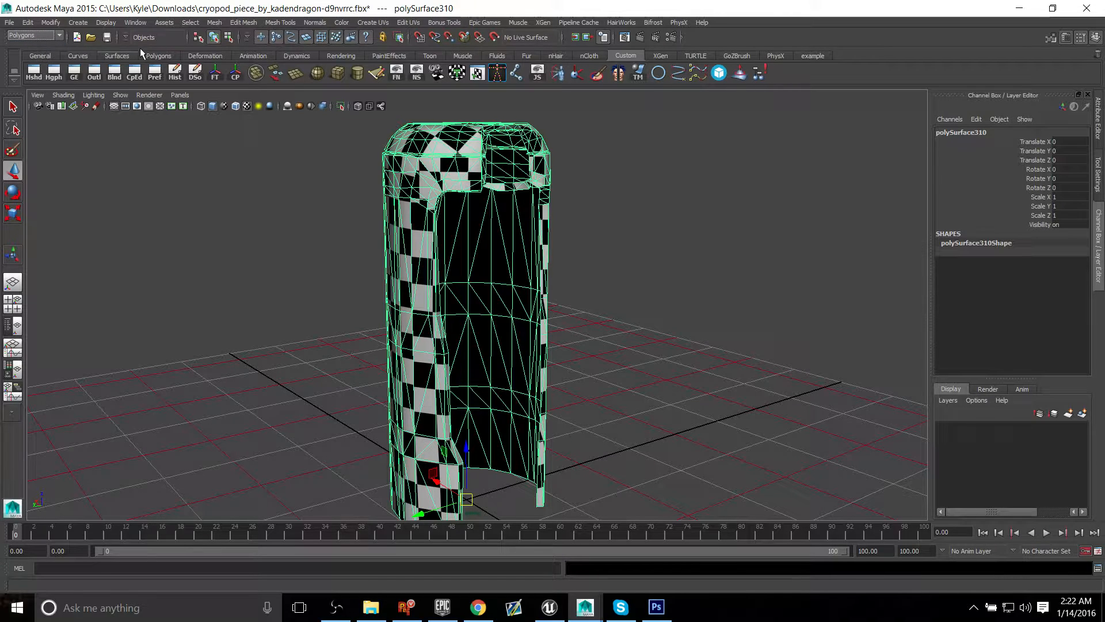
click(246, 22)
mouse_move(391, 25)
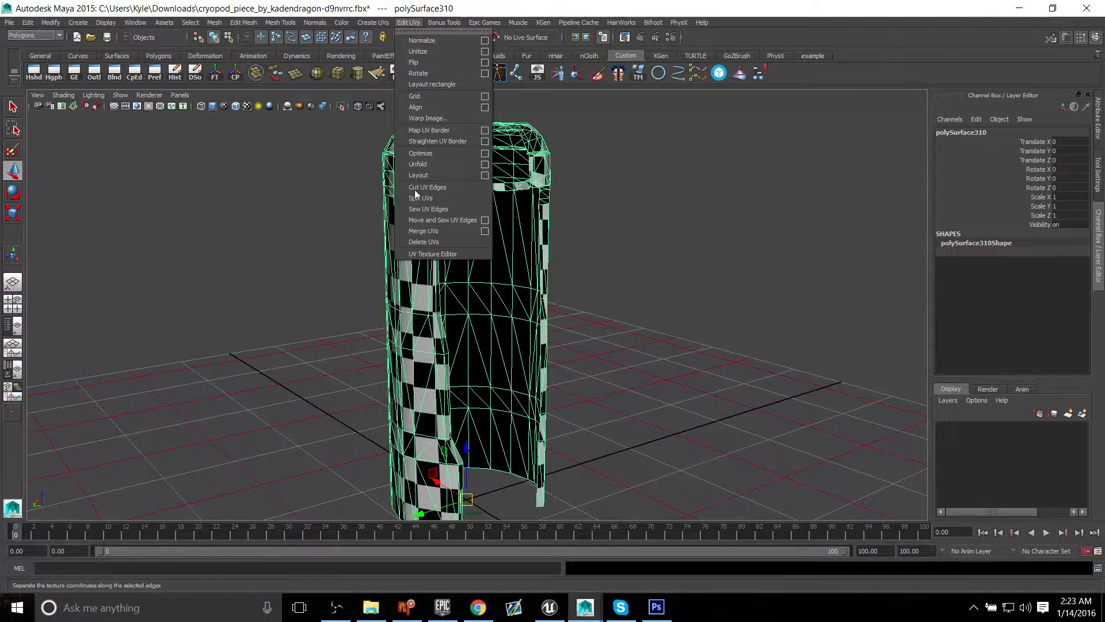
click(432, 254)
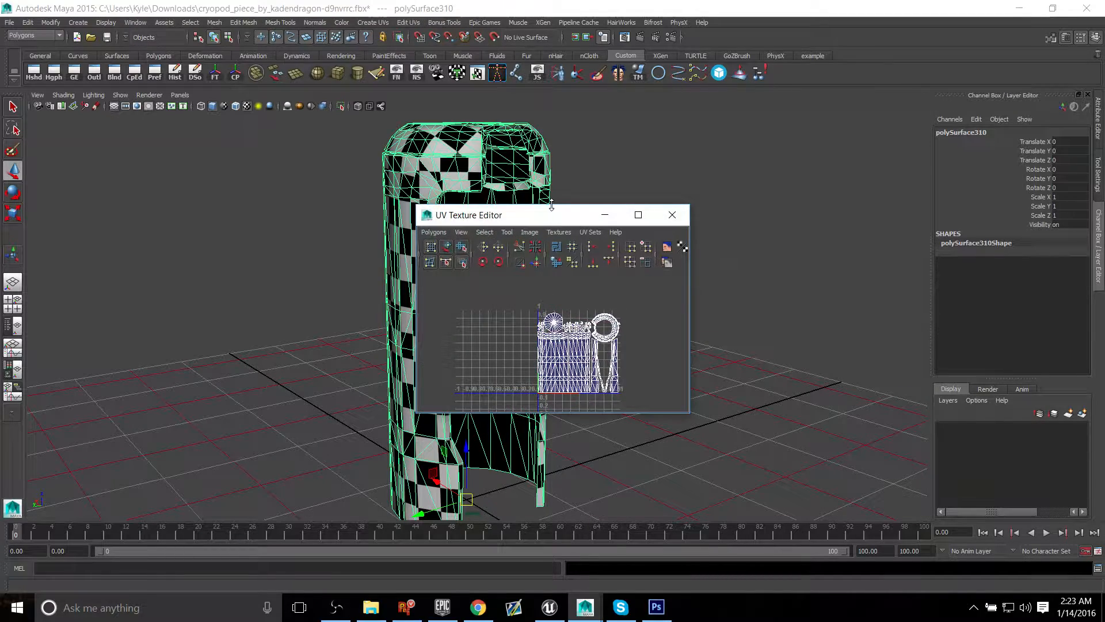
Step: Enlarge the UV Texture Editor and place it beside the 3D model so both can be viewed together
drag(554, 218, 851, 70)
double_click(851, 71)
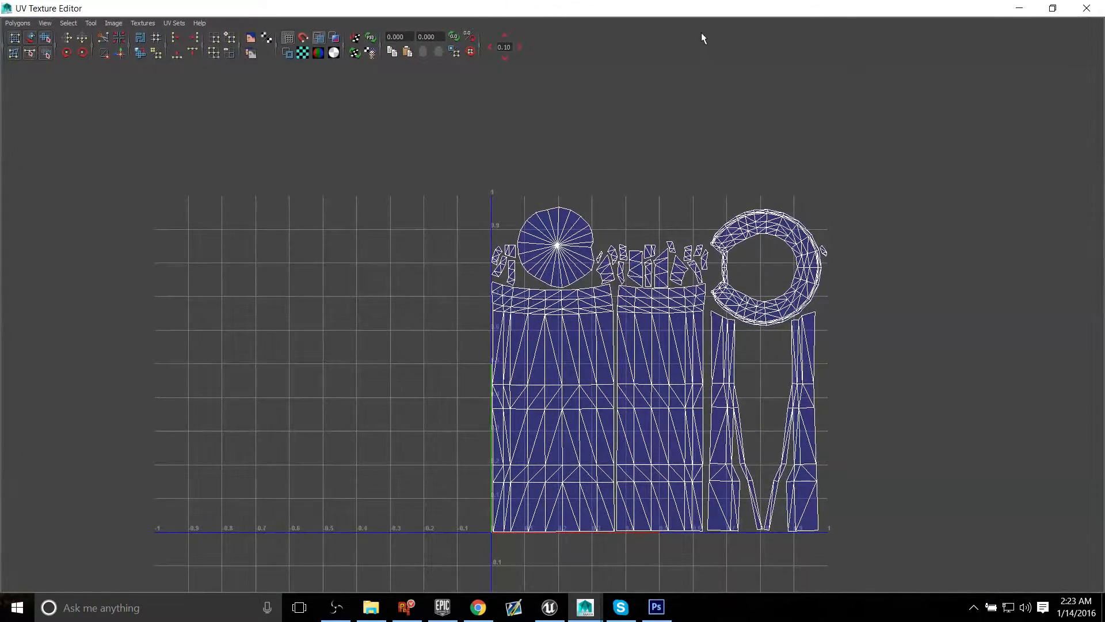
drag(654, 11, 962, 5)
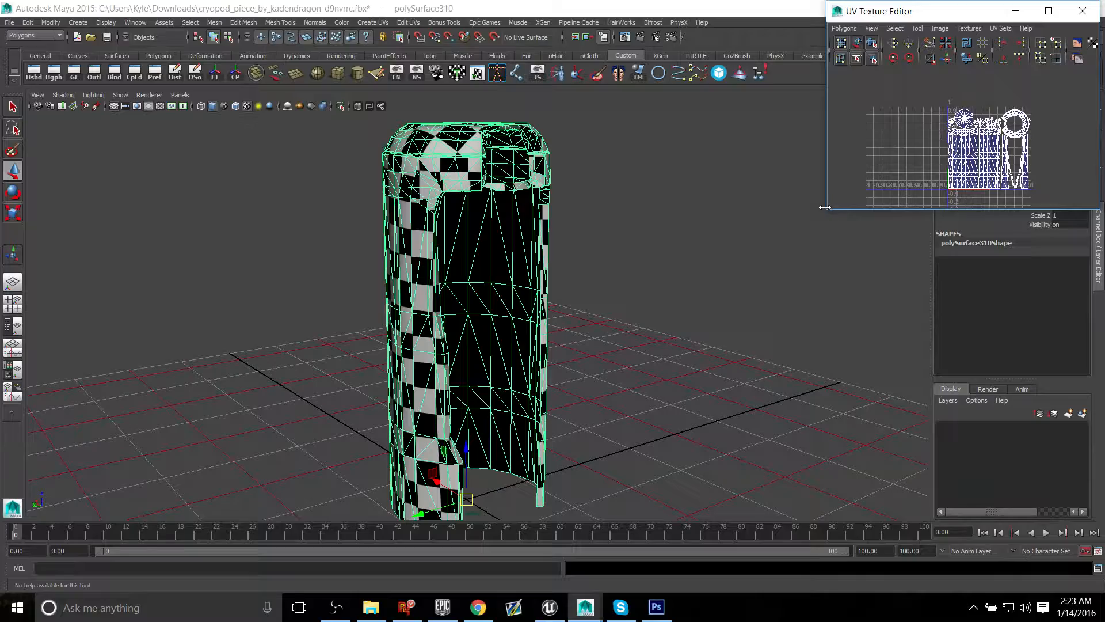
drag(825, 207, 795, 258)
drag(799, 210, 577, 488)
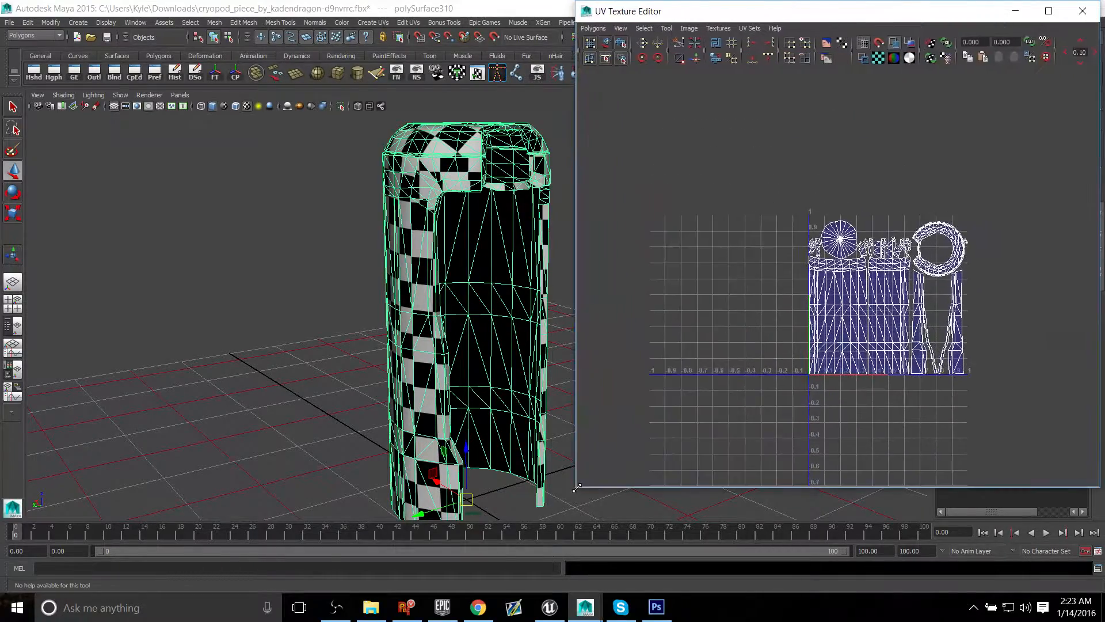
Step: Examine the shell's UV islands up close in the UV Texture Editor
alt+middle_drag(789, 320, 732, 300)
alt+right_drag(833, 319, 997, 364)
alt+middle_drag(917, 317, 919, 287)
alt+right_drag(919, 286, 1023, 311)
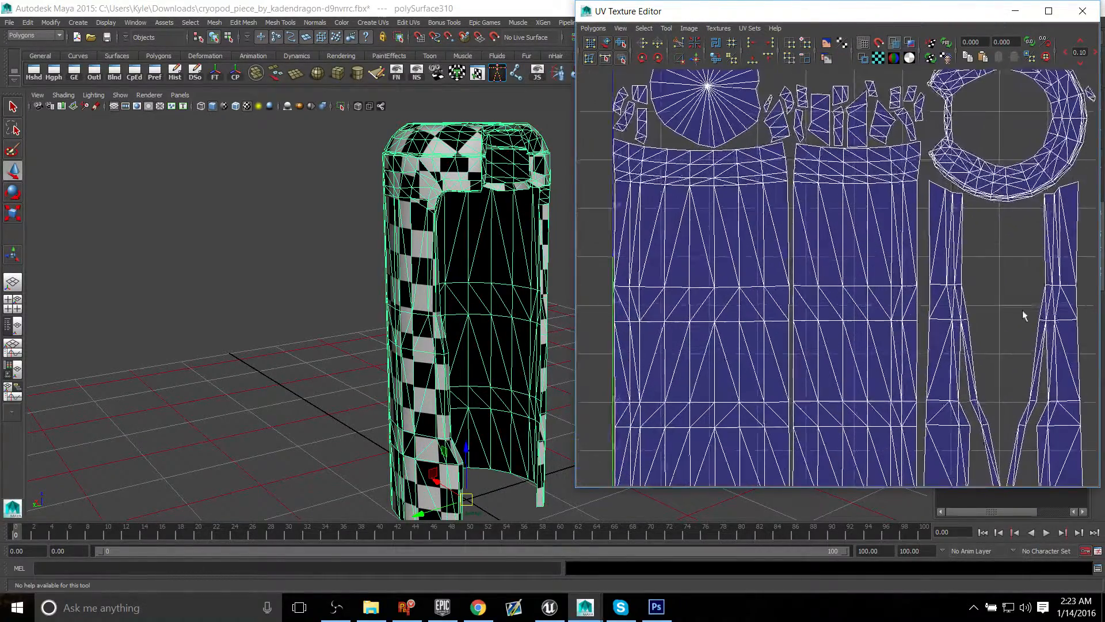
alt+middle_drag(897, 255, 878, 281)
alt+right_drag(878, 281, 841, 274)
alt+middle_drag(841, 274, 843, 268)
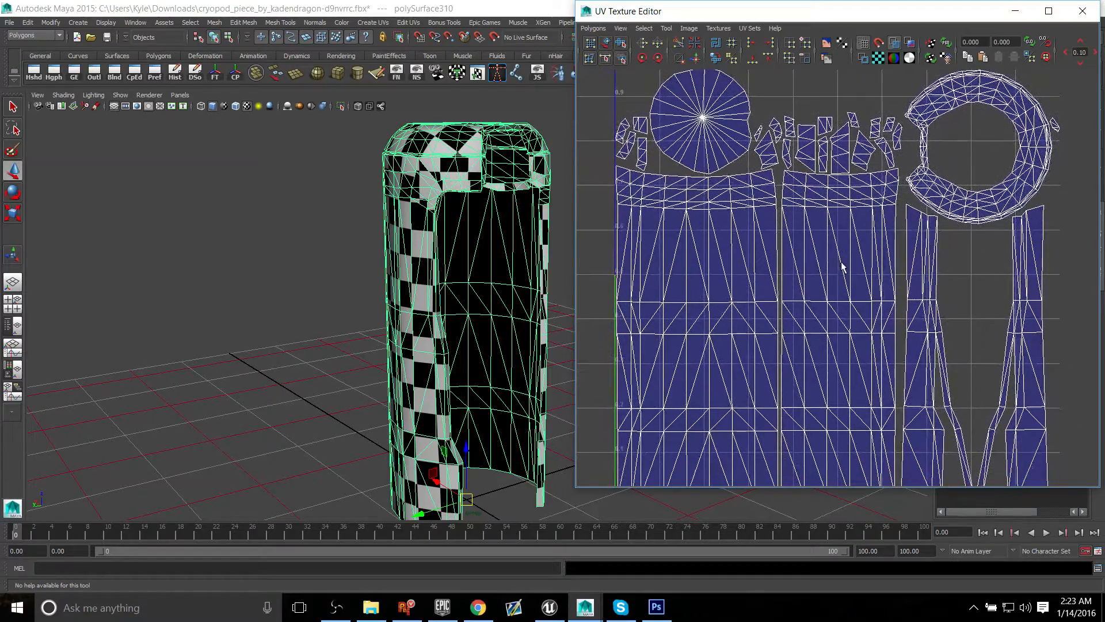
Step: Examine the checker pattern across the shell's cap and the upper corner of its front opening
alt+drag(431, 167, 439, 166)
alt+middle_drag(439, 166, 391, 227)
alt+right_drag(392, 229, 541, 259)
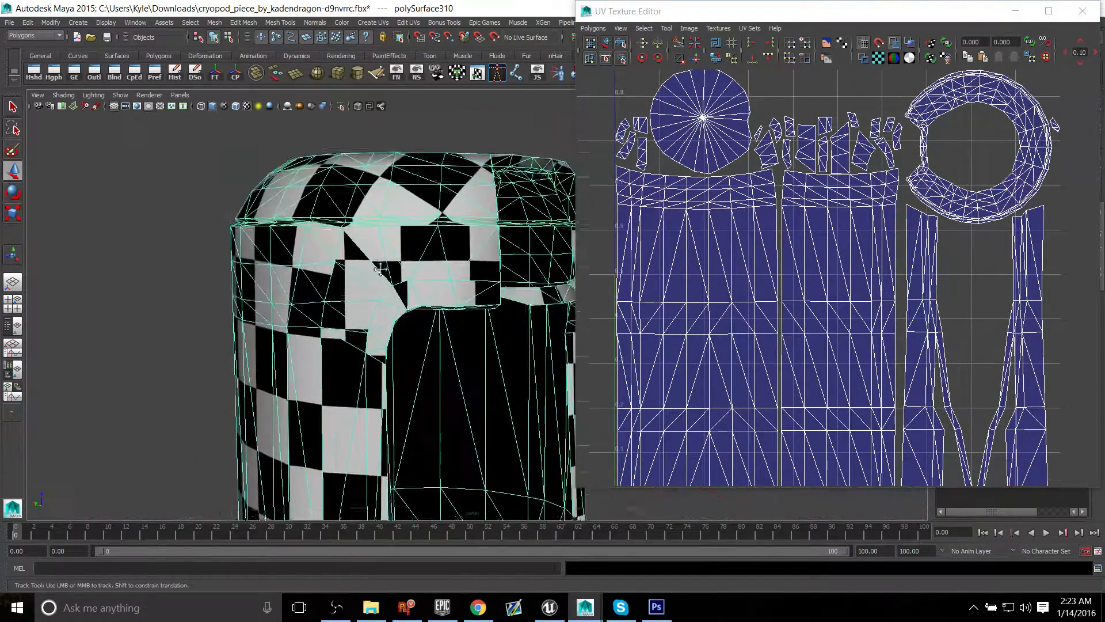
alt+right_drag(363, 284, 471, 233)
alt+drag(470, 233, 439, 239)
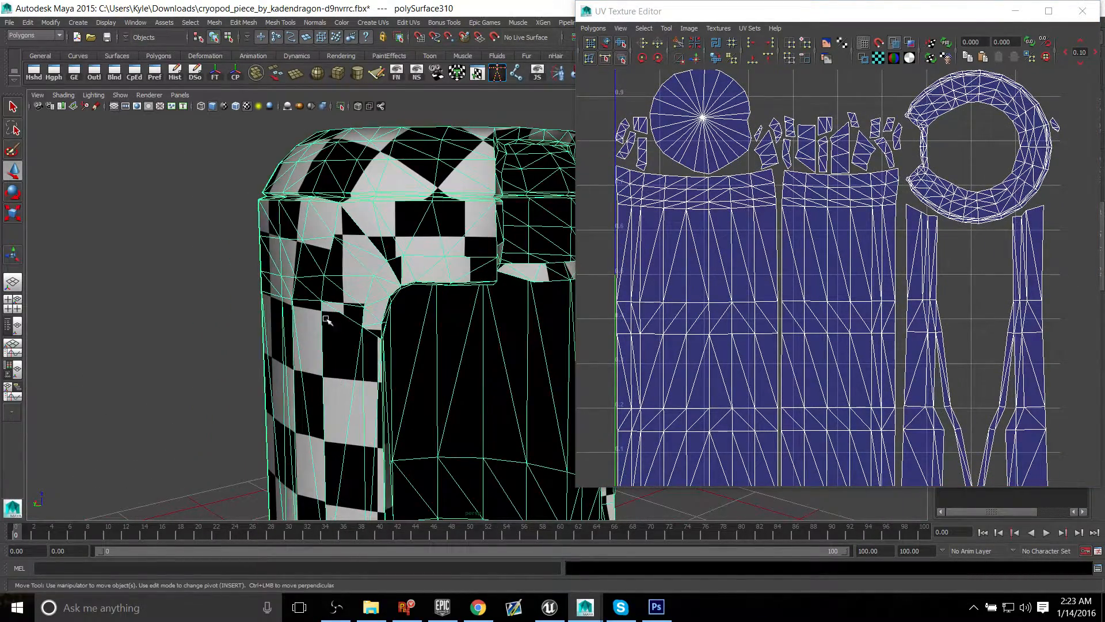
alt+middle_drag(405, 259, 388, 265)
alt+right_drag(388, 265, 464, 291)
alt+middle_drag(464, 292, 507, 348)
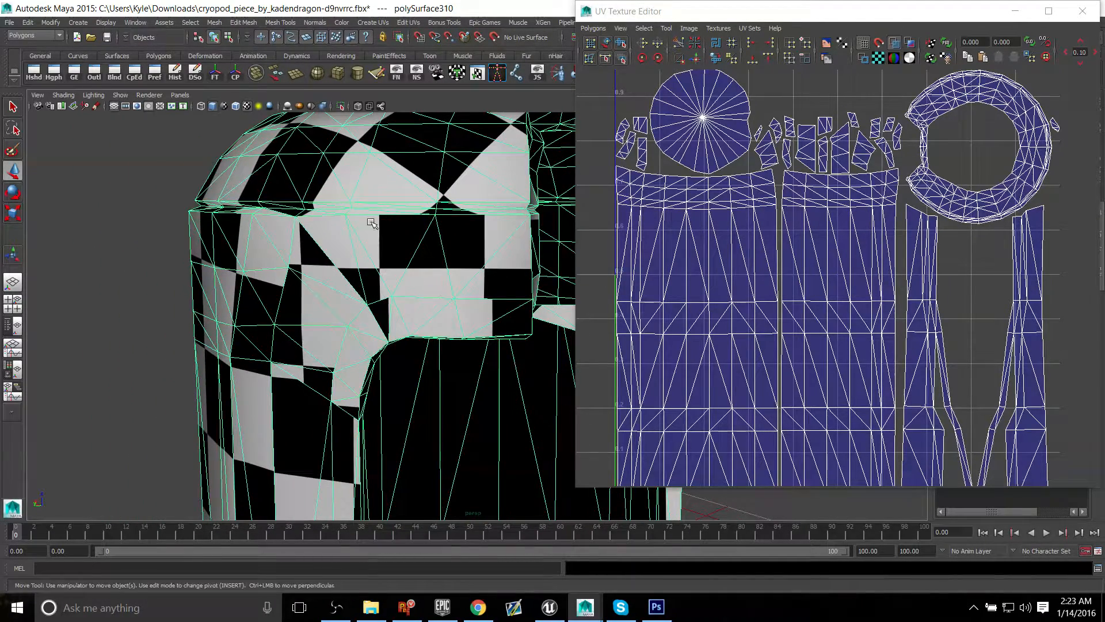
Step: Try to select the faces around the upper front corner of the shell in face selection mode
right_click(389, 247)
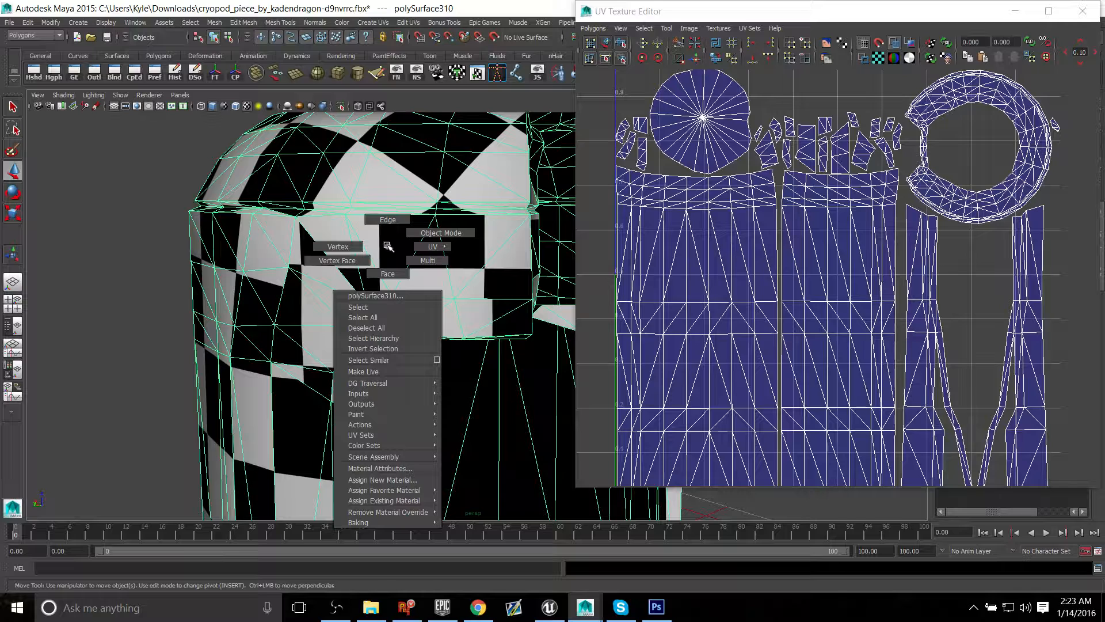
click(394, 277)
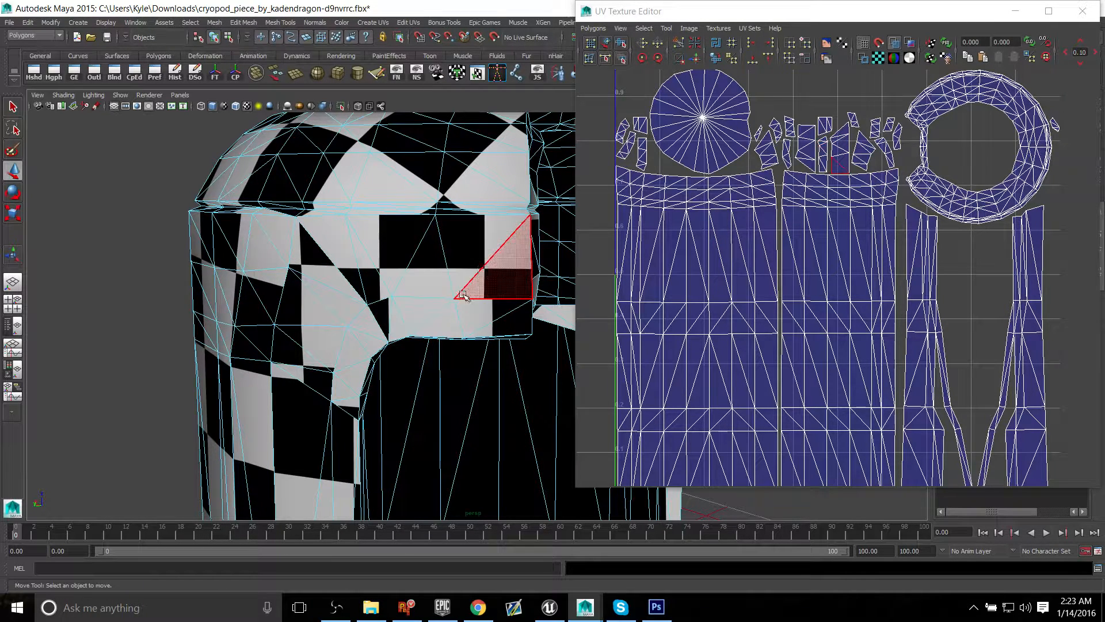
drag(771, 103, 866, 155)
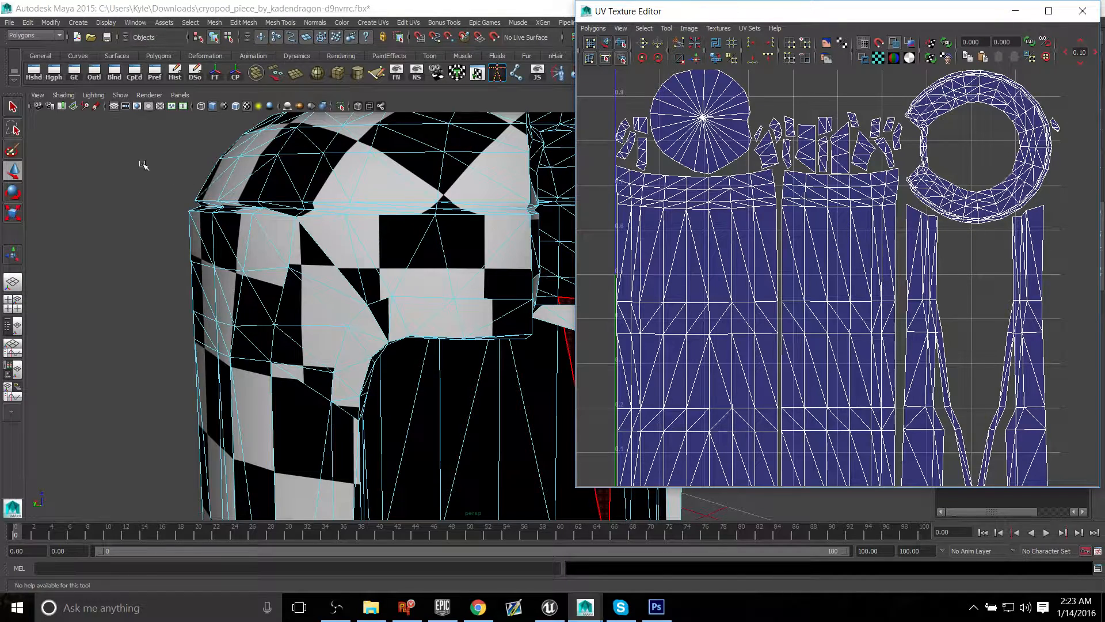
drag(143, 165, 481, 340)
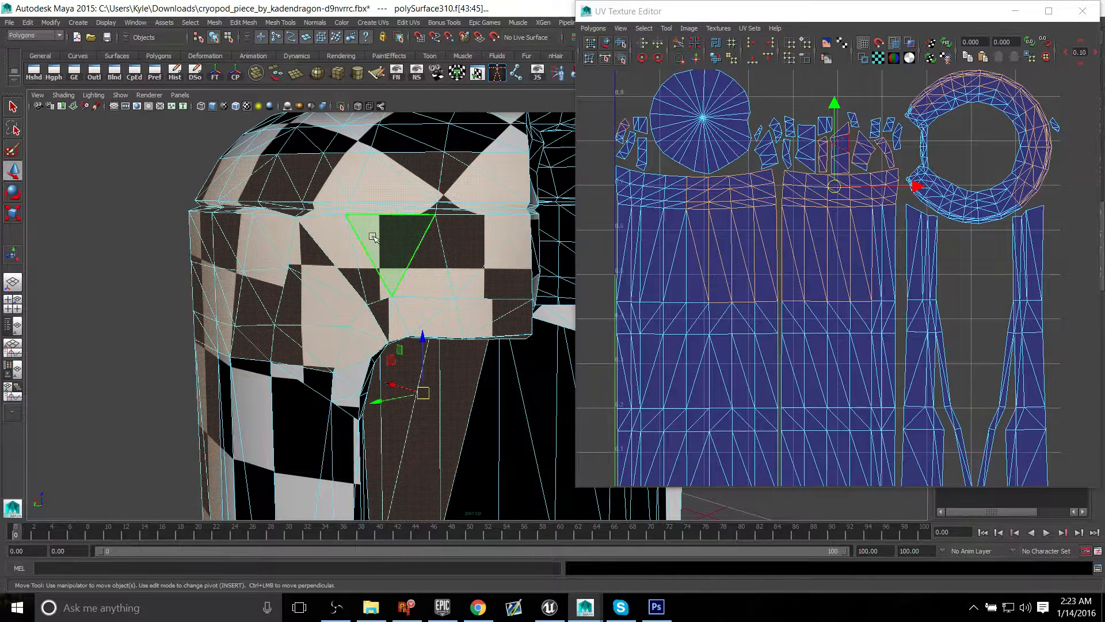
Step: In the UV Texture Editor, select the faces of all the small UV islands above the two large wall islands
right_click(856, 125)
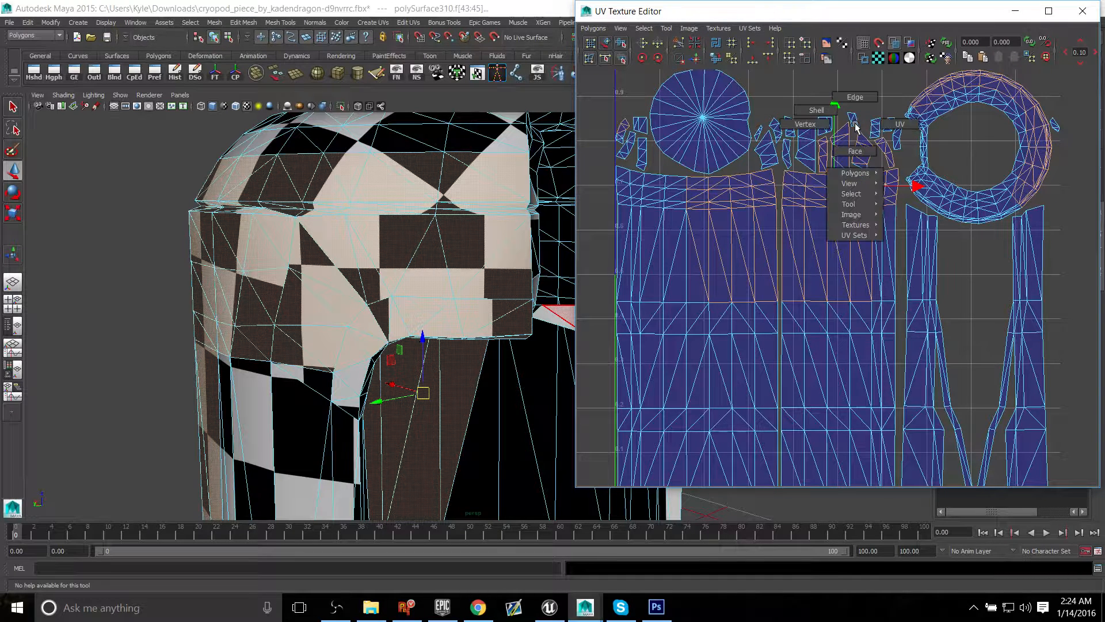
mouse_move(441, 196)
right_down()
mouse_move(440, 233)
mouse_move(486, 184)
mouse_move(403, 197)
mouse_move(486, 183)
mouse_move(390, 204)
mouse_move(493, 182)
mouse_move(402, 209)
mouse_move(441, 196)
right_up()
right_drag(848, 142, 820, 136)
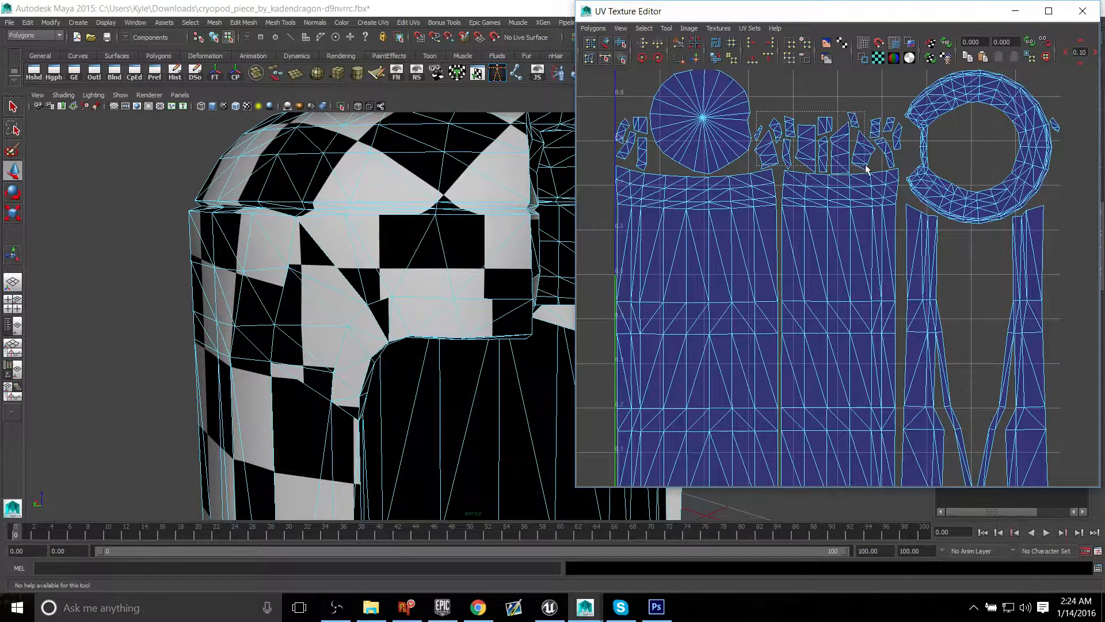
drag(894, 167, 894, 167)
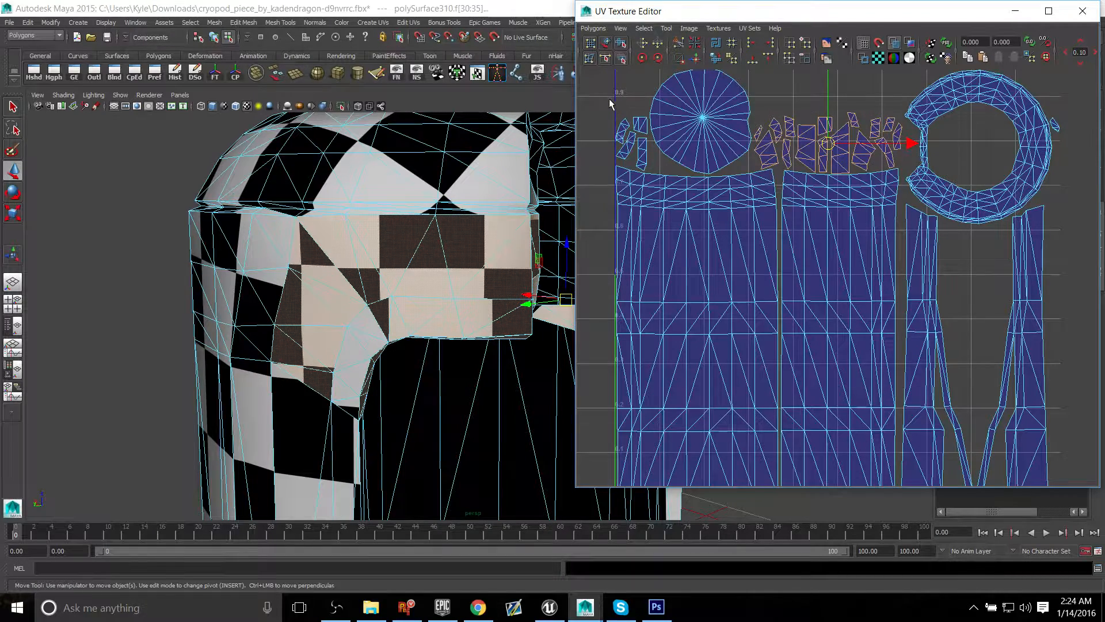
shift+drag(611, 105, 645, 156)
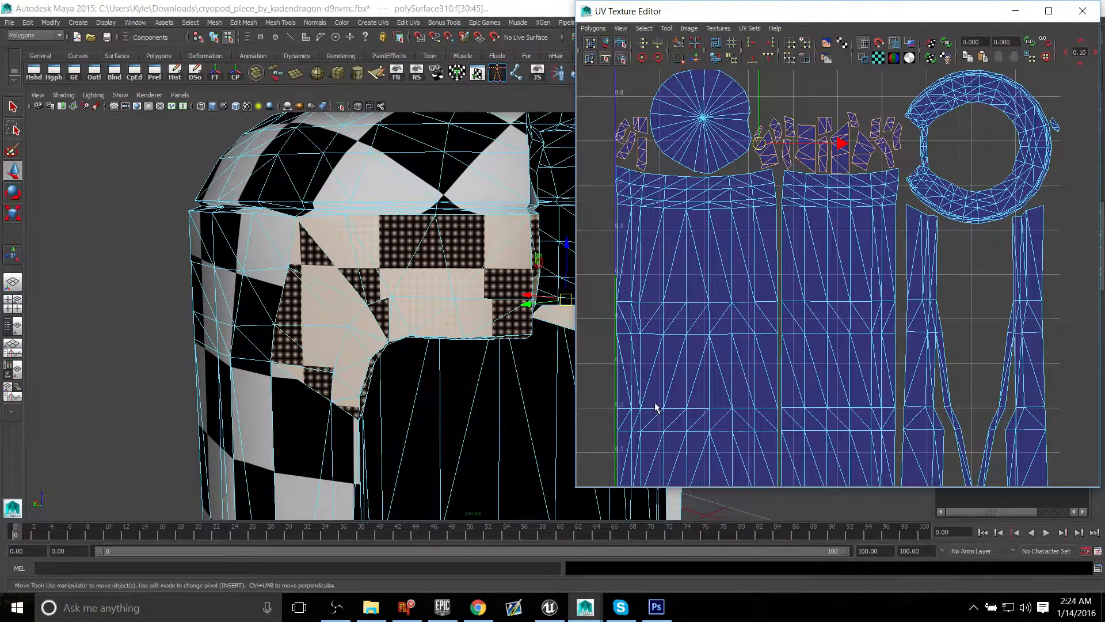
alt+drag(456, 299, 380, 263)
alt+right_drag(380, 264, 355, 264)
alt+middle_drag(356, 263, 335, 264)
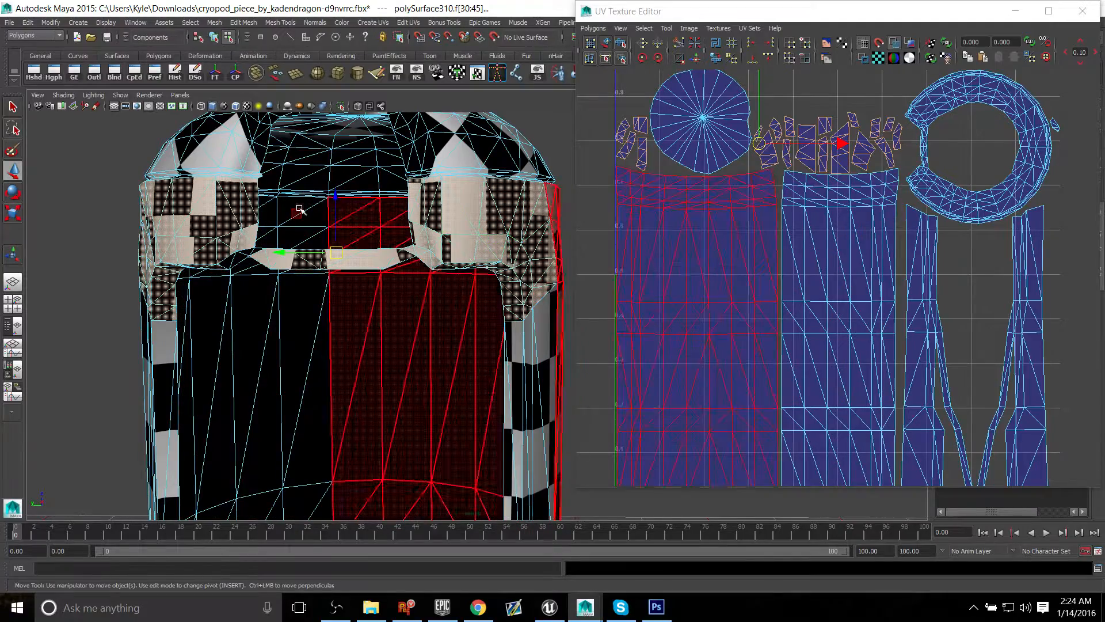
Step: Examine which UV islands match the shell's inner wall, cap and rim, and return to object selection mode
alt+drag(385, 385, 390, 410)
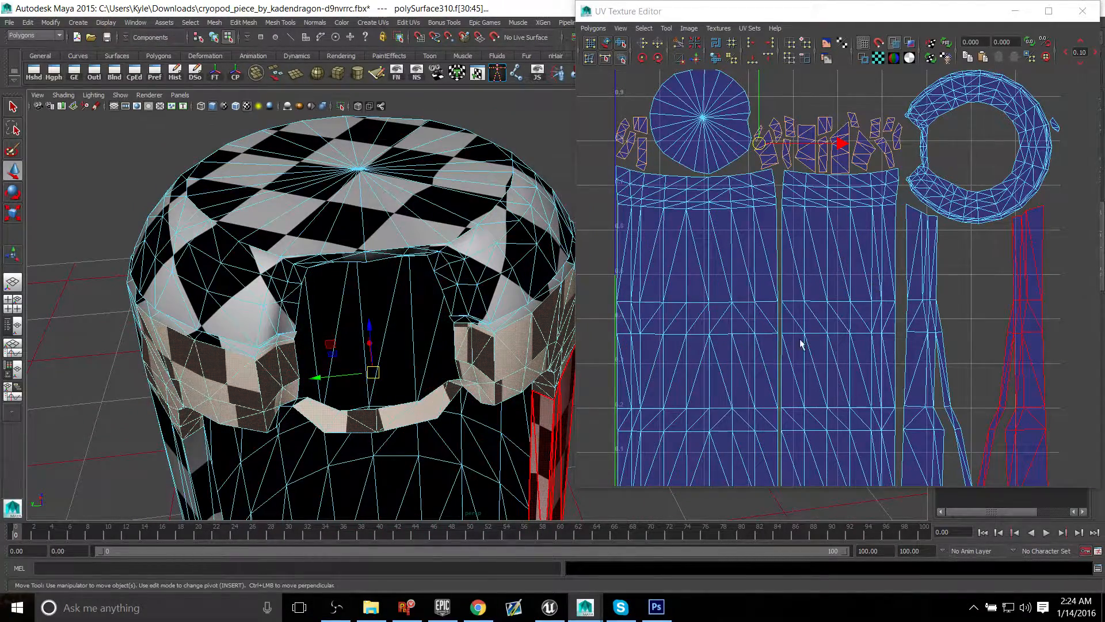
alt+drag(397, 373, 431, 322)
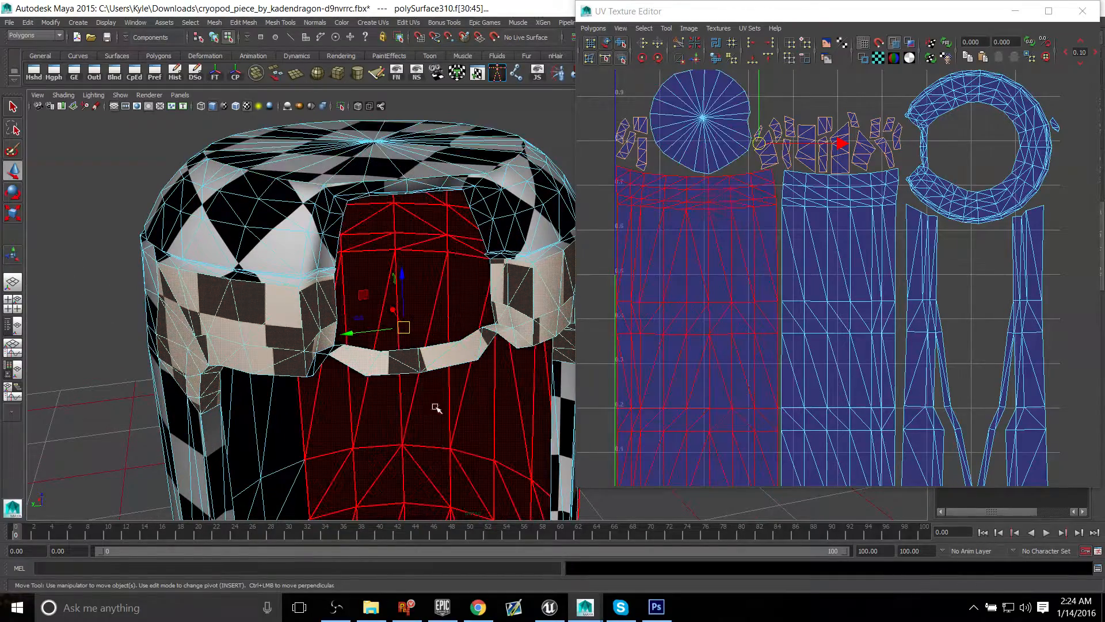
mouse_move(460, 225)
alt+mouse_down()
mouse_move(451, 237)
mouse_move(471, 233)
alt+mouse_up()
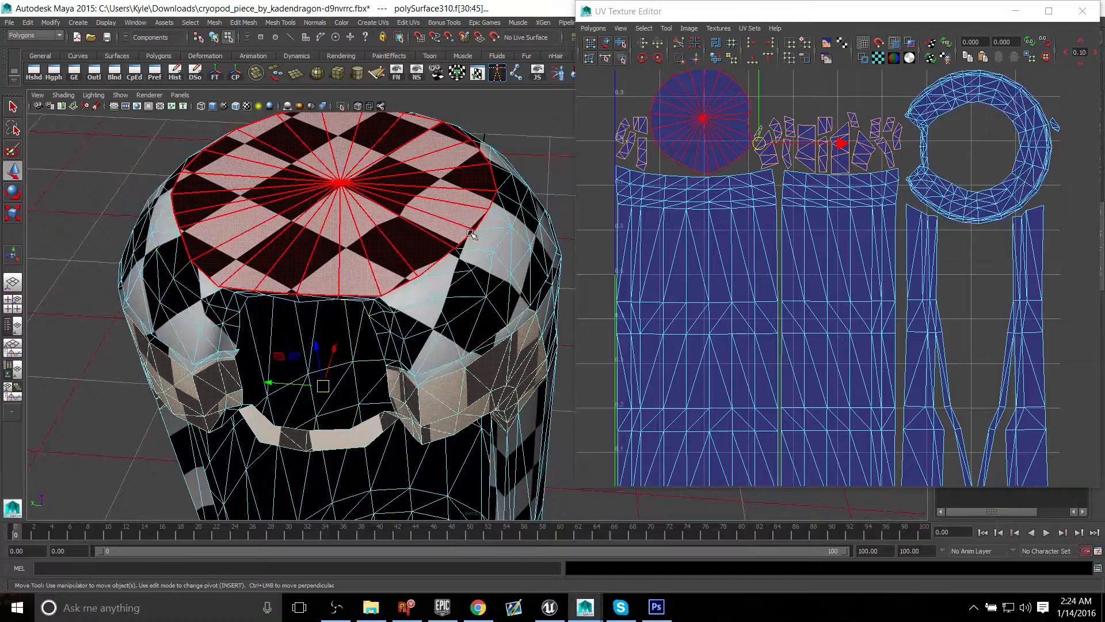
alt+drag(460, 388, 485, 367)
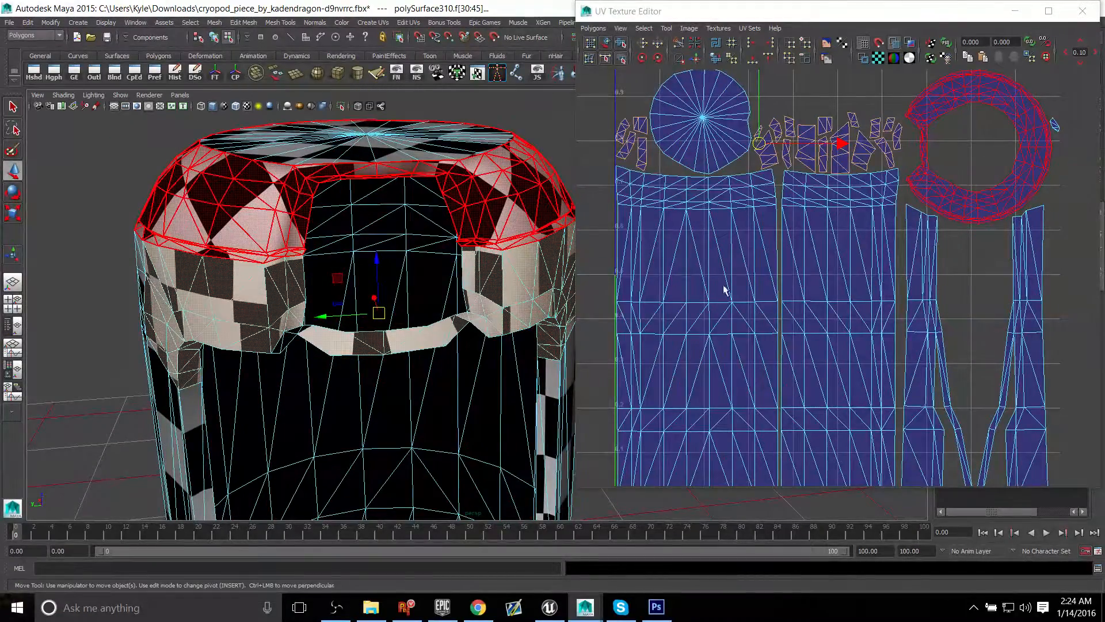
right_drag(476, 190, 523, 170)
click(523, 192)
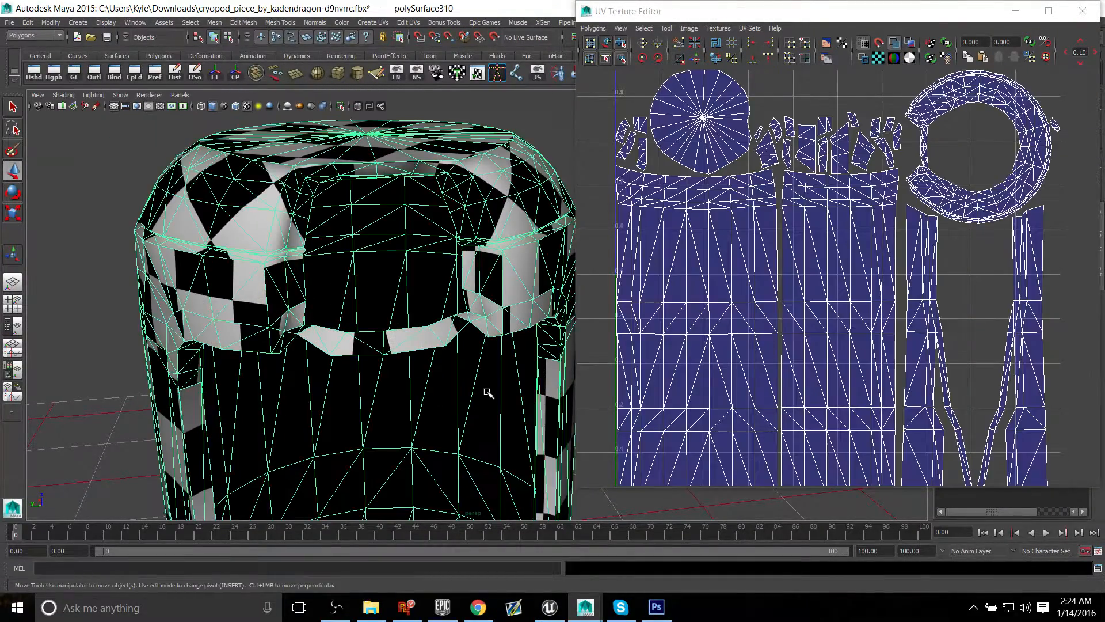
Step: Examine the checker pattern around the shell's front opening and cap alongside the complete UV layout
alt+drag(406, 316, 416, 288)
mouse_move(415, 288)
alt+middle_down()
mouse_move(426, 278)
mouse_move(395, 284)
alt+middle_up()
alt+drag(395, 284, 375, 288)
alt+middle_drag(863, 229, 934, 261)
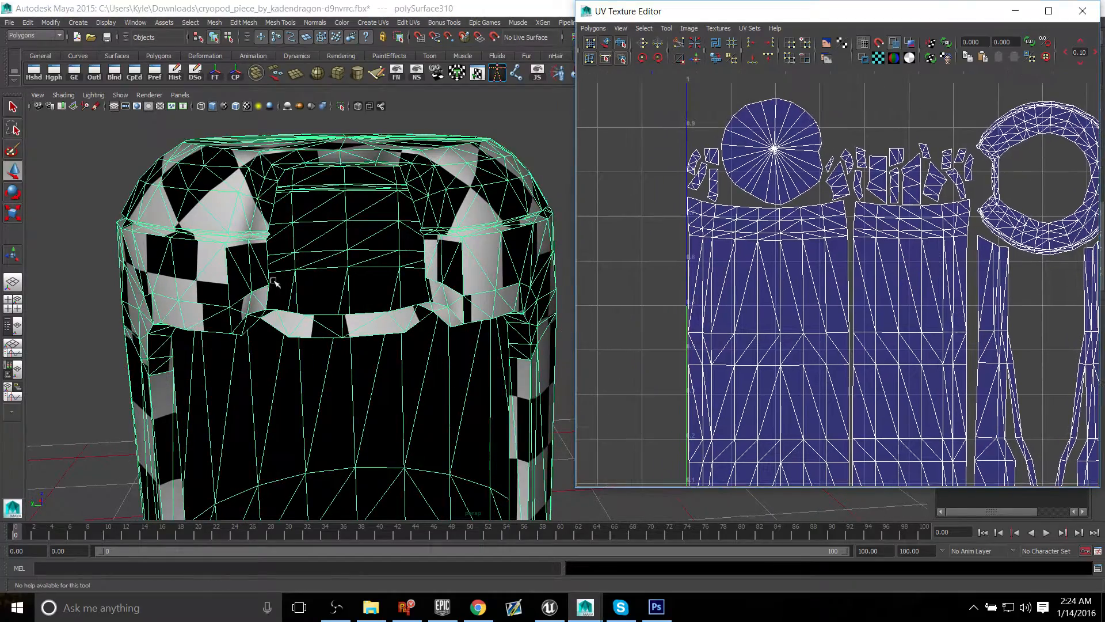
click(351, 307)
alt+drag(351, 306, 308, 316)
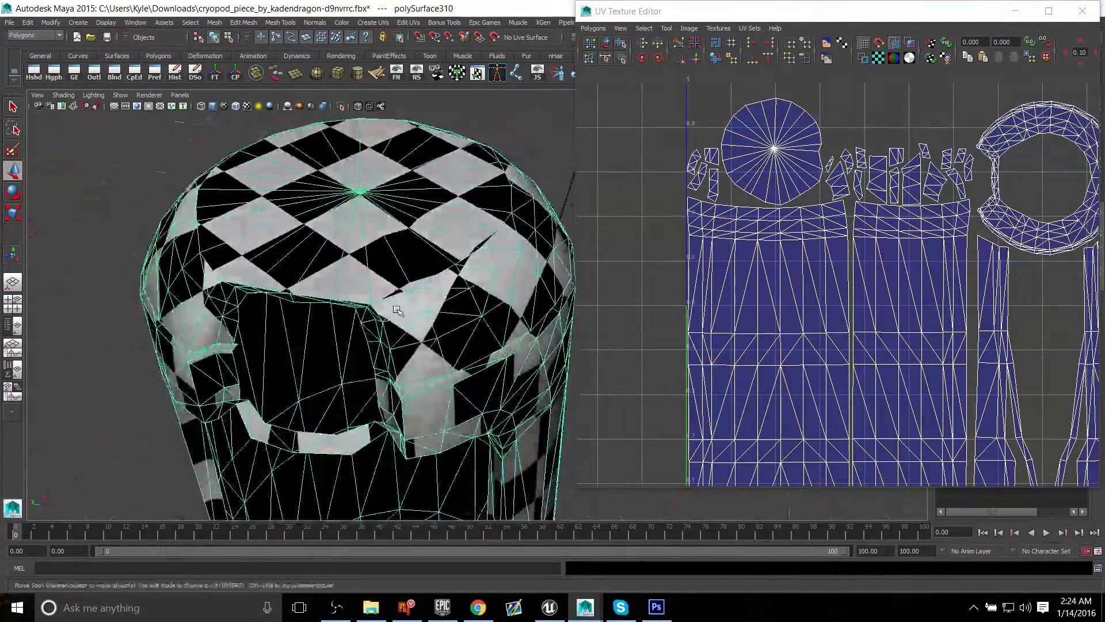
scroll(302, 315, down, 4)
alt+middle_drag(298, 314, 295, 283)
alt+drag(294, 283, 286, 292)
Step: In the top view, select the faces of the shell's half below the horizontal centre line and delete them
key(space)
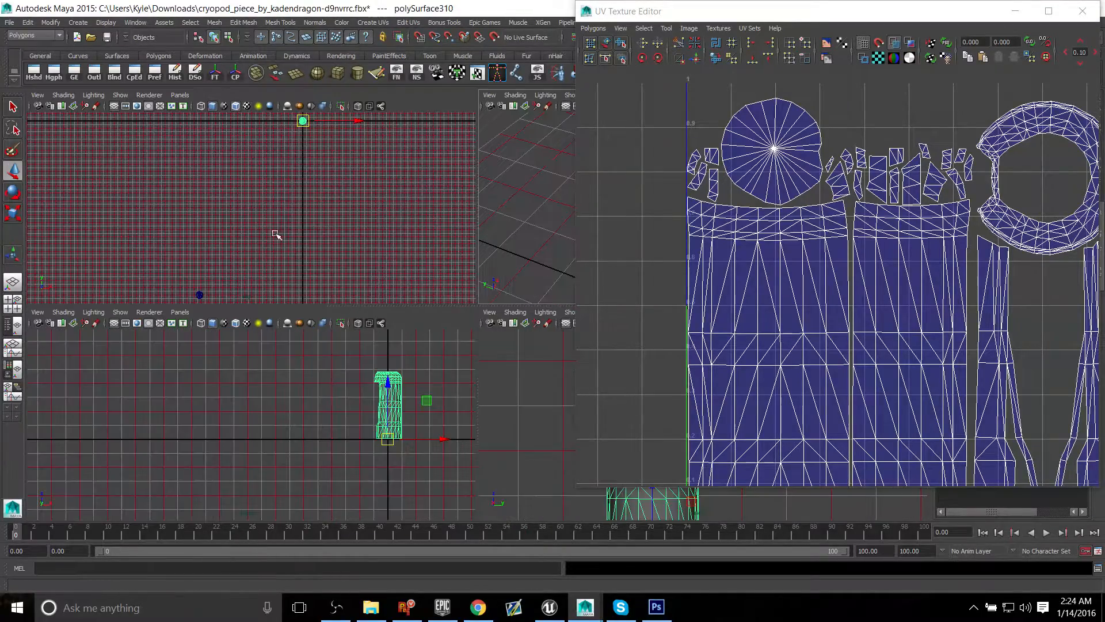
key(f)
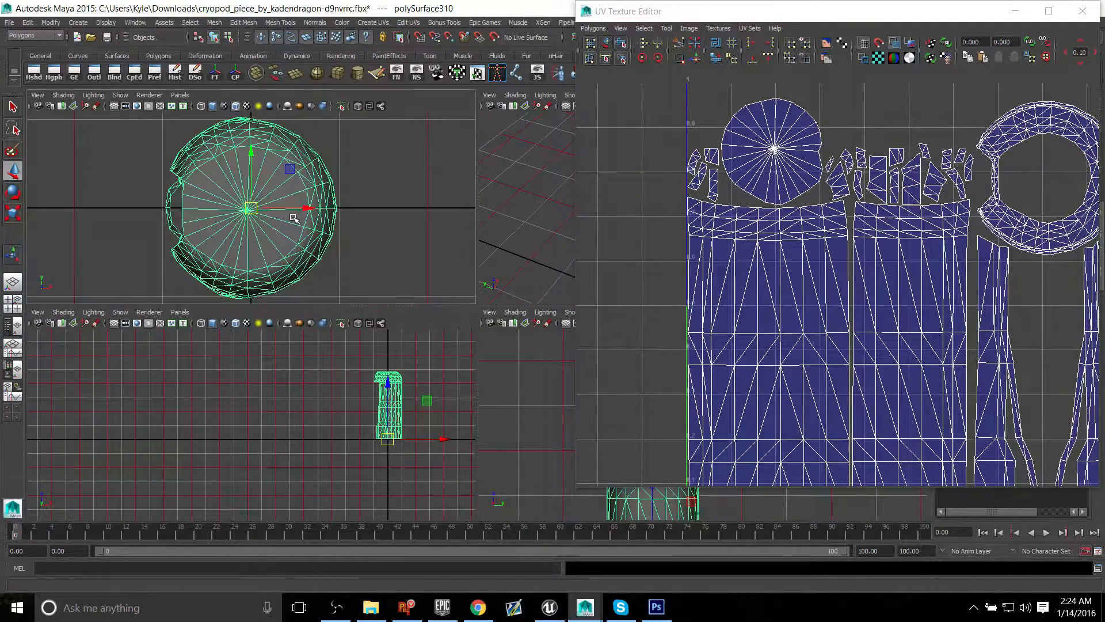
key(space)
alt+middle_drag(361, 259, 221, 203)
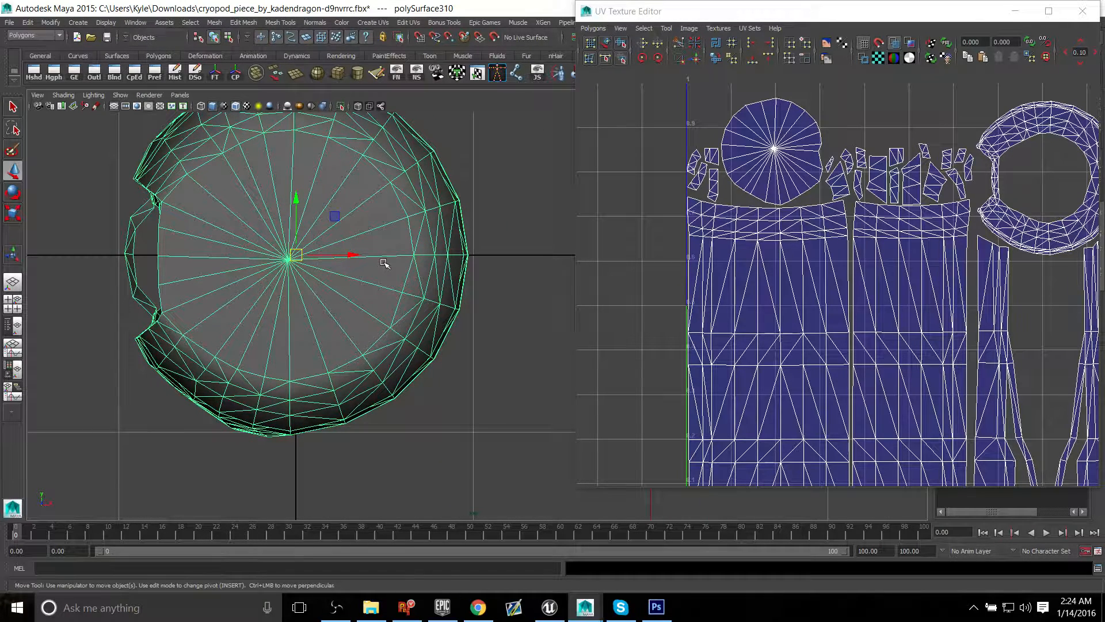
right_drag(384, 263, 392, 291)
click(535, 465)
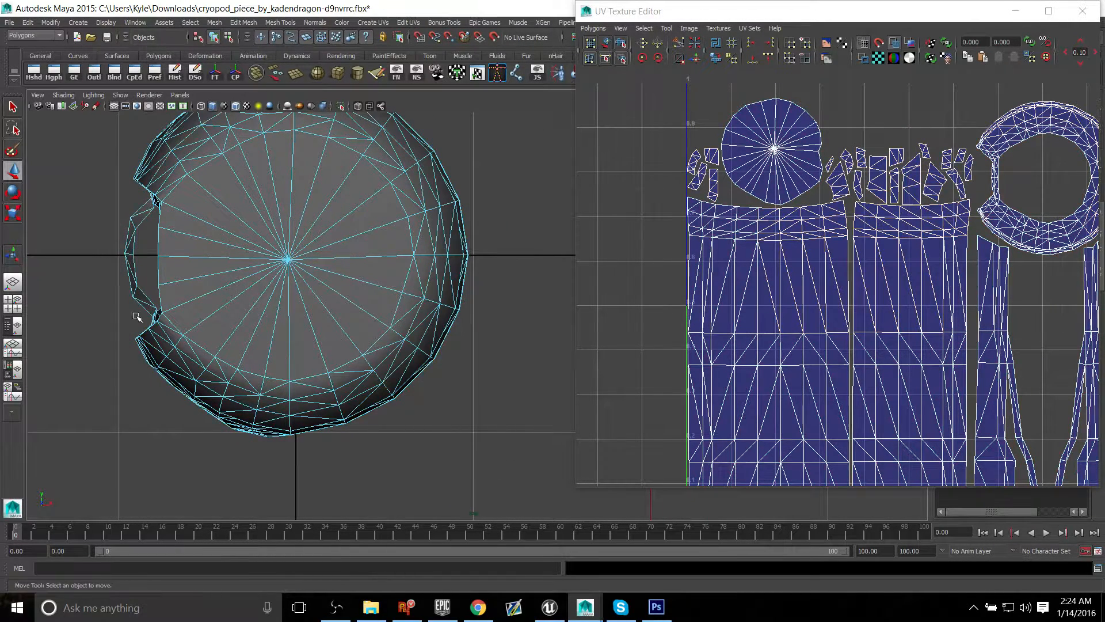
drag(83, 272, 525, 512)
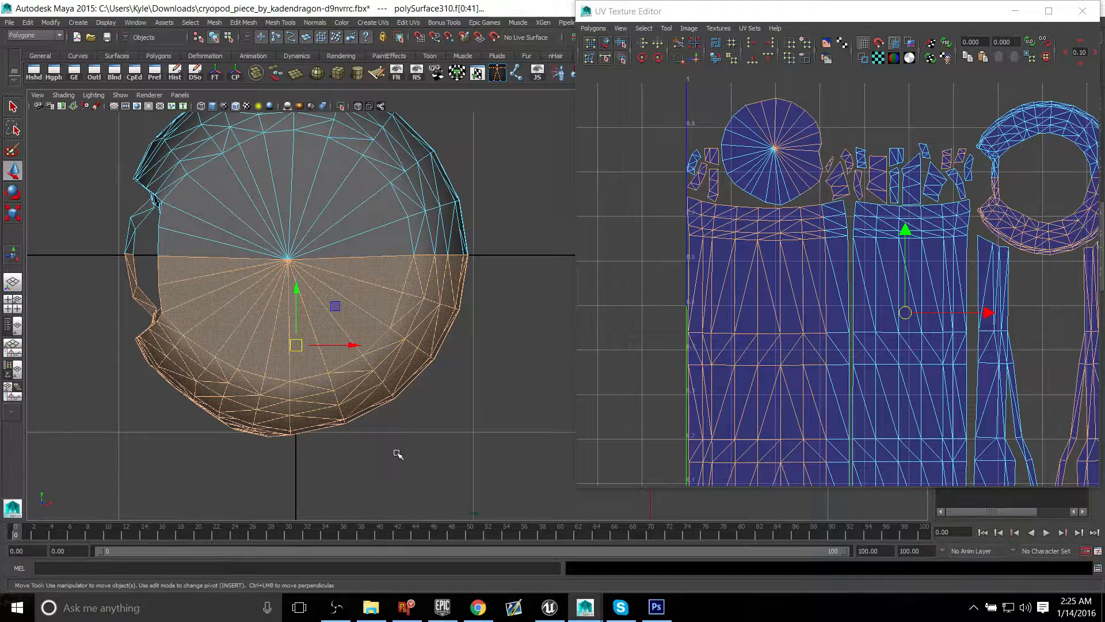
key(Delete)
Step: Close the UV Texture Editor and show the top view full screen with the remaining half's cut edge in close-up
alt+middle_drag(264, 259, 282, 311)
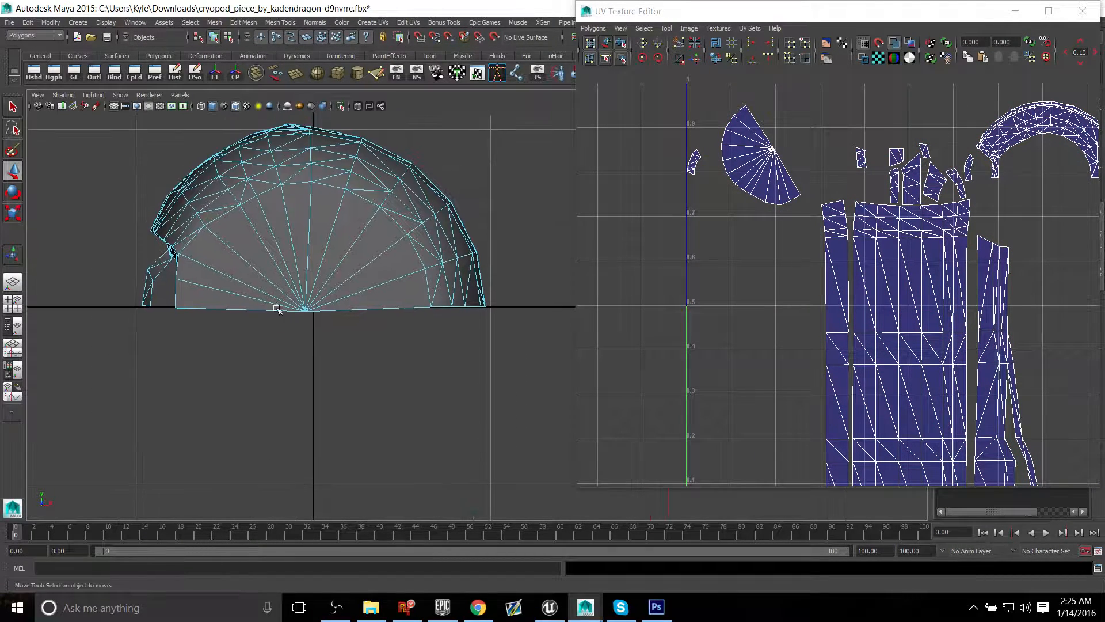
alt+right_drag(281, 312, 329, 335)
drag(730, 11, 404, 50)
click(753, 51)
alt+middle_drag(366, 264, 582, 289)
alt+right_drag(433, 241, 467, 252)
alt+middle_drag(540, 245, 506, 330)
key(ctrl+space)
alt+middle_drag(626, 377, 594, 376)
alt+right_drag(595, 376, 984, 464)
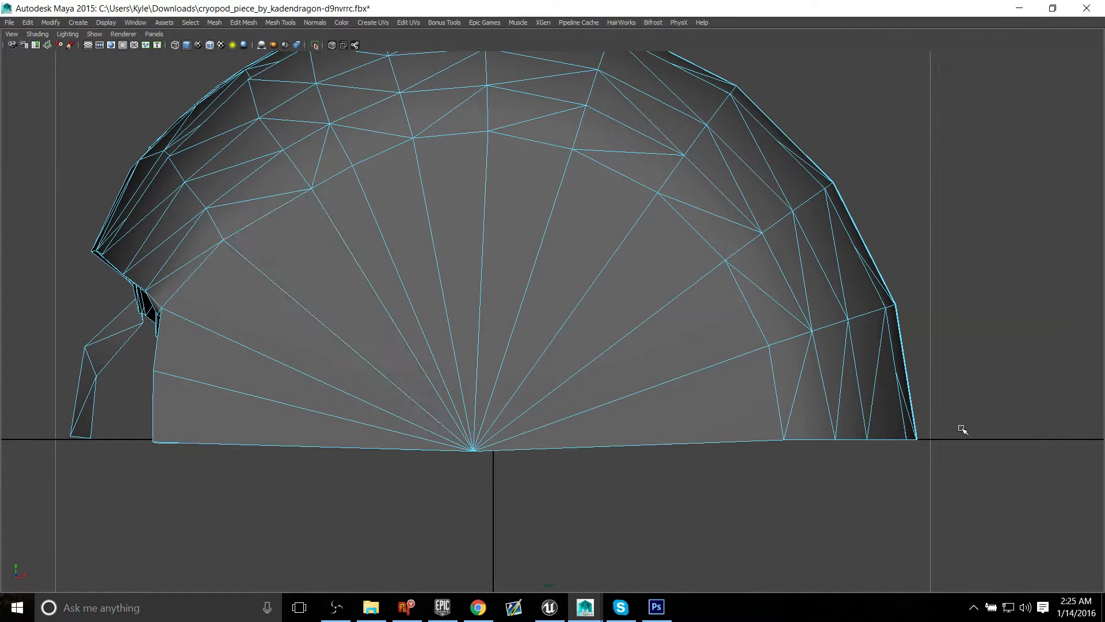
alt+right_drag(972, 446, 399, 385)
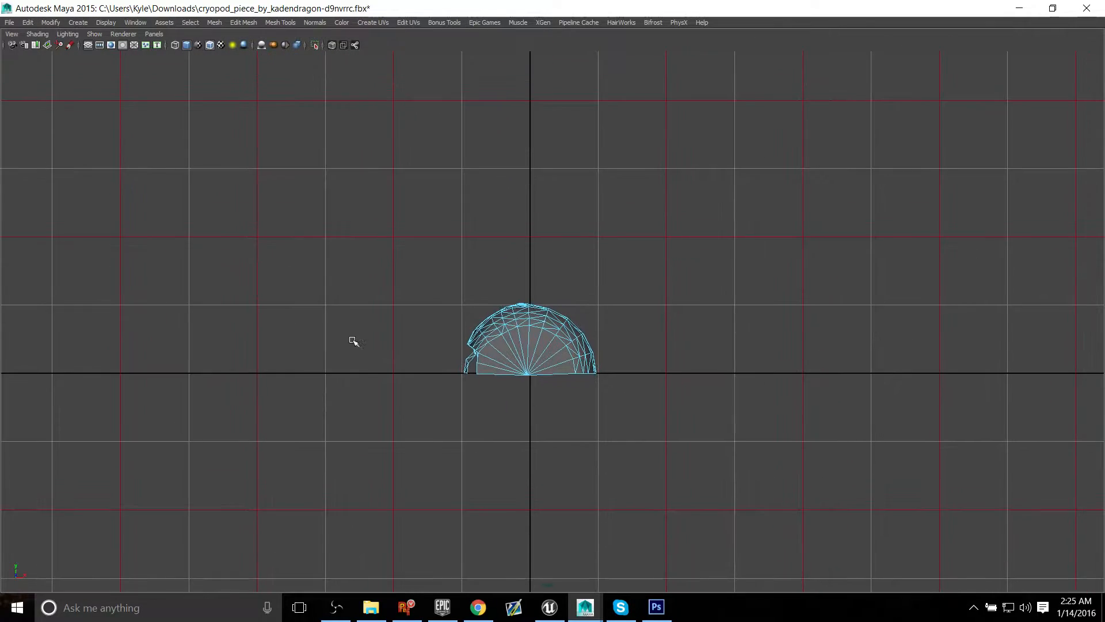
Step: Examine the remaining half shell in the perspective and top views
alt+right_drag(353, 340, 612, 301)
key(space)
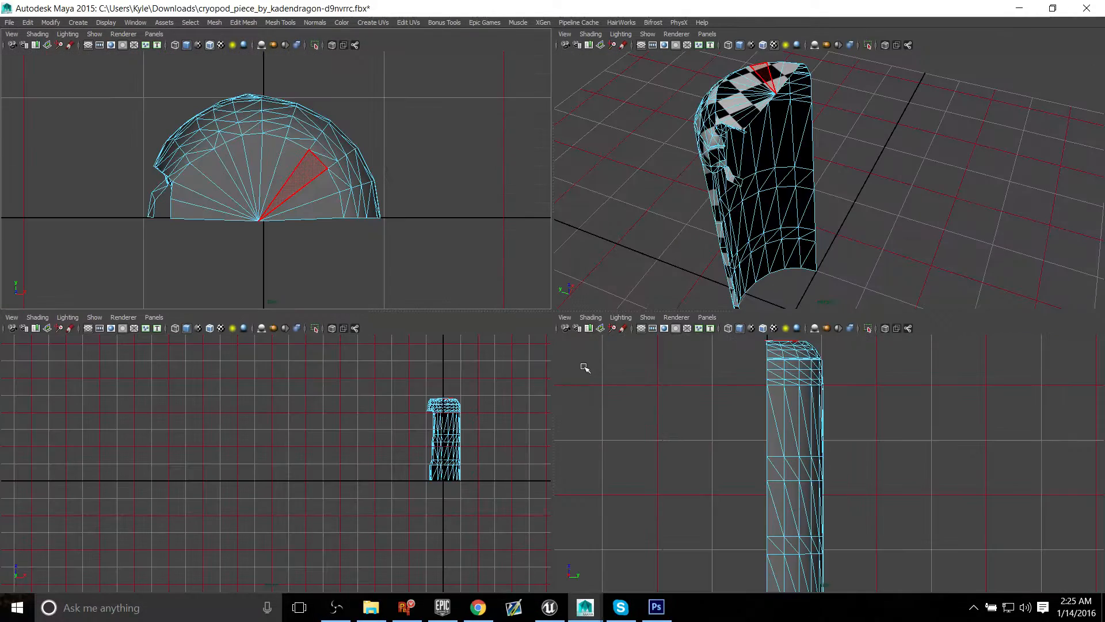
key(space)
alt+drag(735, 244, 521, 216)
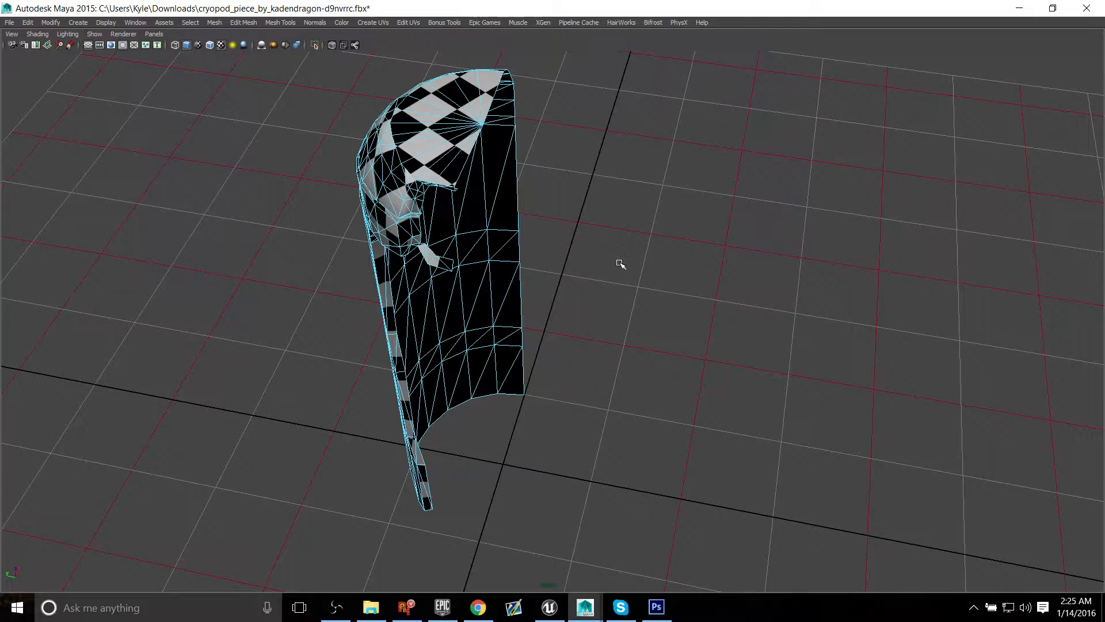
key(space)
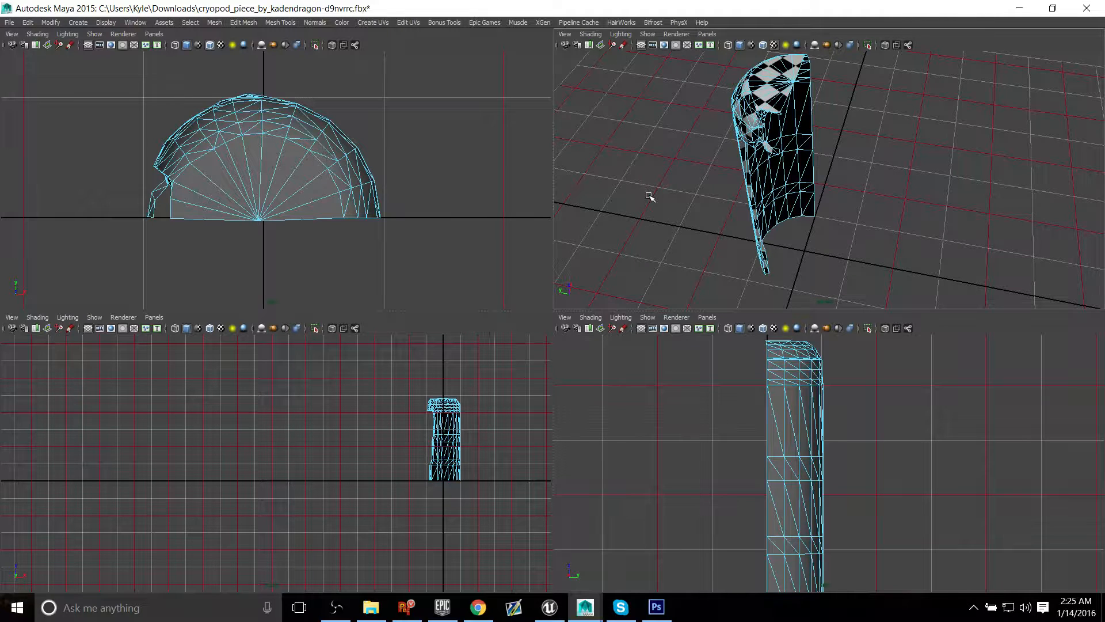
alt+middle_drag(403, 212, 291, 171)
key(space)
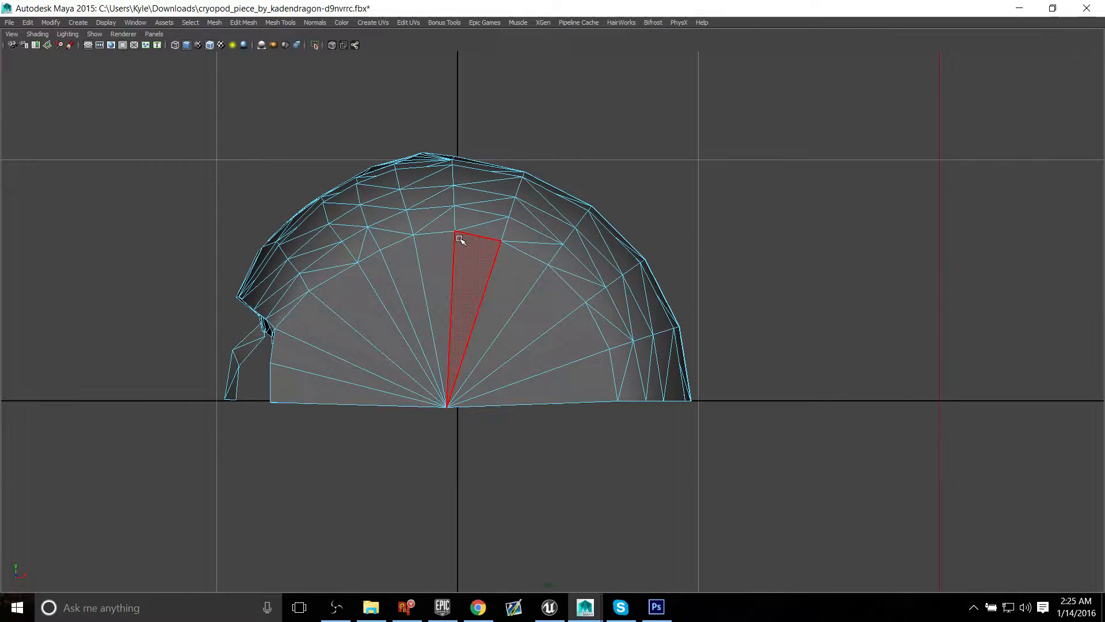
key(ctrl+space)
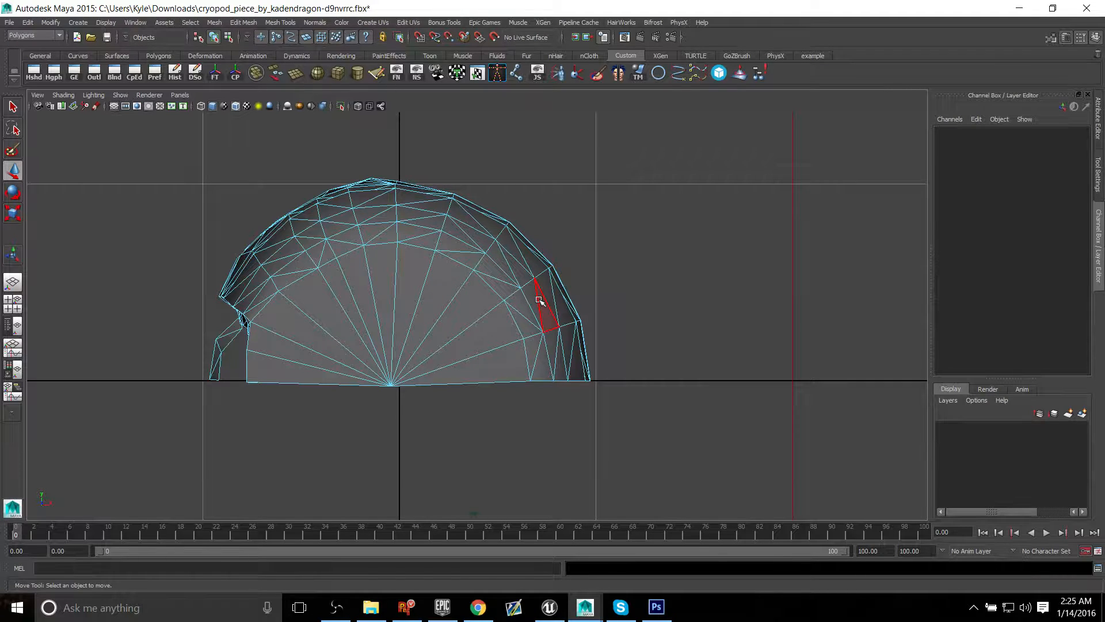
key(ctrl+space)
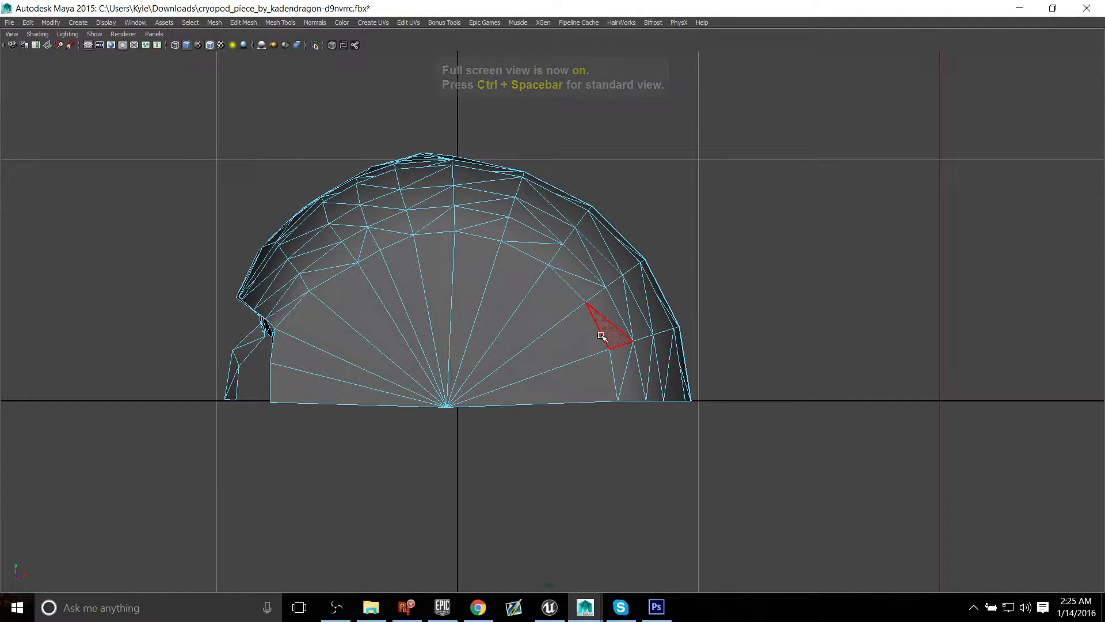
key(ctrl+space)
Step: Switch the half shell to vertex mode and select all vertices along its cut edge near the centre line
right_drag(426, 267, 398, 265)
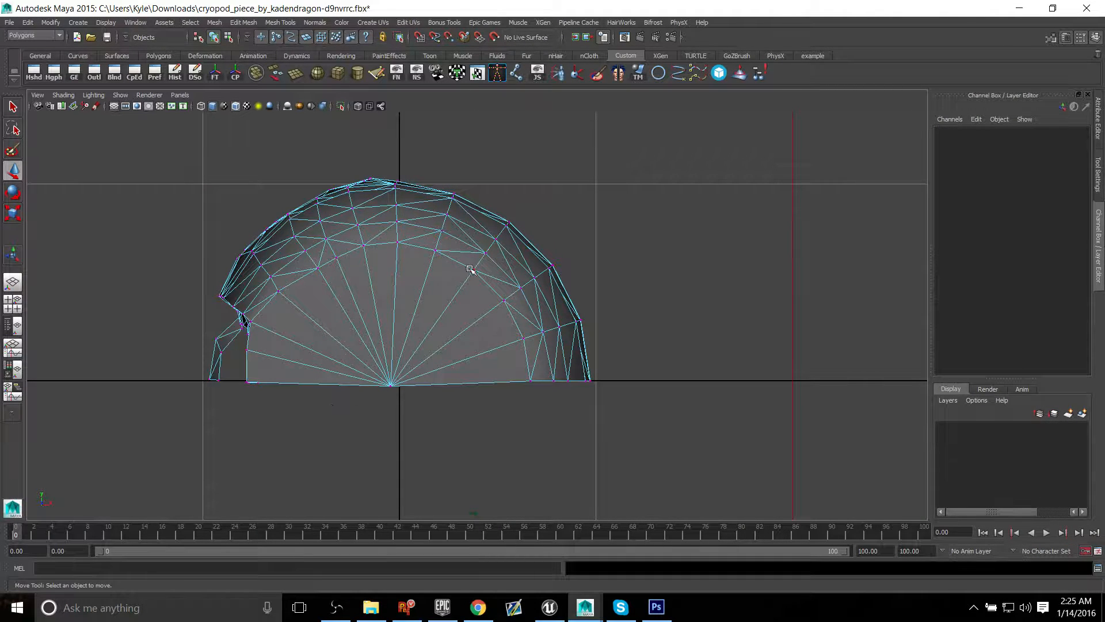
right_drag(418, 303, 371, 301)
drag(733, 481, 51, 373)
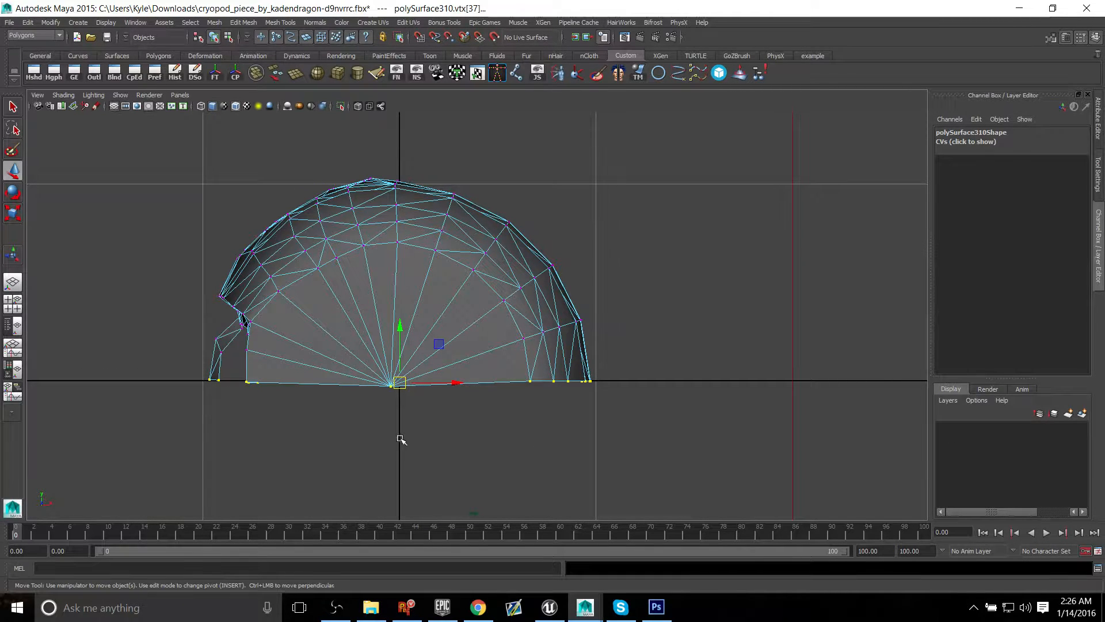
alt+middle_drag(400, 439, 392, 410)
click(392, 295)
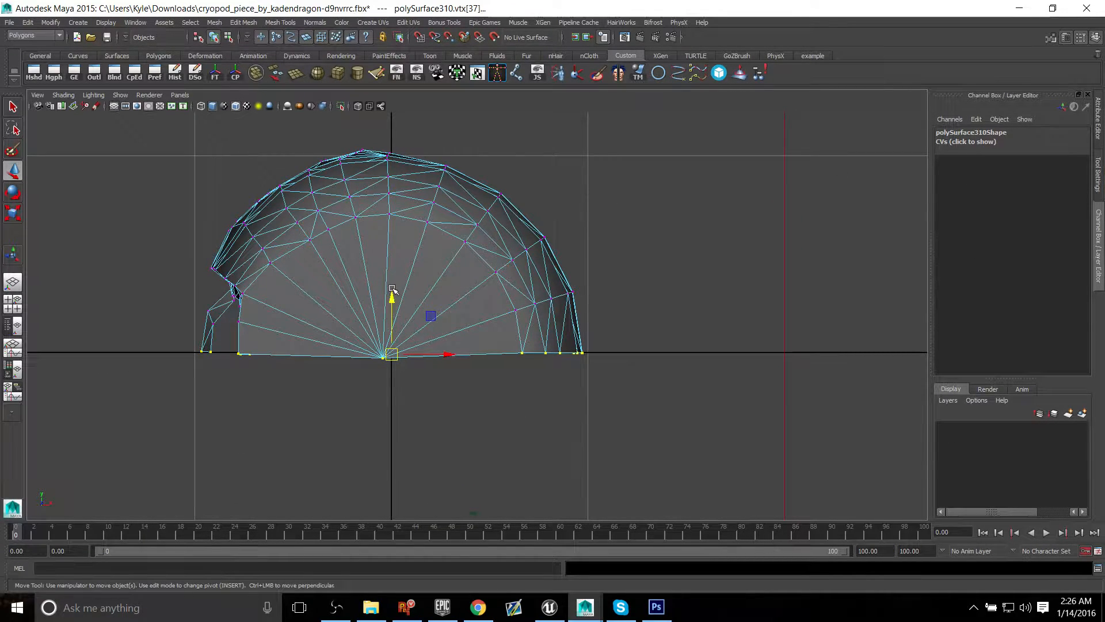
alt+middle_drag(275, 236, 308, 259)
alt+right_drag(309, 259, 488, 325)
alt+middle_drag(488, 325, 525, 266)
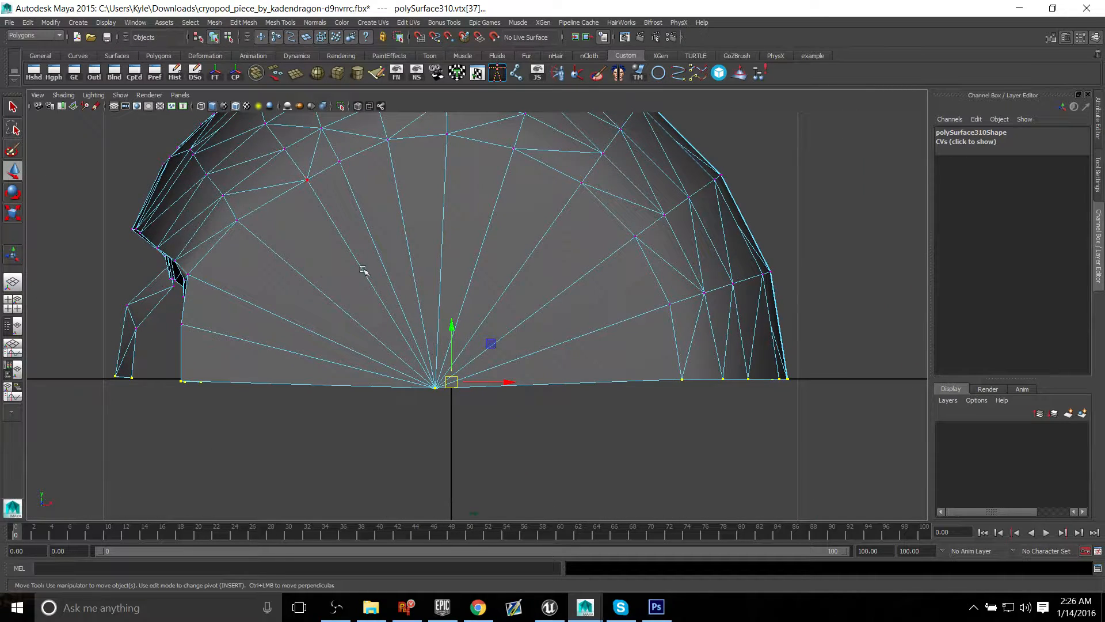
Step: Try to snap the vertices at the front end of the cut edge individually onto the centre line, and undo the moves
drag(91, 361, 125, 366)
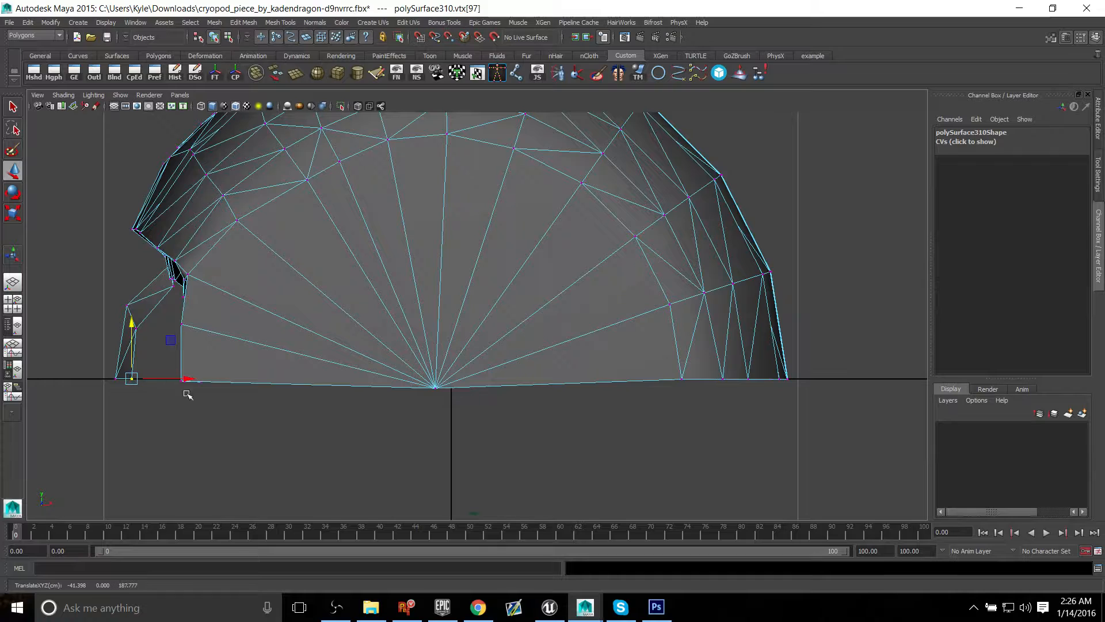
drag(229, 420, 166, 367)
key(x)
drag(192, 326, 195, 374)
key(ctrl+z)
key(ctrl+z)
key(ctrl+z)
key(ctrl+z)
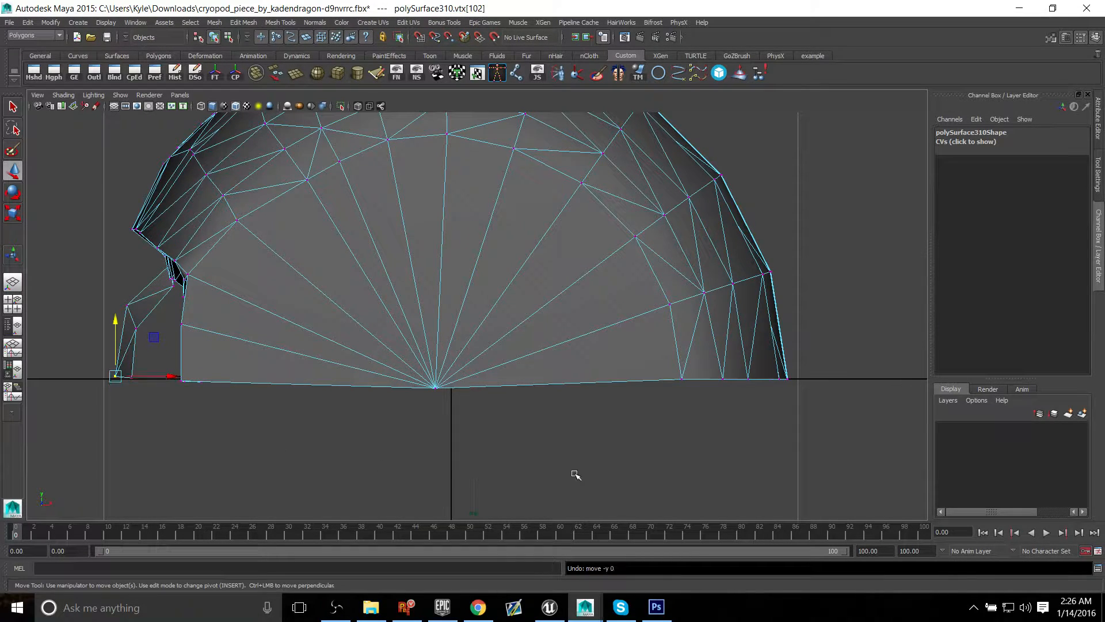
Step: Reselect all vertices along the cut edge and turn on Retain component spacing in the Move tool's settings
drag(849, 445, 65, 364)
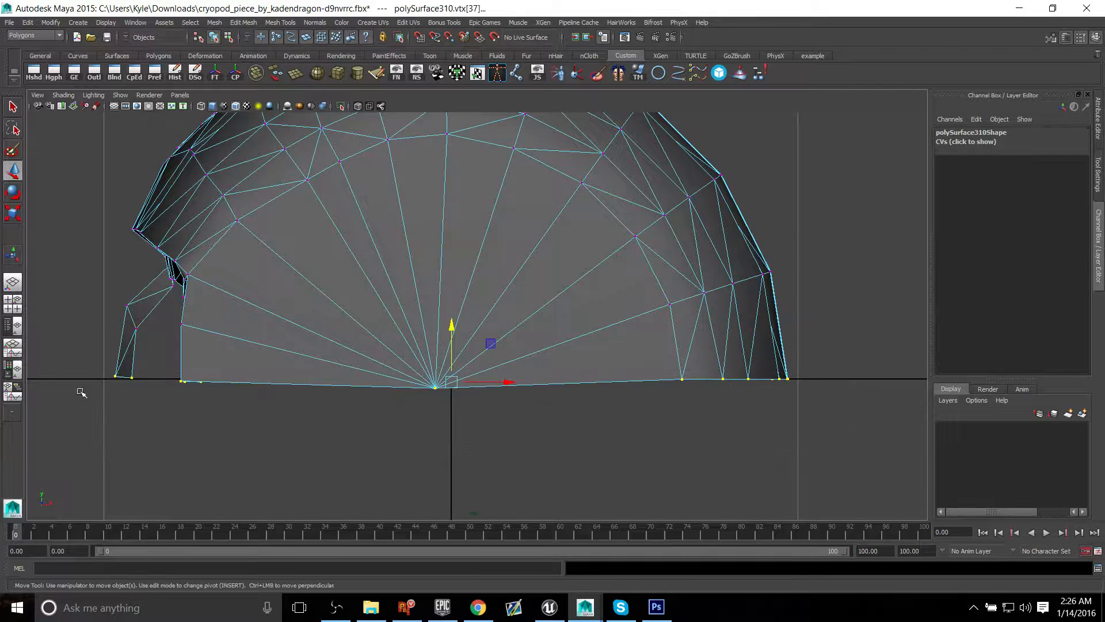
click(1096, 182)
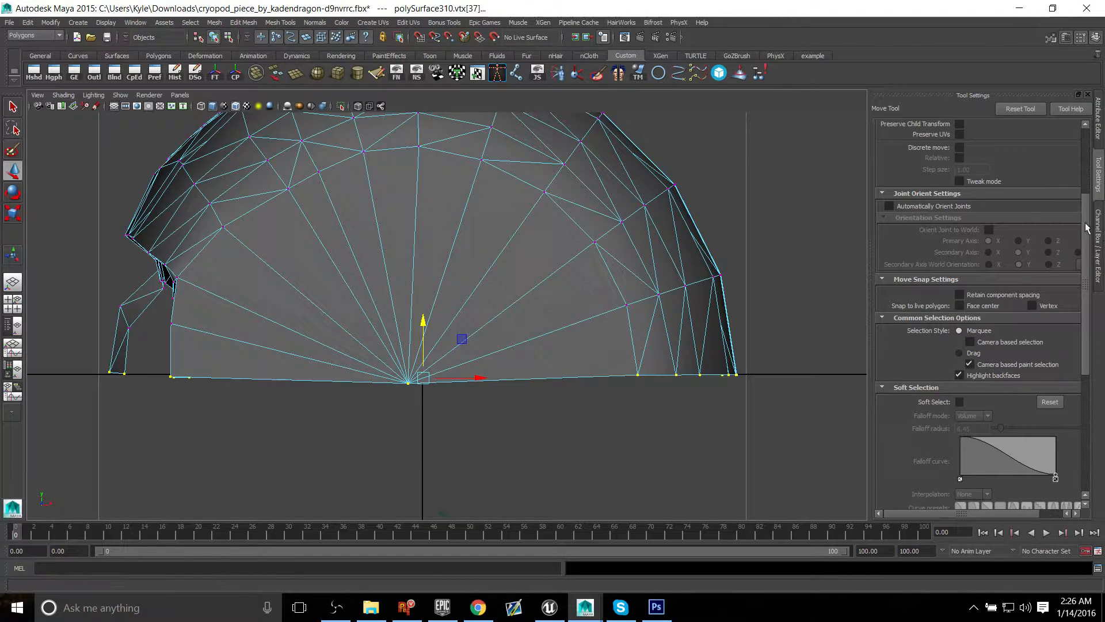
scroll(942, 312, up, 5)
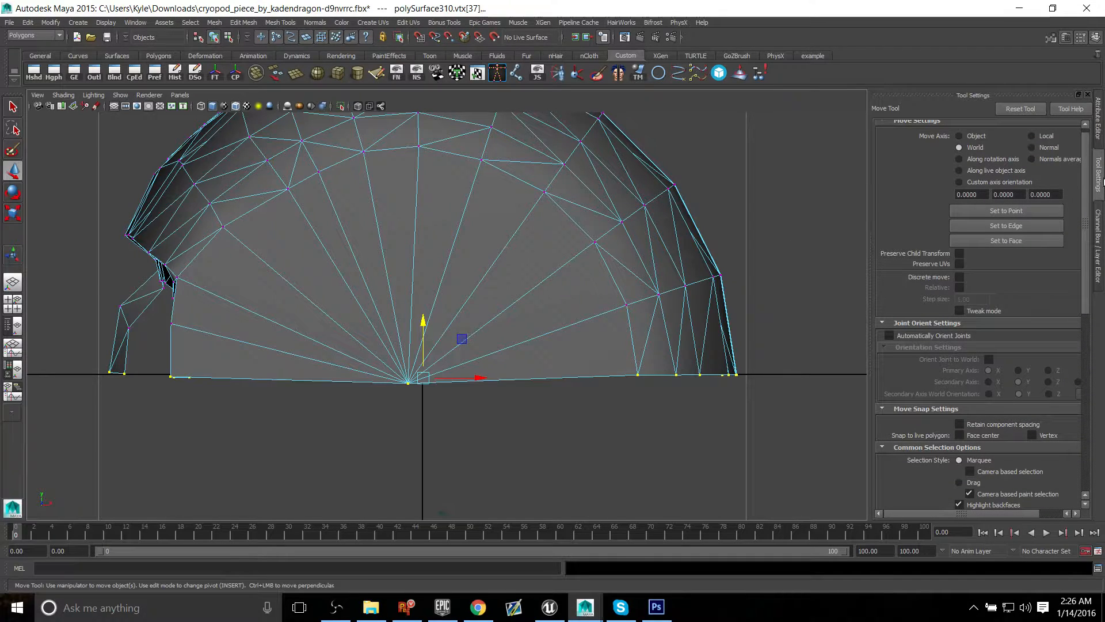
scroll(1088, 173, up, 1)
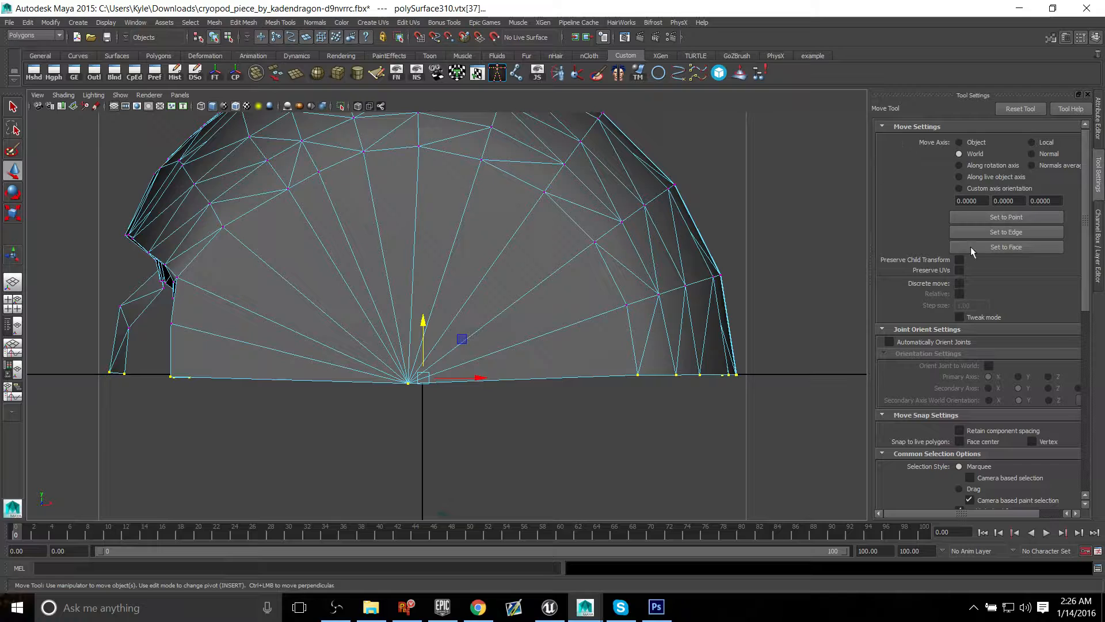
scroll(1088, 190, down, 3)
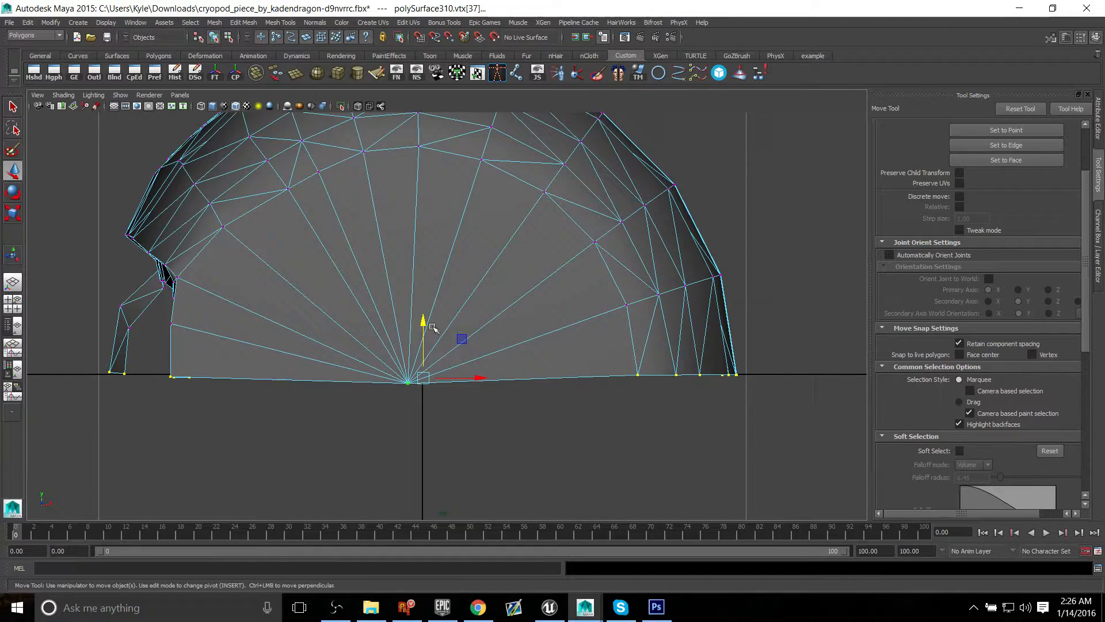
Step: Move the selected cut-edge vertices along Y with grid snapping to the next grid line below the centre line, retaining their spacing
alt+middle_drag(544, 275, 556, 339)
alt+right_drag(556, 339, 462, 318)
alt+middle_drag(472, 316, 491, 128)
alt+right_drag(551, 272, 469, 289)
alt+middle_drag(469, 289, 474, 311)
alt+right_drag(474, 311, 523, 326)
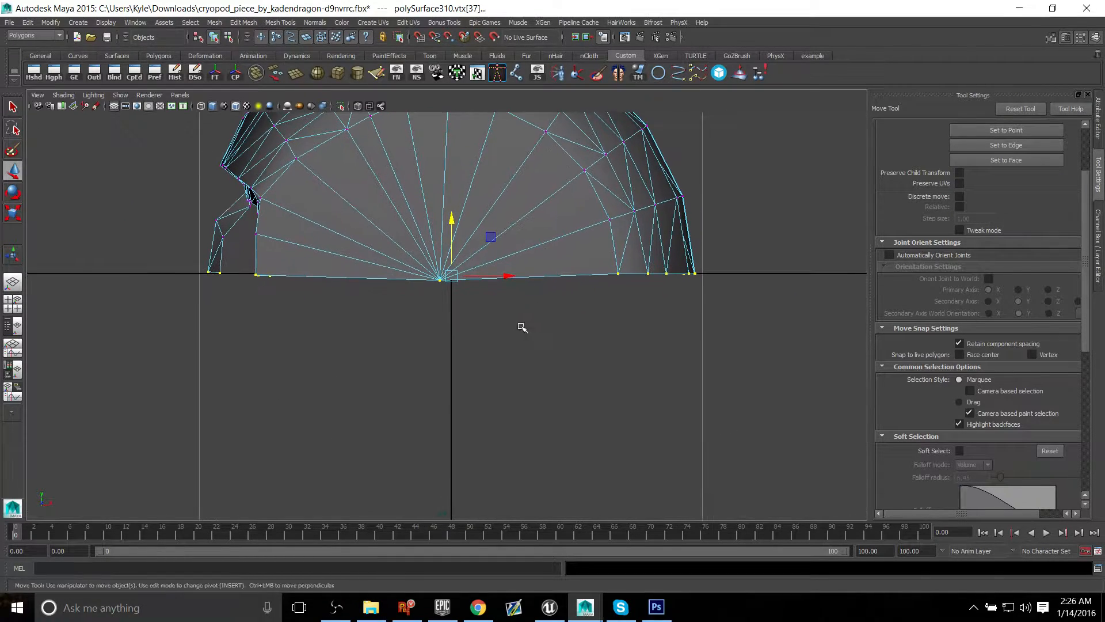
alt+middle_drag(523, 326, 487, 259)
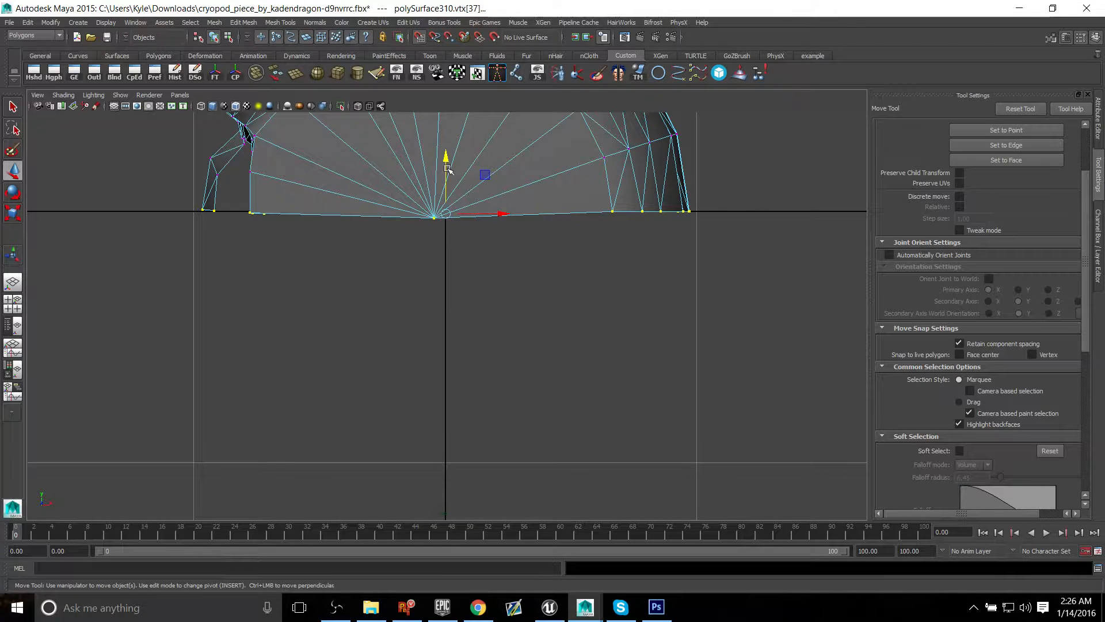
drag(443, 157, 446, 407)
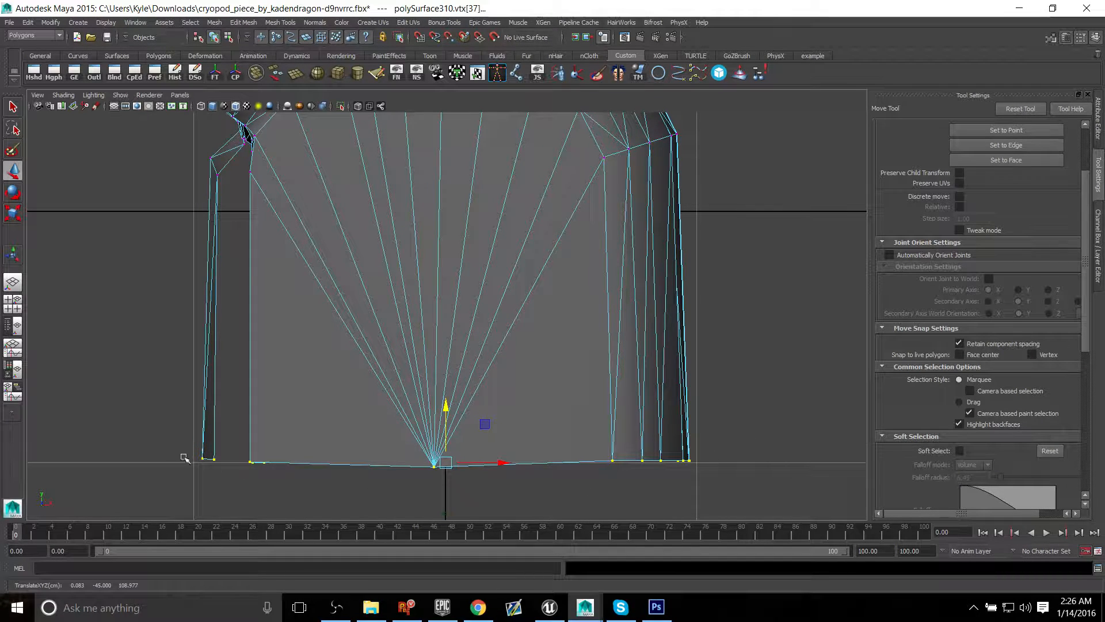
Step: Undo the last Y move of the cut-edge vertices and turn off Retain component spacing for the Move tool
alt+middle_drag(647, 289, 629, 316)
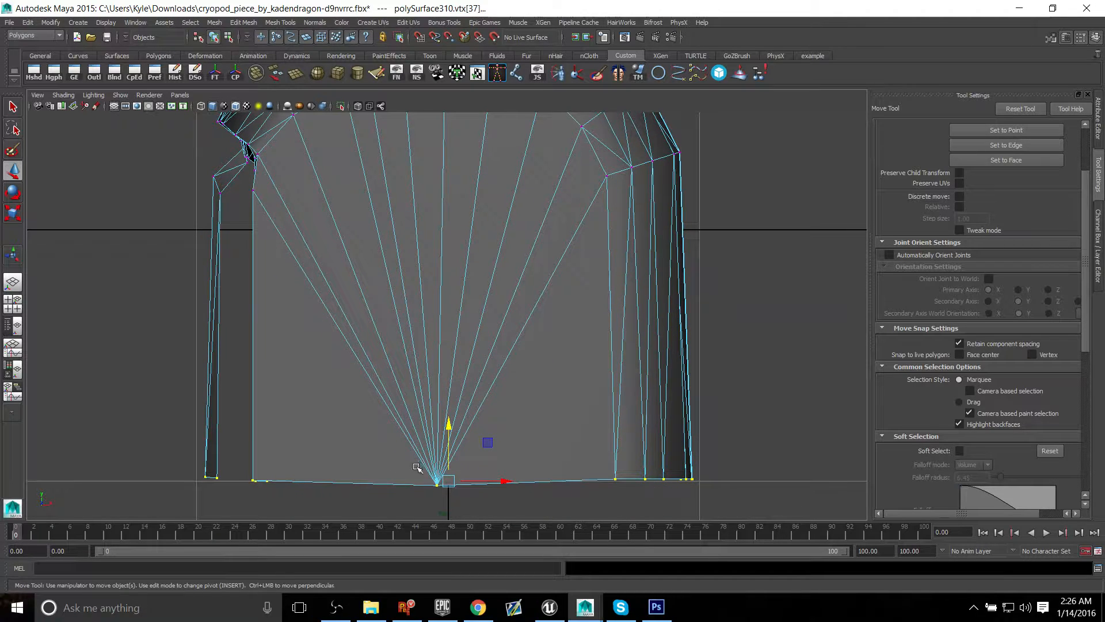
key(ctrl+z)
key(ctrl+z)
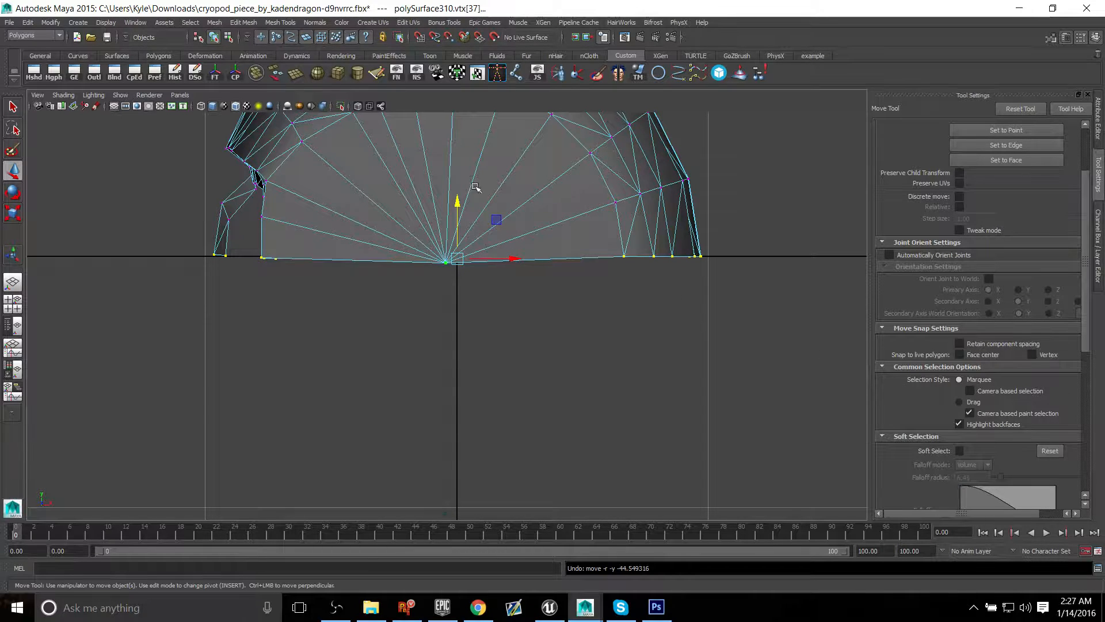
Step: Snap all selected cut-edge vertices along Y onto the centre line at Y = 0 so the edge becomes straight
click(458, 209)
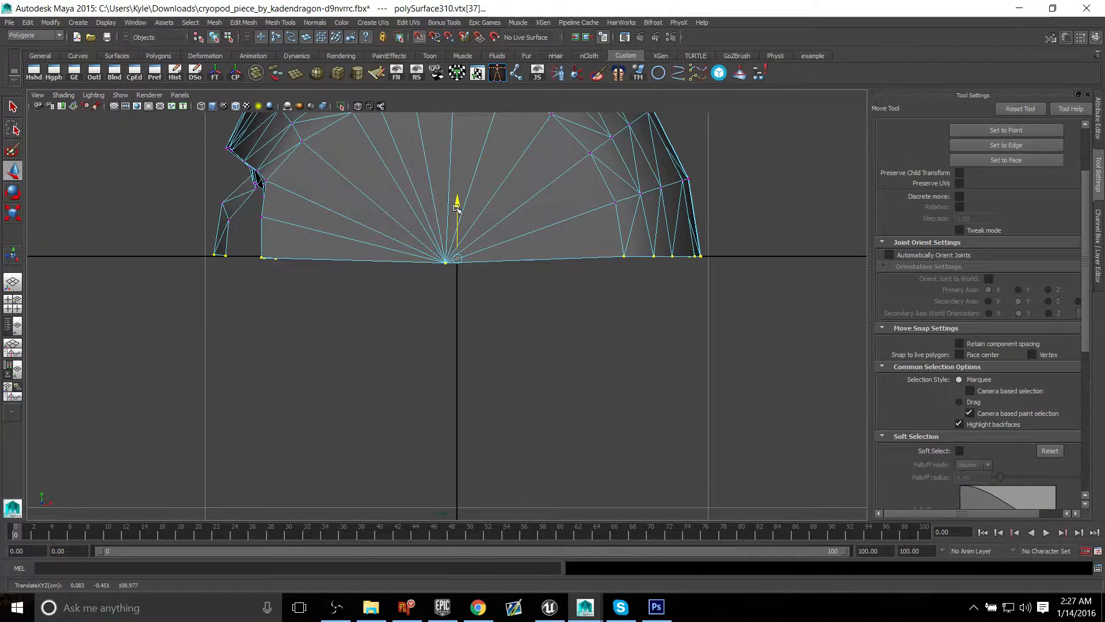
drag(457, 209, 457, 201)
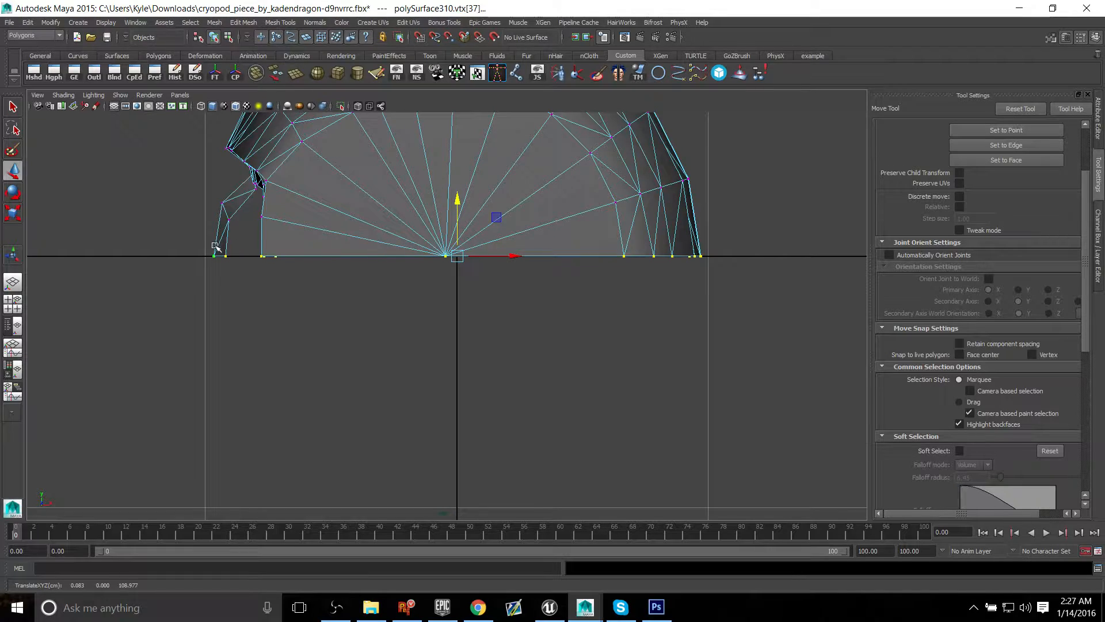
scroll(595, 268, down, 3)
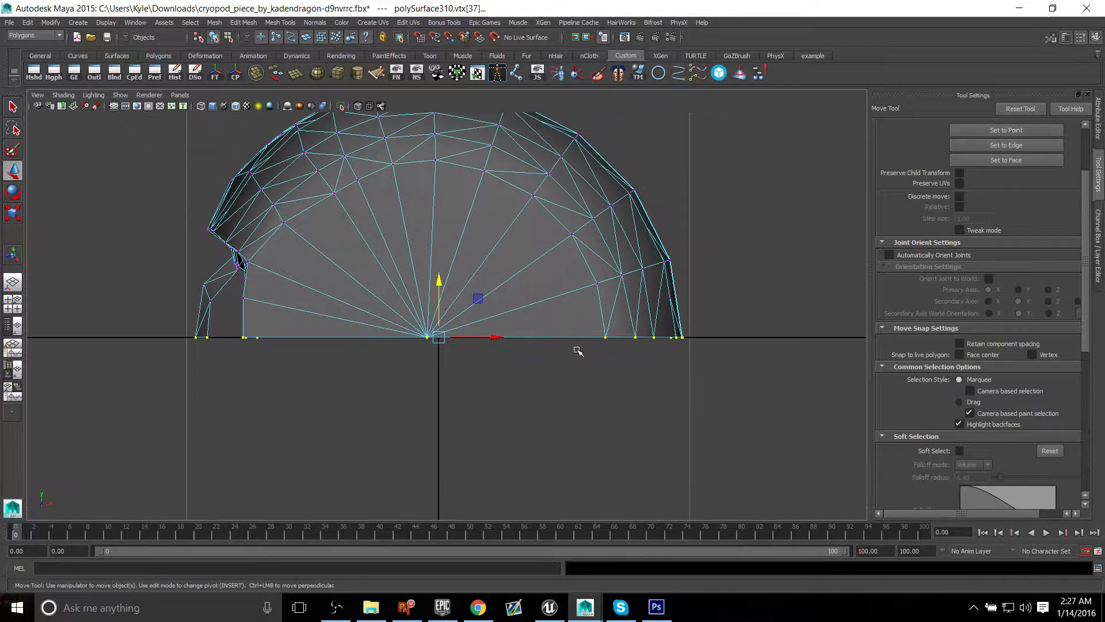
Step: Return to the perspective view and put the half shell back in object mode with the whole object selected
key(space)
key(space)
alt+drag(703, 220, 484, 301)
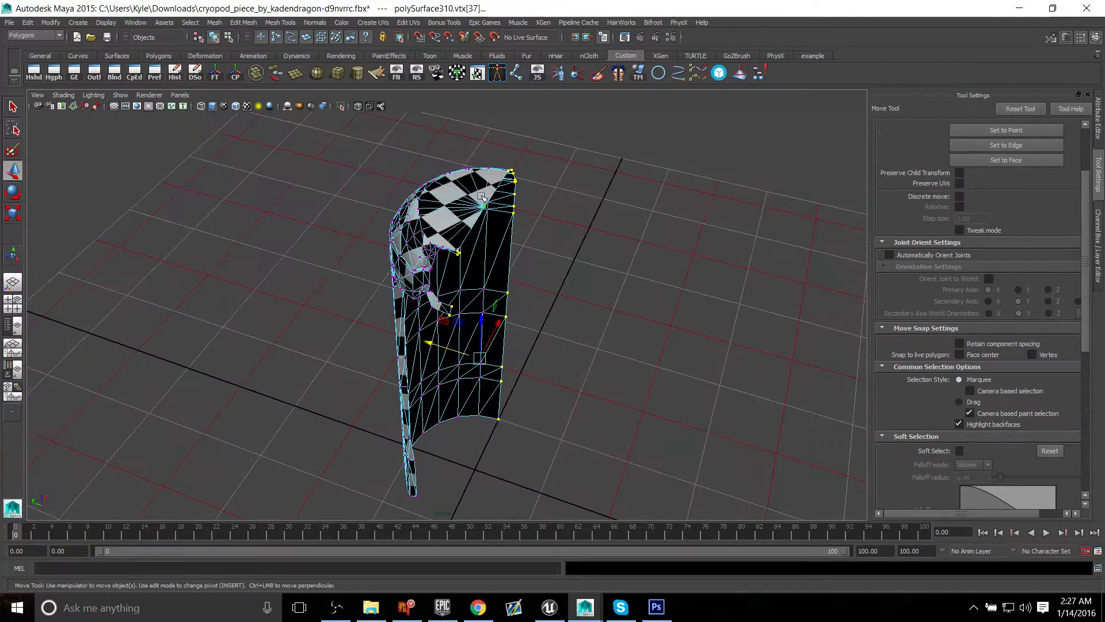
click(538, 175)
click(460, 338)
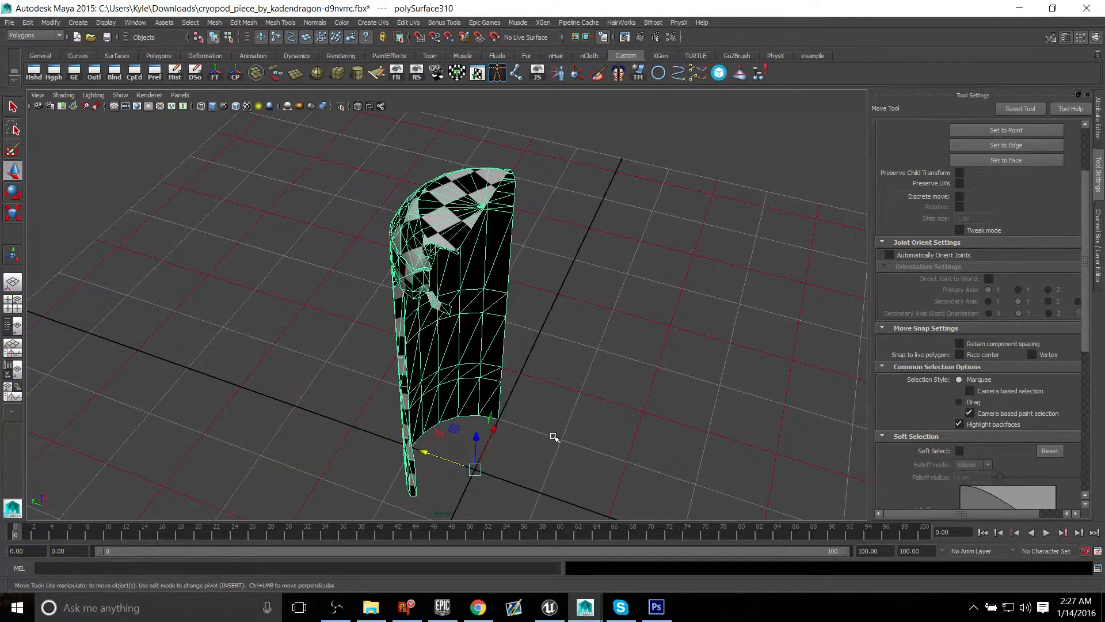
alt+drag(555, 434, 590, 359)
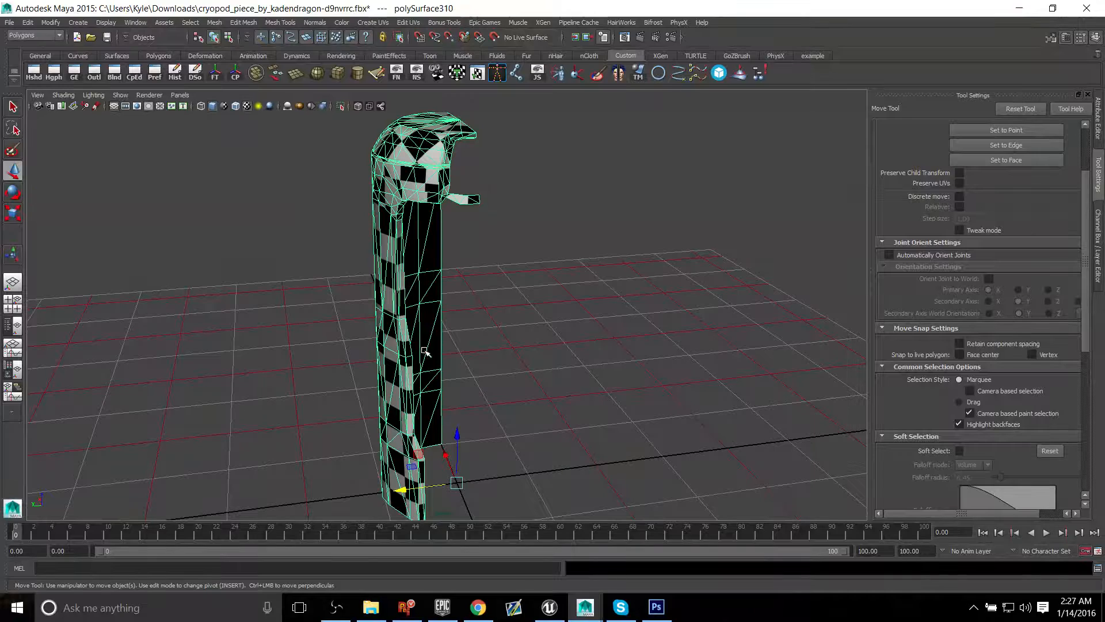
alt+drag(426, 352, 383, 288)
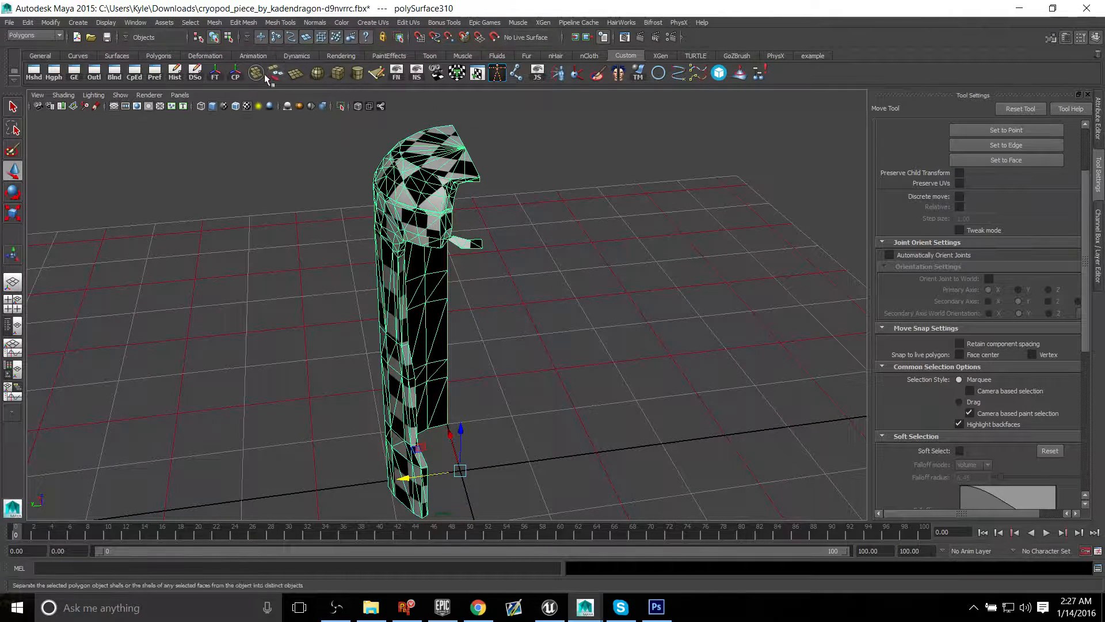
Step: Mirror the half shell in the -Y direction with Merge with the original and Merge vertices enabled
click(215, 23)
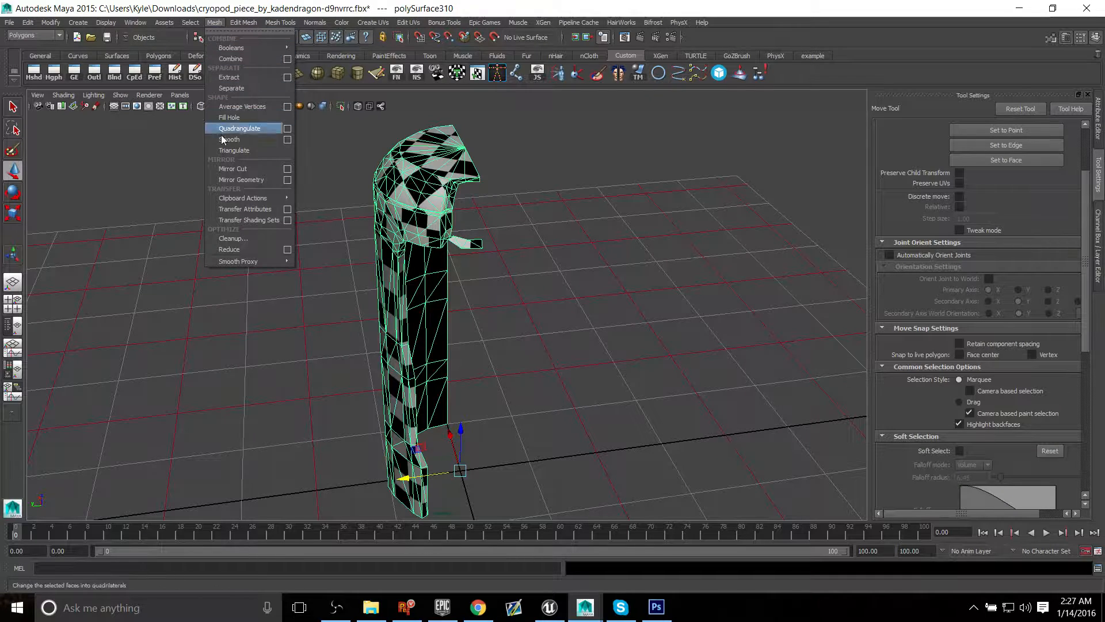
click(293, 180)
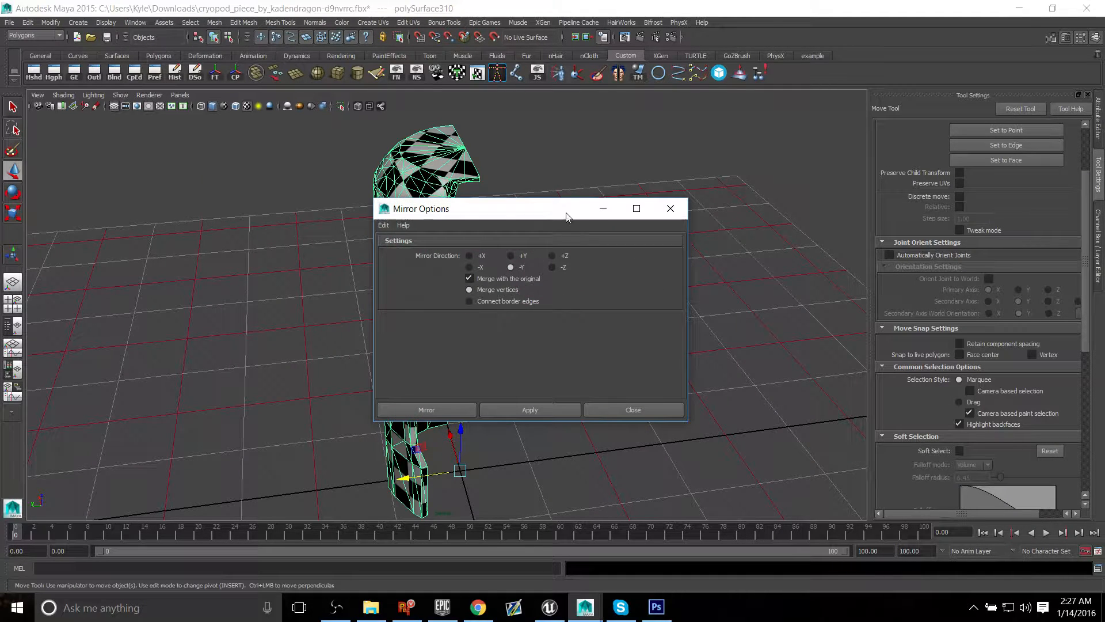
drag(562, 214, 876, 144)
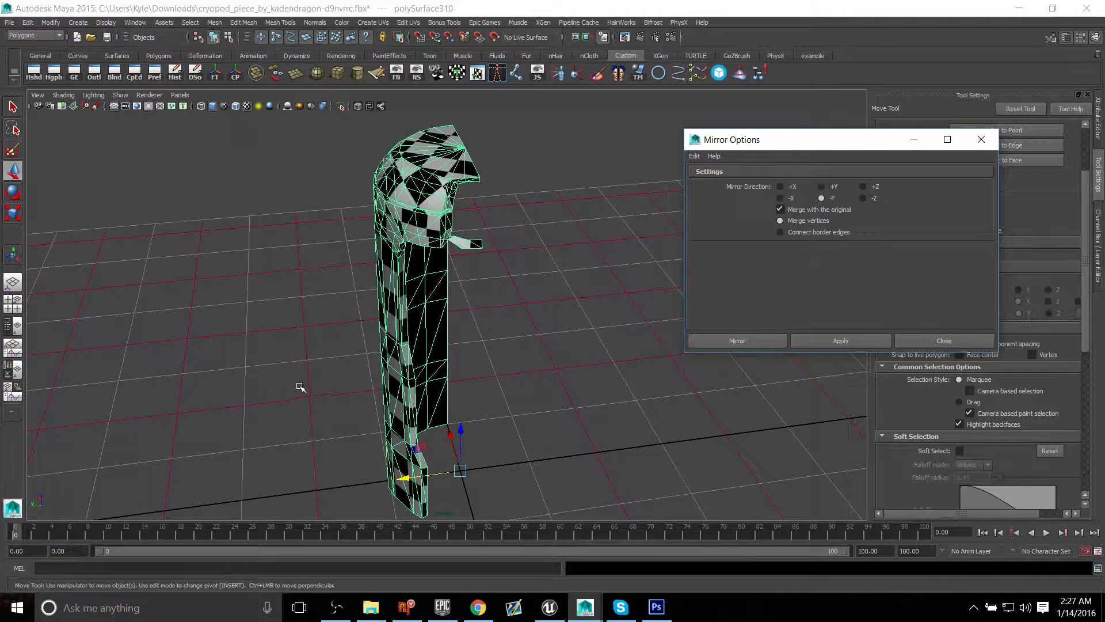
alt+drag(300, 387, 99, 463)
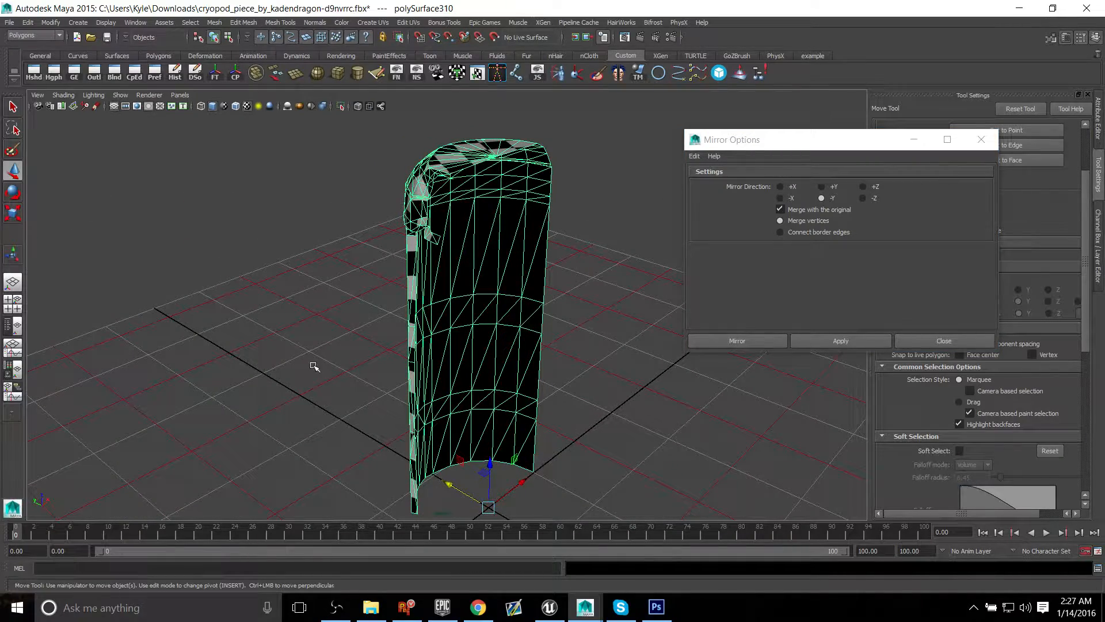
alt+drag(314, 366, 367, 365)
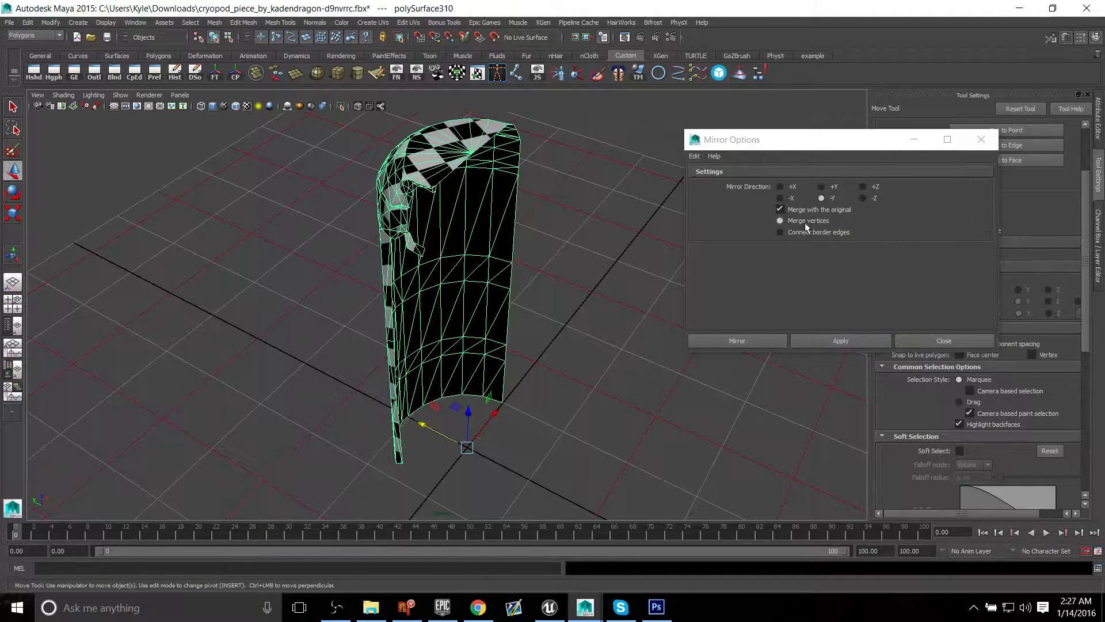
click(864, 344)
alt+drag(480, 359, 530, 336)
alt+middle_drag(616, 240, 592, 316)
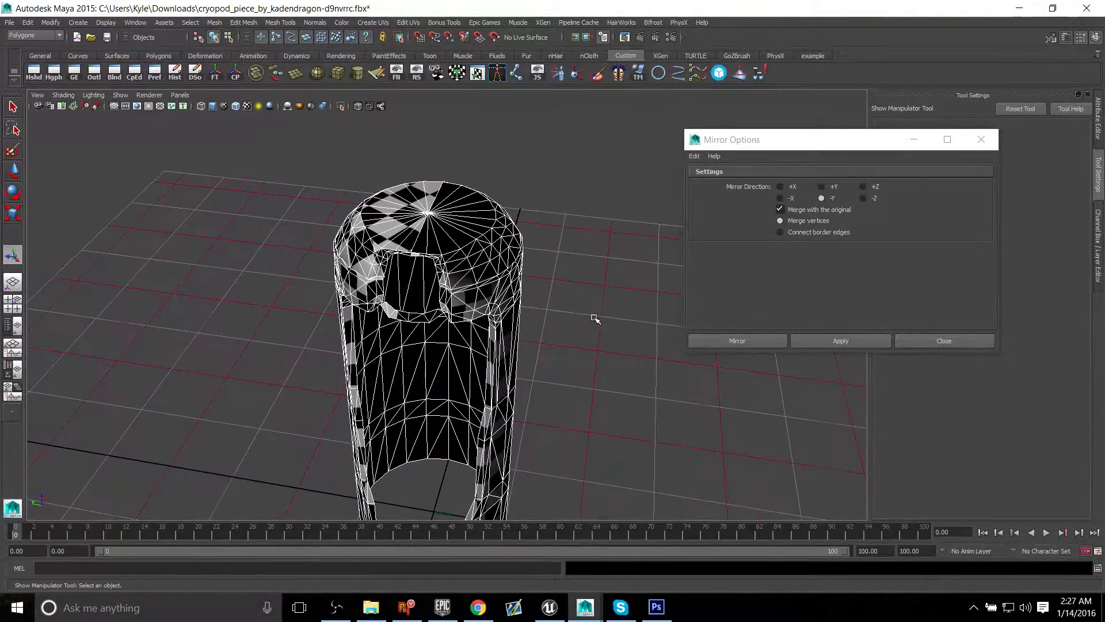
Step: Try moving an edge at the top centre of the mirrored shell to test the seam, and undo the move
click(592, 316)
alt+drag(502, 354, 566, 327)
click(466, 286)
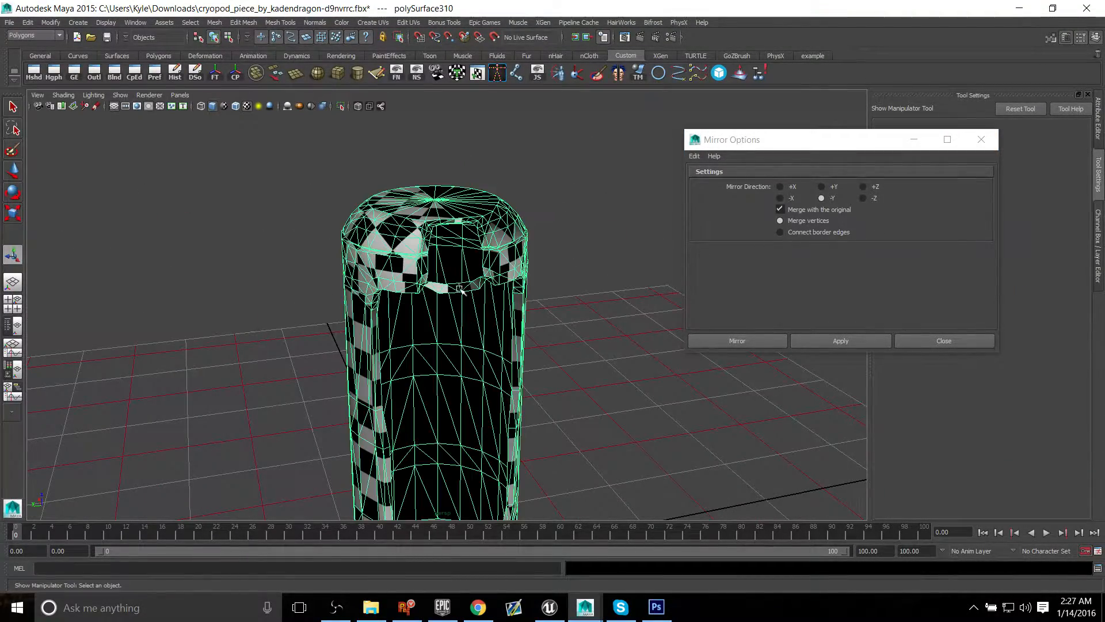
scroll(455, 257, up, 5)
alt+drag(455, 256, 442, 289)
right_drag(439, 230, 438, 195)
click(403, 203)
shift+click(426, 329)
alt+drag(426, 330, 513, 257)
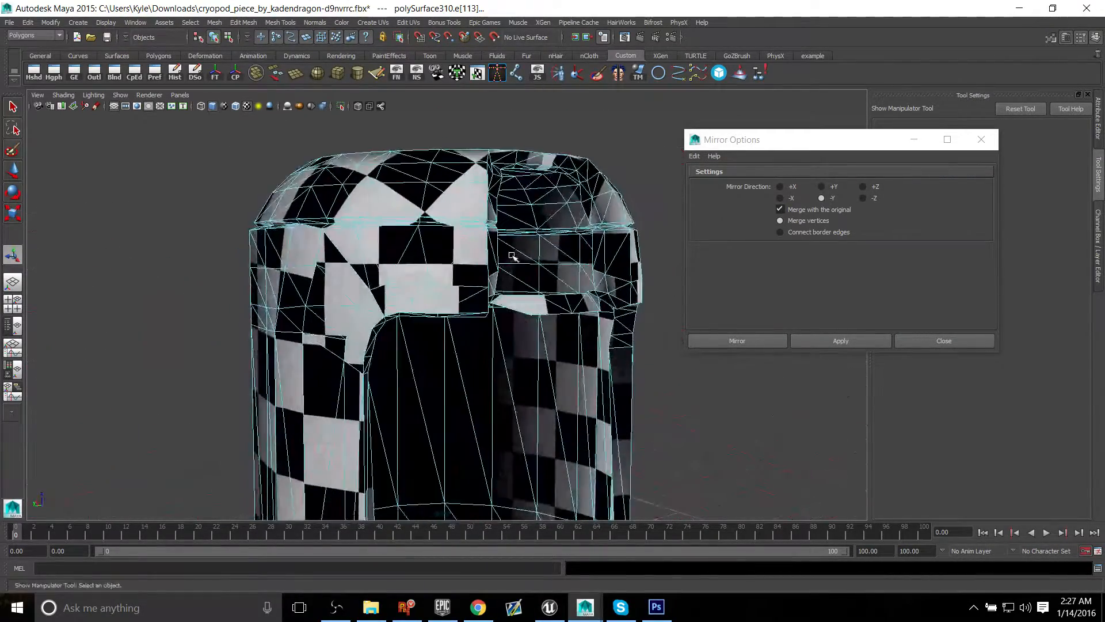
alt+middle_drag(512, 257, 488, 377)
key(w)
drag(423, 277, 497, 367)
key(ctrl+z)
alt+middle_drag(498, 367, 518, 264)
alt+drag(518, 263, 498, 263)
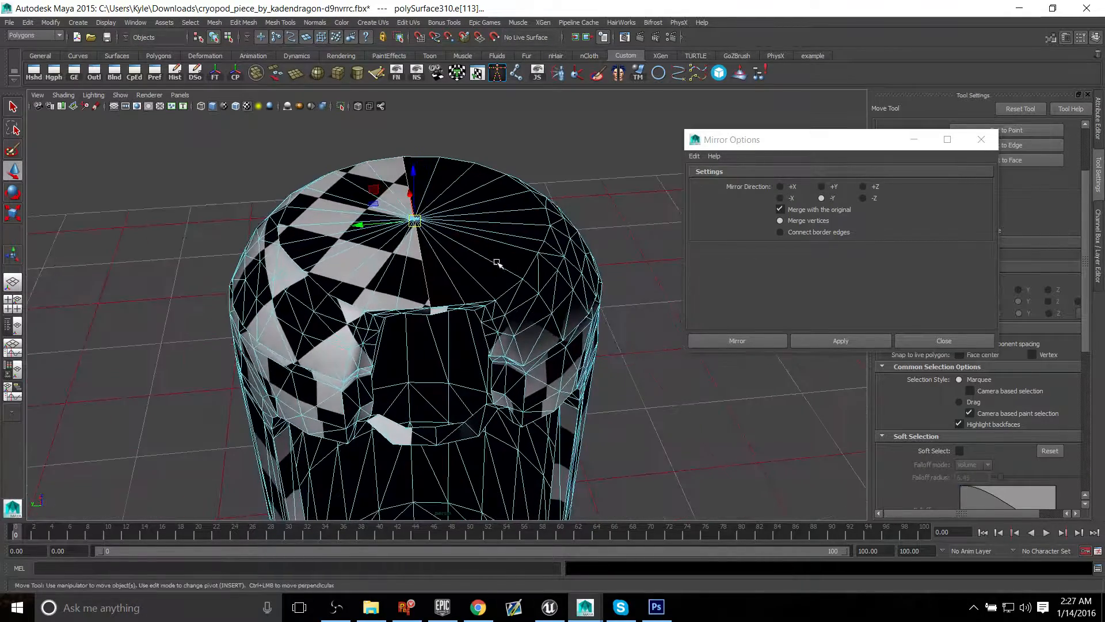
right_drag(480, 235, 541, 214)
Step: Return the mirrored shell to object mode, deselect it and close the Mirror Options
click(645, 187)
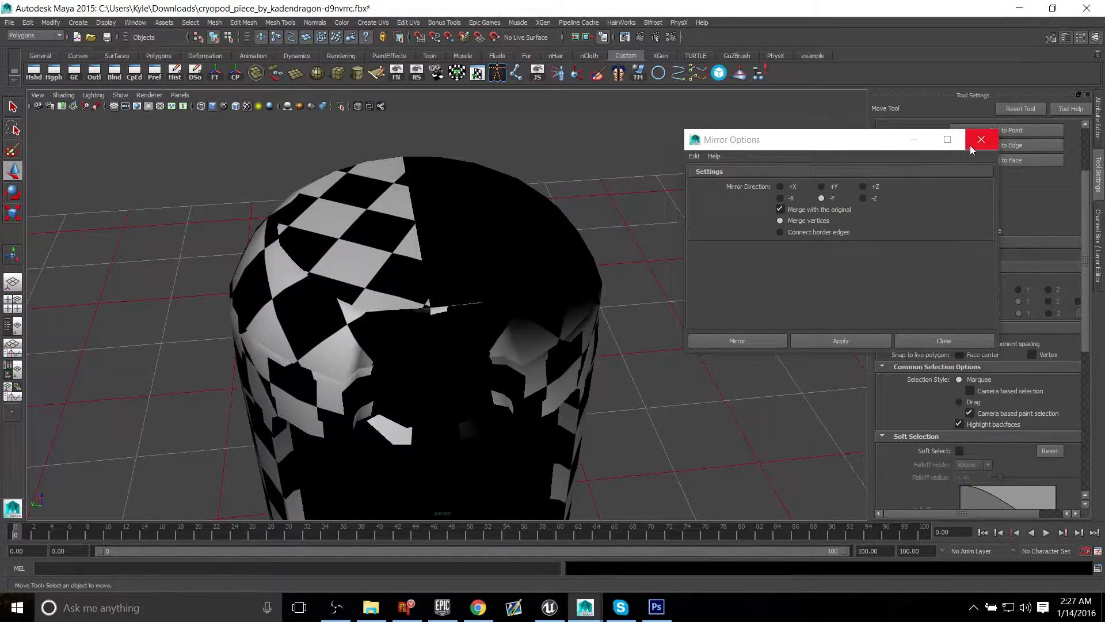
click(972, 145)
alt+drag(722, 275, 699, 247)
click(557, 247)
click(689, 297)
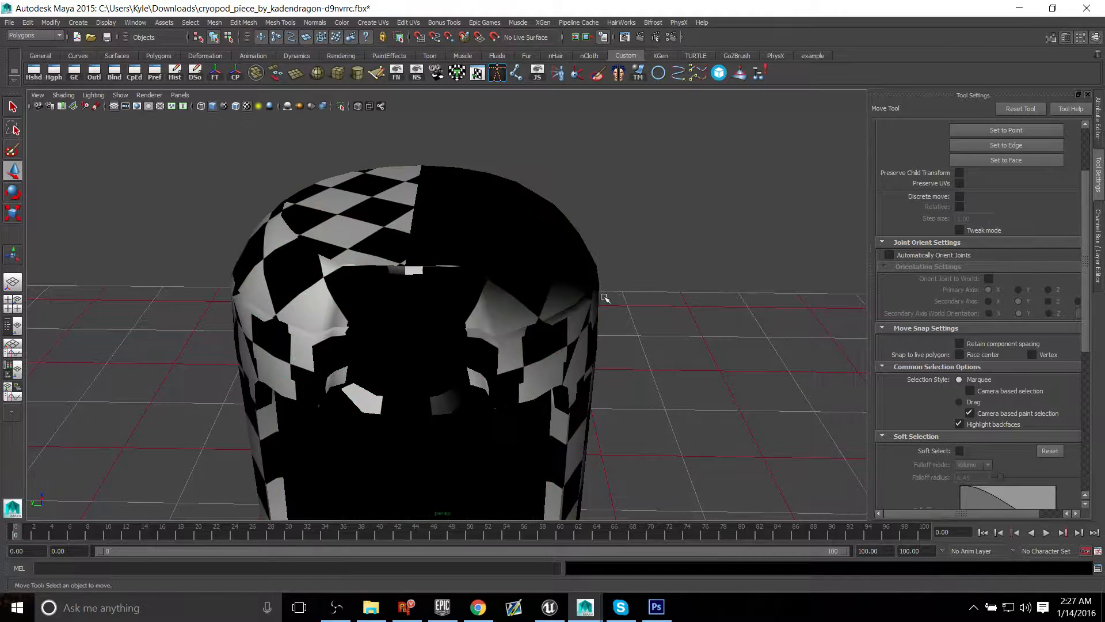
alt+drag(605, 298, 366, 299)
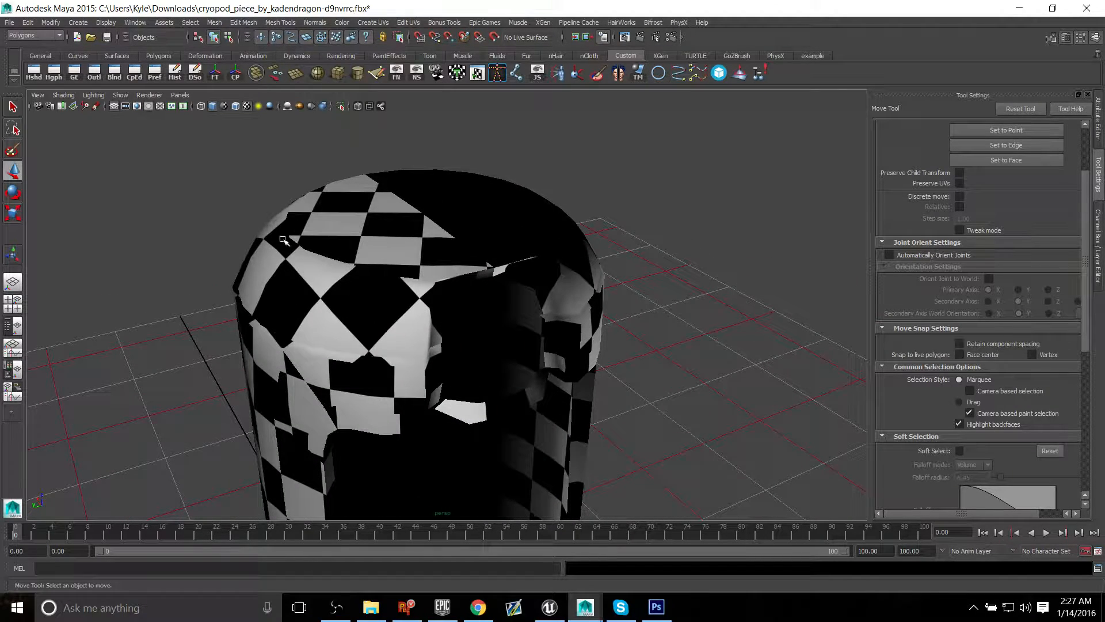
Step: Try assigning an existing material to the mirrored shell
click(395, 183)
right_click(426, 205)
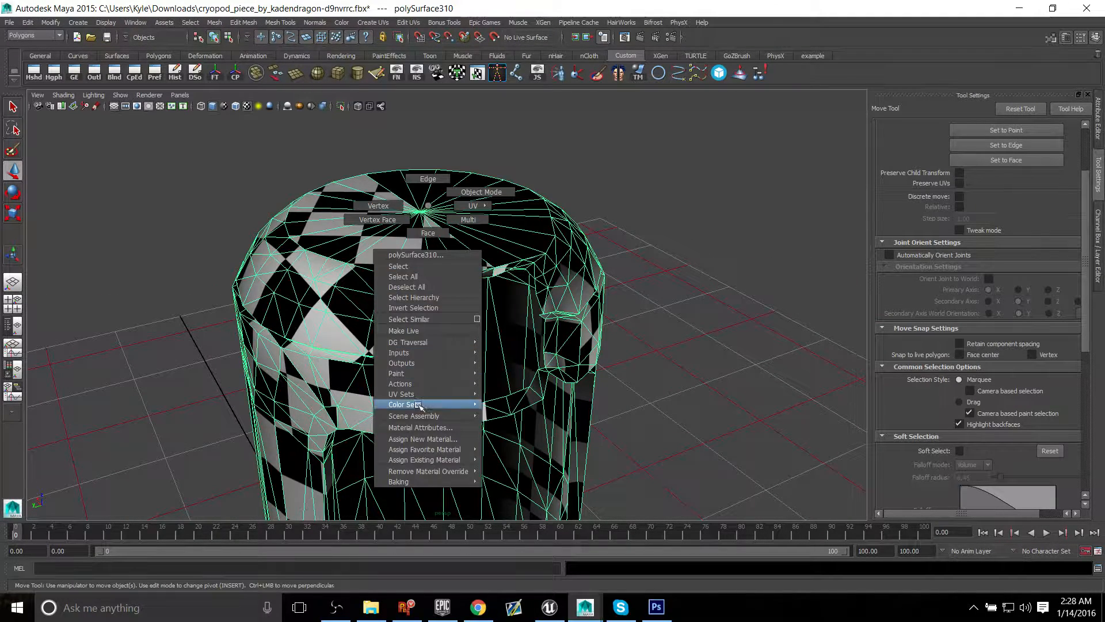
mouse_move(449, 459)
click(525, 460)
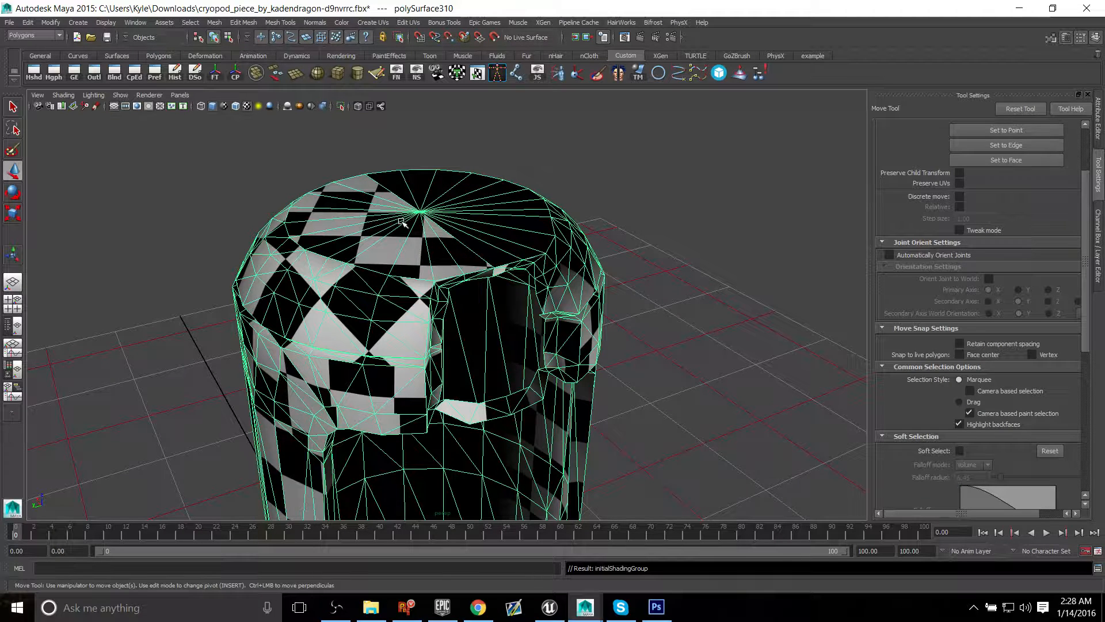
Step: Assign a new Lambert material to the mirrored shell and deselect it
right_click(366, 190)
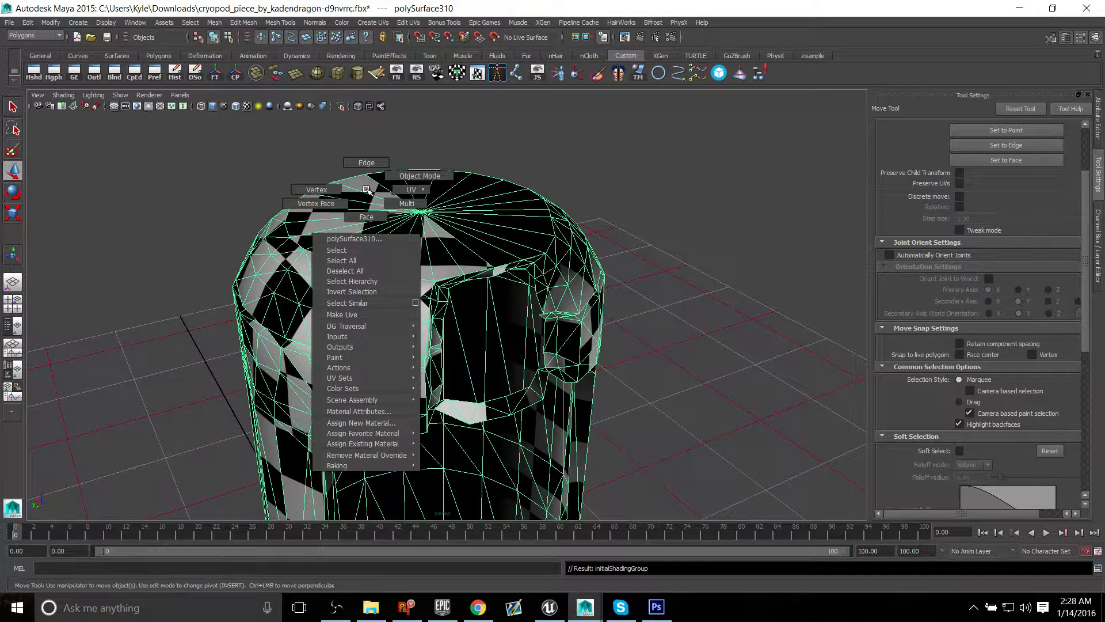
right_click(361, 180)
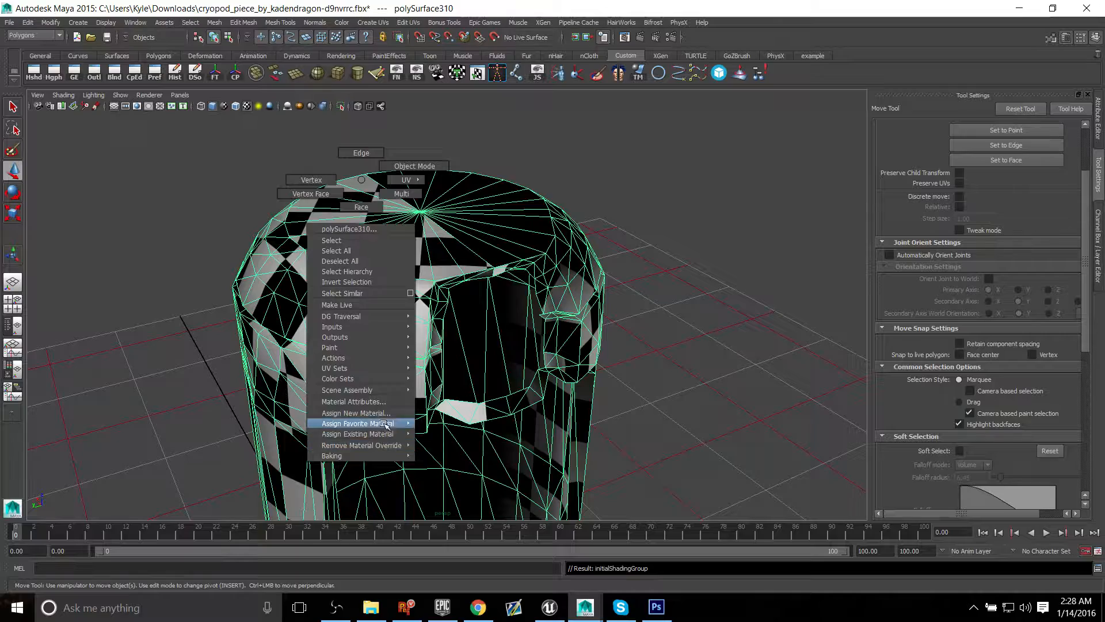
click(386, 413)
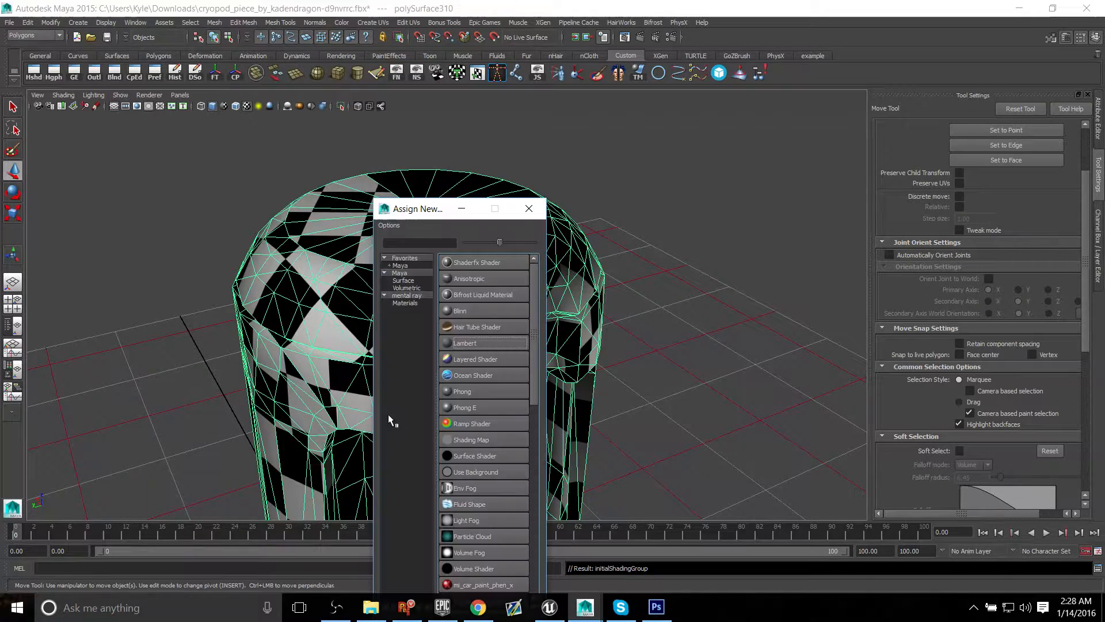
click(476, 347)
alt+drag(537, 355, 461, 349)
click(611, 305)
Step: Examine the plain shading of the mirrored shell from the back, side and front, comparing both halves along the centre seam
alt+drag(621, 394, 420, 344)
alt+drag(542, 334, 424, 370)
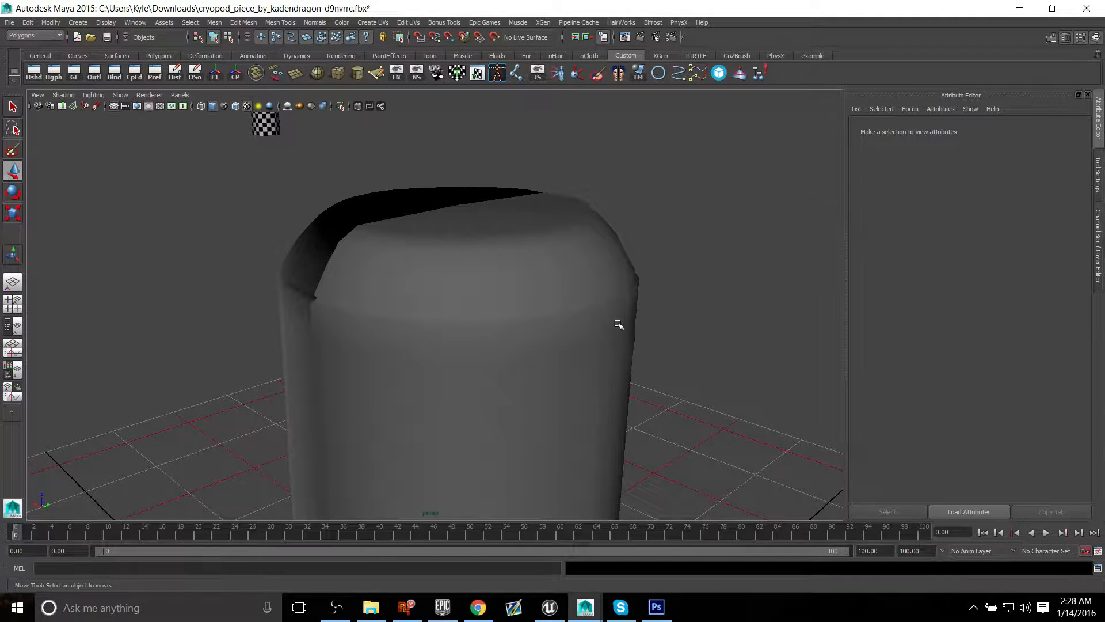
alt+drag(599, 356, 345, 340)
alt+drag(233, 300, 382, 283)
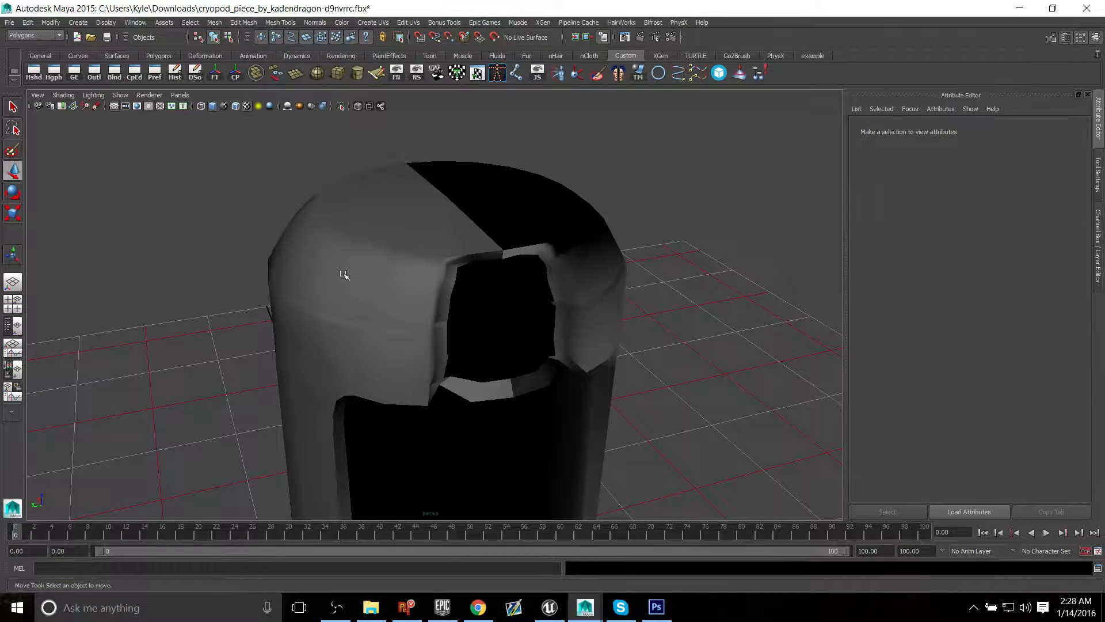
alt+drag(338, 343, 679, 320)
click(462, 354)
click(679, 320)
alt+drag(538, 310, 541, 251)
Step: Switch the mirrored shell to face mode and select all of its faces
click(521, 278)
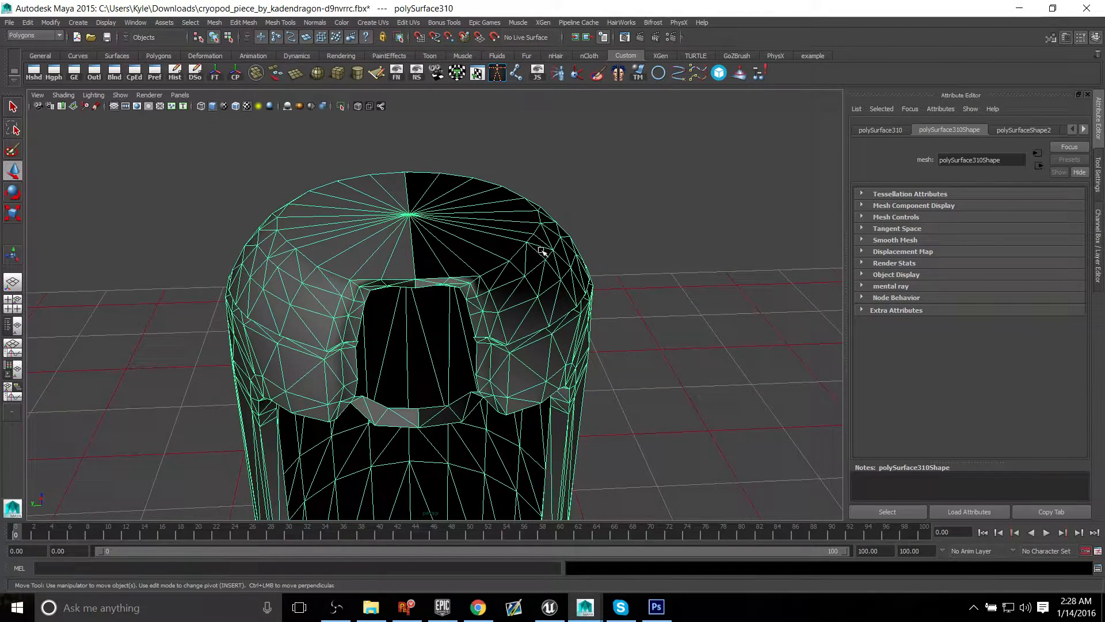
shift+right_click(501, 213)
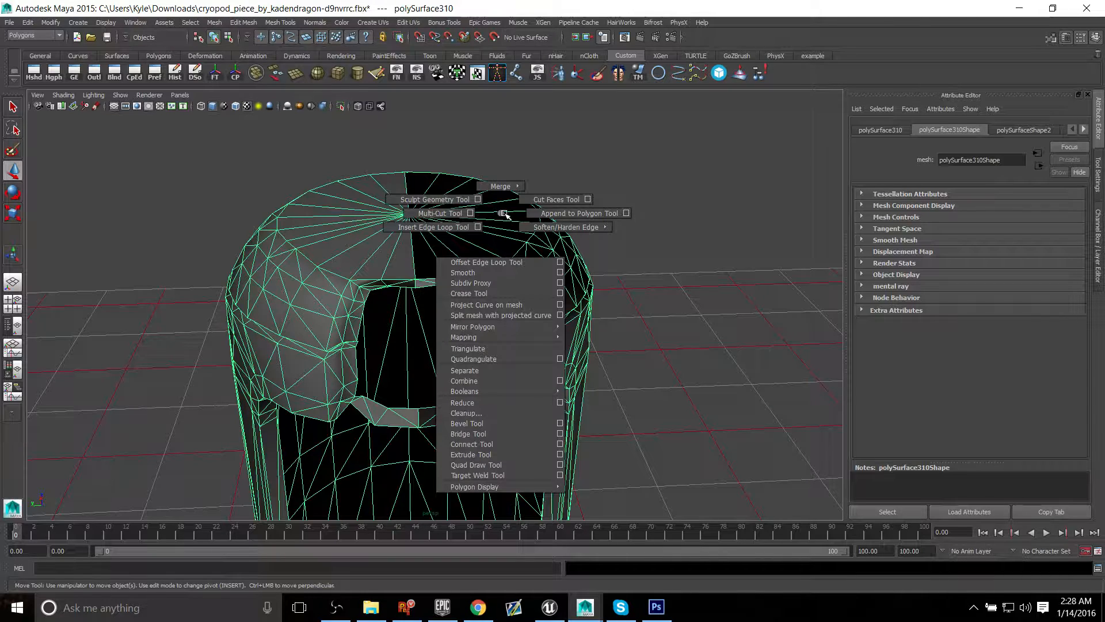
shift+right_drag(507, 215, 508, 246)
right_click(472, 215)
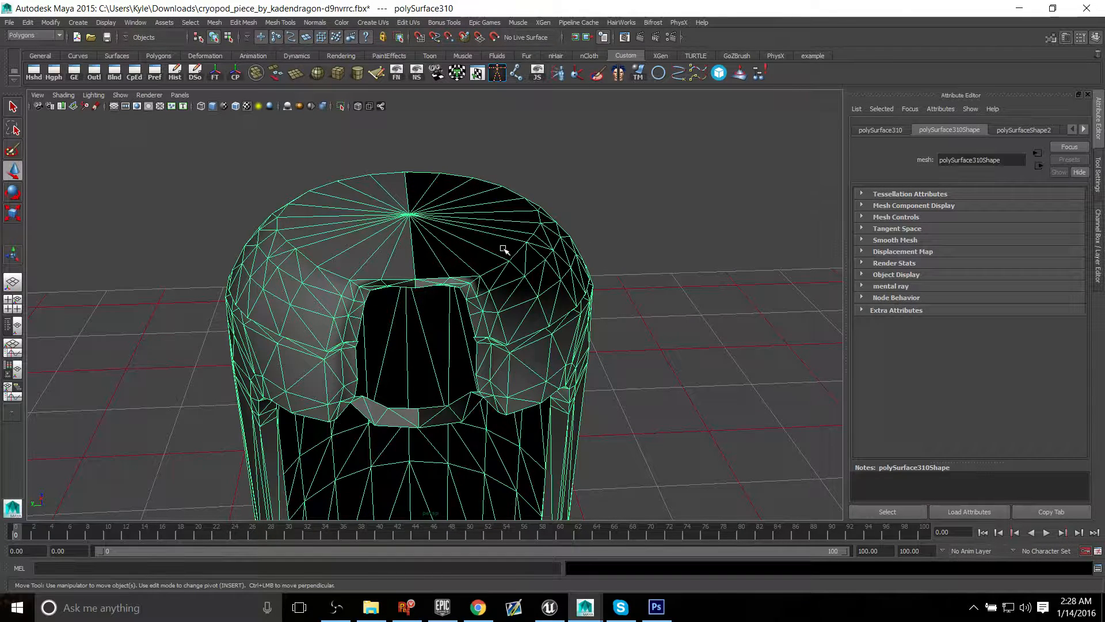
shift+right_click(488, 213)
right_drag(489, 212, 494, 231)
alt+middle_drag(464, 310, 457, 284)
alt+right_drag(457, 284, 153, 219)
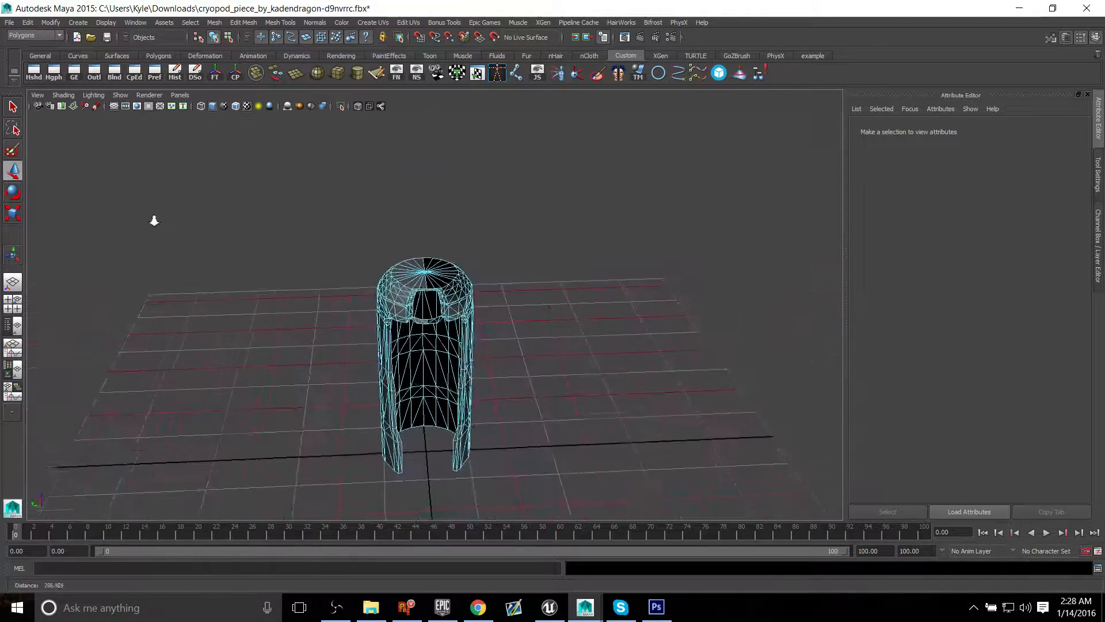
drag(153, 219, 582, 543)
Step: Try a Face Normals operation on the shell's faces to correct the black shading on the mirrored half
alt+middle_drag(366, 305, 365, 341)
alt+right_drag(365, 341, 602, 473)
alt+middle_drag(602, 473, 575, 368)
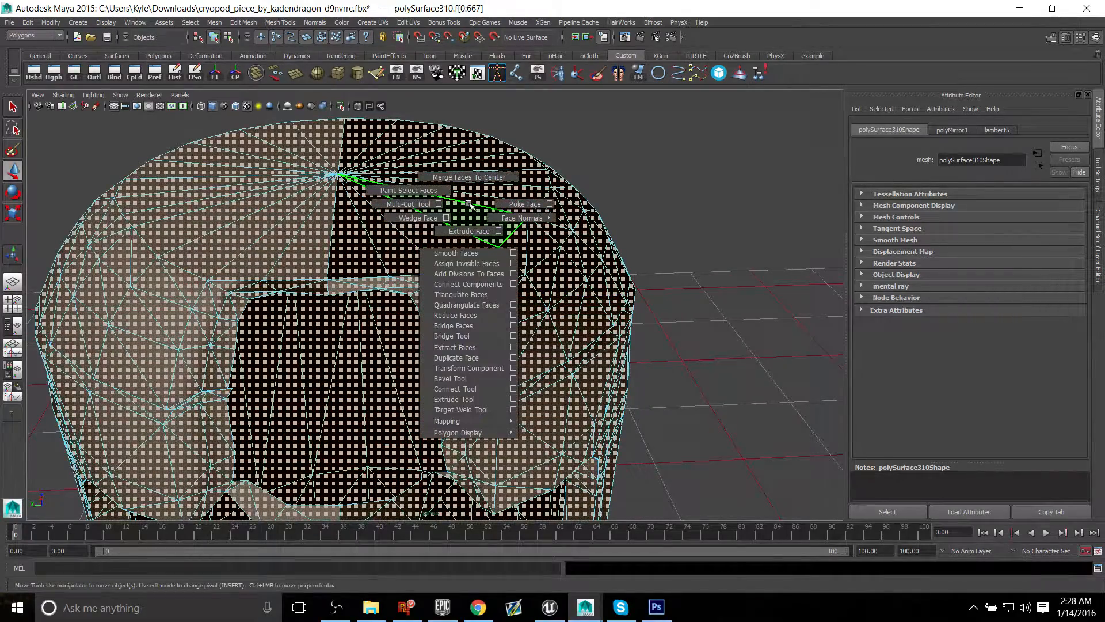
shift+right_drag(482, 207, 584, 239)
Step: Inspect the shell's top and front opening for shading differences between the original and mirrored halves
alt+drag(514, 260, 565, 267)
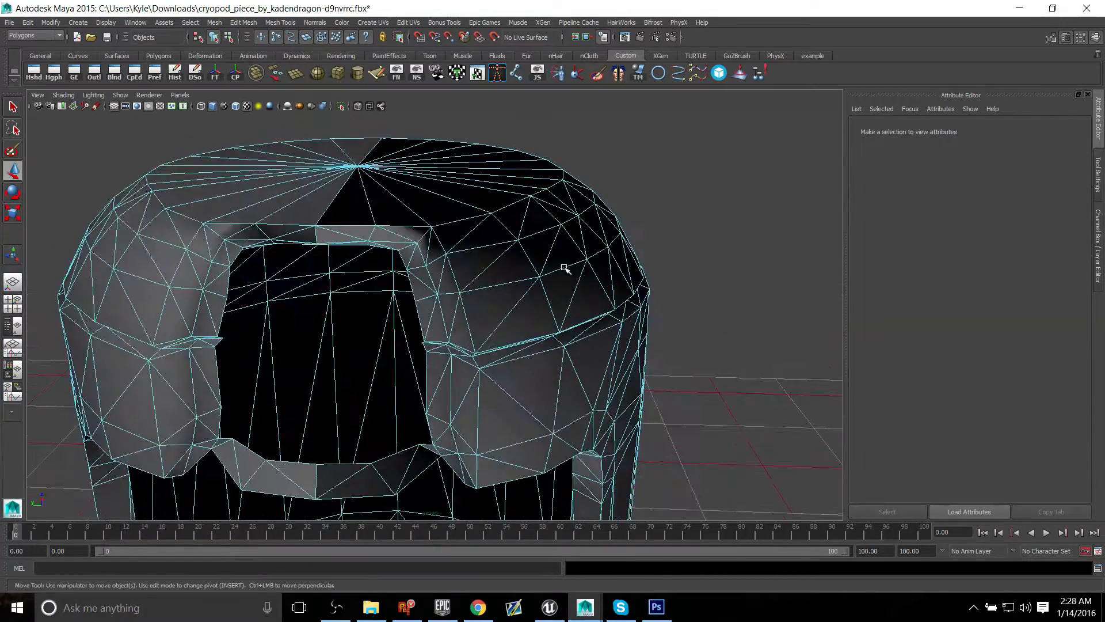
alt+right_drag(564, 267, 465, 345)
alt+drag(464, 288, 449, 266)
alt+right_drag(449, 267, 509, 300)
alt+drag(509, 300, 454, 318)
alt+drag(398, 358, 471, 299)
alt+right_drag(472, 299, 507, 290)
right_drag(459, 234, 502, 211)
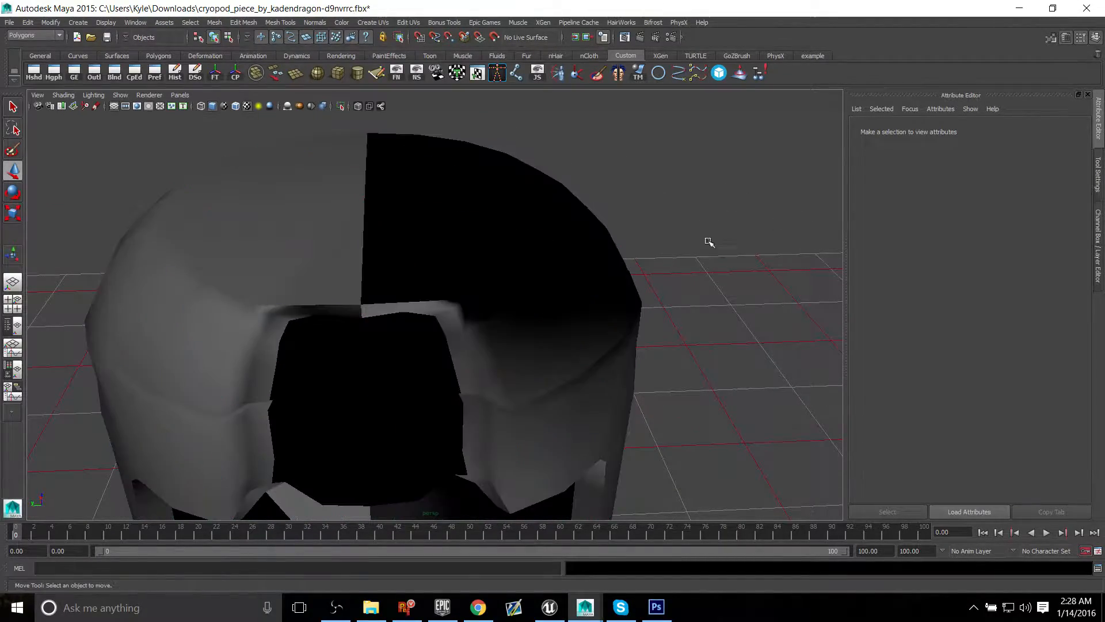
Step: Select all vertices of the mirrored shell
click(500, 244)
alt+drag(485, 236, 520, 272)
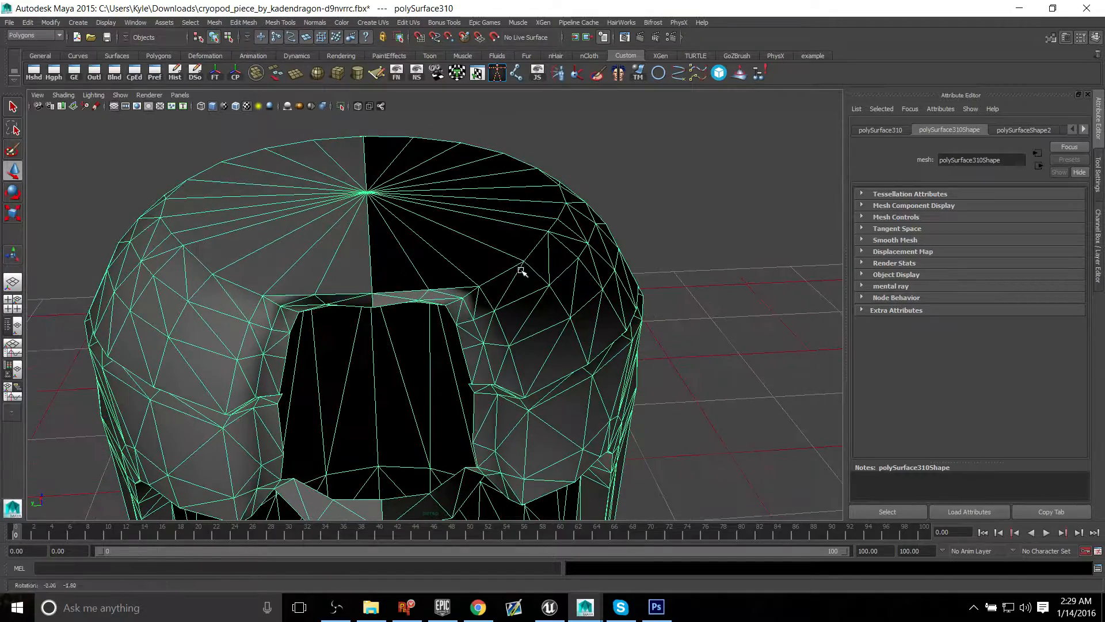
right_drag(481, 204, 412, 198)
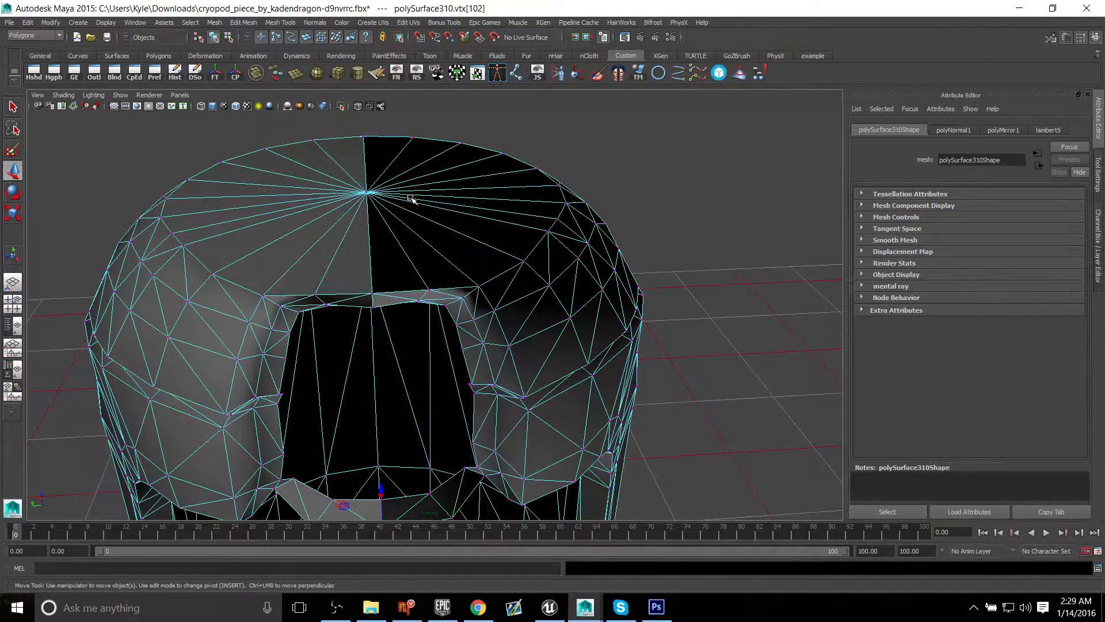
alt+middle_drag(706, 291, 674, 255)
alt+right_drag(673, 255, 251, 239)
drag(294, 191, 662, 519)
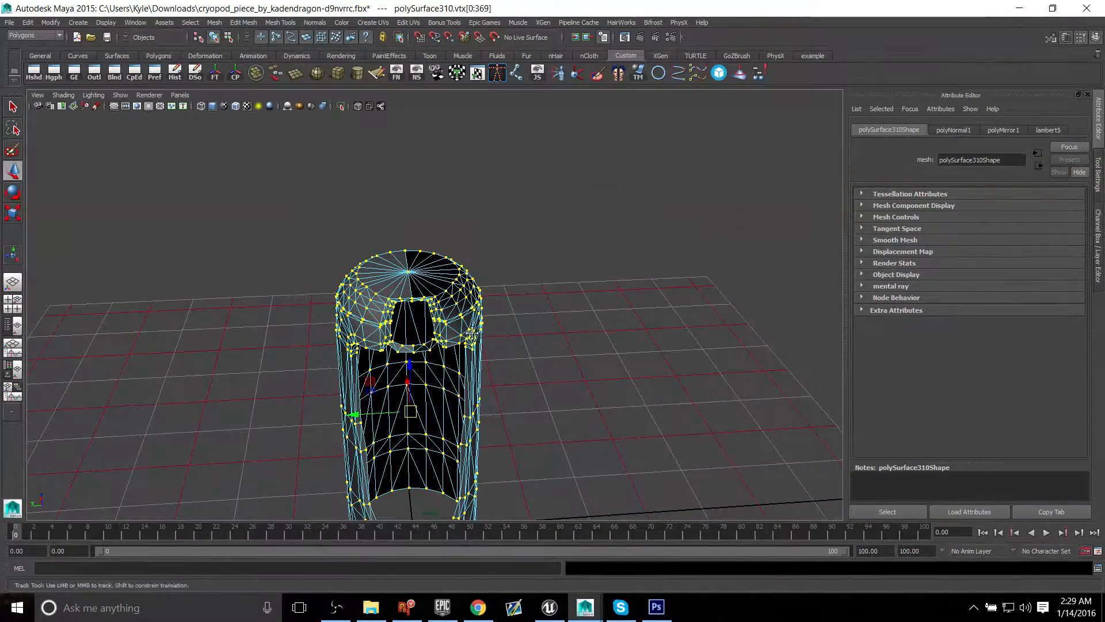
scroll(552, 313, up, 5)
scroll(551, 312, up, 3)
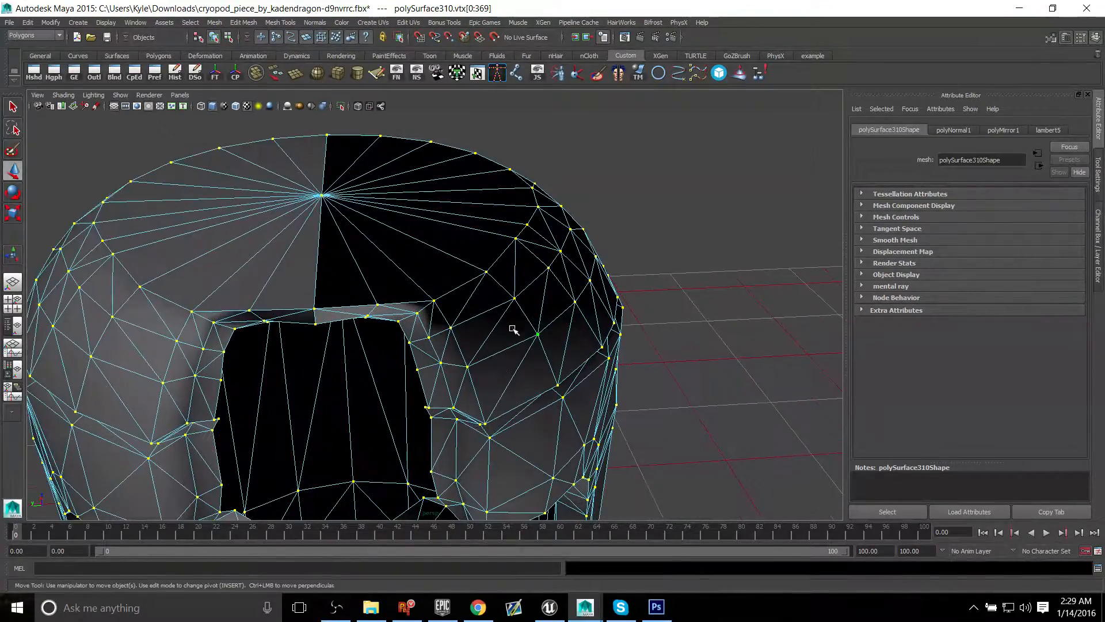
Step: Try the Set to Face normals operation on the shell's selected vertices, then return to object mode
mouse_move(464, 205)
shift+right_down()
mouse_move(524, 233)
mouse_move(610, 251)
mouse_move(596, 248)
shift+right_up()
alt+drag(481, 314, 484, 291)
alt+right_drag(484, 291, 414, 222)
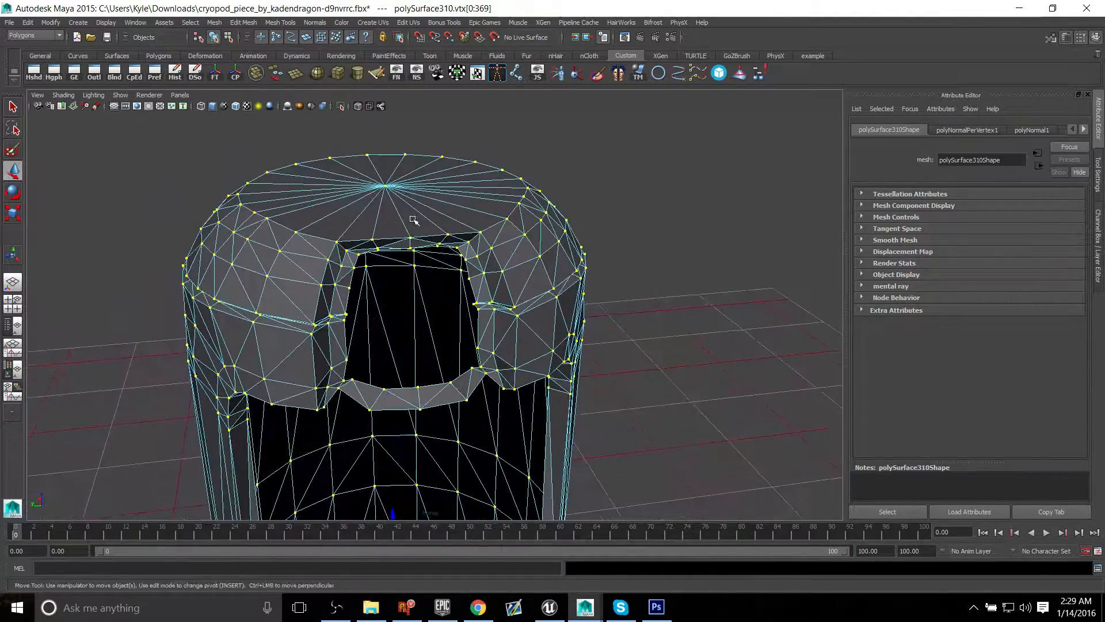
alt+drag(414, 222, 340, 232)
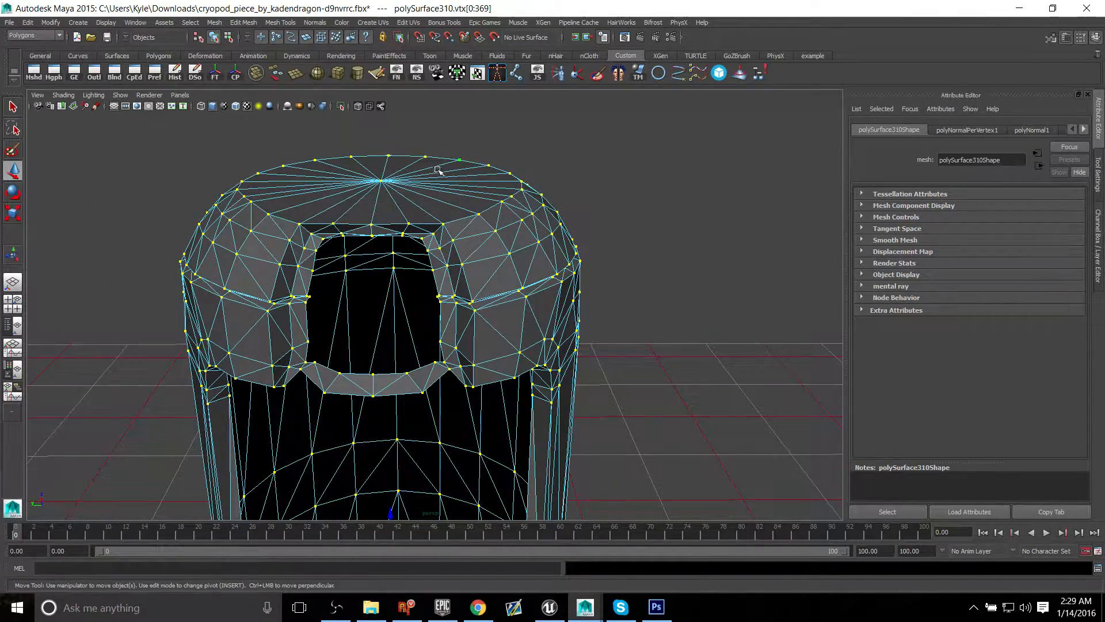
alt+drag(438, 170, 527, 270)
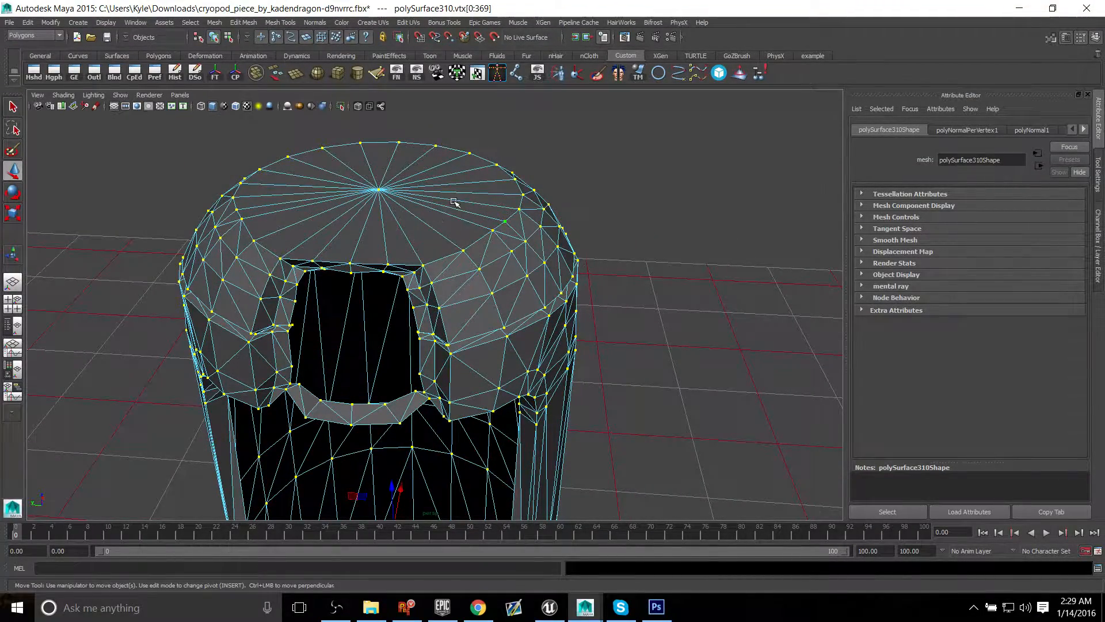
right_drag(454, 202, 507, 171)
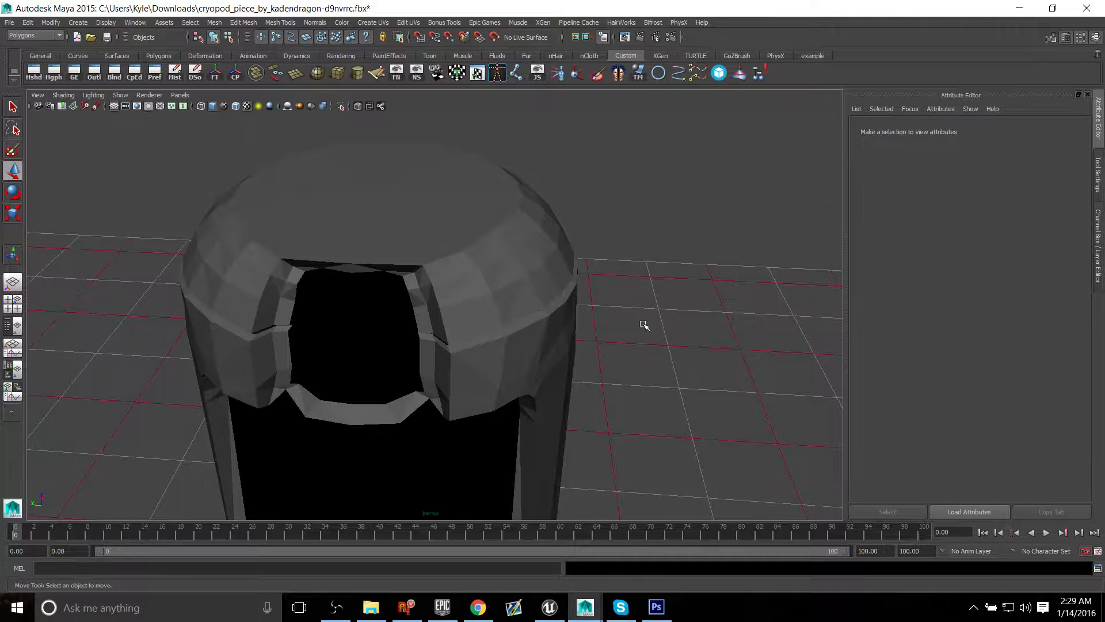
Step: Examine the deselected shell's shading from the back, side, front and below, comparing the two halves
alt+drag(644, 325, 415, 313)
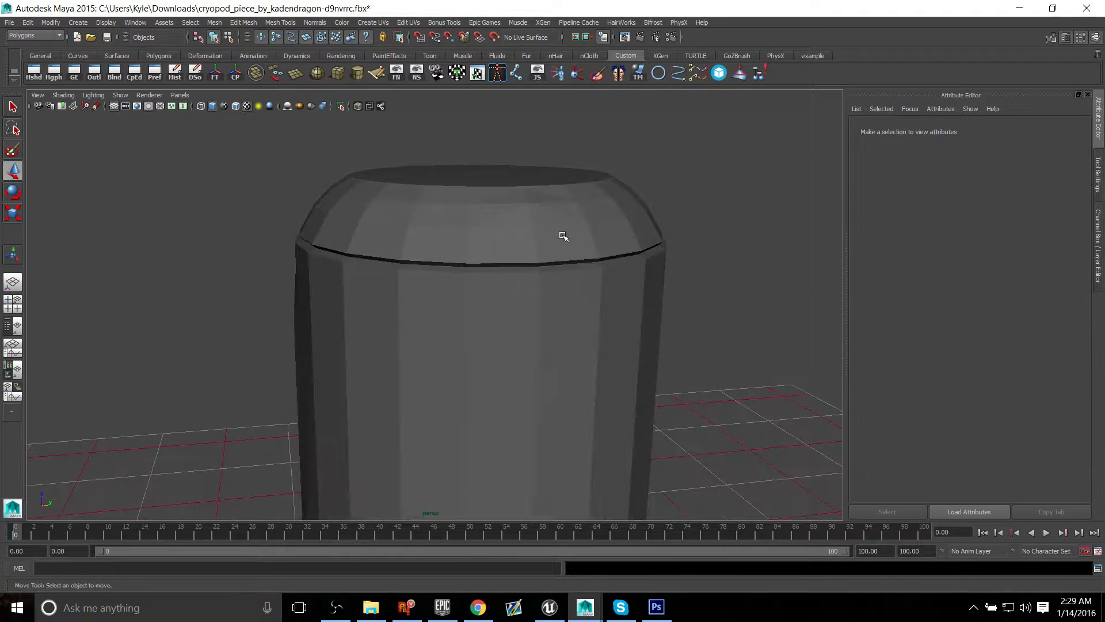
alt+drag(241, 294, 533, 366)
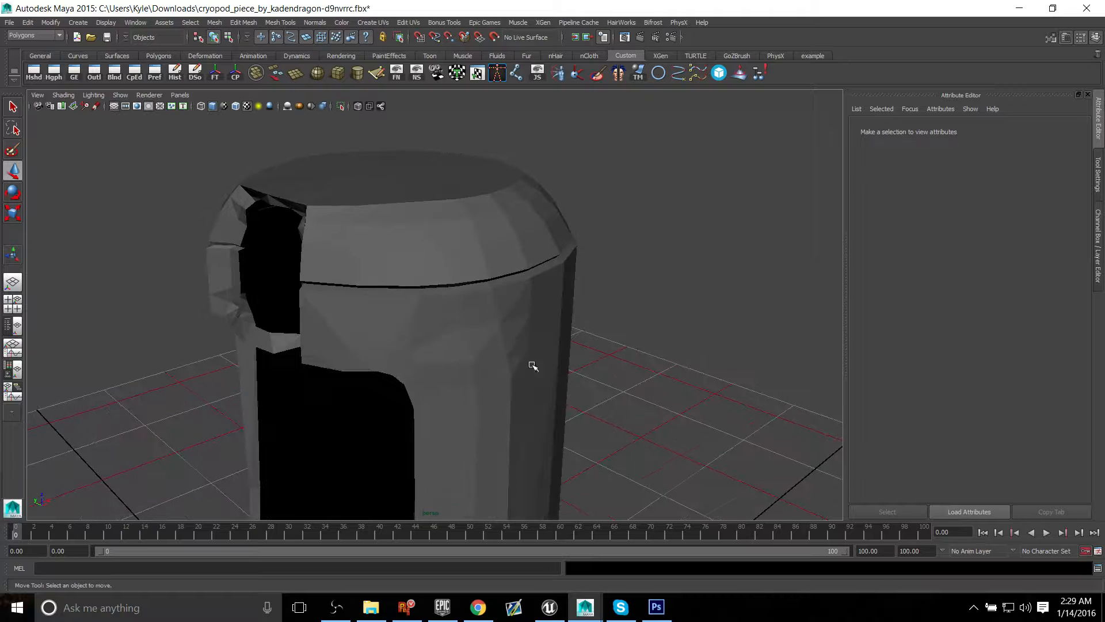
mouse_move(375, 257)
alt+mouse_down()
mouse_move(489, 286)
mouse_move(470, 313)
mouse_move(366, 266)
alt+mouse_up()
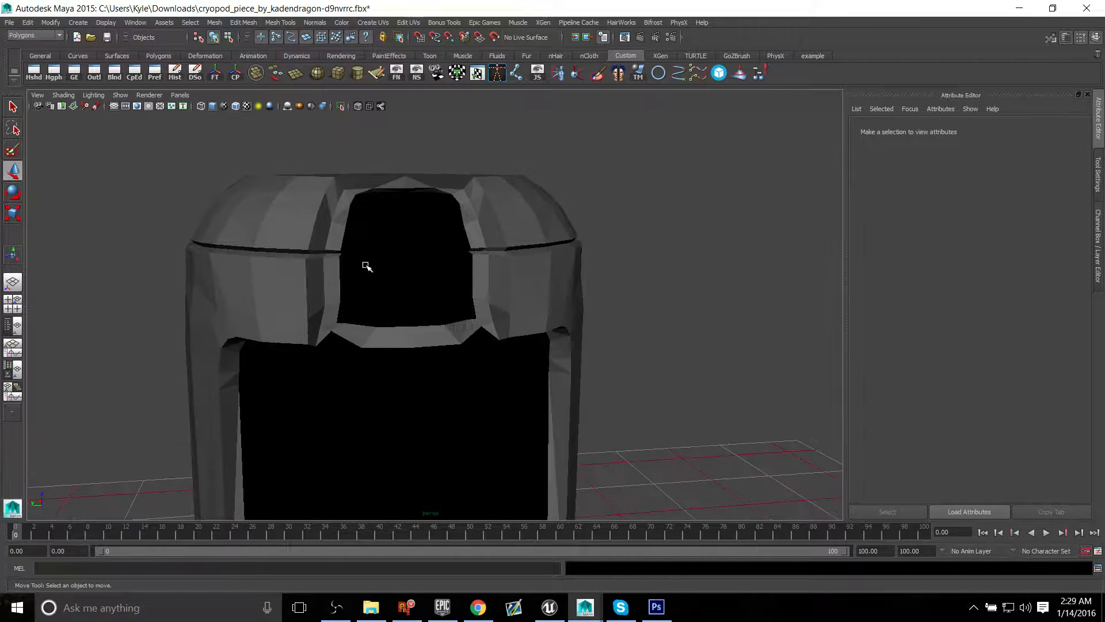
alt+drag(271, 329, 372, 327)
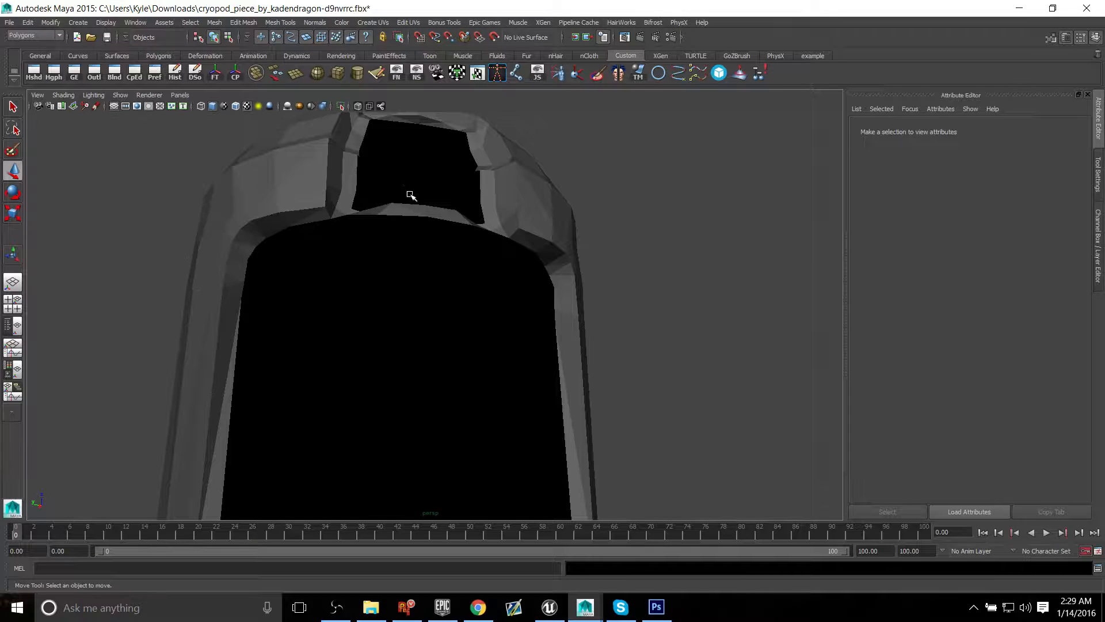
alt+drag(411, 196, 388, 252)
alt+drag(316, 297, 430, 384)
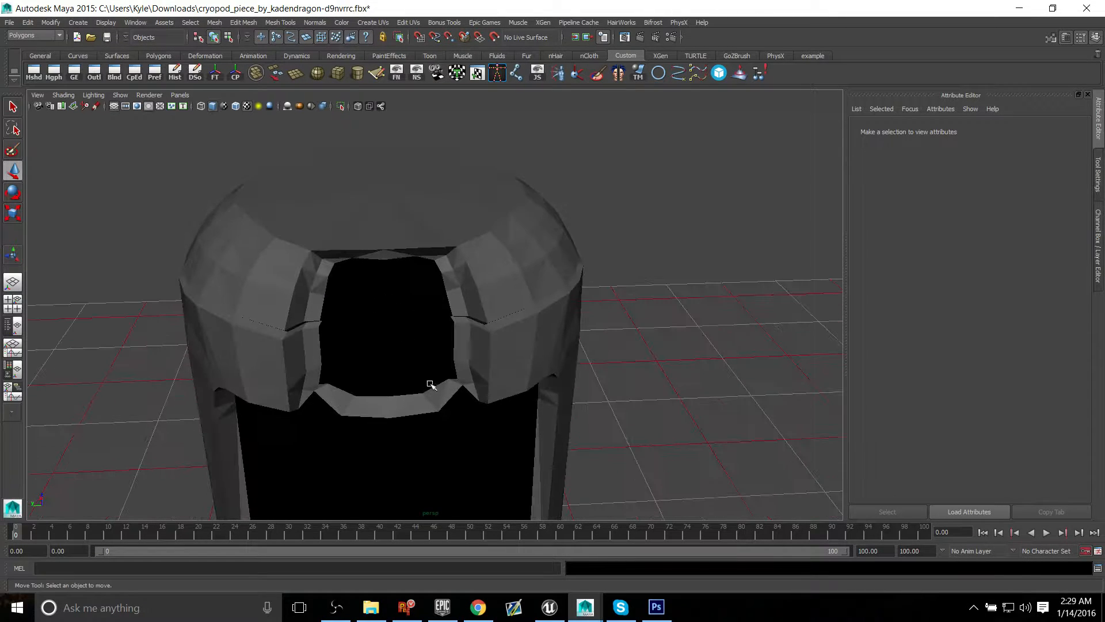
alt+drag(491, 349, 457, 316)
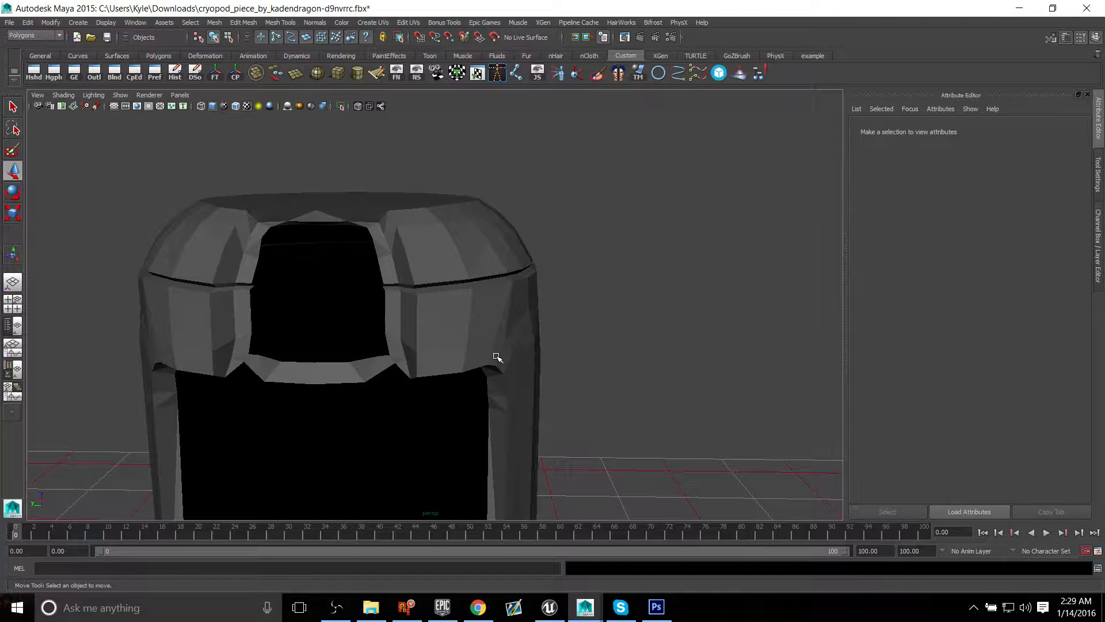
alt+middle_drag(451, 280, 490, 304)
Step: Undo the normals edits, the plain material assignment and the mirror, back to the single checkered half shell
key(ctrl+z)
key(ctrl+z)
key(ctrl+z)
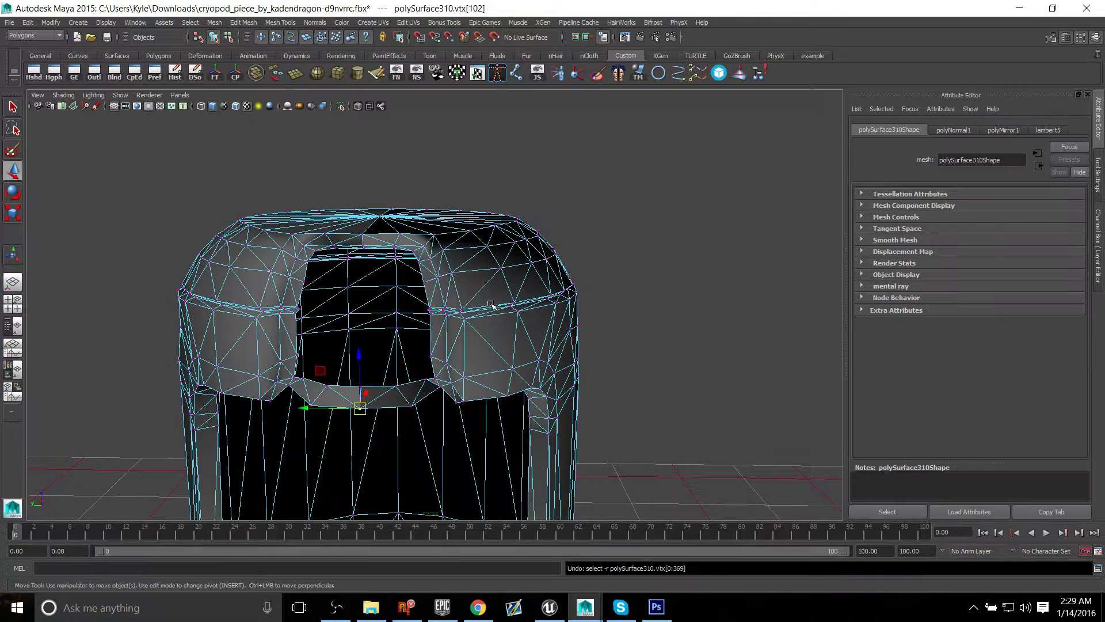
key(ctrl+z)
key(ctrl+z)
key(ctrl+z)
key(ctrl+z)
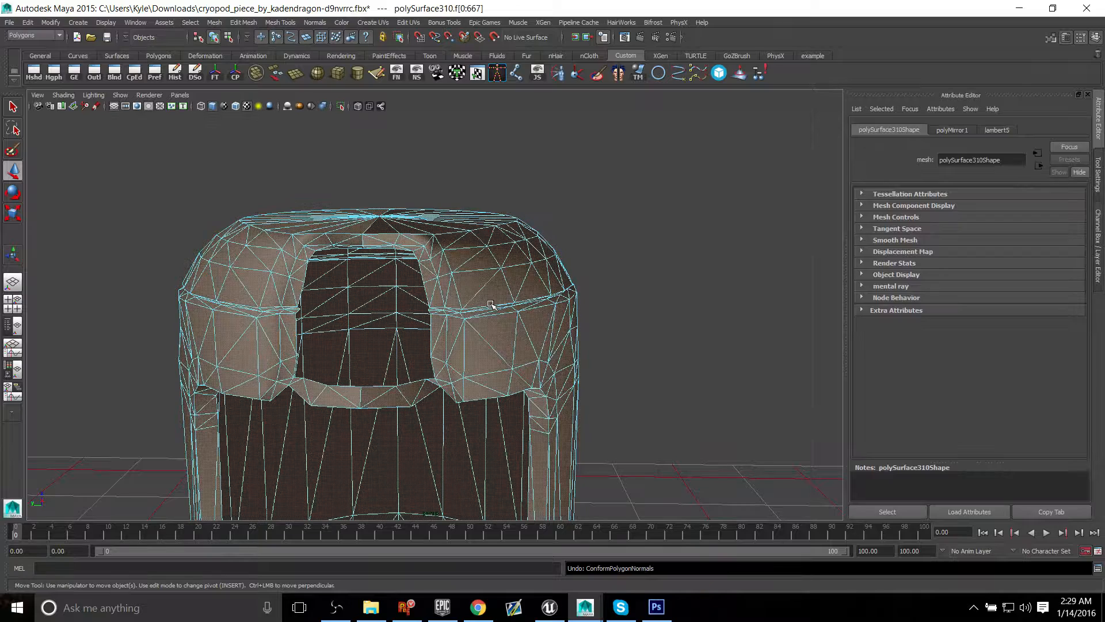
key(ctrl+z)
key(ctrl+z)
key(ctrl+z)
key(ctrl+z)
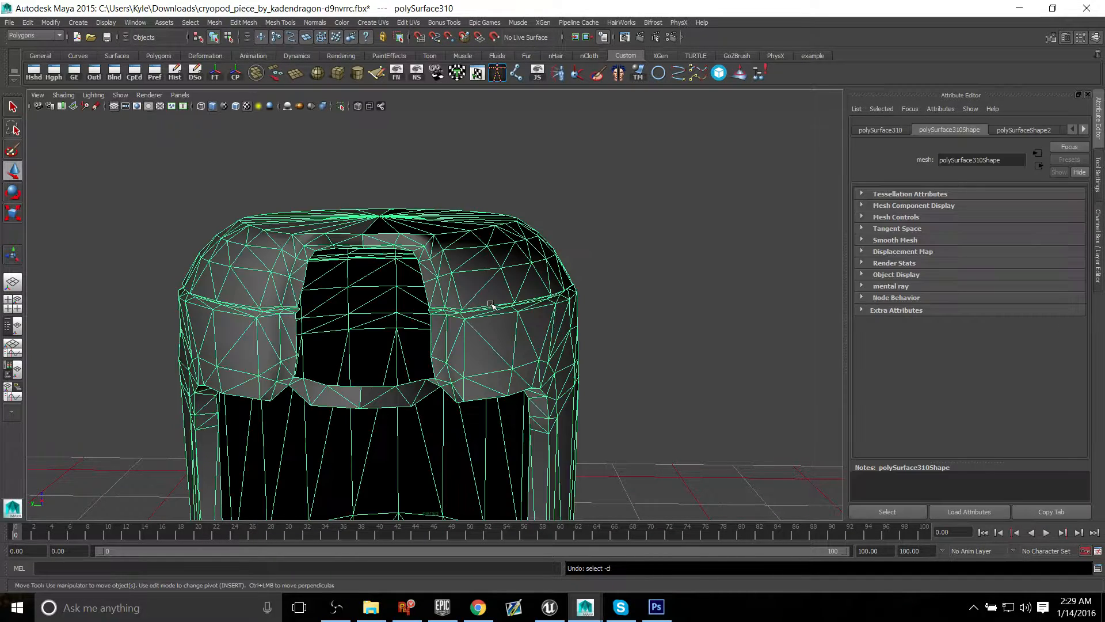
key(ctrl+z)
key(ctrl+z)
key(ctrl+z)
key(ctrl+z)
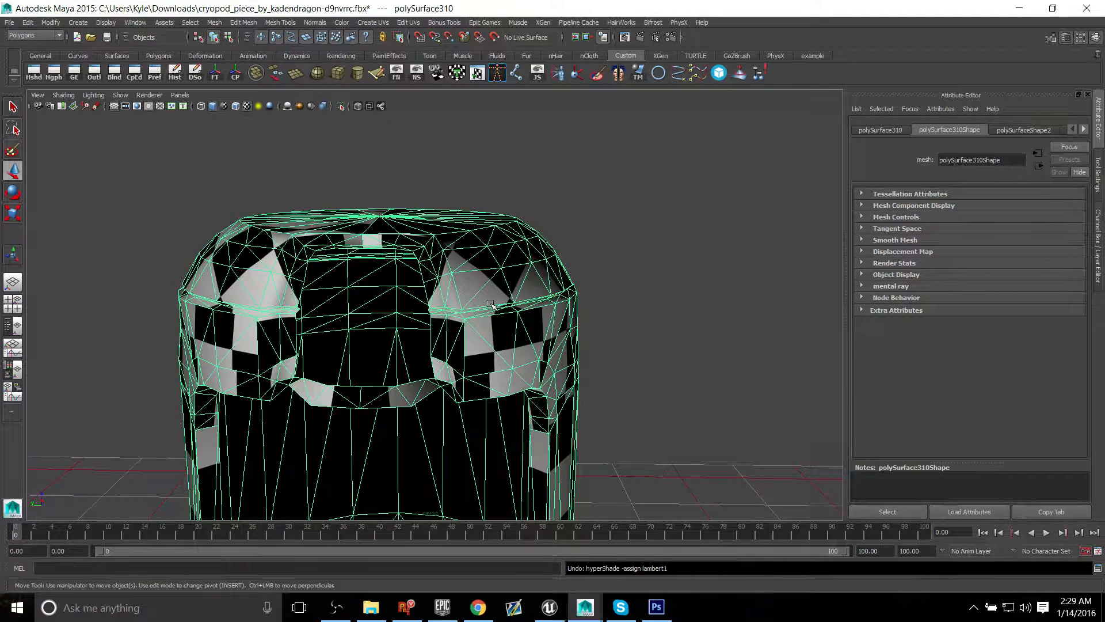
key(ctrl+z)
key(ctrl+z)
key(ctrl+z)
key(ctrl+z)
key(ctrl+z)
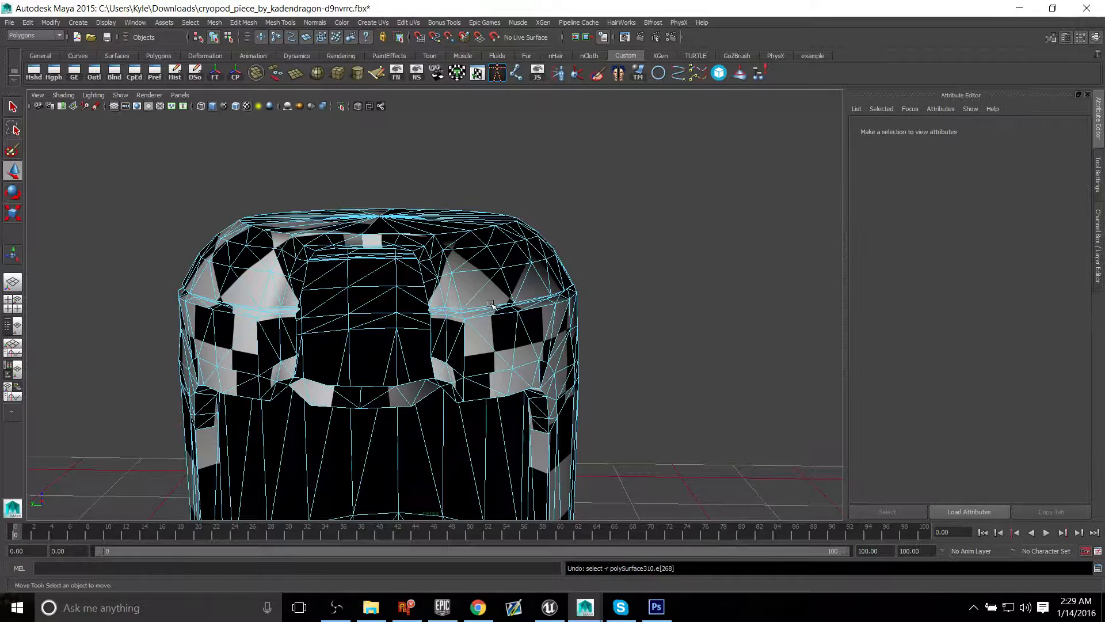
key(ctrl+z)
key(ctrl+z)
key(ctrl+z)
key(ctrl+z)
key(ctrl+z)
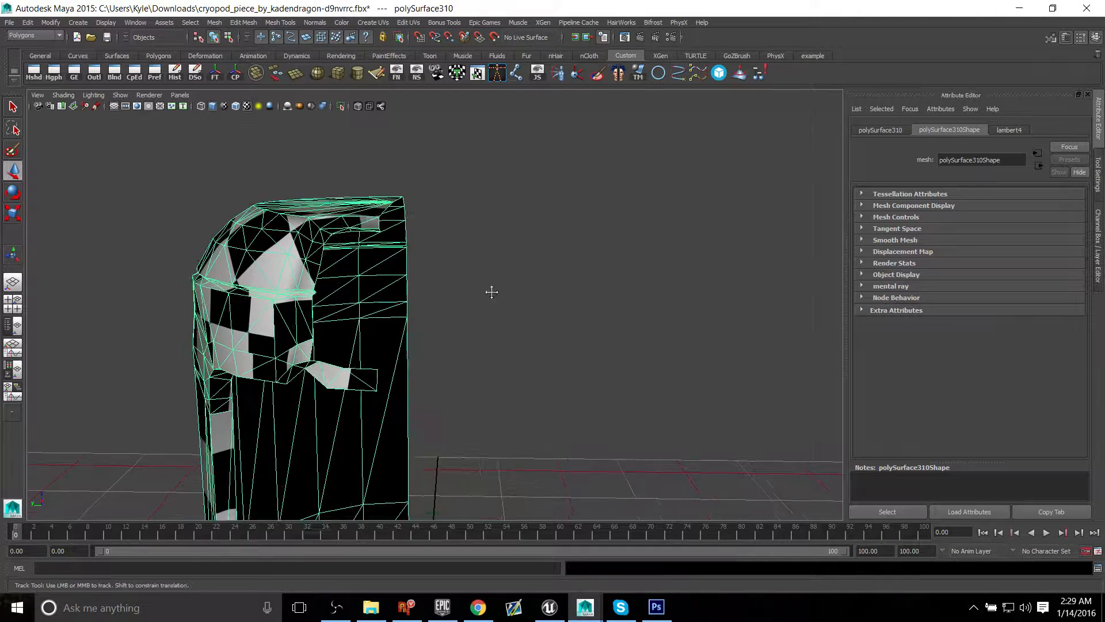
Step: Open the Duplicate Special options for the half shell and review the instance and transform settings
alt+right_drag(538, 313, 377, 292)
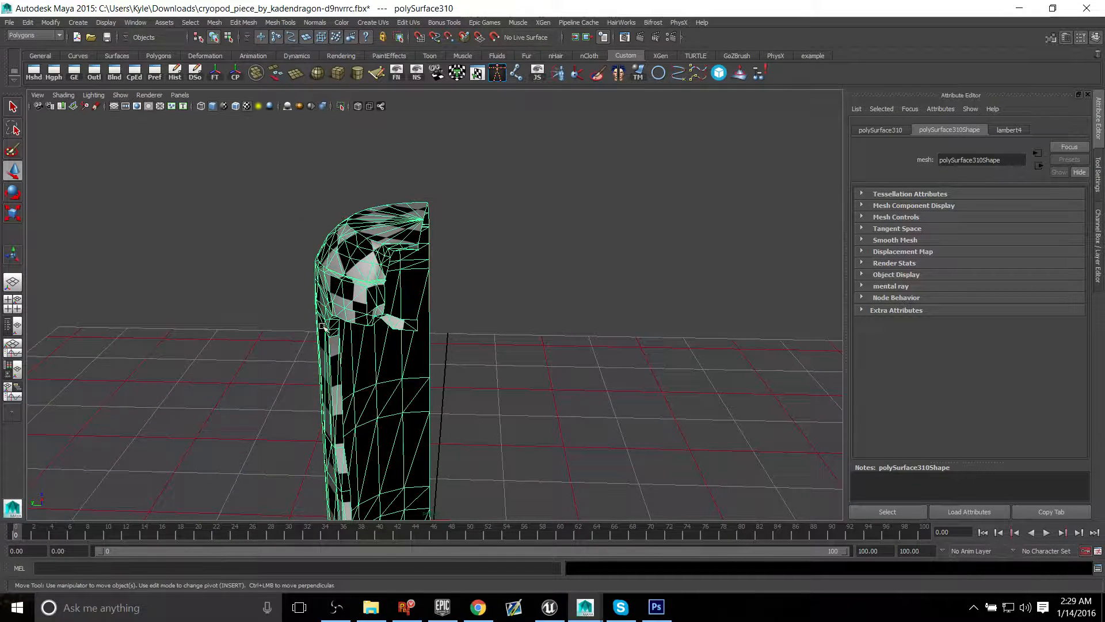
alt+drag(314, 288, 400, 248)
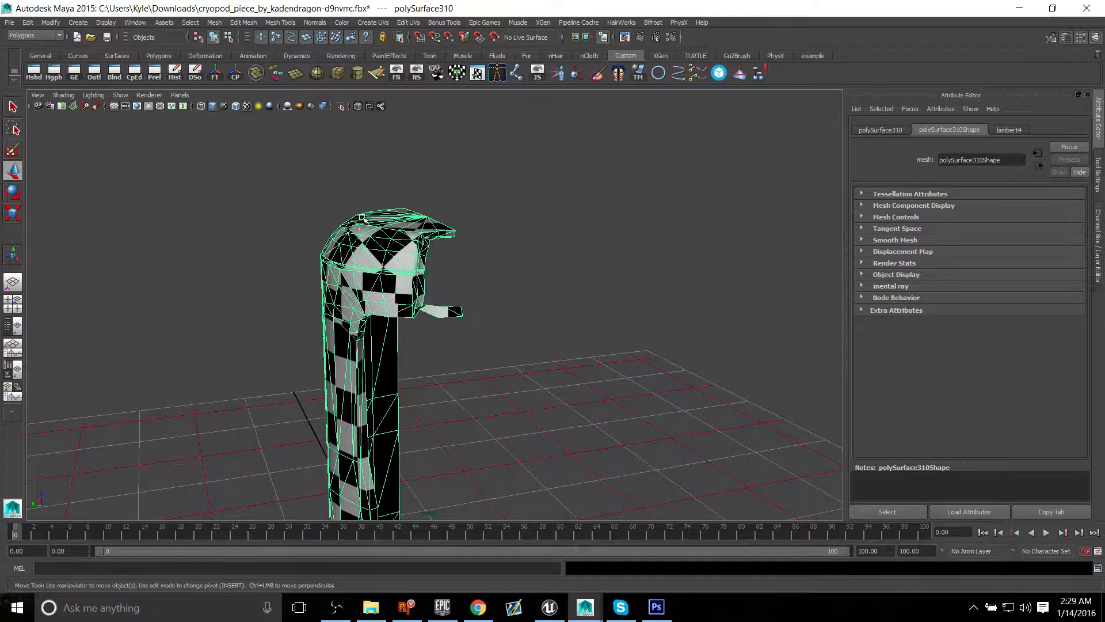
alt+drag(322, 253, 339, 250)
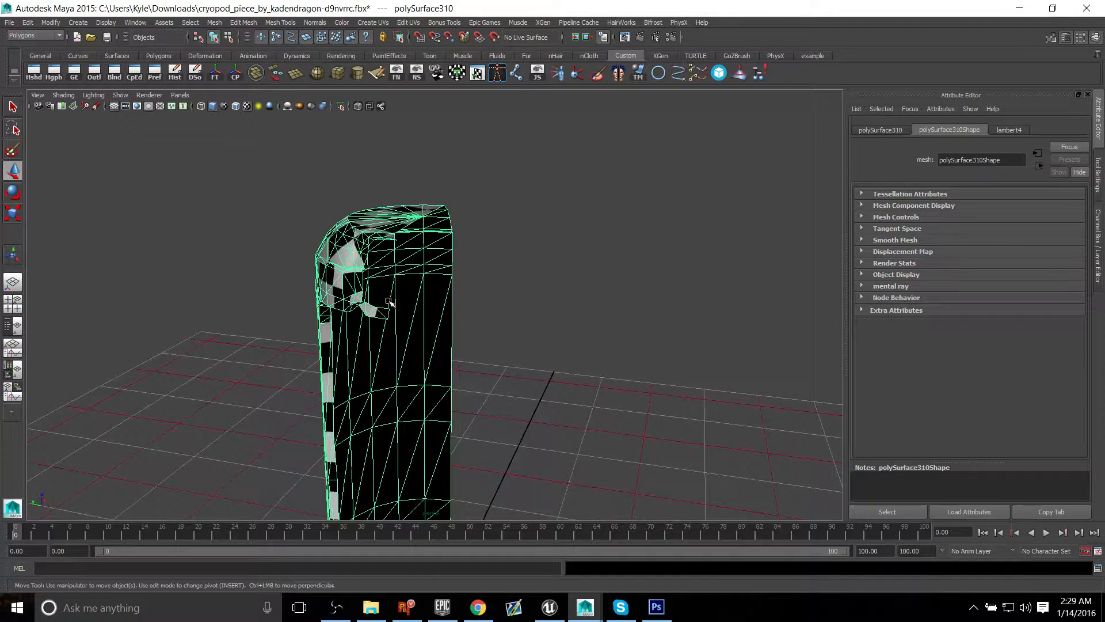
alt+drag(566, 340, 550, 351)
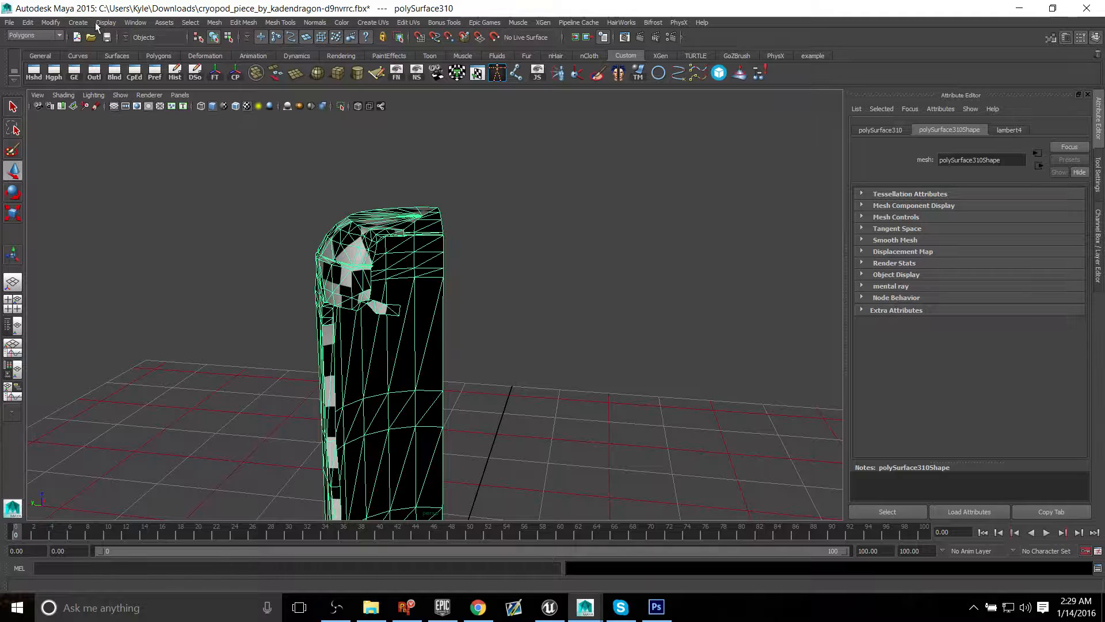
click(144, 23)
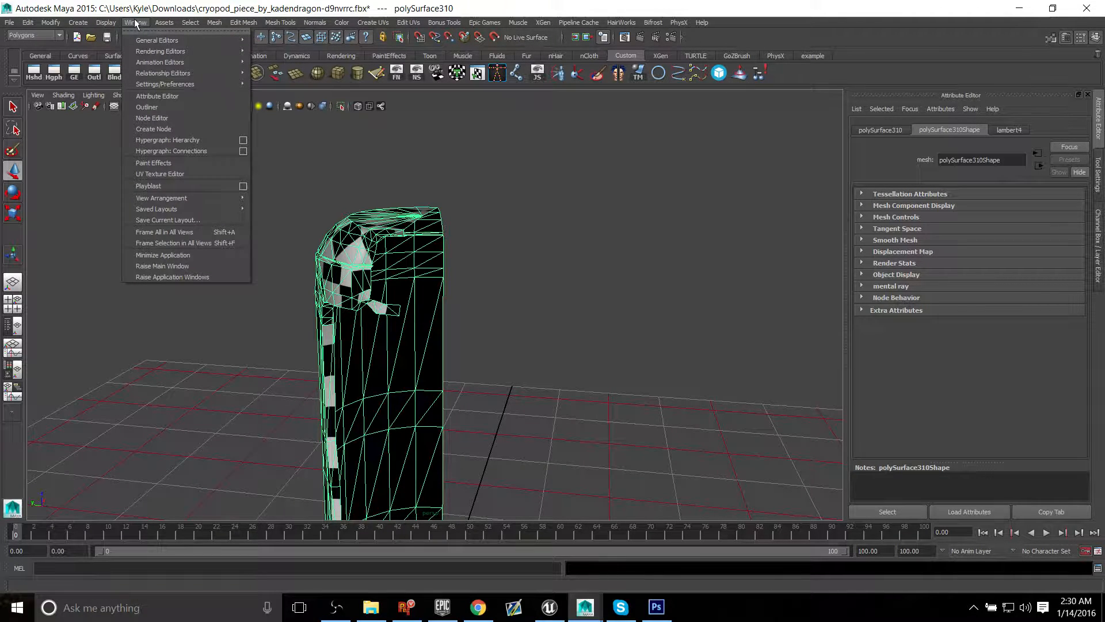
mouse_move(31, 23)
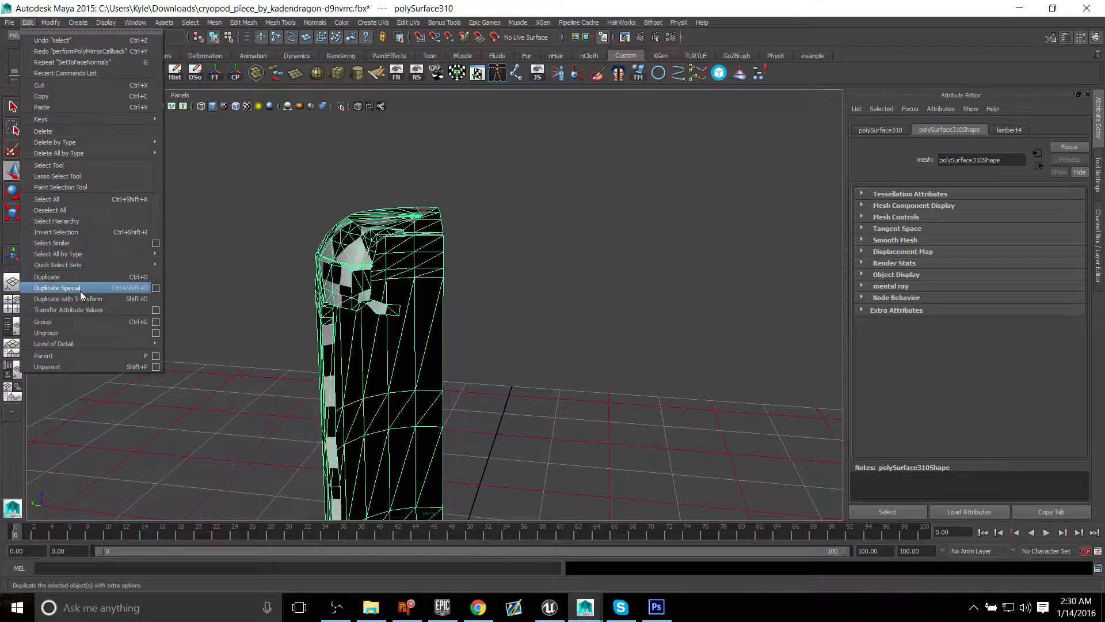
click(155, 288)
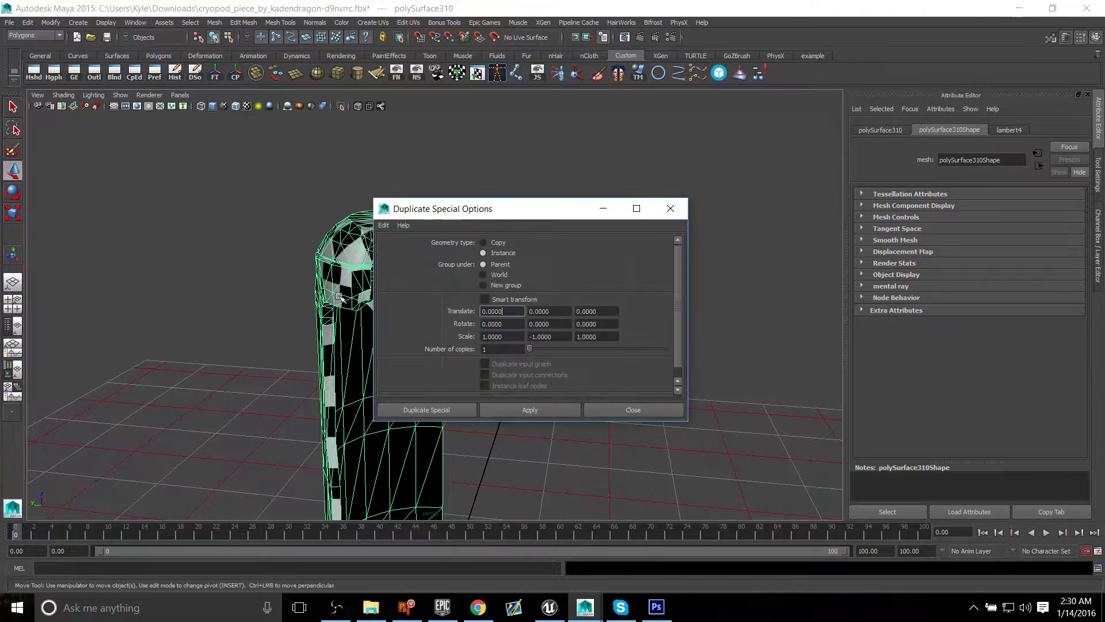
drag(518, 220, 710, 146)
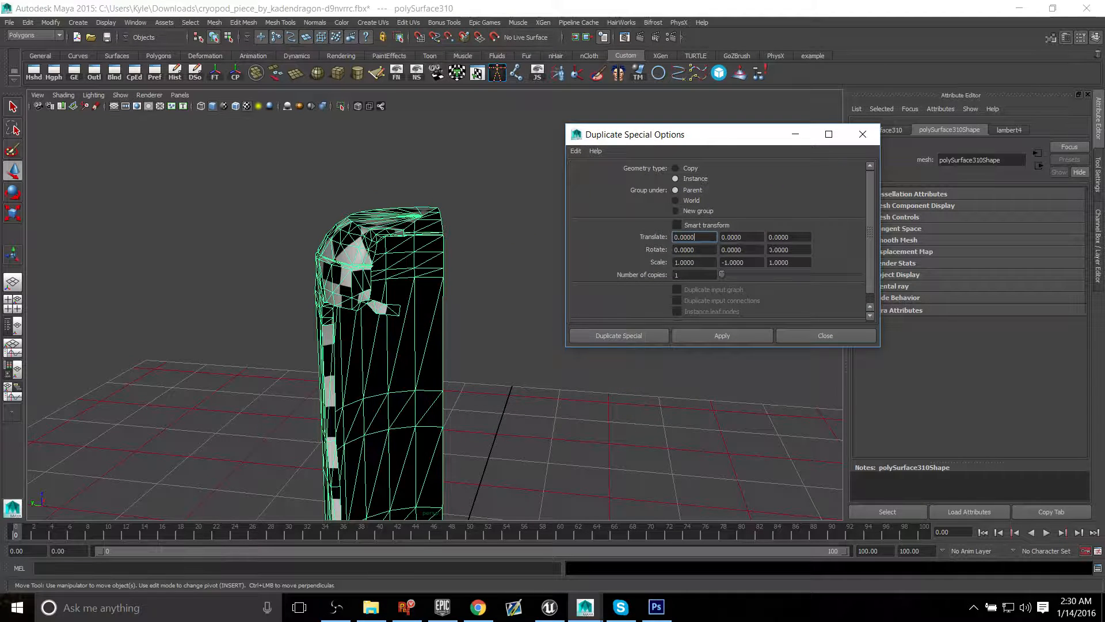
drag(871, 187, 871, 210)
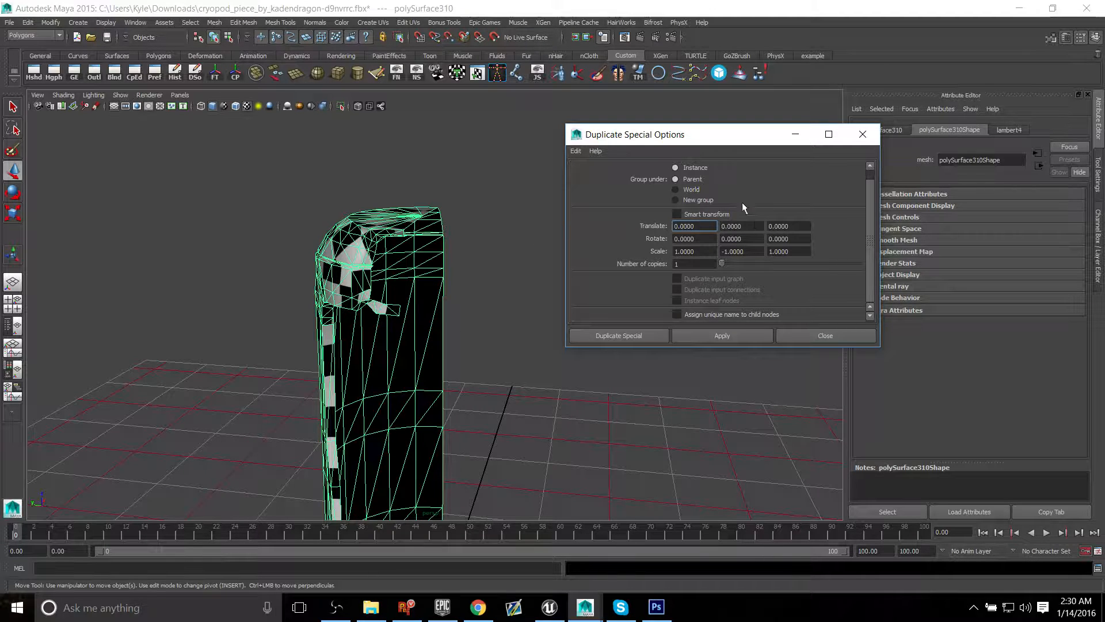
drag(866, 242, 870, 213)
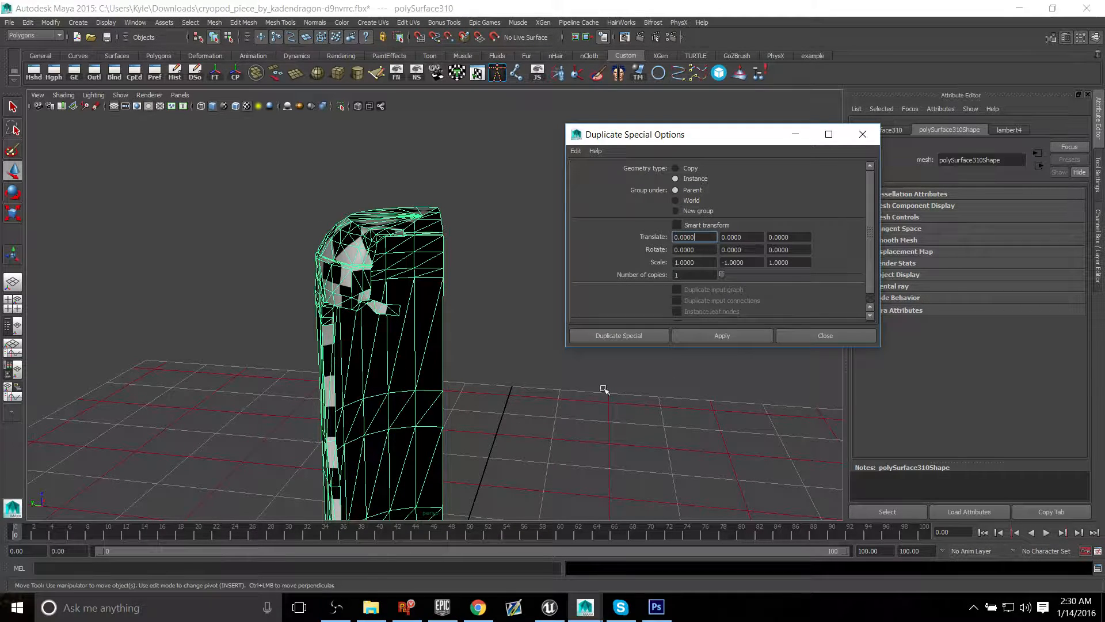
Step: Try an instanced duplicate of the half shell with a Y scale of -1, then undo it
click(745, 337)
alt+middle_drag(610, 371, 530, 178)
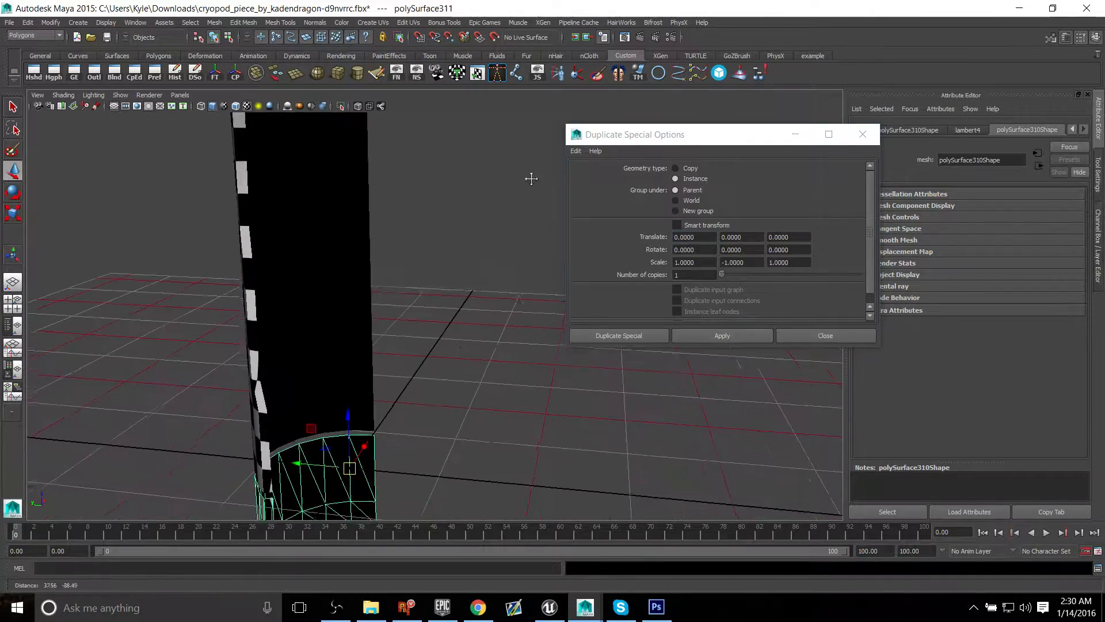
alt+drag(530, 178, 422, 275)
alt+middle_drag(445, 220, 461, 271)
key(ctrl+z)
alt+middle_drag(439, 198, 454, 271)
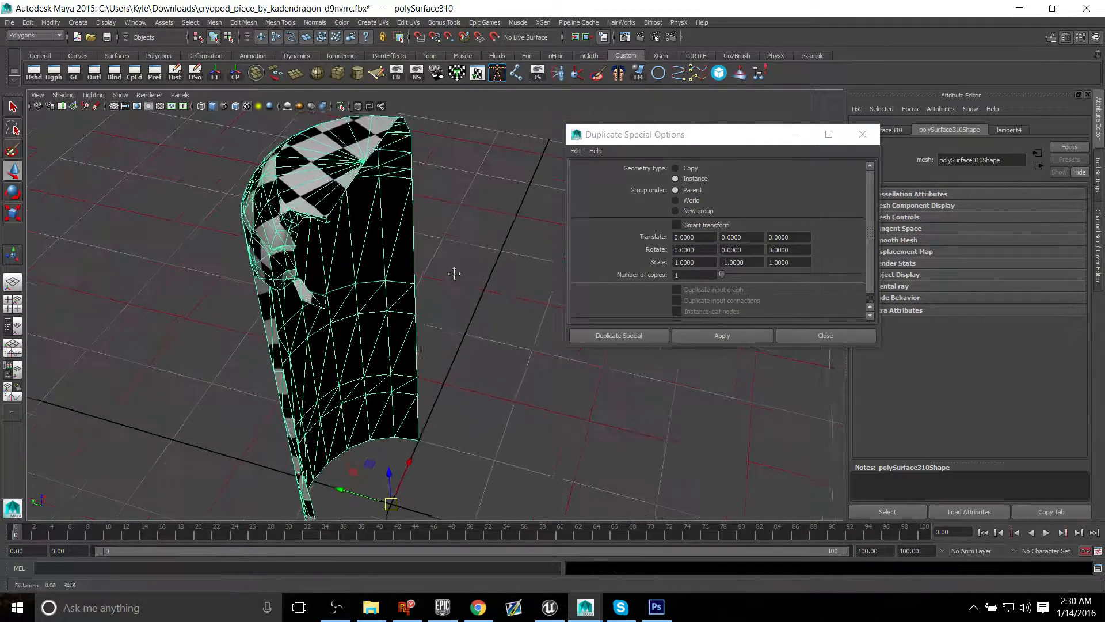
alt+drag(454, 271, 481, 278)
Step: Set the Duplicate Special scale to 1, 1, -1 and create the mirrored instance of the half shell
click(740, 323)
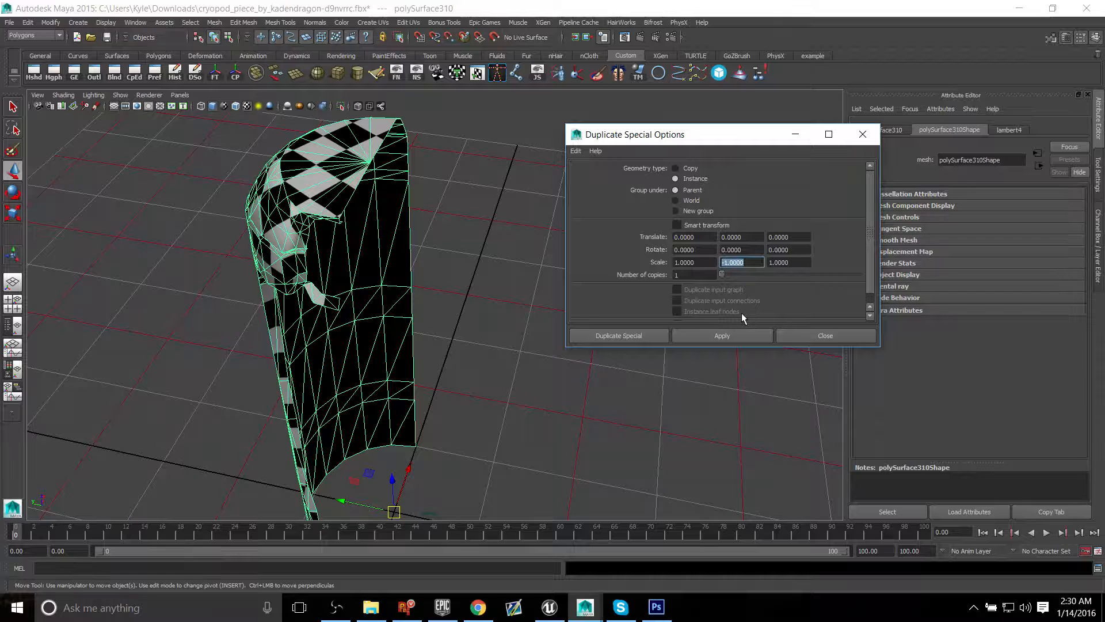
text(1)
key(Tab)
text(-1)
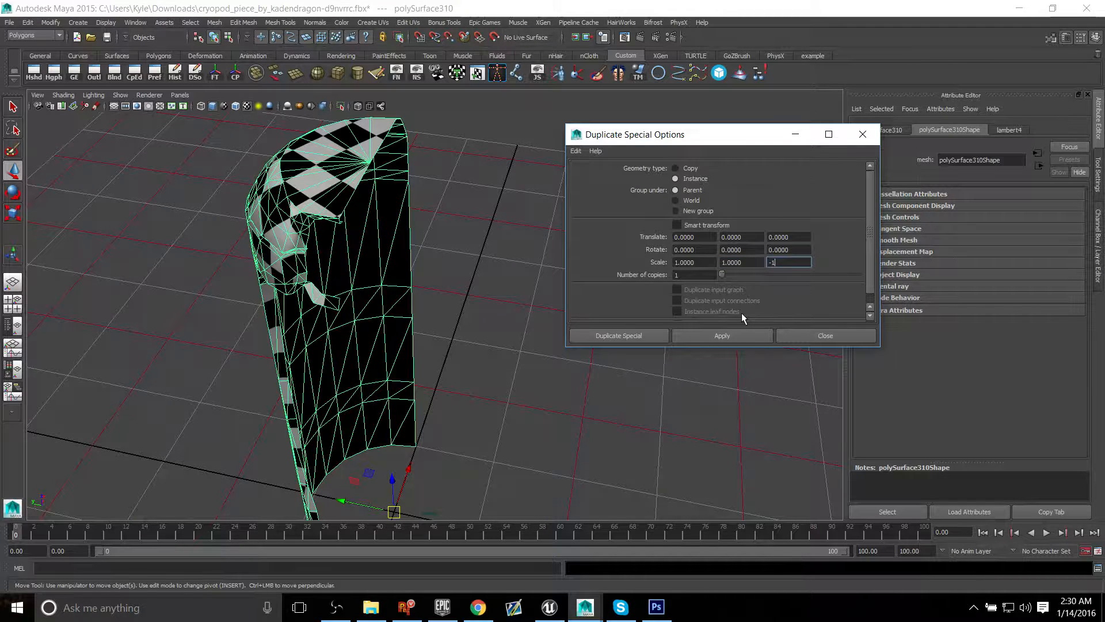
key(Return)
click(721, 335)
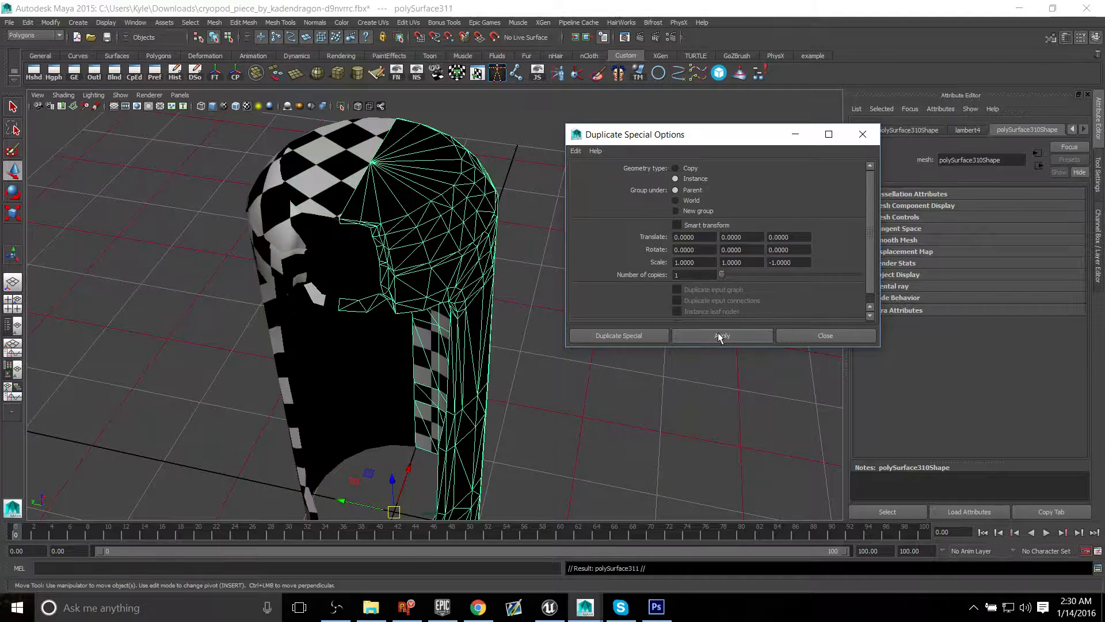
Step: Close the Duplicate Special options and examine the mirrored shell from the front, top and back
alt+drag(368, 332, 434, 301)
alt+middle_drag(435, 301, 428, 312)
click(812, 338)
alt+middle_drag(570, 318, 648, 358)
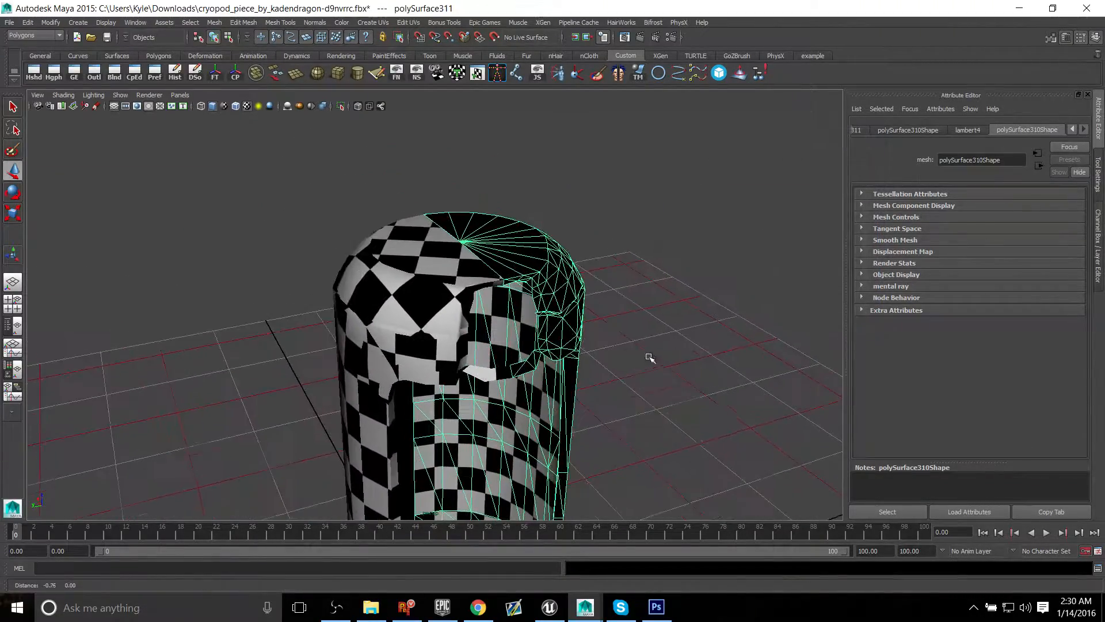
alt+drag(649, 358, 618, 304)
click(566, 361)
alt+drag(489, 228, 496, 236)
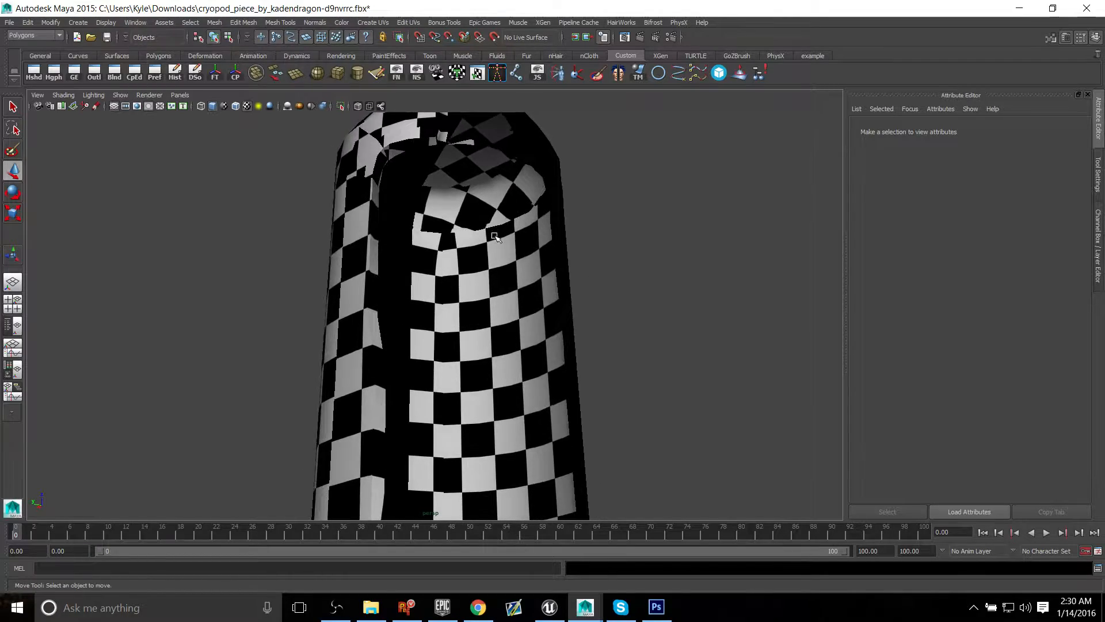
alt+drag(608, 295, 490, 366)
Step: Select both halves of the shell and combine them into a single mesh
click(406, 369)
alt+drag(405, 369, 446, 349)
click(331, 258)
shift+click(458, 316)
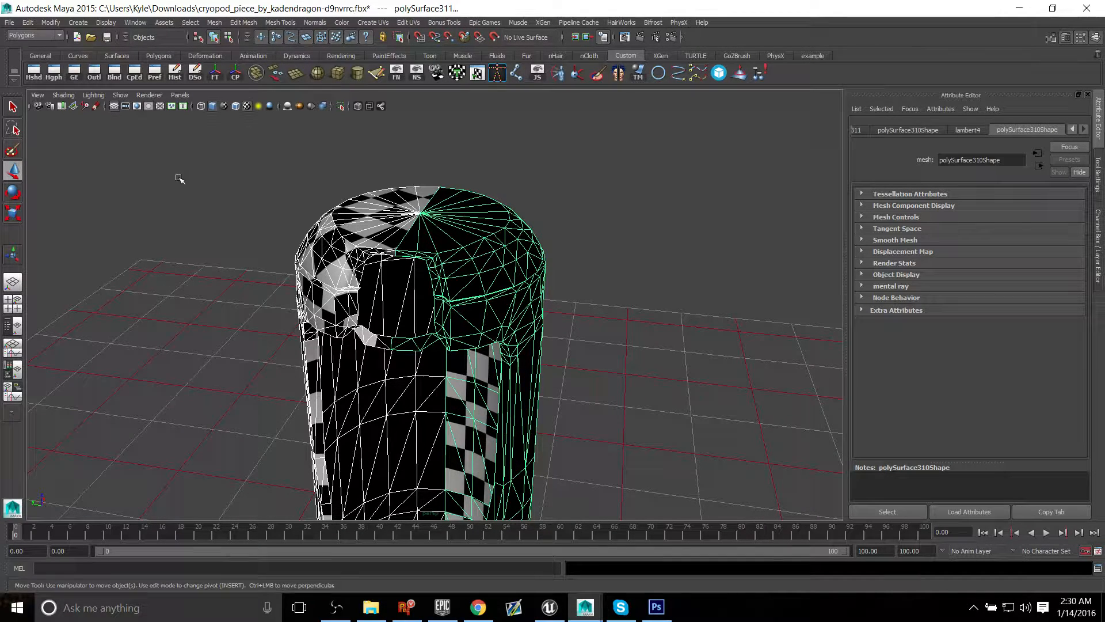
click(79, 22)
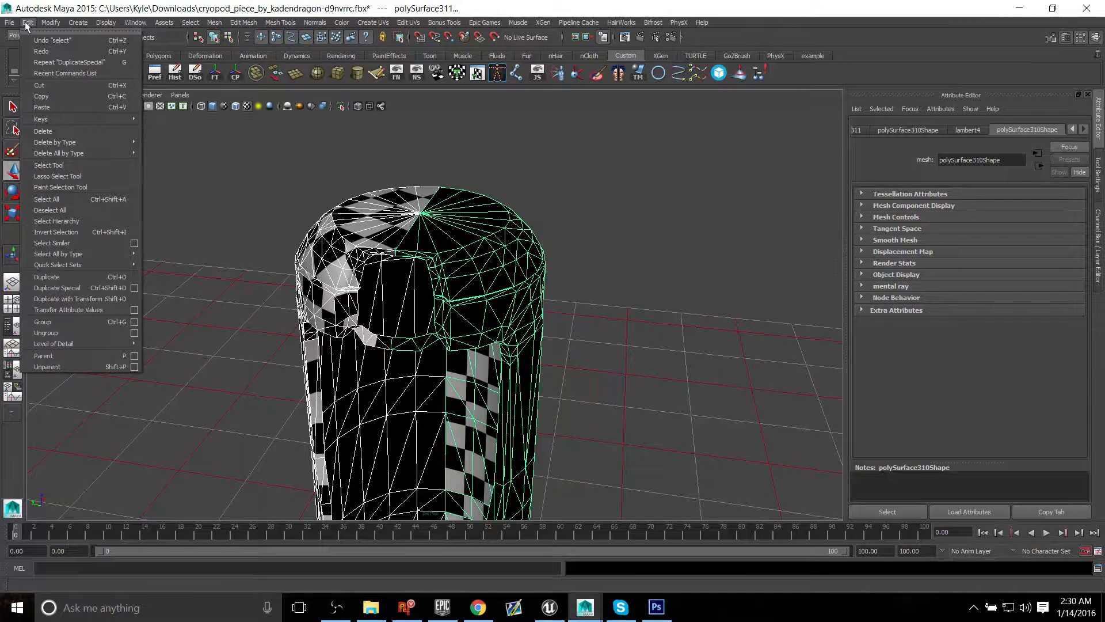
mouse_move(53, 24)
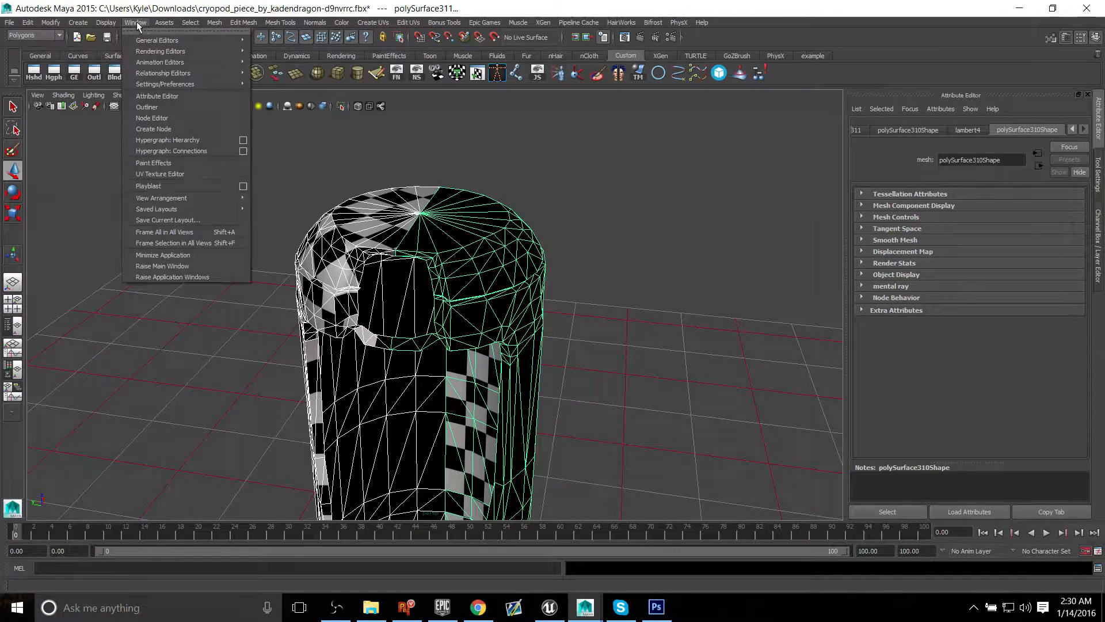
mouse_move(118, 26)
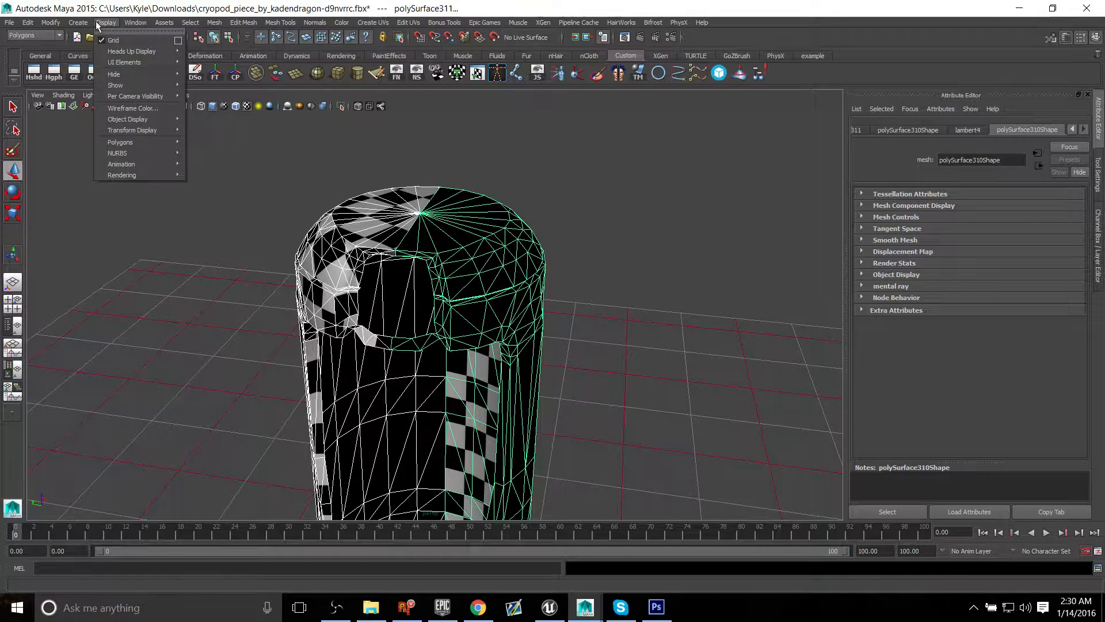
mouse_move(214, 23)
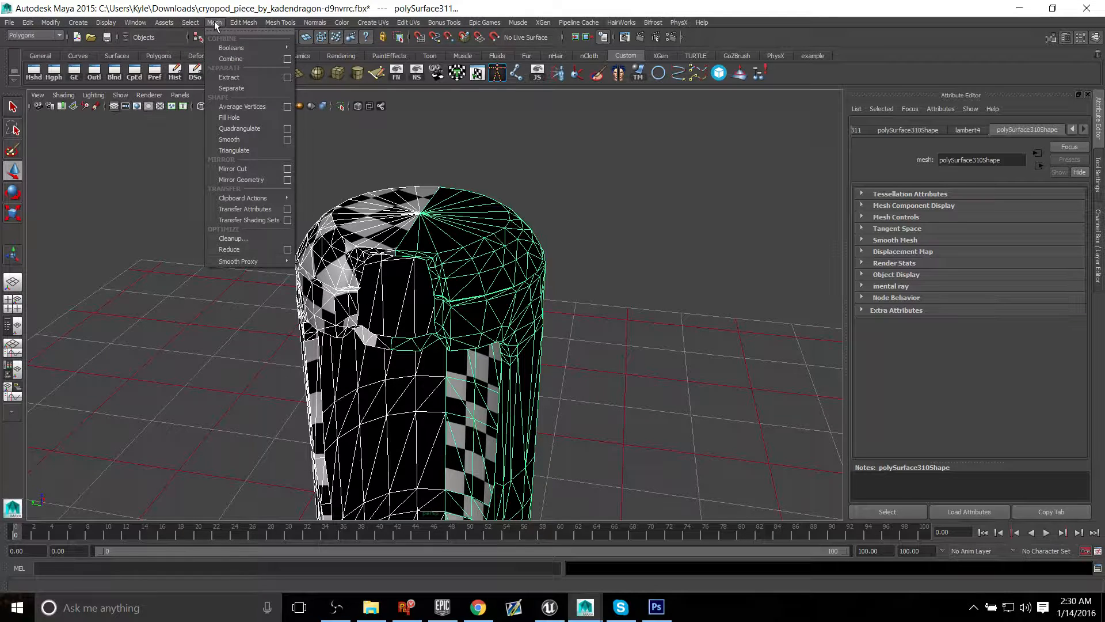
click(232, 59)
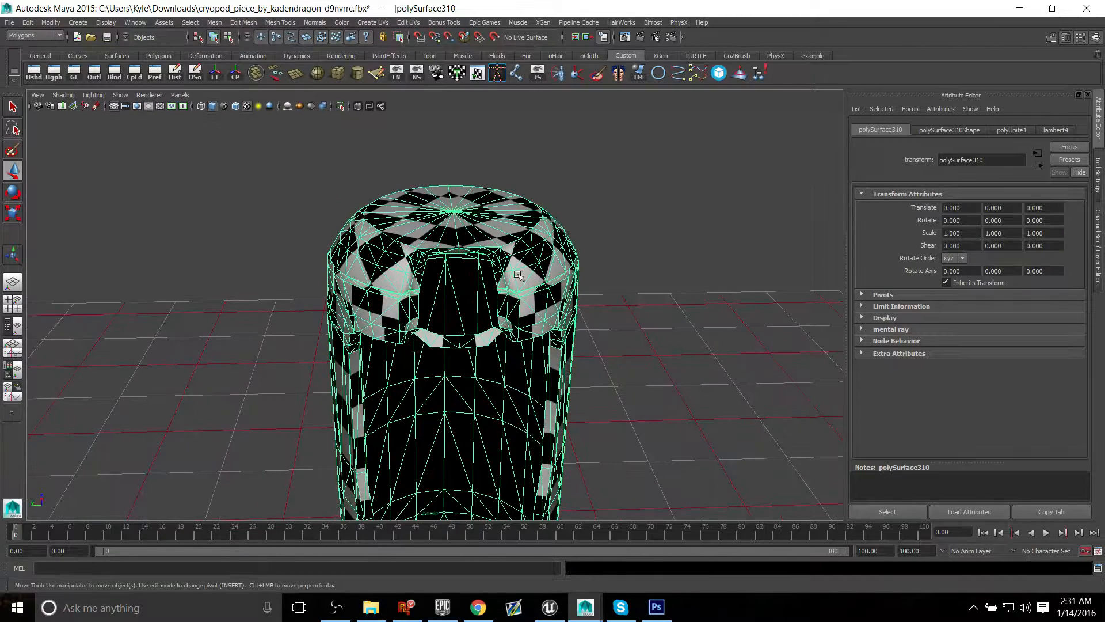
Step: Examine the combined shell's centre seam edges around the domed top and the window opening
alt+drag(360, 292, 394, 293)
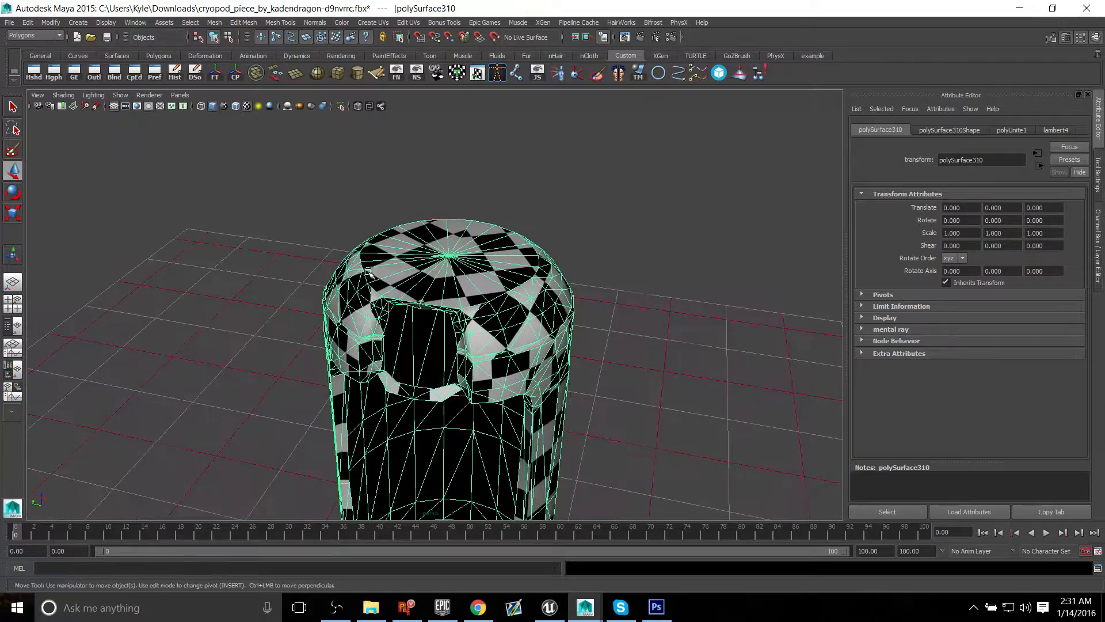
alt+right_drag(393, 294, 537, 280)
alt+drag(486, 224, 483, 306)
alt+right_drag(482, 306, 486, 200)
click(486, 200)
drag(486, 200, 450, 188)
key(ctrl+z)
alt+drag(469, 271, 439, 239)
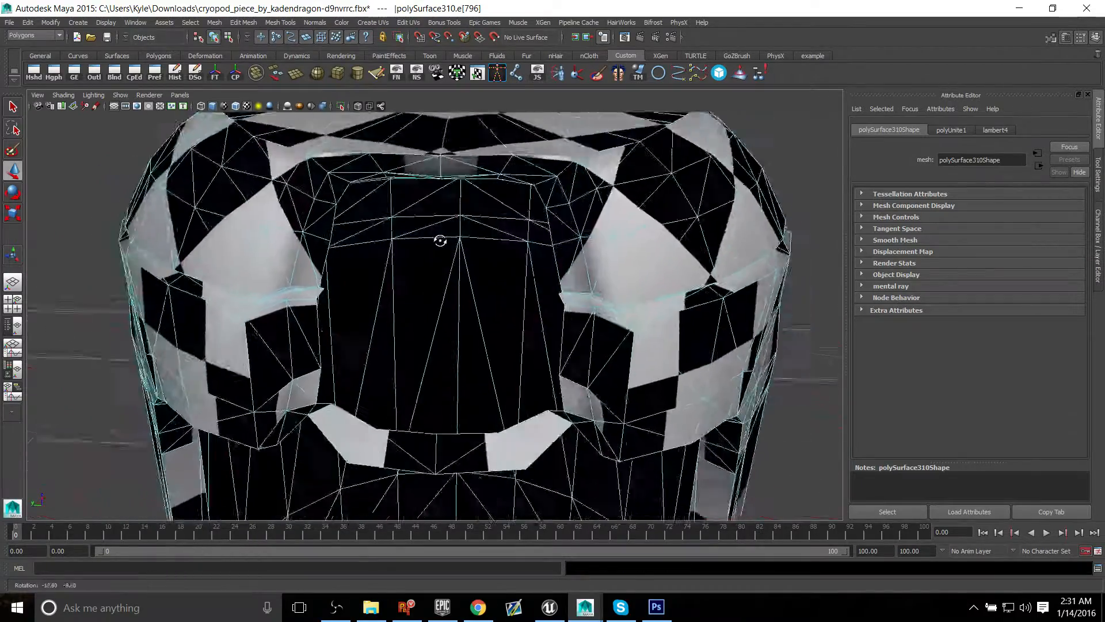
alt+right_drag(439, 240, 414, 213)
alt+drag(513, 216, 502, 262)
right_drag(486, 230, 557, 192)
click(558, 192)
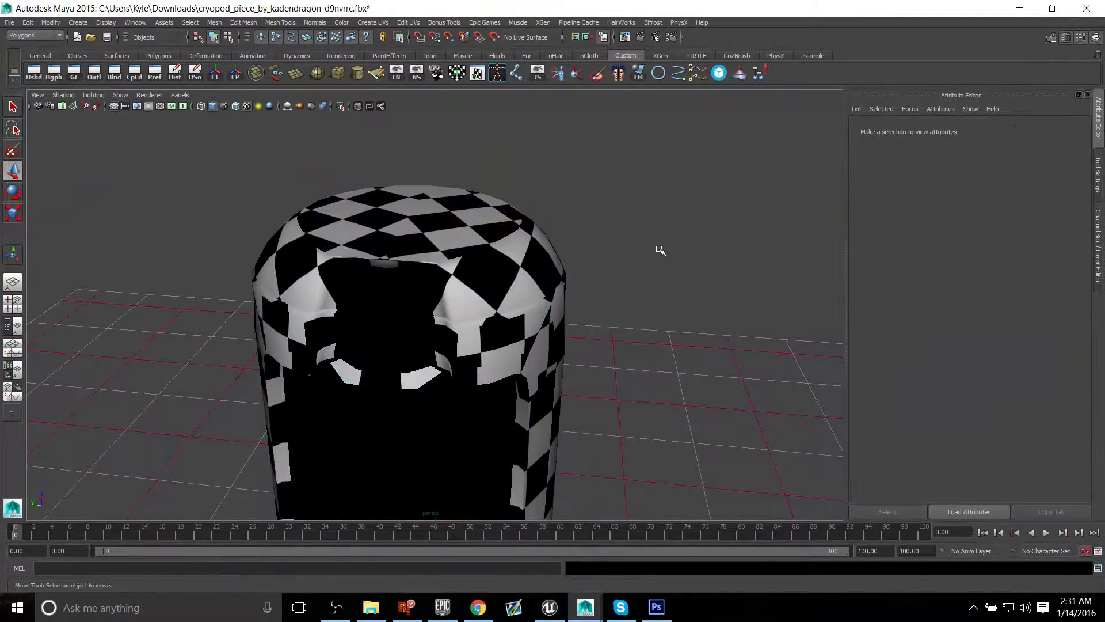
Step: Assign a new Lambert material to the combined shell and check its plain shading
alt+drag(659, 249, 456, 252)
click(495, 197)
right_drag(496, 196, 501, 429)
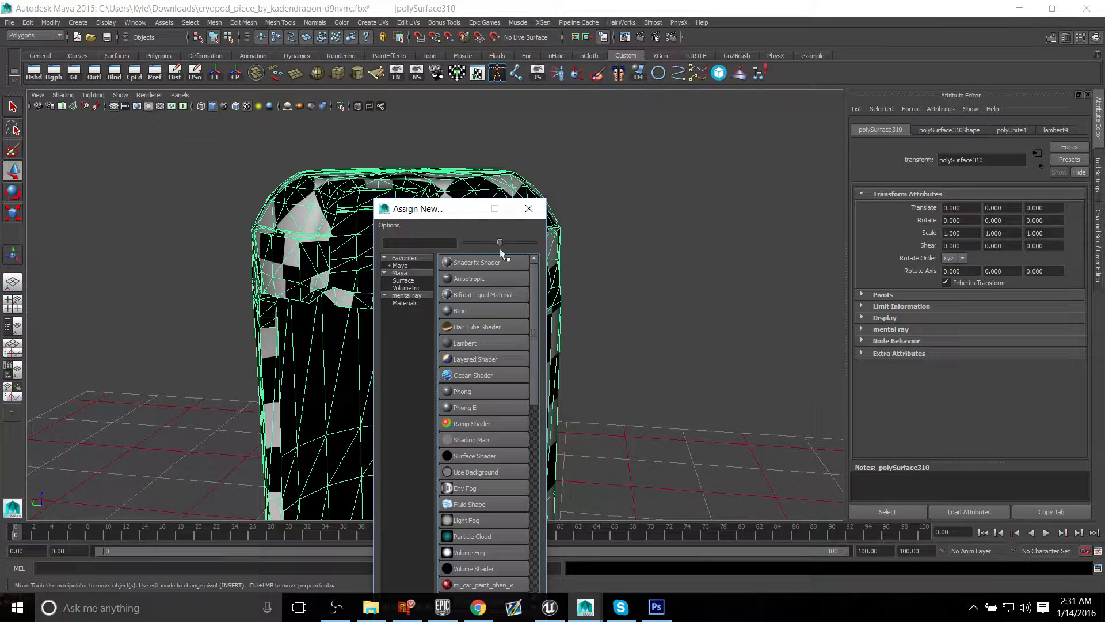
click(471, 343)
click(686, 266)
alt+drag(525, 257, 428, 269)
alt+drag(360, 299, 444, 268)
Step: Select only the vertices along the shell's centre seam, using the top view
click(422, 311)
alt+right_drag(493, 278, 429, 288)
alt+middle_drag(429, 288, 425, 229)
alt+drag(424, 229, 424, 261)
right_drag(443, 199, 372, 197)
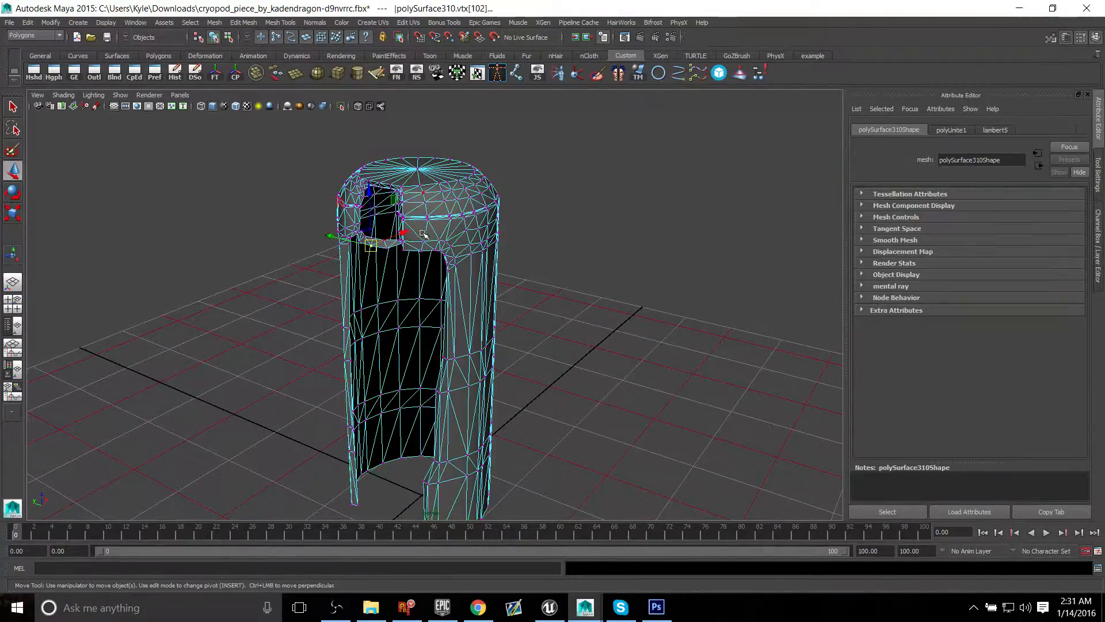
alt+right_drag(423, 233, 355, 195)
drag(270, 138, 651, 544)
alt+drag(533, 372, 506, 406)
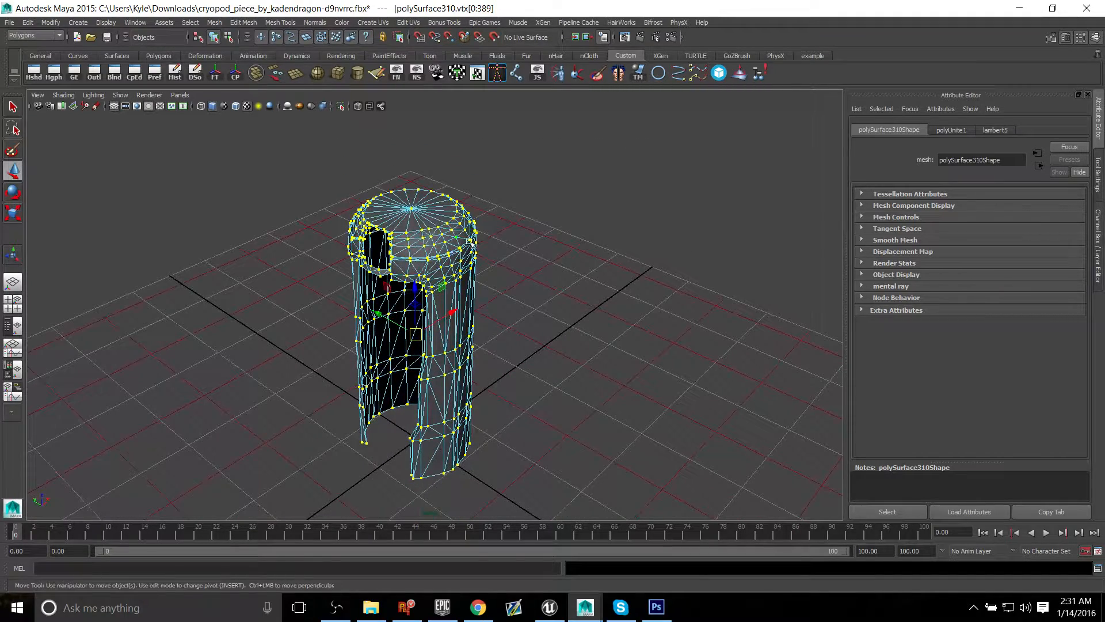
key(space)
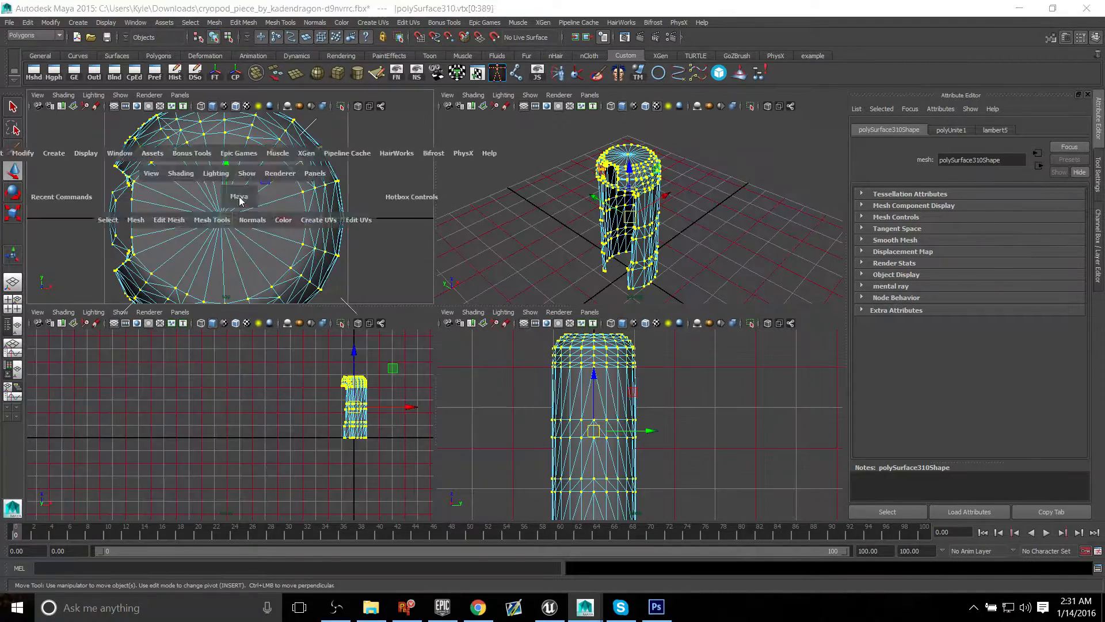
key(space)
drag(111, 302, 677, 325)
key(space)
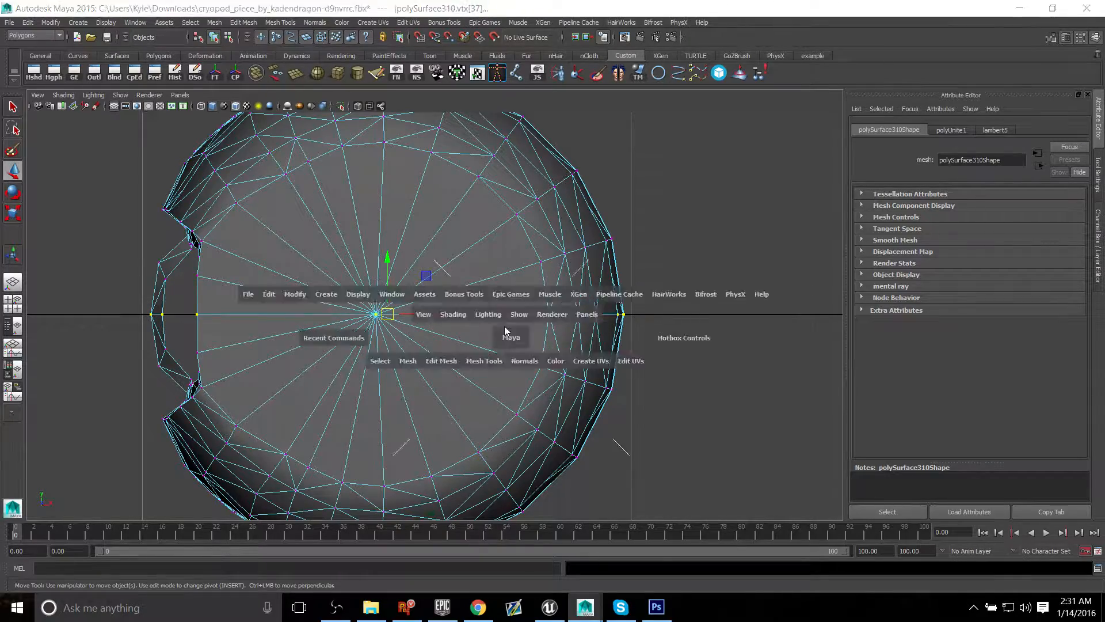
key(space)
Step: Open the Merge Vertices options for the selected seam vertices
alt+drag(557, 271, 571, 253)
alt+middle_drag(461, 225, 492, 291)
scroll(489, 292, up, 5)
alt+drag(477, 295, 487, 298)
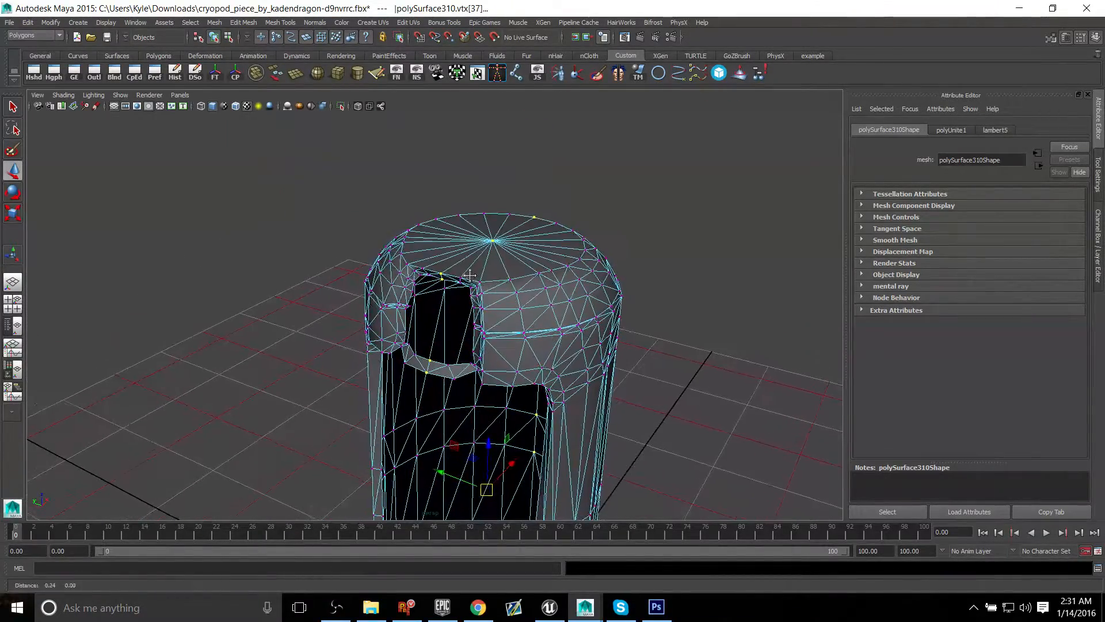
scroll(487, 297, up, 1)
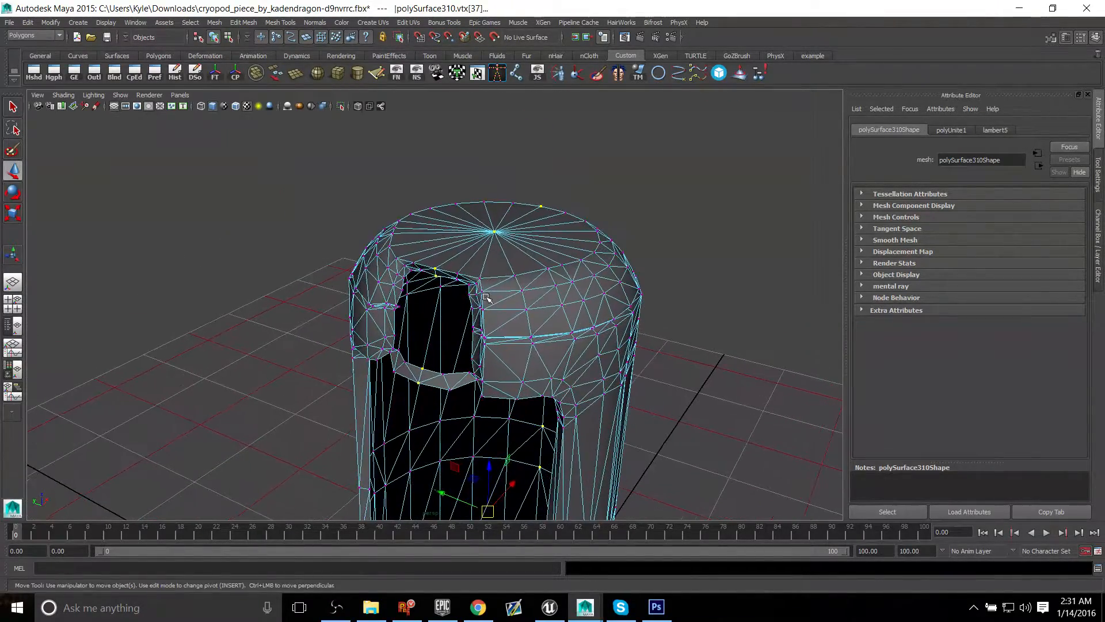
shift+right_click(468, 251)
shift+right_drag(468, 250, 558, 209)
drag(488, 210, 632, 187)
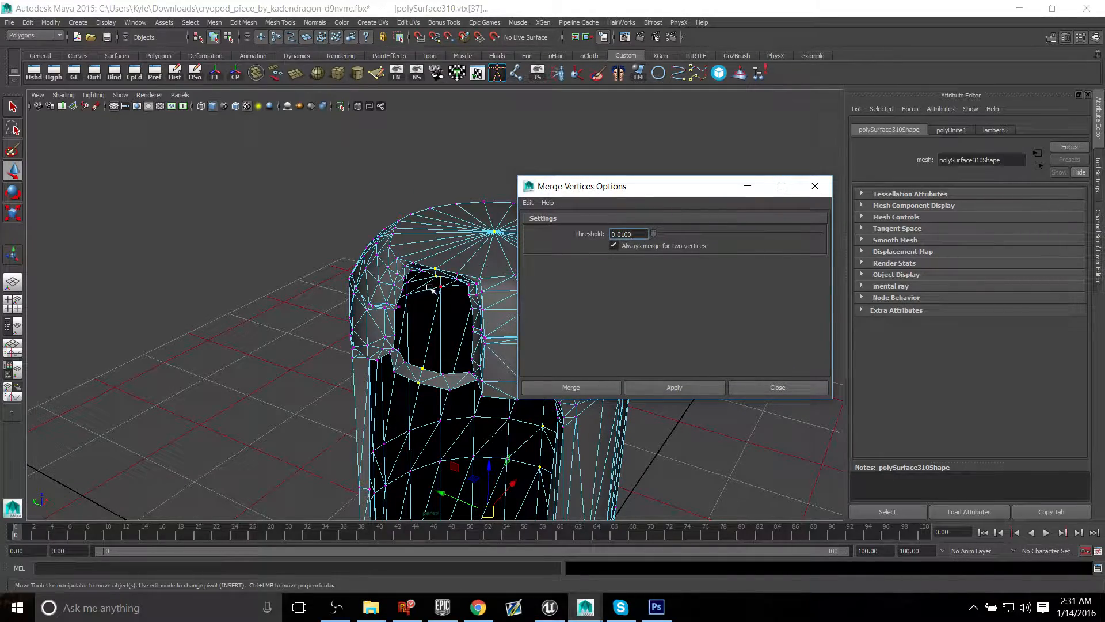
Step: Examine the spacing of the selected seam vertices above the window opening and on the domed top
alt+drag(422, 250, 346, 267)
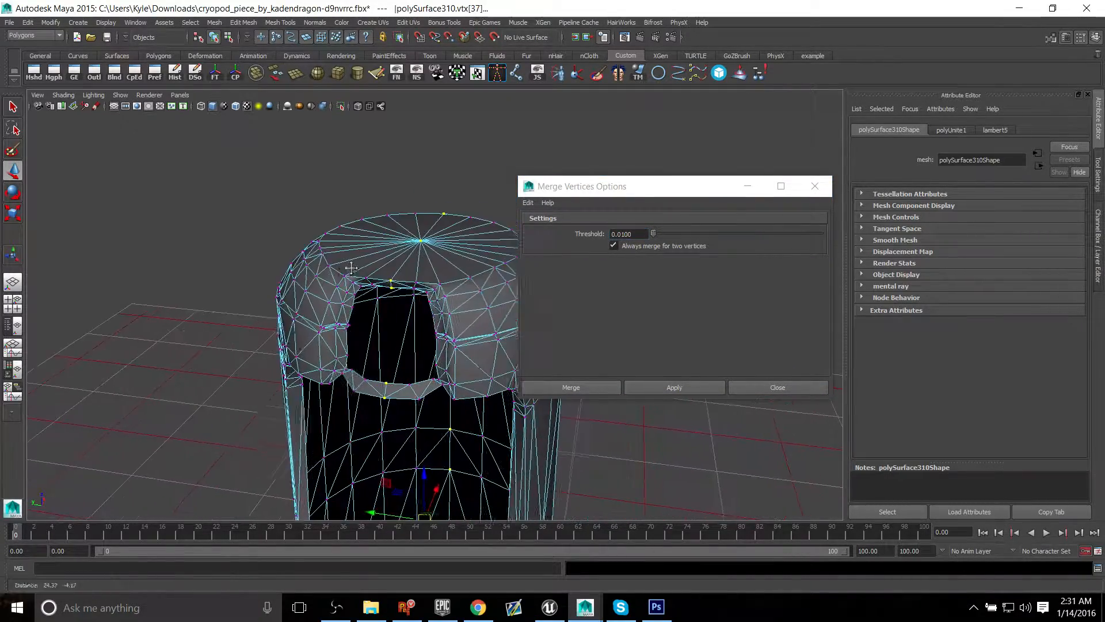
alt+right_drag(347, 268, 564, 363)
alt+middle_drag(380, 236, 362, 329)
alt+right_drag(363, 328, 343, 288)
alt+middle_drag(343, 289, 341, 338)
alt+right_drag(341, 339, 325, 315)
alt+middle_drag(325, 316, 314, 298)
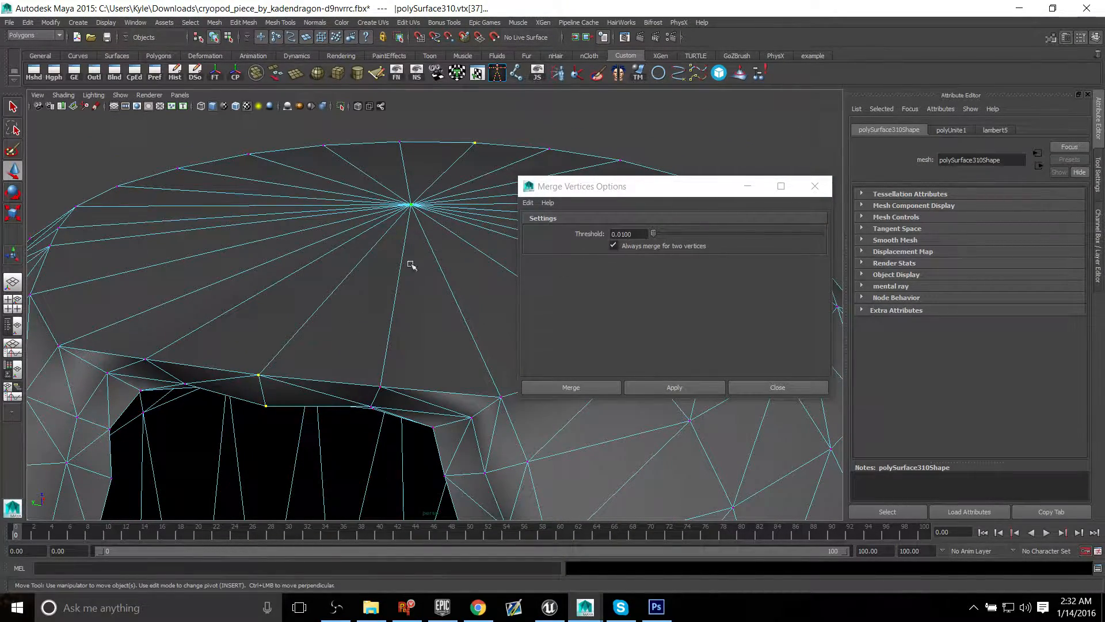
alt+middle_drag(352, 361, 357, 320)
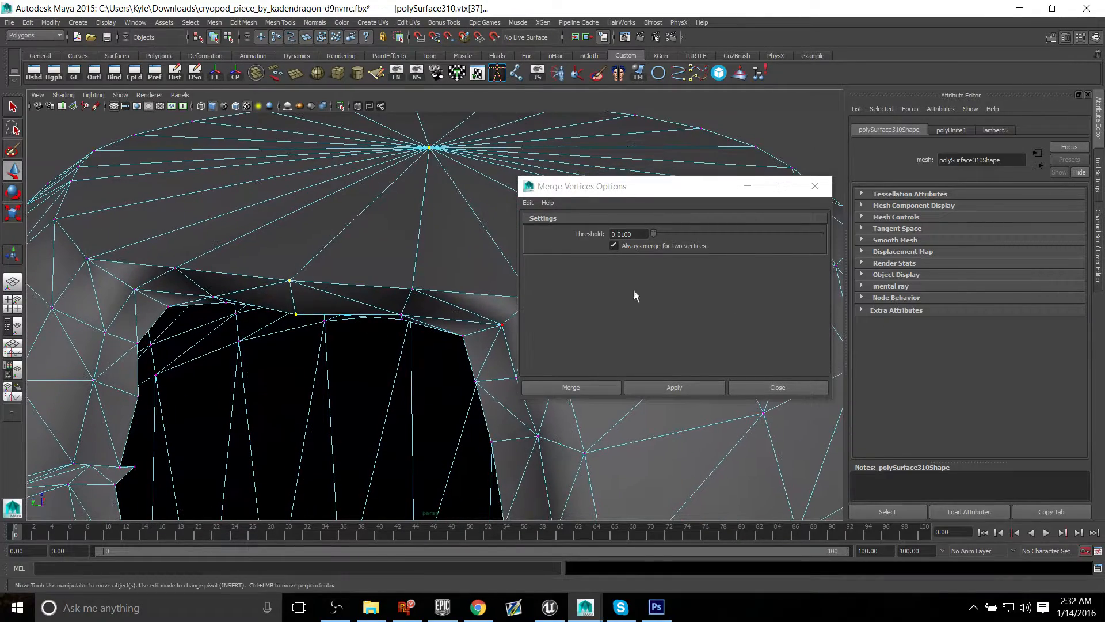
alt+right_drag(394, 348, 342, 338)
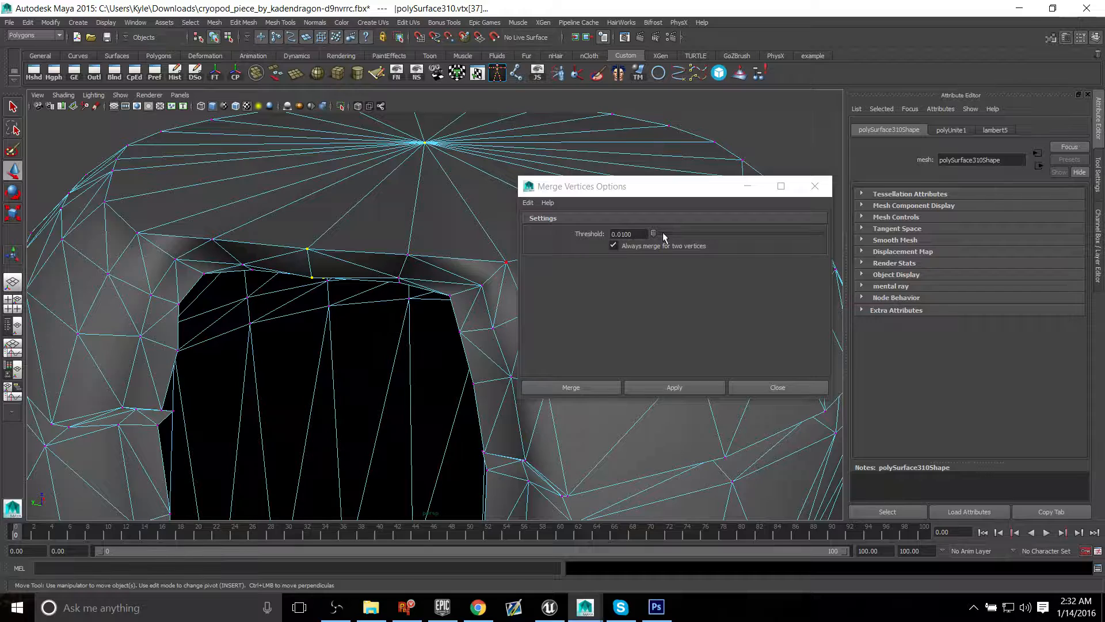
Step: Try merging the seam vertices with a threshold of 2.8276, then undo the merge
drag(652, 238, 665, 237)
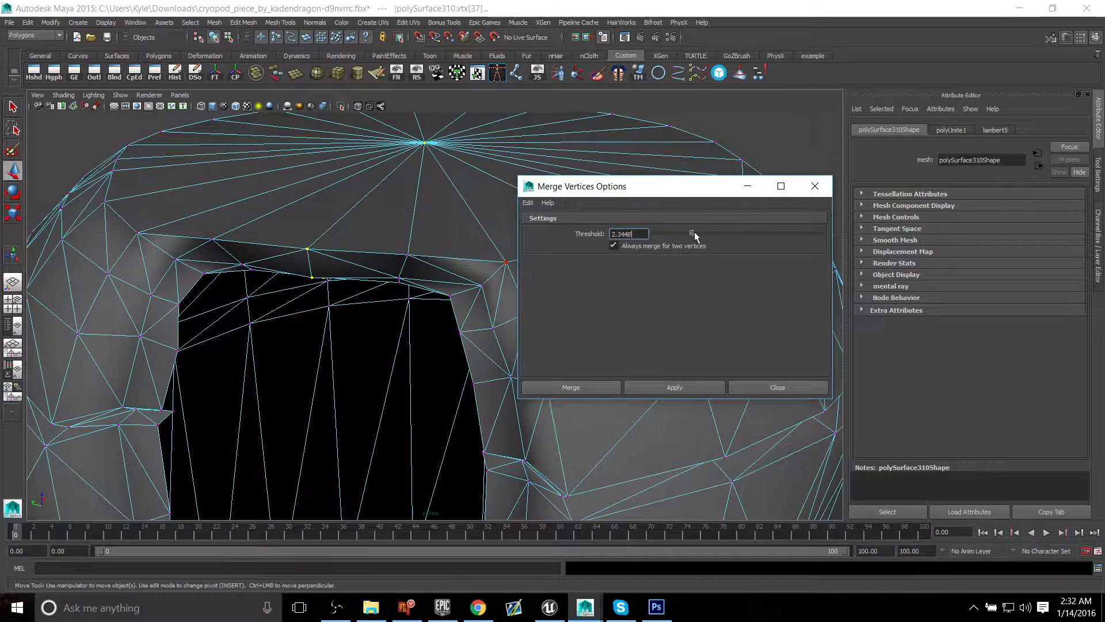
click(662, 393)
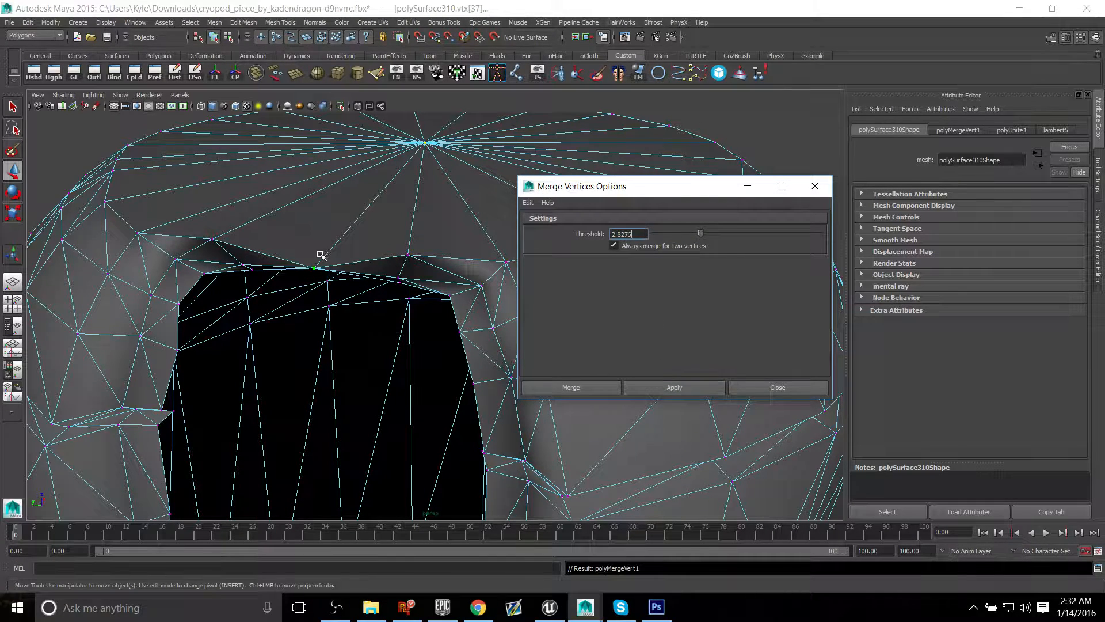
key(ctrl+z)
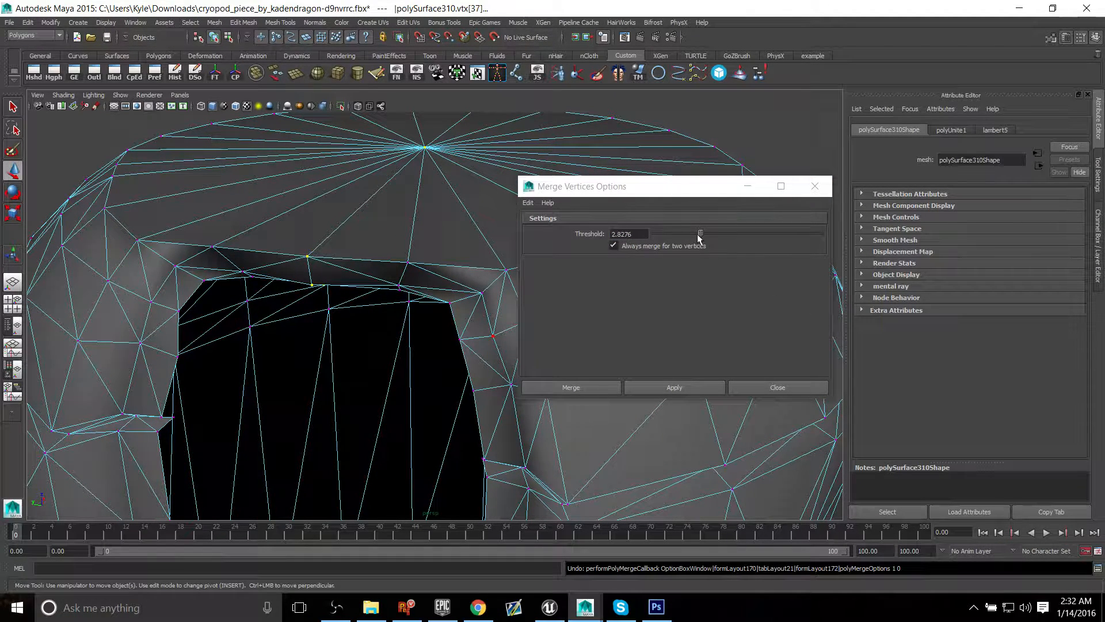
Step: Set the merge threshold to 0.01, merge the selected seam vertices and close the options
drag(700, 233, 658, 236)
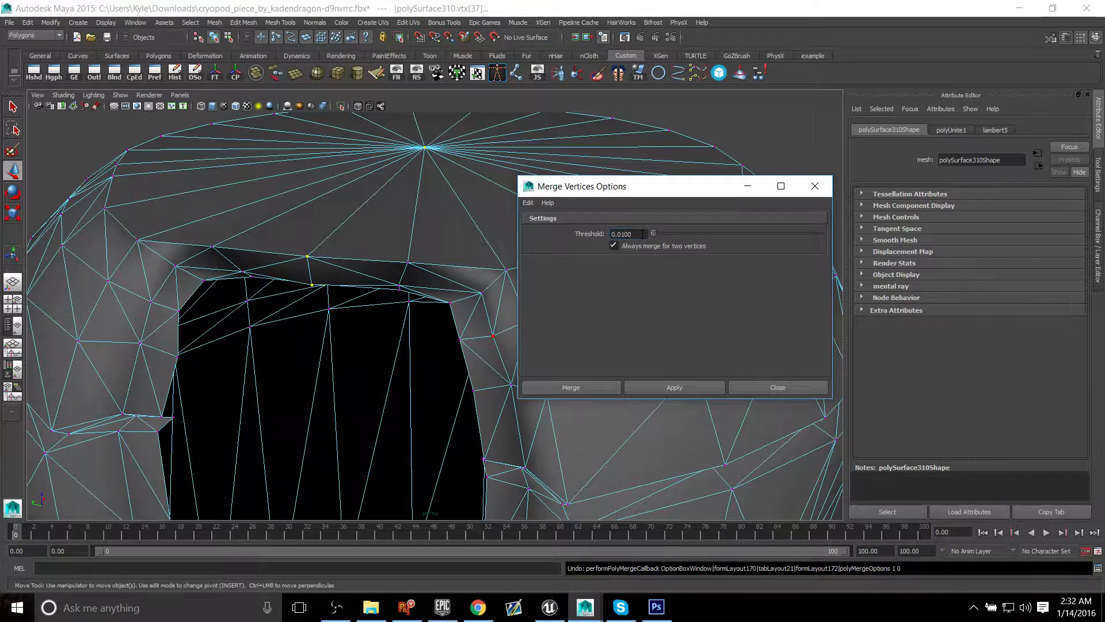
click(706, 387)
click(777, 387)
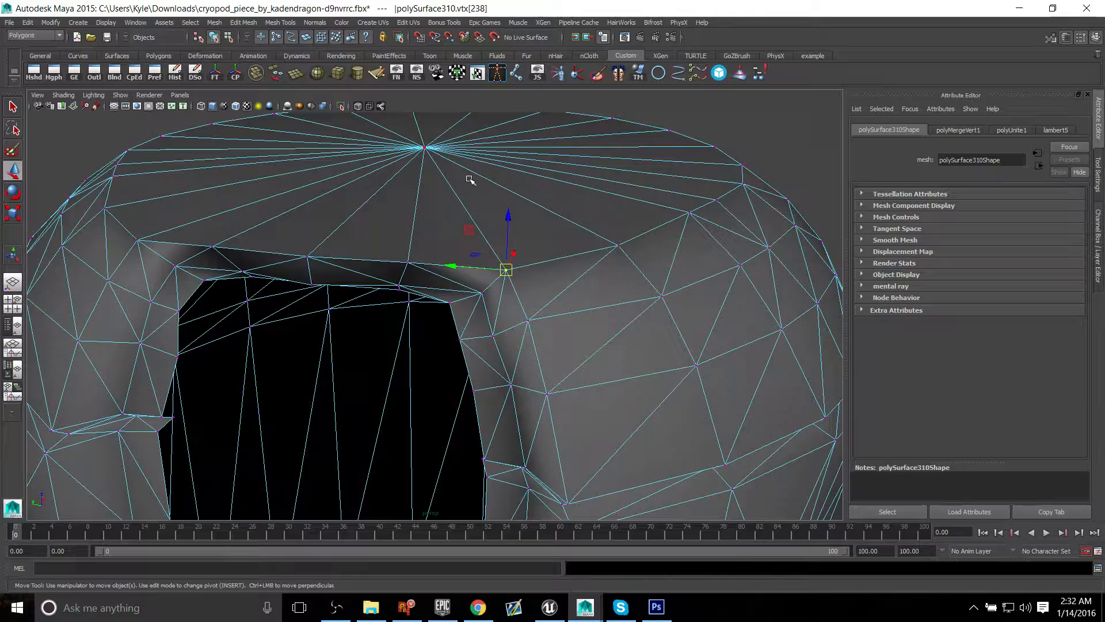
Step: Check the merged seam by picking edges at the centre of the domed top, undoing the last change
right_drag(488, 153, 488, 123)
alt+drag(489, 153, 459, 217)
alt+right_drag(459, 217, 425, 188)
click(425, 189)
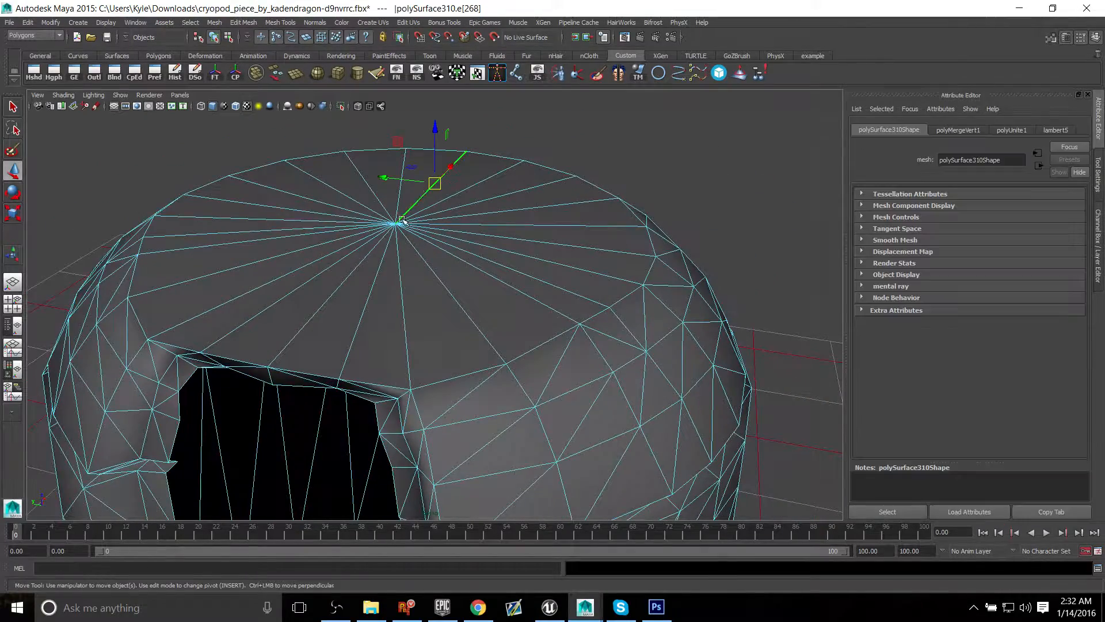
click(340, 280)
alt+drag(341, 280, 403, 244)
drag(294, 288, 346, 278)
key(ctrl+z)
Step: Return the shell to object mode, deselect it and inspect its shading across the centre seam
alt+drag(534, 352, 580, 311)
alt+right_drag(580, 311, 554, 235)
click(553, 235)
mouse_move(557, 262)
alt+mouse_down()
mouse_move(542, 238)
mouse_move(570, 263)
alt+mouse_up()
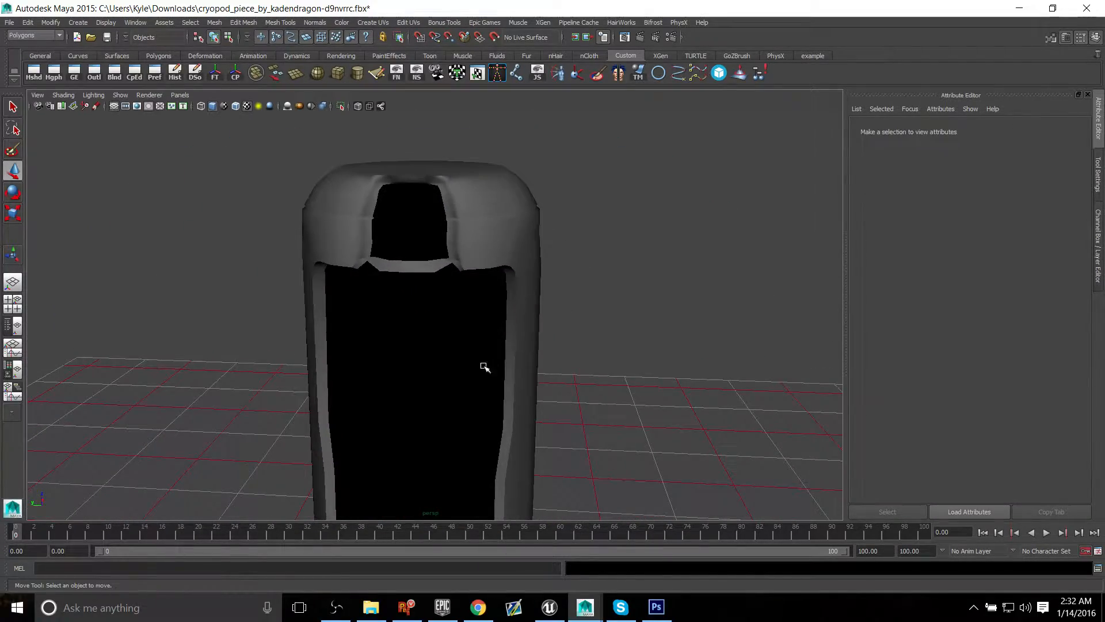
alt+drag(523, 366, 400, 377)
alt+drag(331, 352, 499, 360)
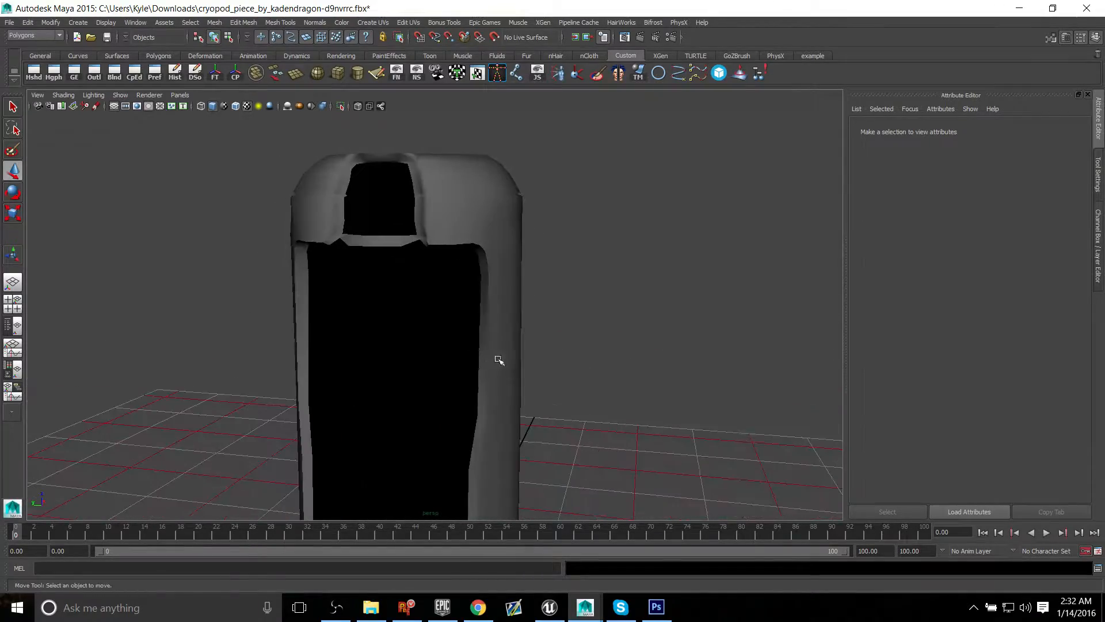
mouse_move(499, 360)
alt+middle_down()
mouse_move(501, 195)
mouse_move(496, 347)
alt+middle_up()
alt+drag(494, 341, 511, 374)
Step: Select the merged shell, show its layout in the UV Texture Editor and move that window clear of the model
click(468, 230)
alt+middle_drag(423, 279, 427, 322)
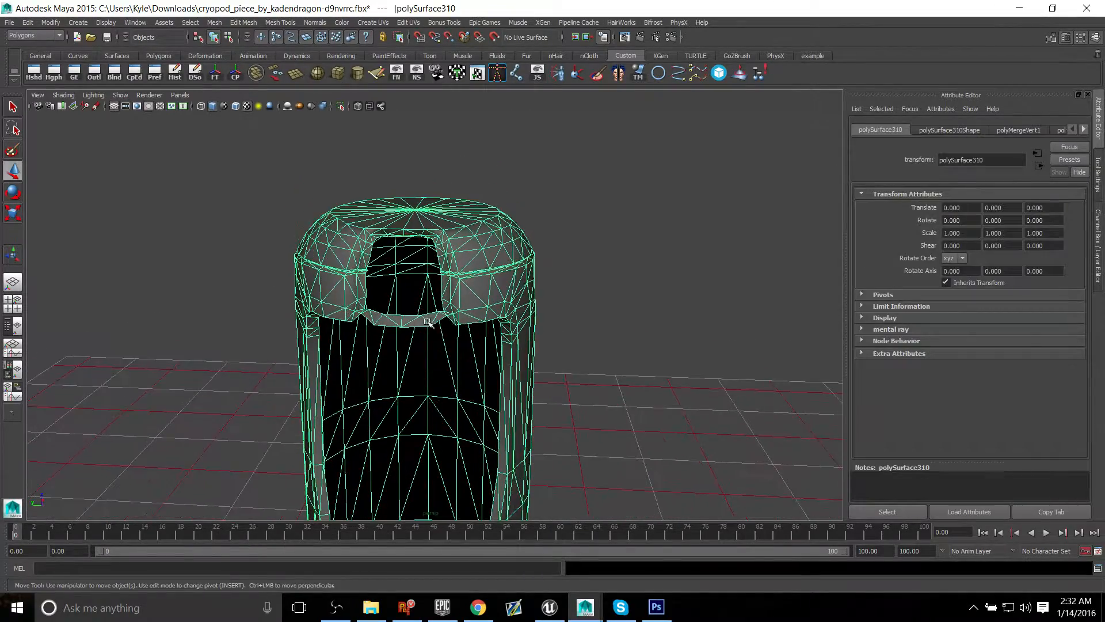
alt+drag(428, 323, 409, 309)
alt+middle_drag(409, 308, 402, 277)
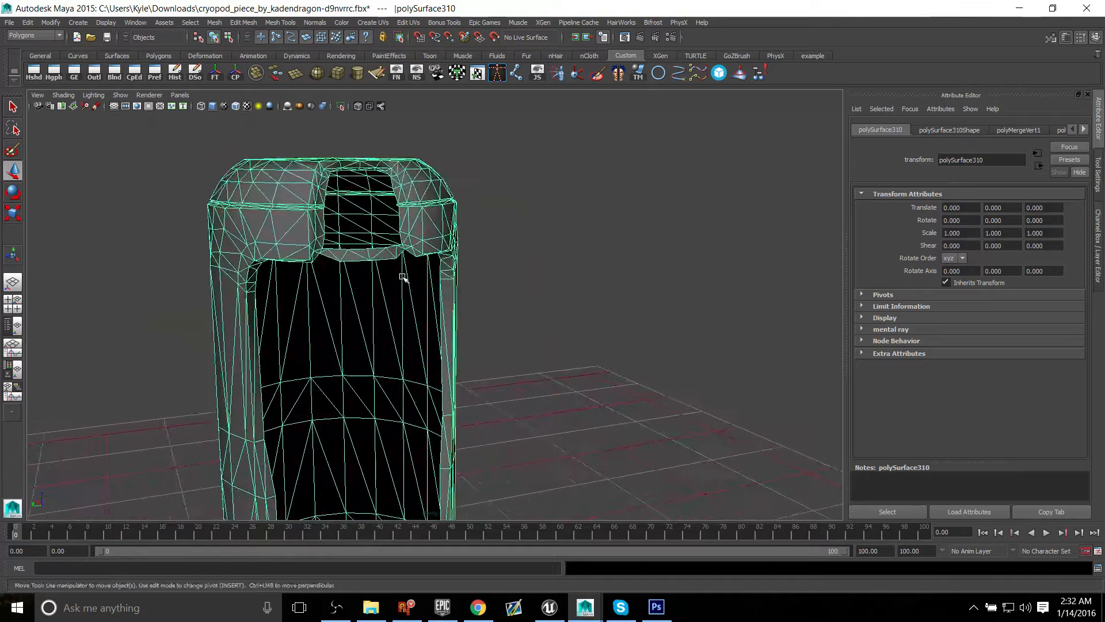
click(477, 79)
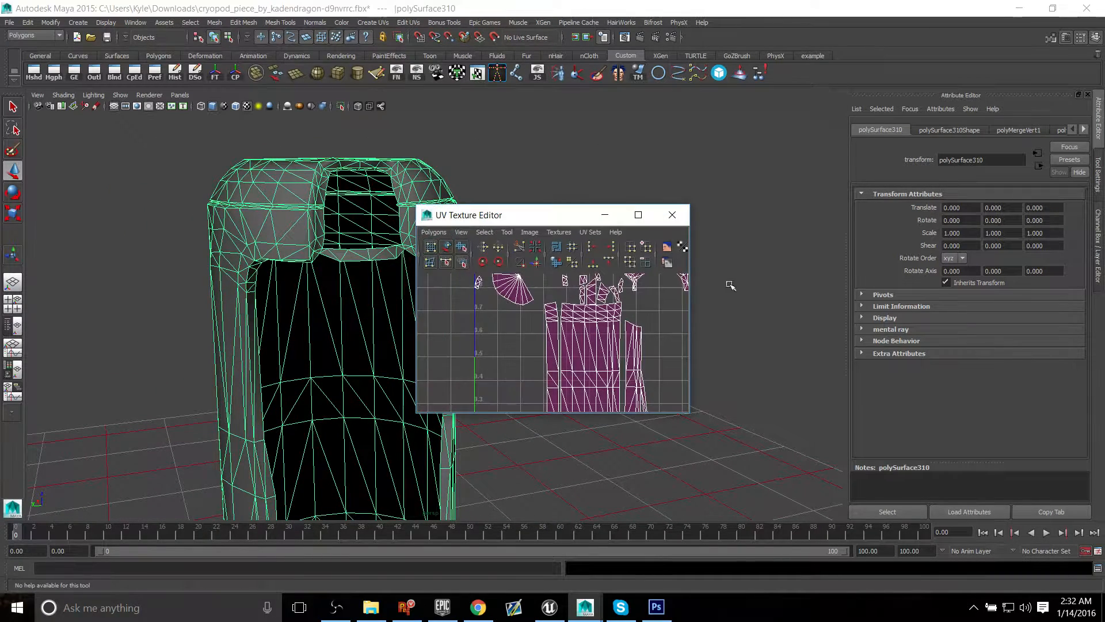
drag(572, 218, 984, 22)
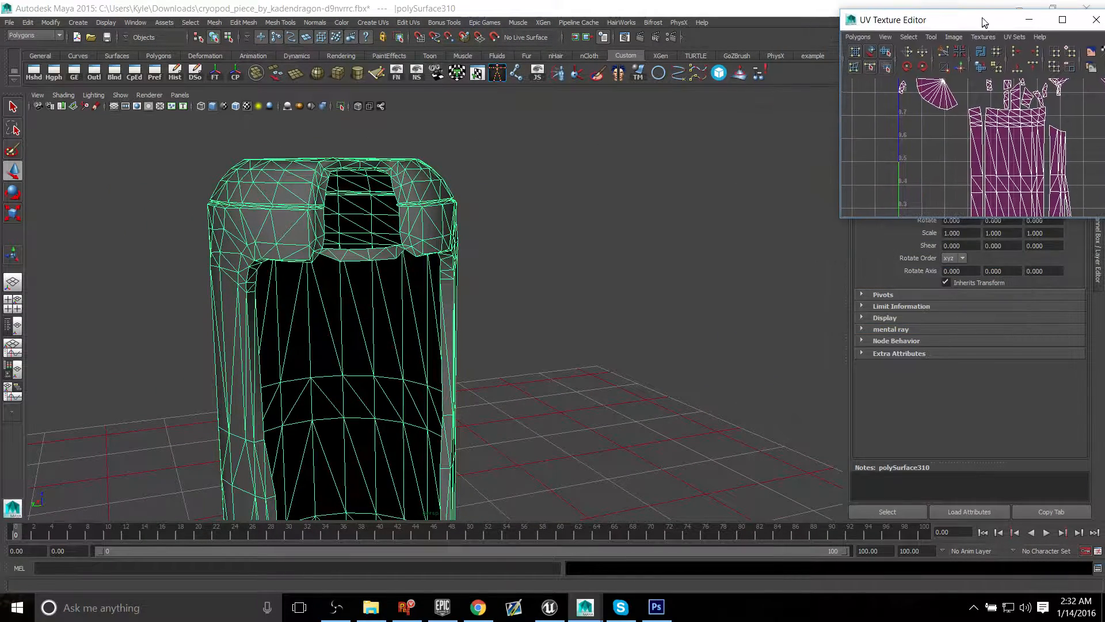
Step: Enlarge the UV Texture Editor to fill the area beside the model and frame the shell's UV layout
drag(839, 218, 584, 501)
drag(801, 13, 764, 7)
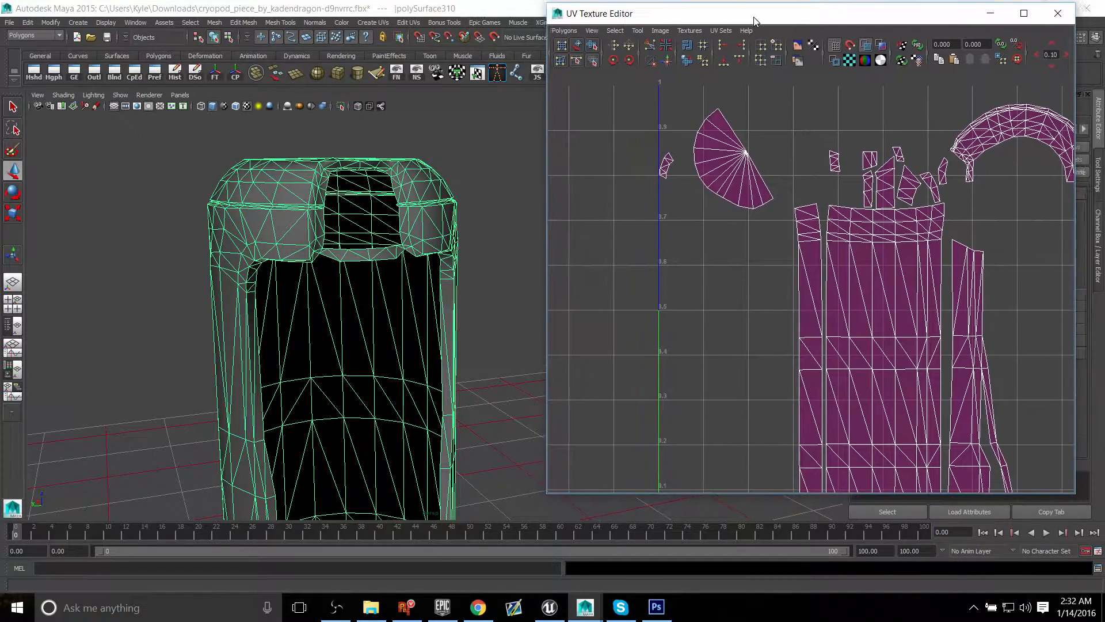
drag(546, 494, 536, 518)
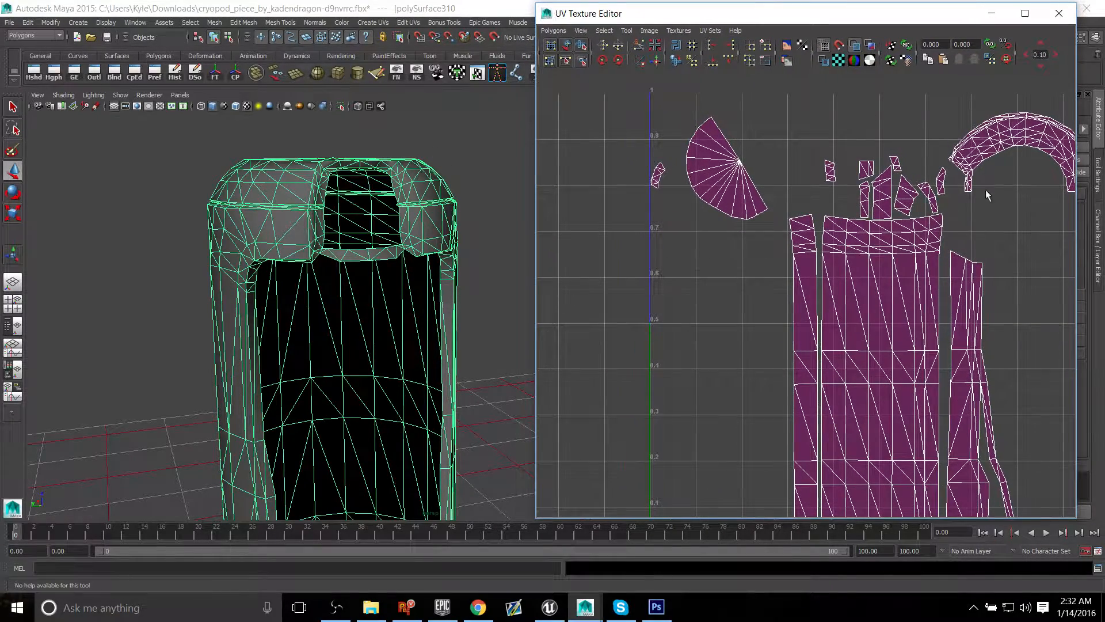
click(408, 23)
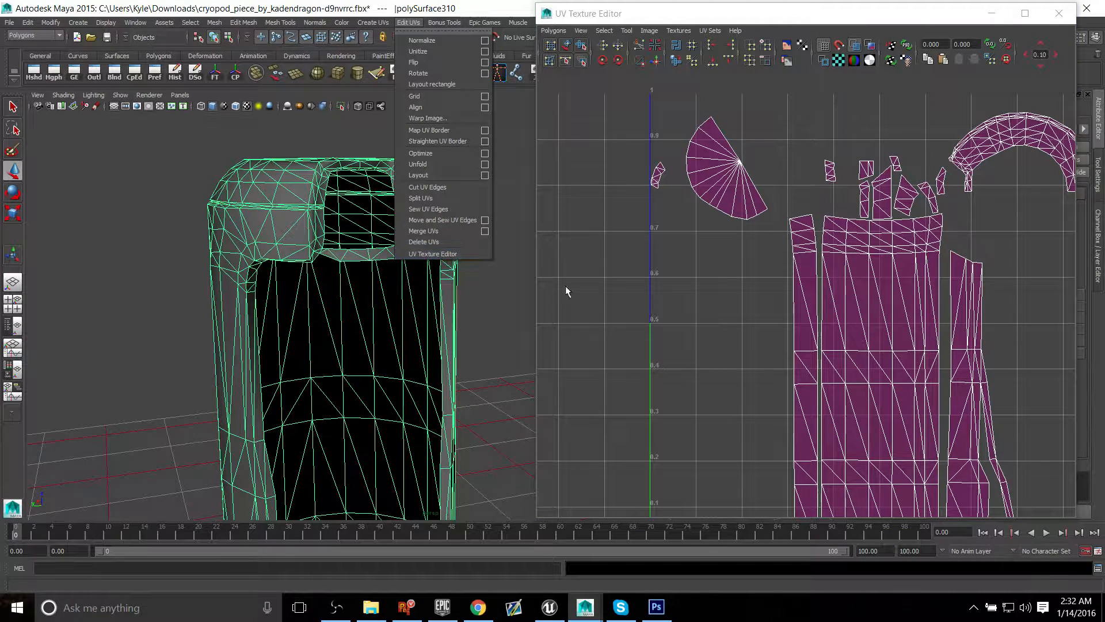
click(865, 379)
mouse_move(890, 287)
alt+middle_down()
mouse_move(817, 273)
mouse_move(830, 299)
alt+middle_up()
Step: Toggle the UV shell shading and the grid off and back on to compare how the layout displays
click(854, 47)
alt+right_drag(830, 300, 787, 283)
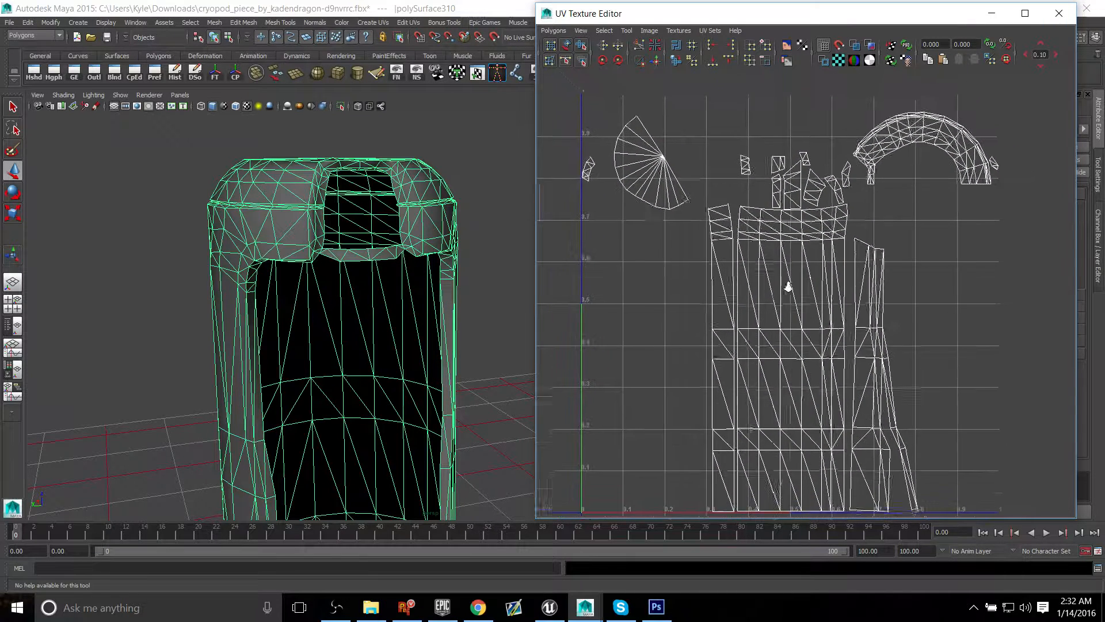
mouse_move(796, 188)
alt+middle_down()
mouse_move(815, 136)
mouse_move(843, 178)
alt+middle_up()
click(825, 47)
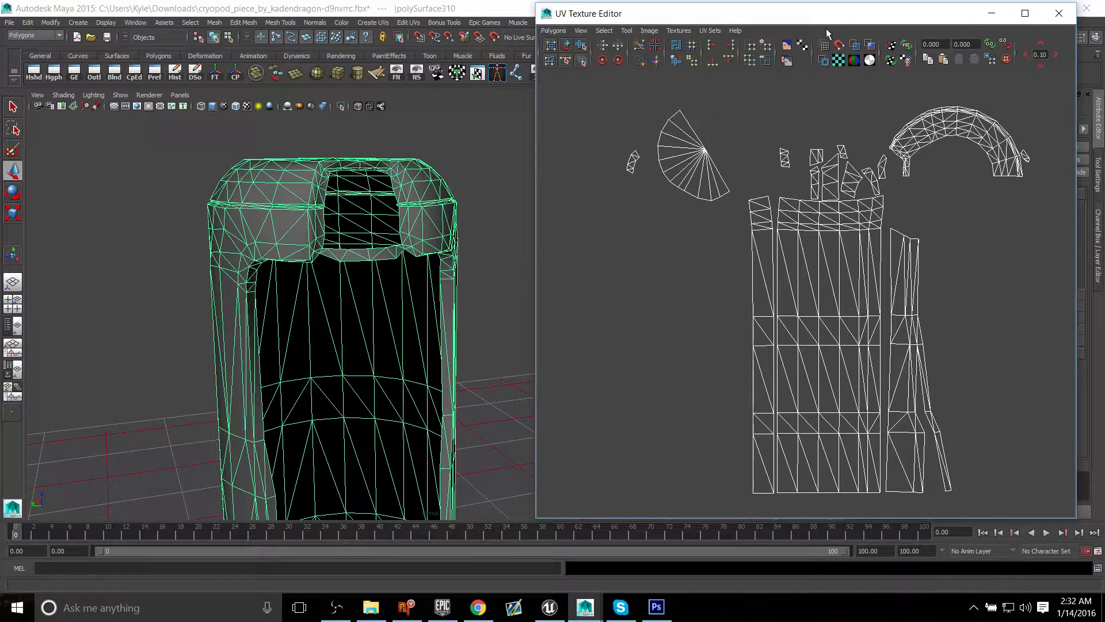
click(863, 47)
click(825, 47)
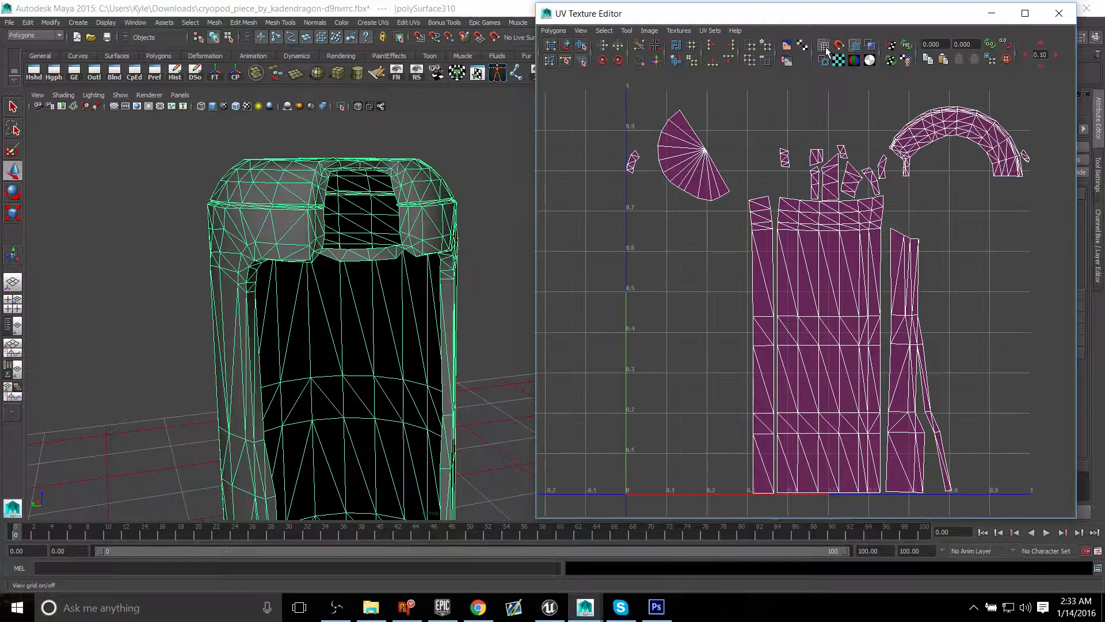
Step: Try moving the fan-shaped cap shell downward in the UV layout, undo the moves and clear the selection
right_drag(688, 153, 658, 145)
click(698, 172)
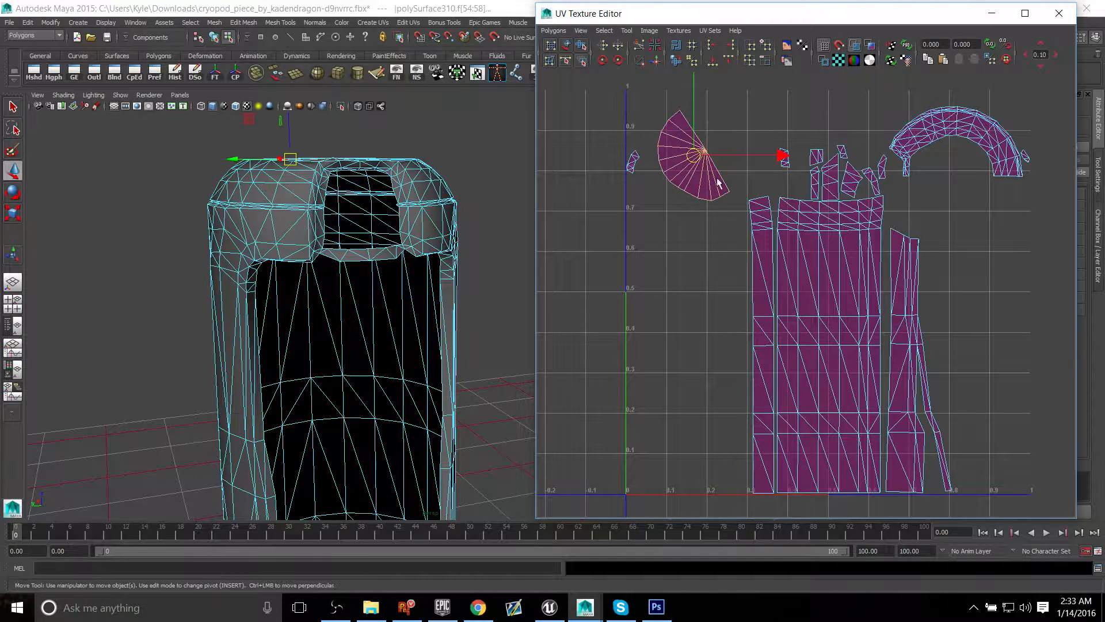
drag(687, 161, 670, 235)
key(ctrl+z)
drag(692, 160, 683, 242)
click(698, 164)
drag(693, 152, 702, 144)
key(ctrl+z)
key(ctrl+z)
key(ctrl+z)
key(ctrl+z)
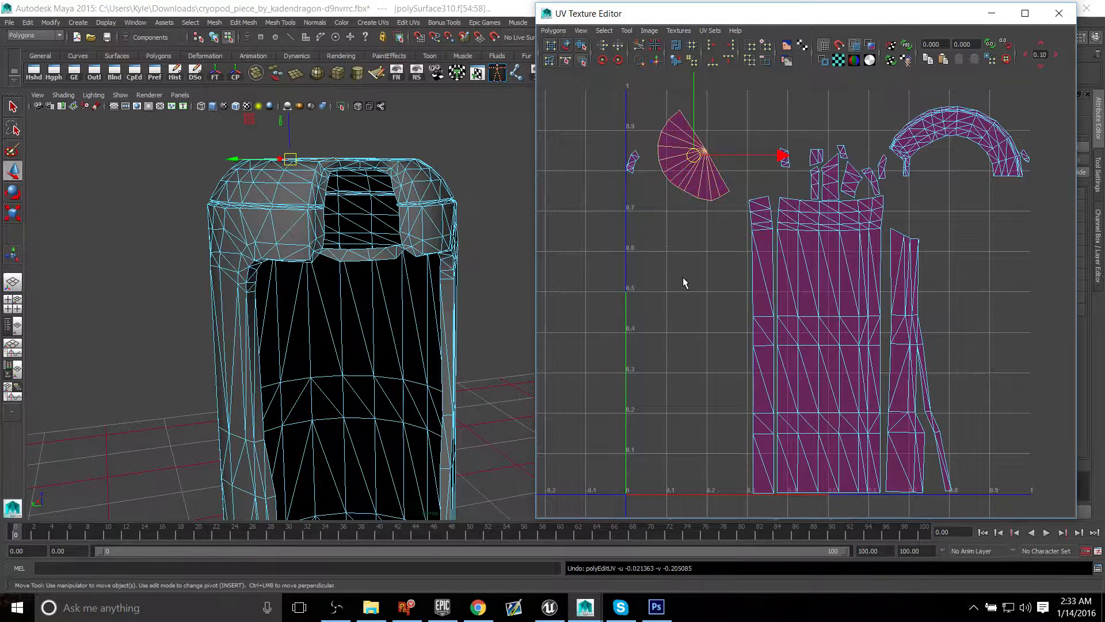
click(690, 228)
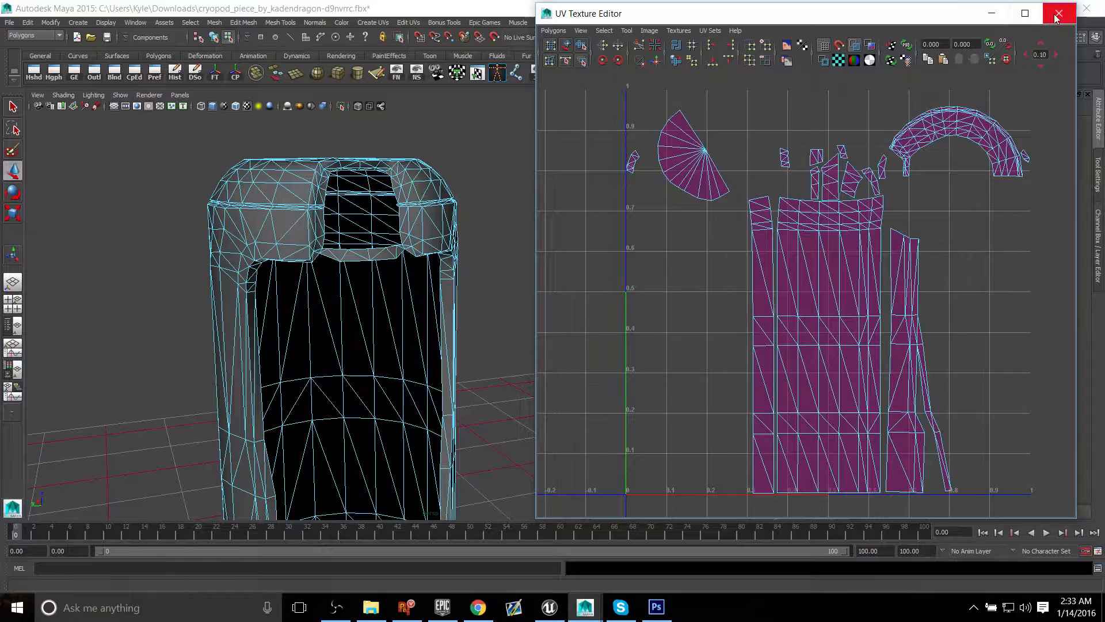
Step: Deselect the shell and examine its shading around the front opening and across the domed cap
alt+drag(323, 172, 333, 216)
scroll(397, 276, up, 5)
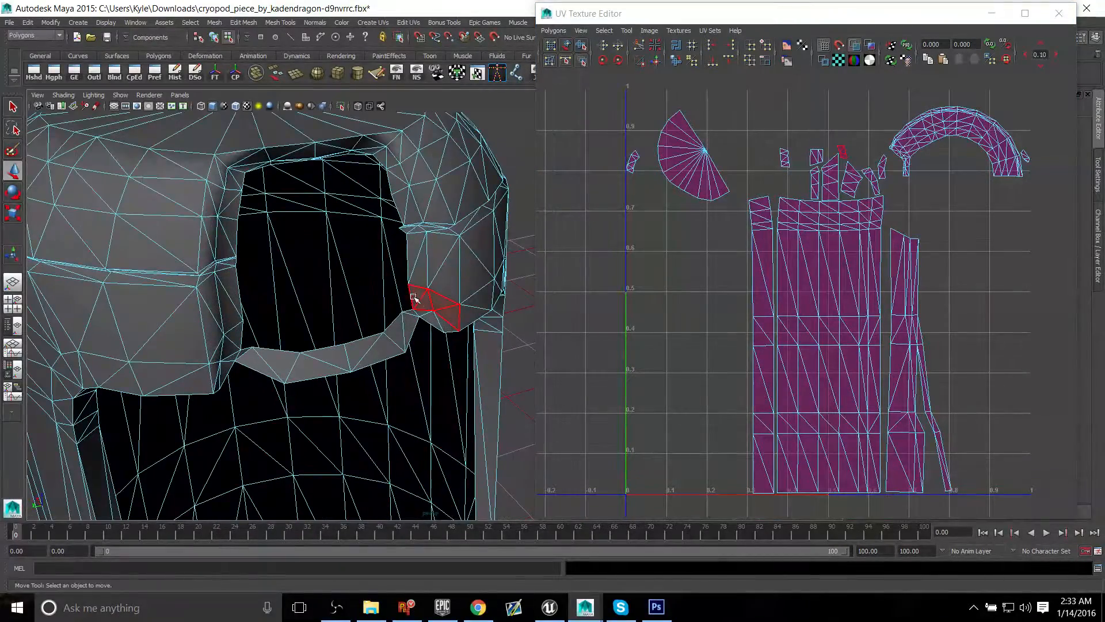
right_drag(418, 301, 465, 287)
alt+drag(303, 343, 392, 291)
alt+middle_drag(392, 292, 394, 376)
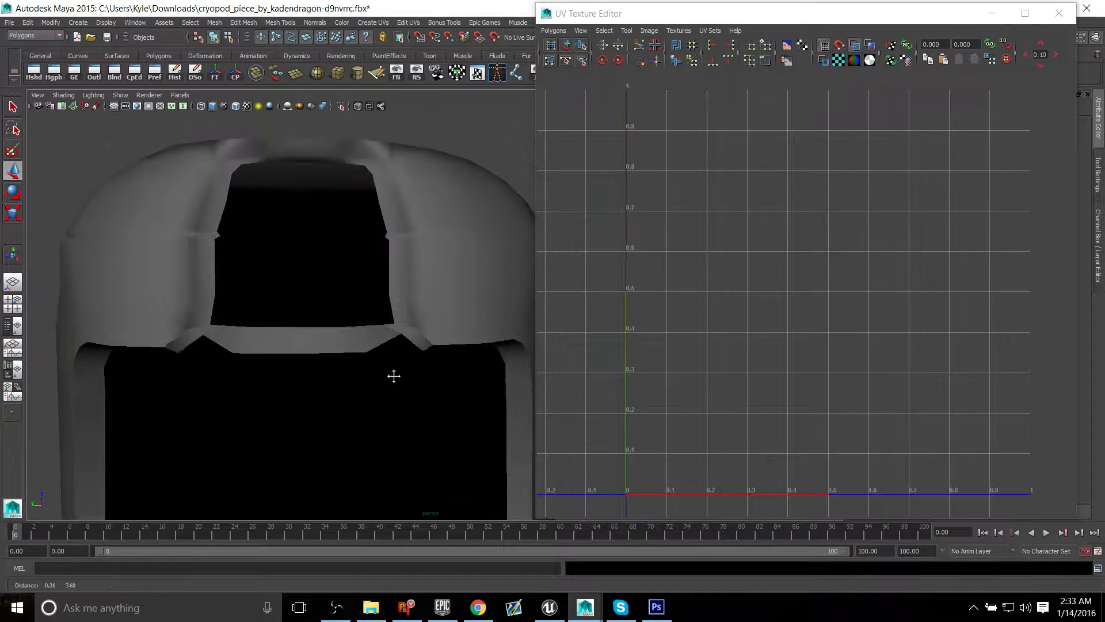
alt+drag(155, 215, 167, 242)
alt+drag(153, 350, 216, 224)
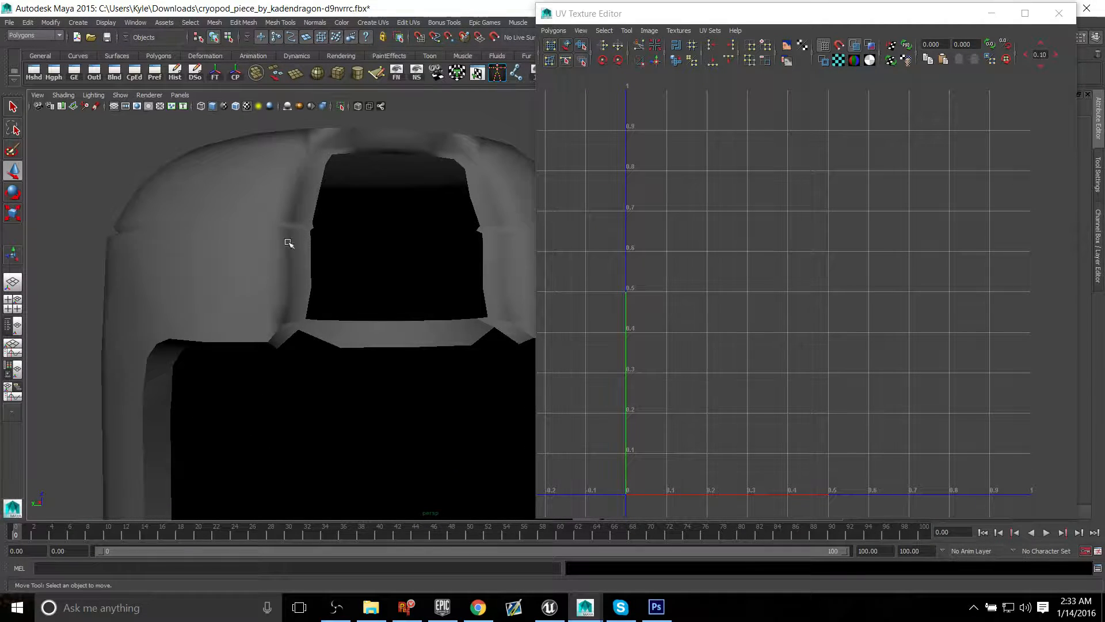
alt+drag(289, 243, 398, 261)
alt+drag(283, 261, 493, 324)
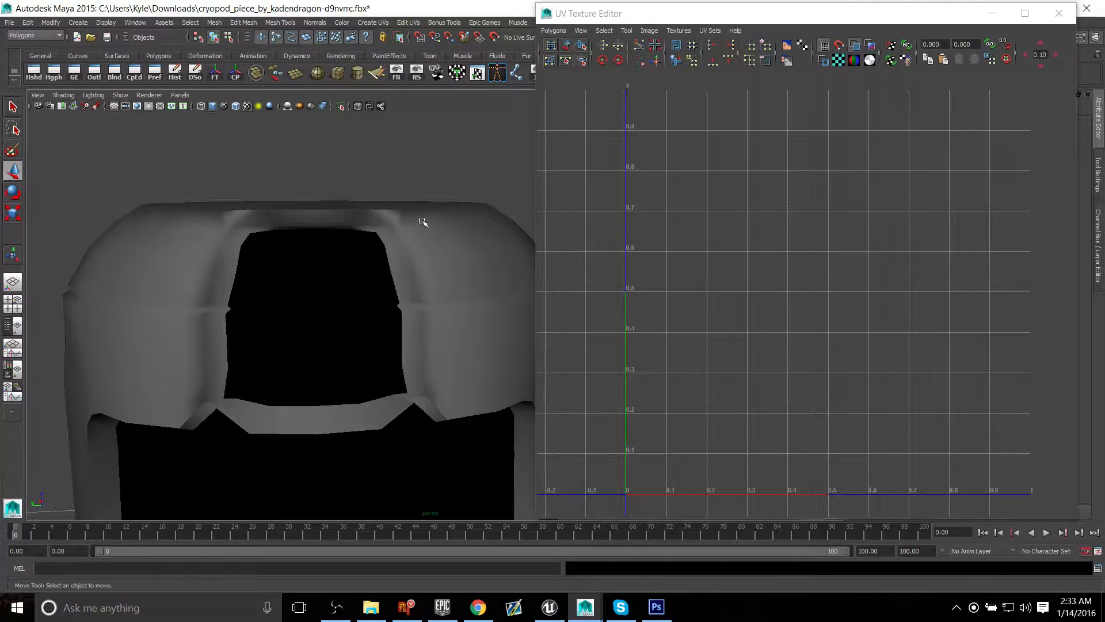
alt+drag(375, 302, 342, 281)
Step: Reselect the shell and, in the side view, select all faces of the domed cap above the groove
click(409, 250)
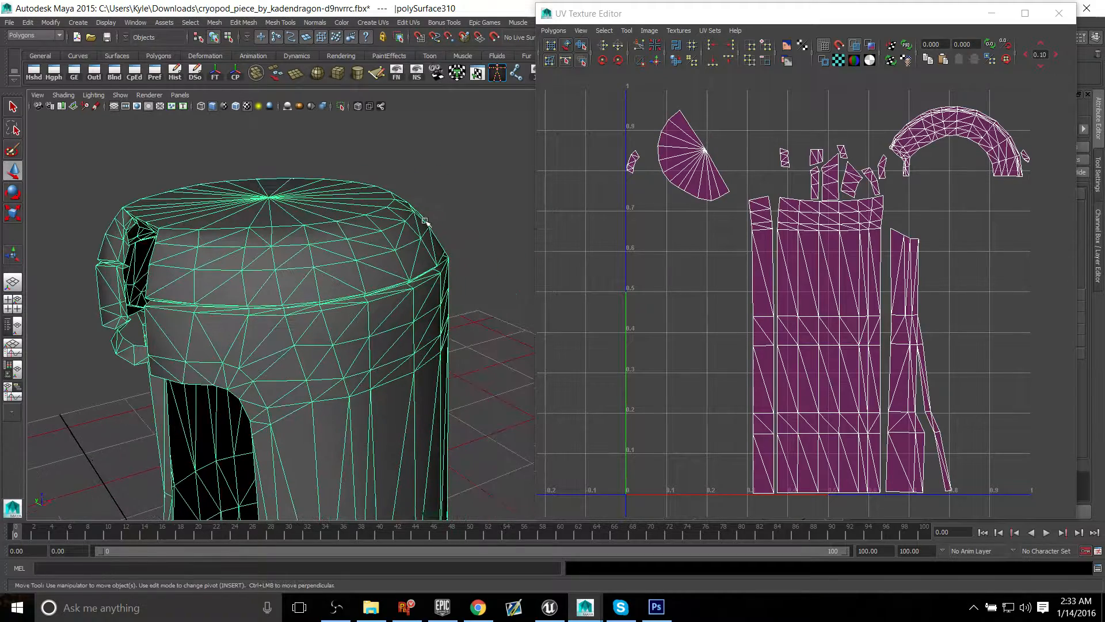
alt+middle_drag(306, 246, 333, 225)
key(space)
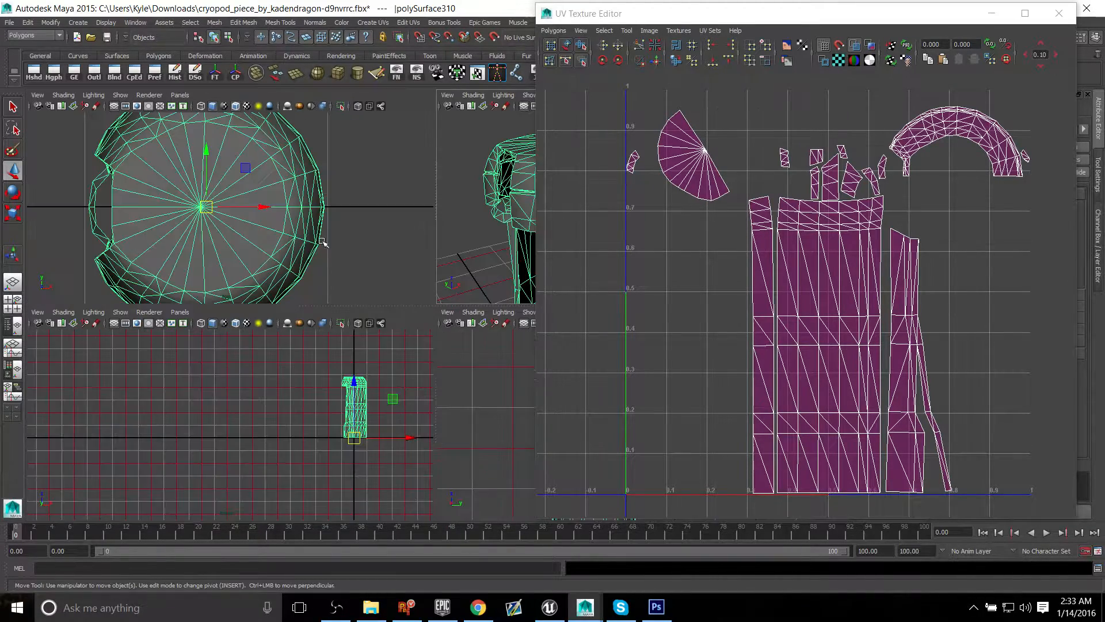
key(f)
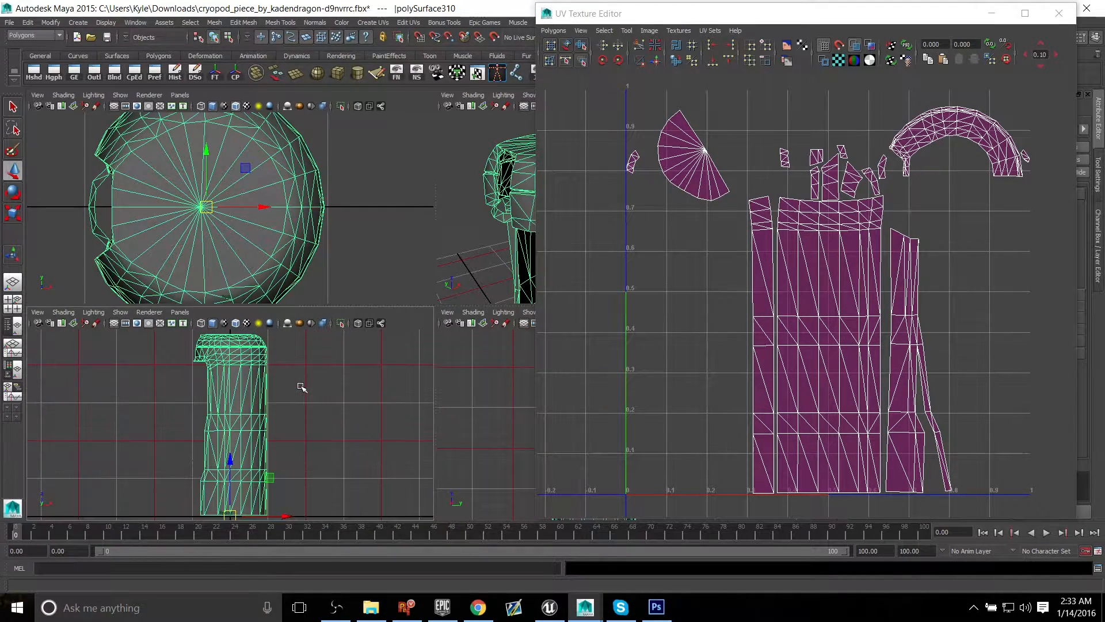
key(space)
alt+middle_drag(353, 153, 241, 311)
alt+right_drag(351, 329, 460, 350)
alt+middle_drag(230, 308, 448, 318)
mouse_move(294, 304)
alt+middle_down()
mouse_move(283, 301)
mouse_move(307, 294)
mouse_move(310, 314)
alt+middle_up()
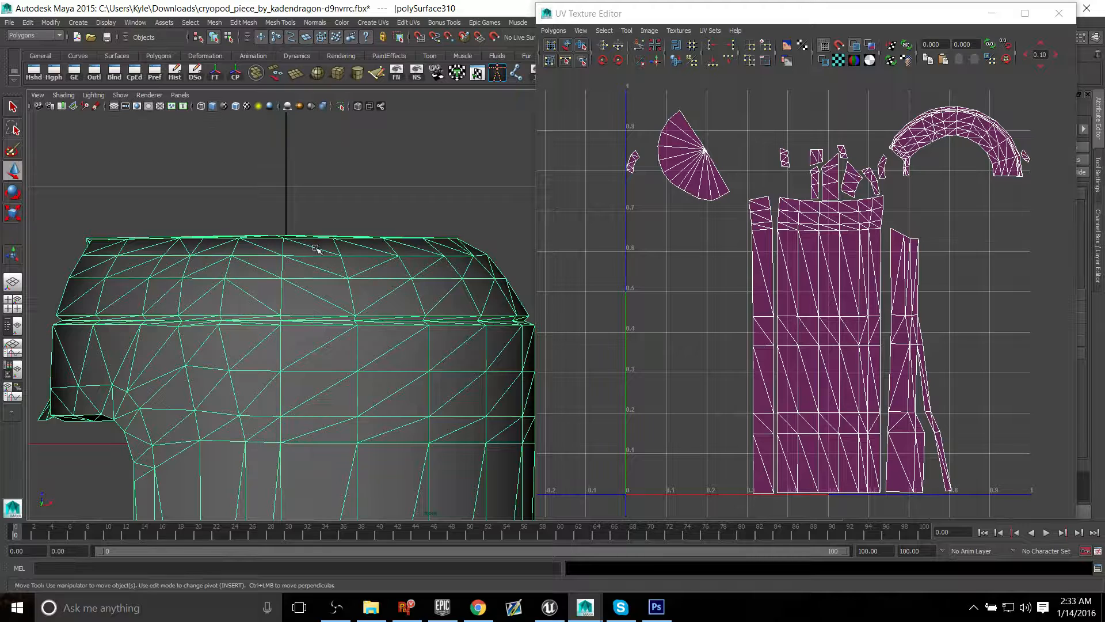
right_drag(315, 249, 317, 268)
drag(44, 176, 562, 316)
key(f)
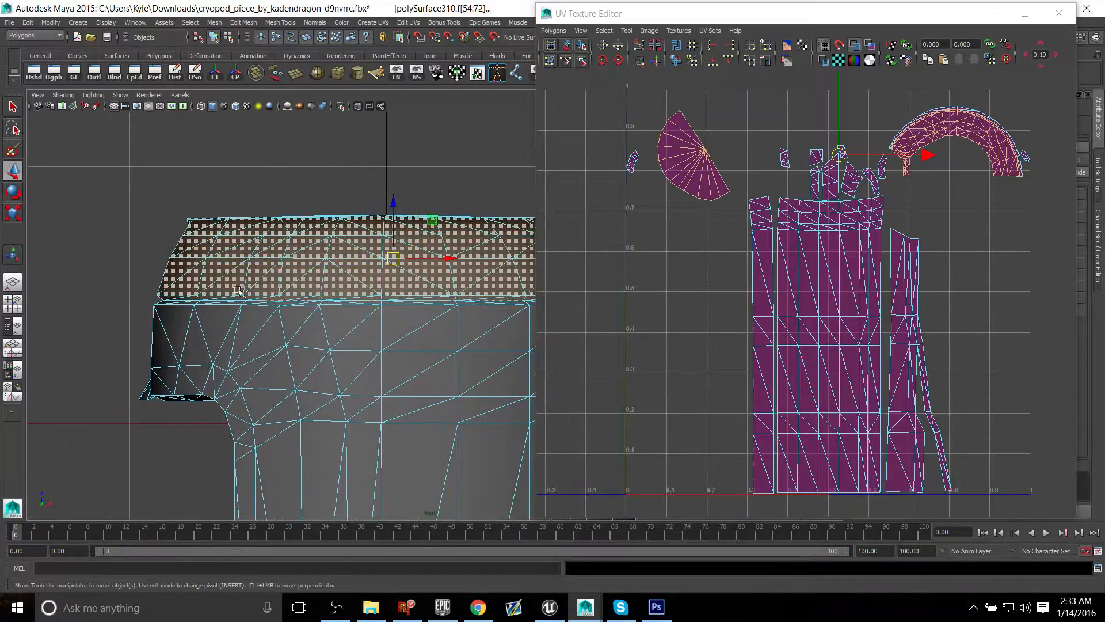
Step: Check the lower boundary of the selected cap faces along the groove and their shells in the UV layout
alt+middle_drag(424, 328, 568, 328)
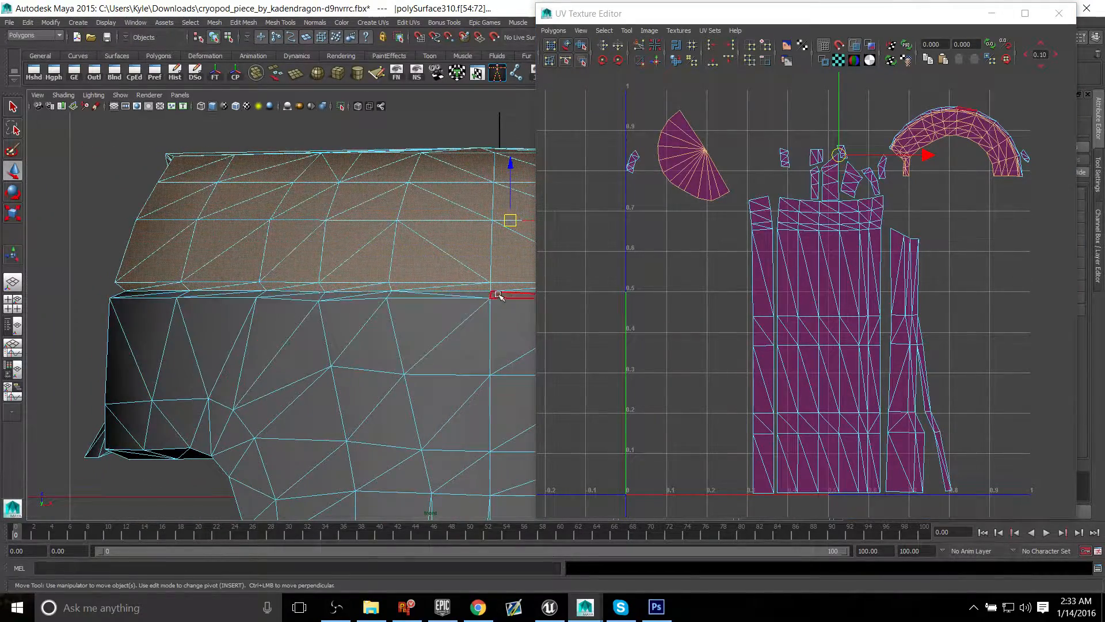
alt+middle_drag(486, 296, 296, 331)
alt+right_drag(296, 331, 222, 308)
scroll(254, 340, down, 1)
alt+middle_drag(222, 308, 212, 340)
alt+middle_drag(680, 195, 709, 258)
scroll(782, 259, down, 1)
Step: Show the cap from above and review the Create UVs Based On Camera options without applying them
key(space)
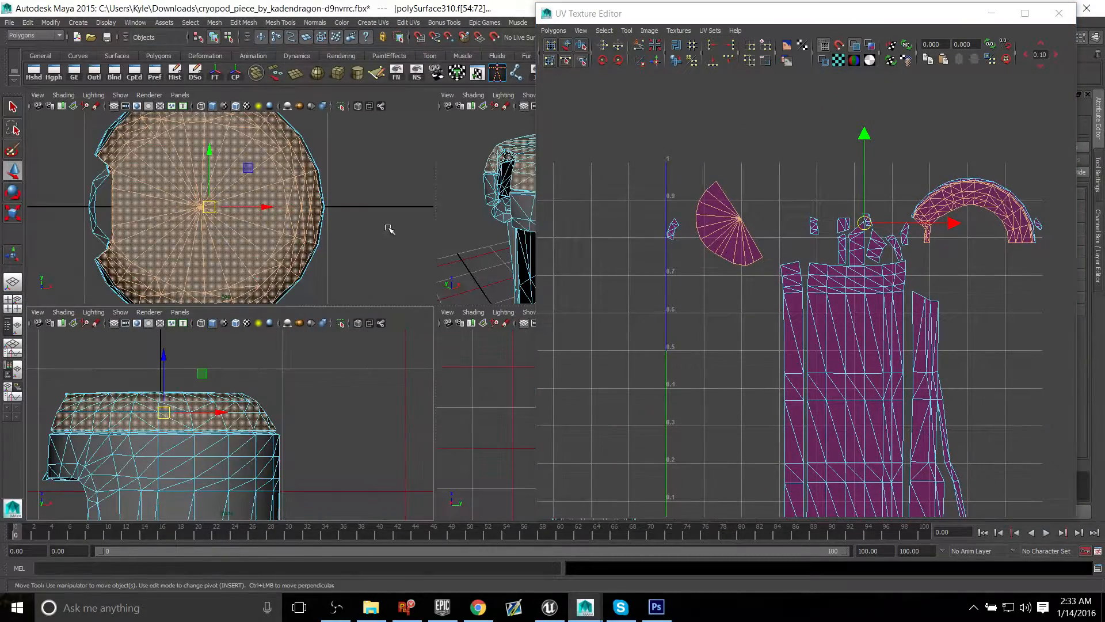
key(space)
scroll(329, 264, down, 2)
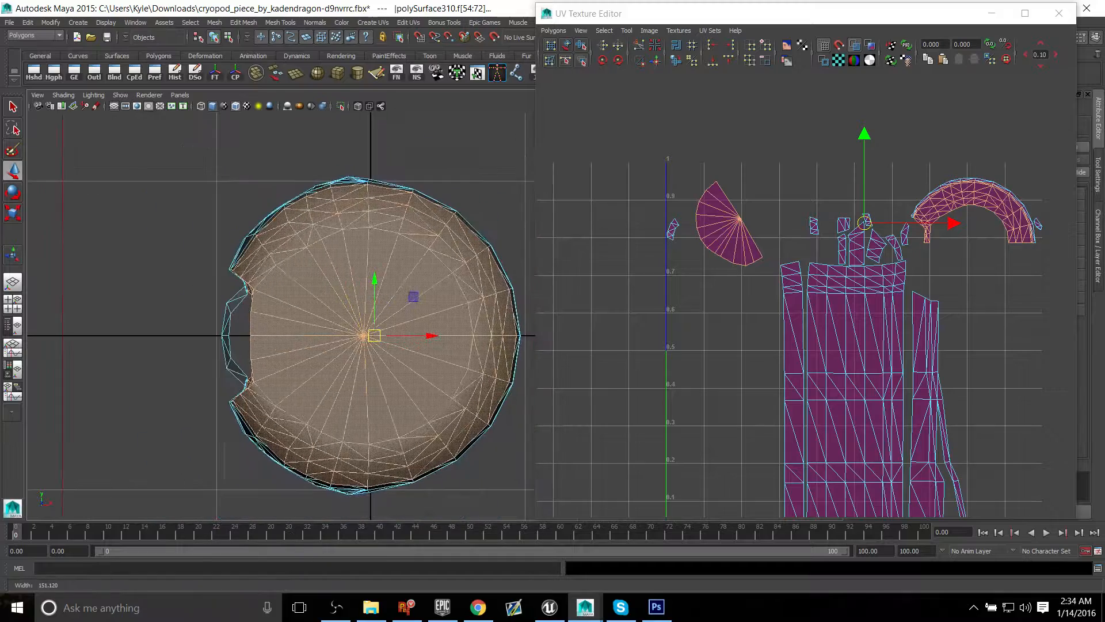
alt+middle_drag(329, 264, 223, 200)
alt+middle_drag(375, 269, 374, 310)
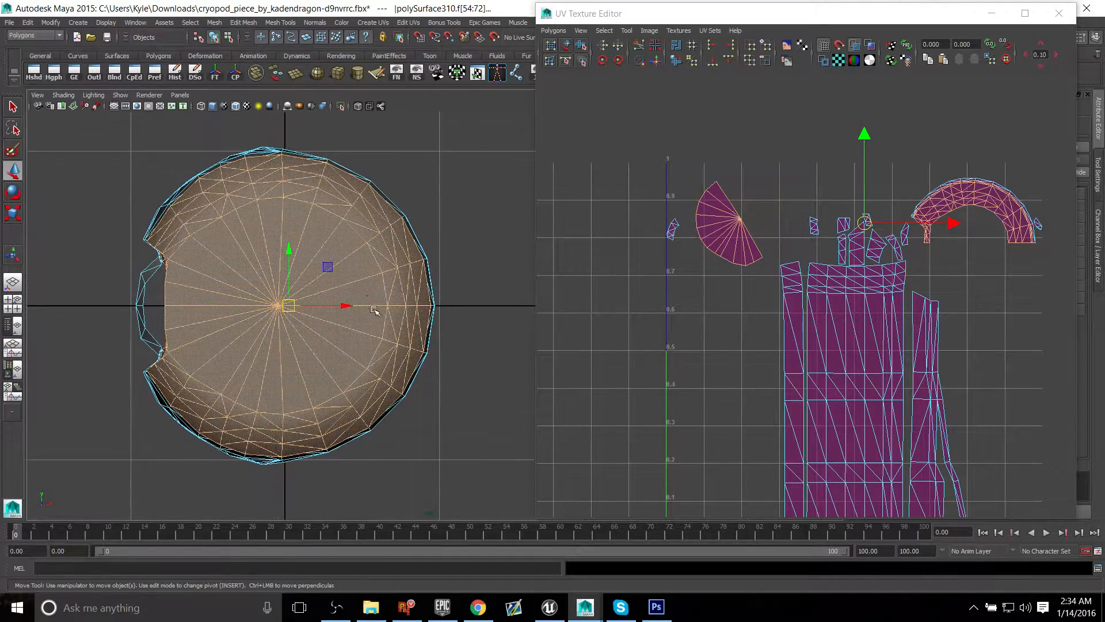
click(373, 22)
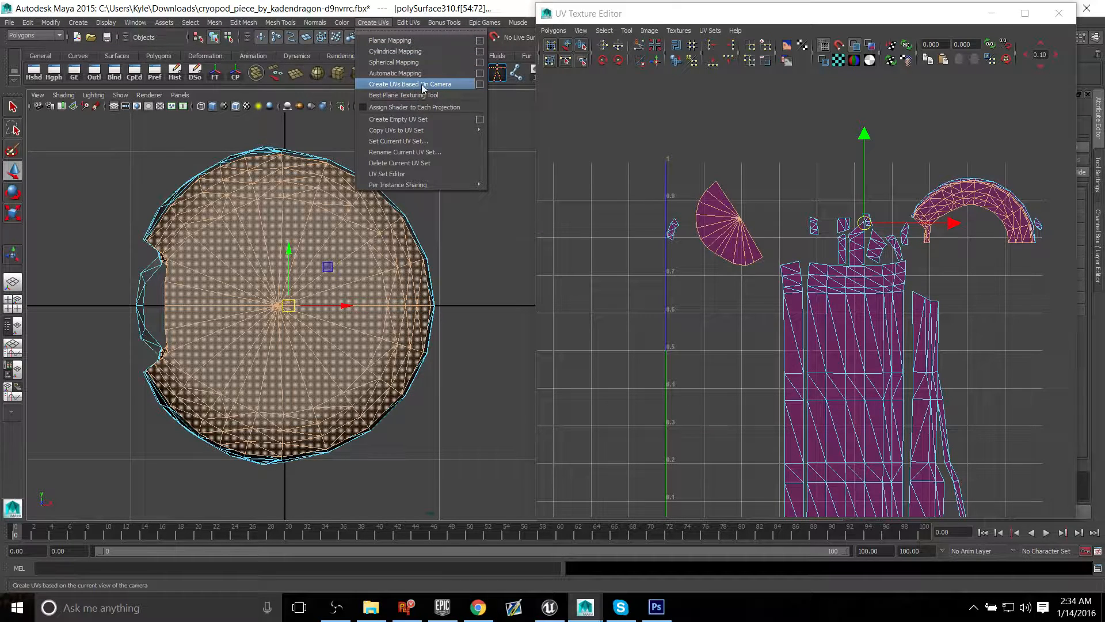
click(479, 84)
drag(495, 208, 610, 187)
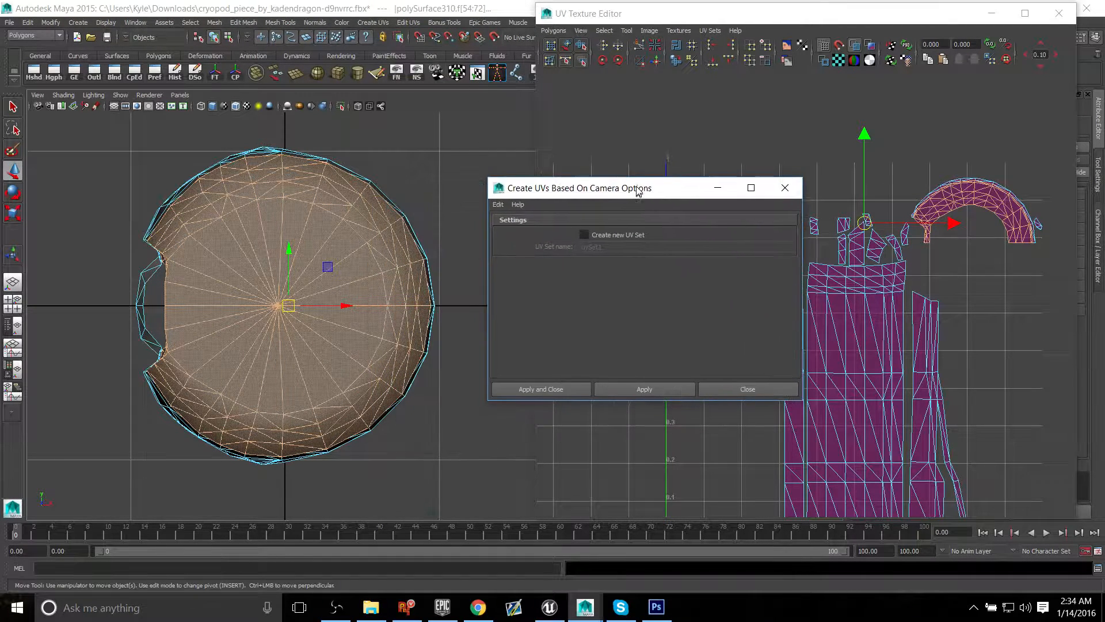
click(785, 186)
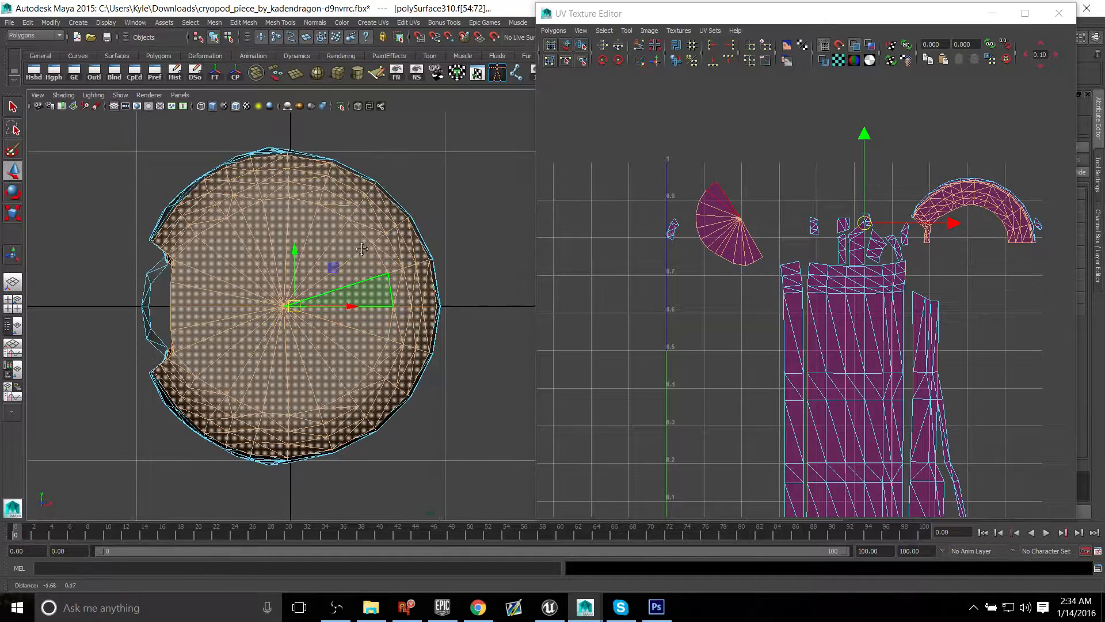
Step: Try Create UVs Based On Camera on the selected cap faces from several perspective angles
key(space)
key(space)
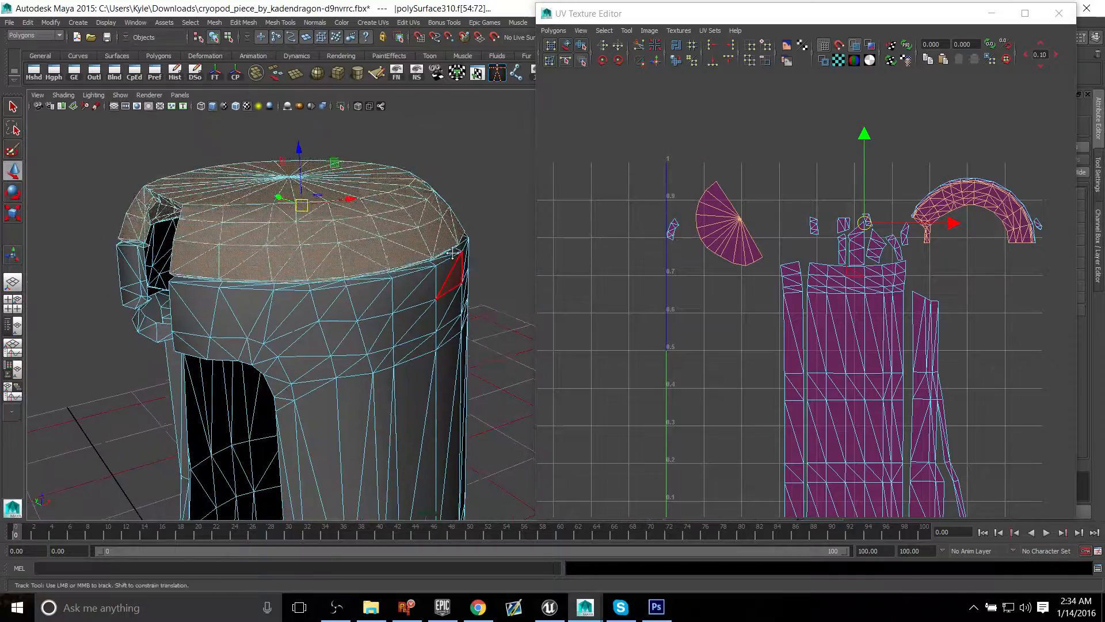
alt+drag(495, 242, 467, 295)
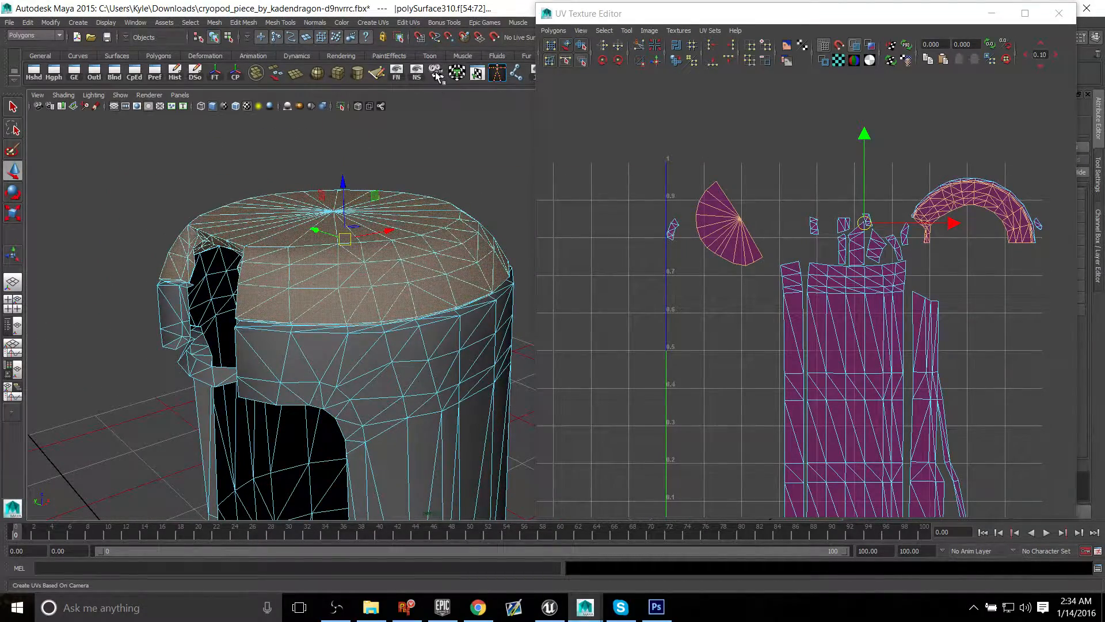
click(438, 78)
alt+middle_drag(796, 453, 784, 364)
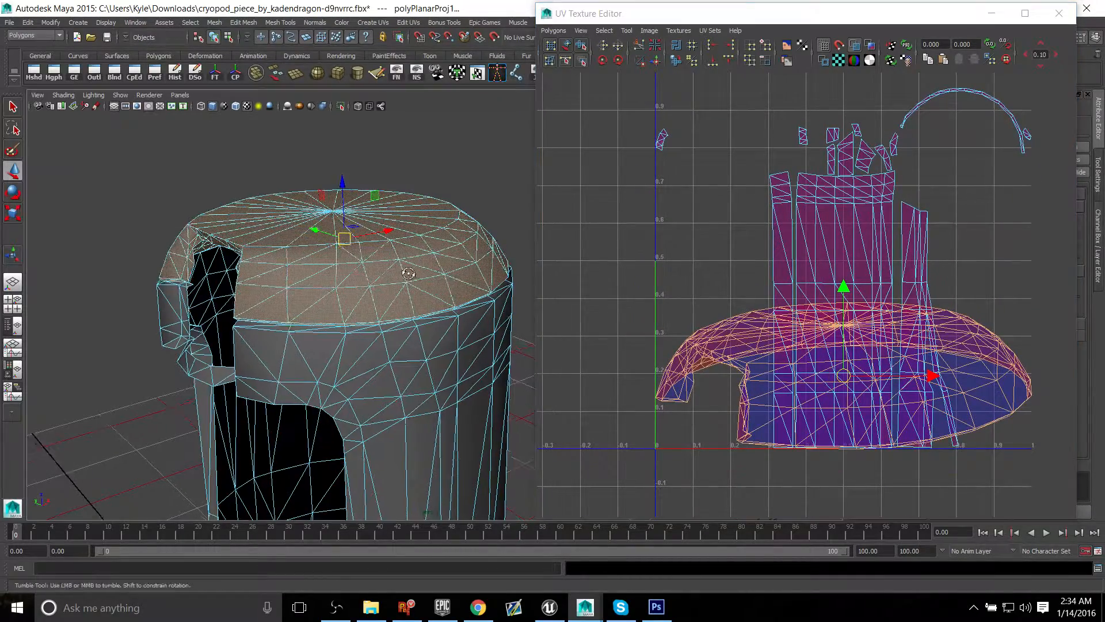
alt+drag(345, 271, 351, 322)
click(438, 73)
alt+drag(432, 276, 431, 312)
click(426, 72)
Step: Project new UVs onto the selected cap faces from the top view with Create UVs Based On Camera
key(space)
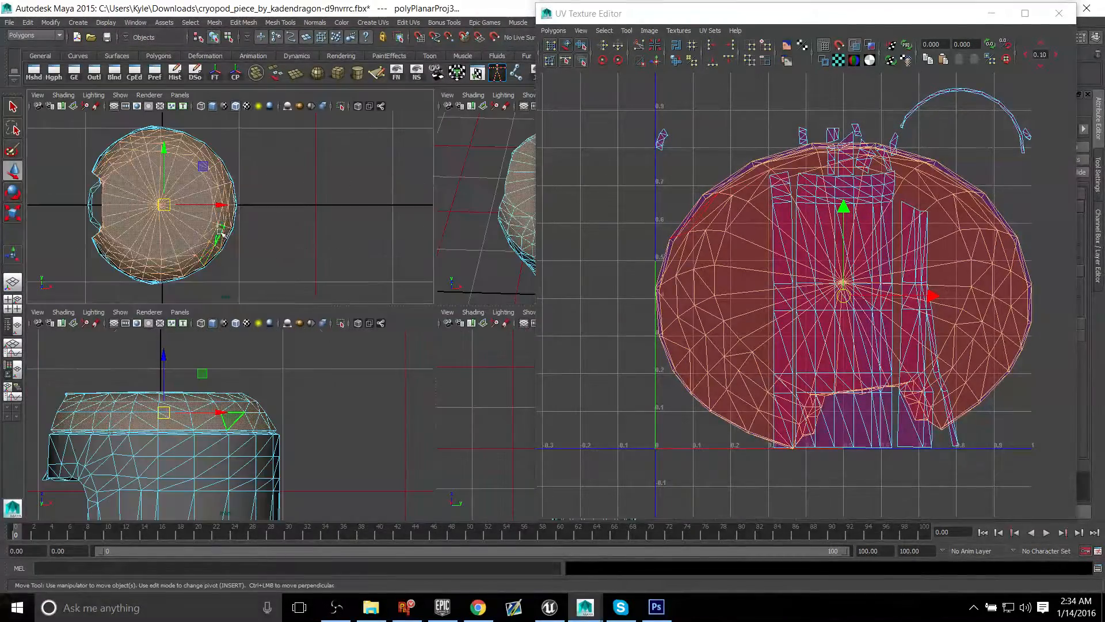
key(space)
click(435, 74)
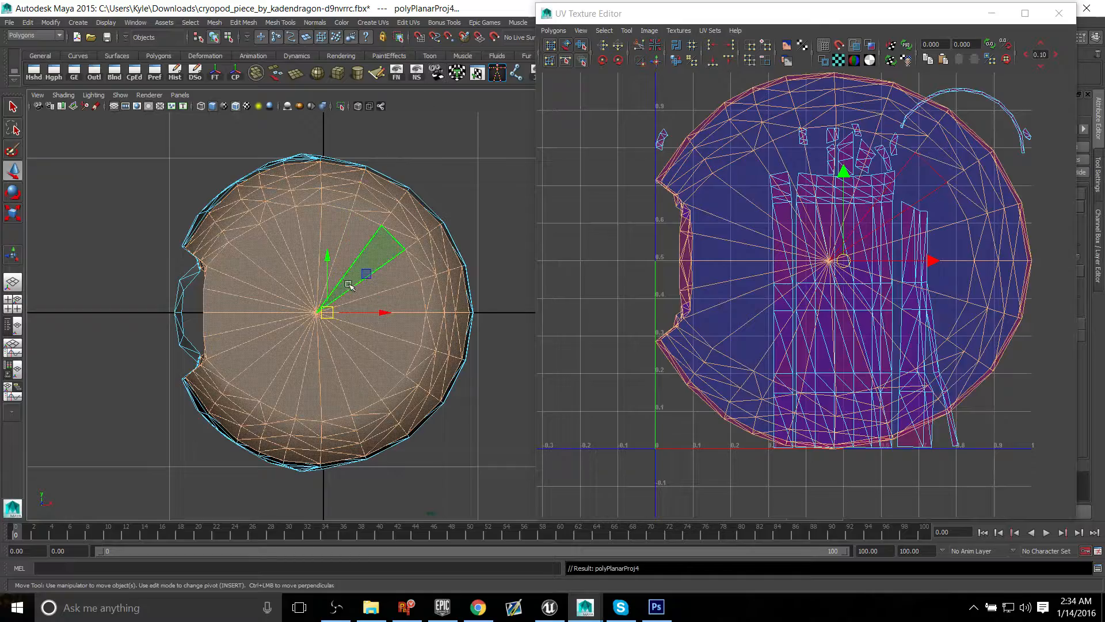
Step: Return to the perspective view and move the projected cap shell about 1 unit in negative U, clear of the other shells
key(space)
key(space)
alt+drag(437, 207, 373, 222)
alt+middle_drag(780, 260, 819, 320)
alt+right_drag(820, 320, 758, 280)
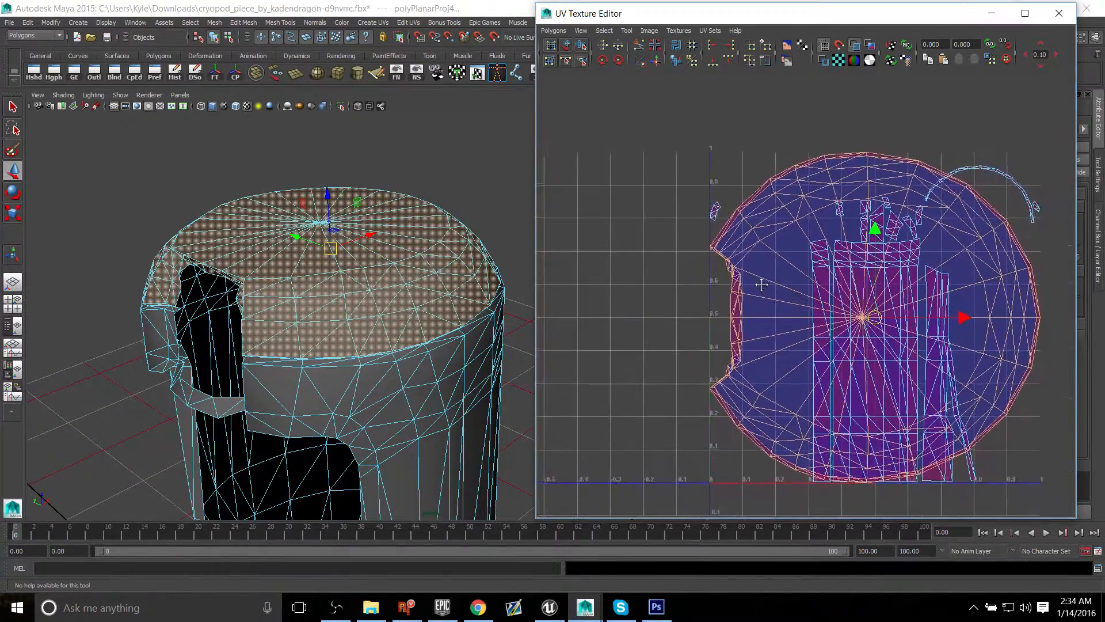
alt+middle_drag(761, 282, 800, 256)
drag(999, 289, 666, 289)
alt+middle_drag(722, 311, 925, 358)
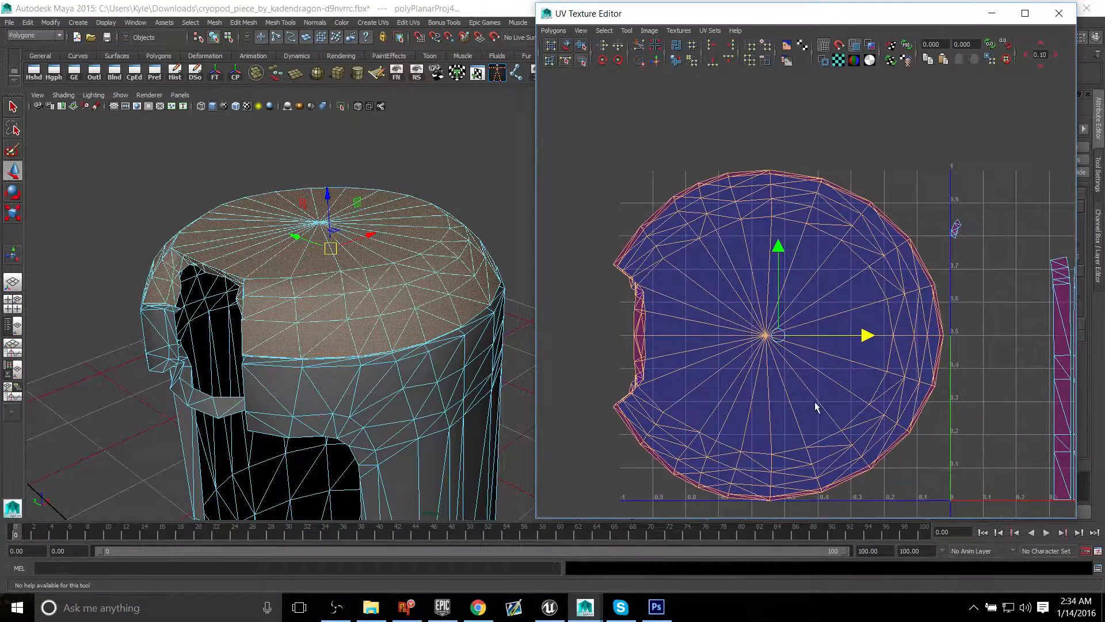
Step: Turn off shell shading, display UV distortion to examine stretching around the cap, and hide the distortion display again
alt+middle_drag(815, 403, 797, 354)
alt+right_drag(774, 339, 862, 118)
click(853, 49)
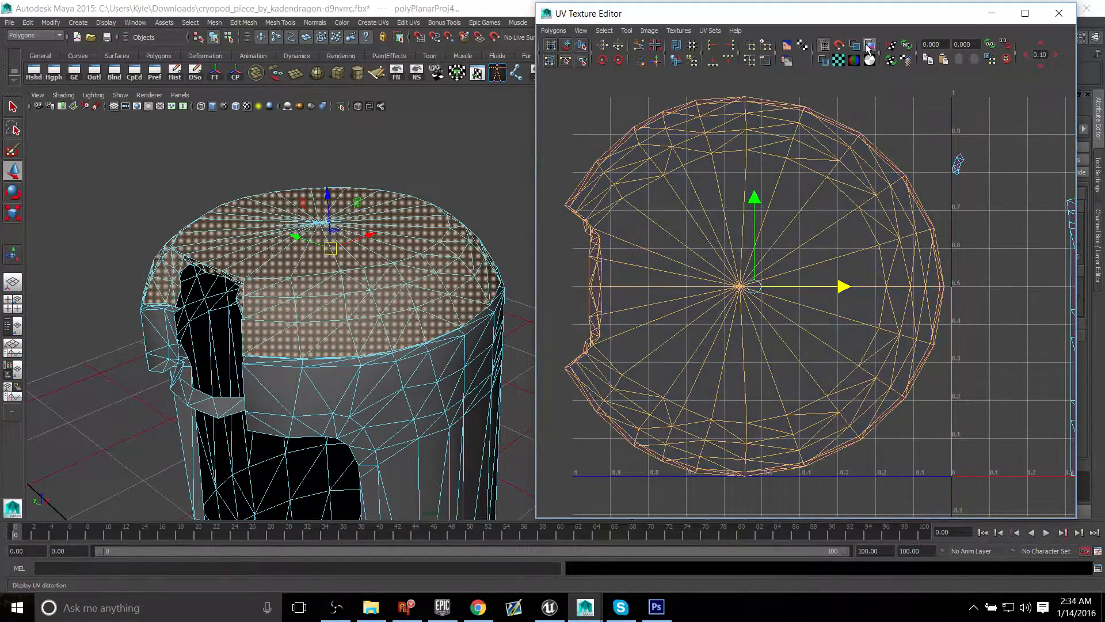
click(868, 50)
mouse_move(213, 389)
alt+mouse_down()
mouse_move(279, 358)
mouse_move(253, 375)
alt+mouse_up()
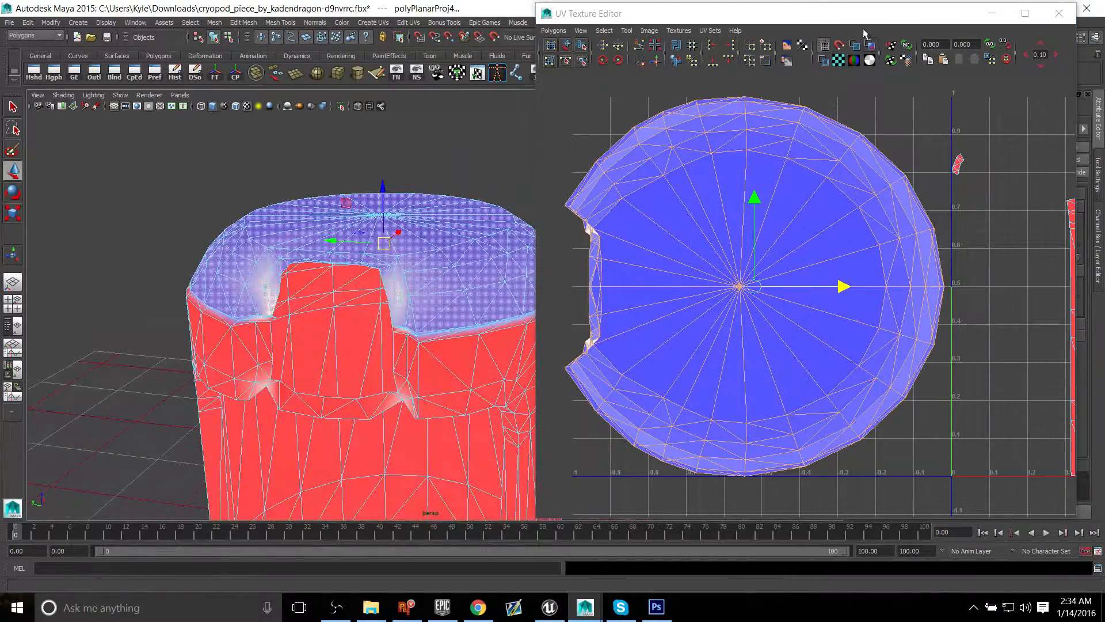
click(868, 50)
alt+drag(510, 214, 412, 233)
alt+right_drag(413, 233, 461, 289)
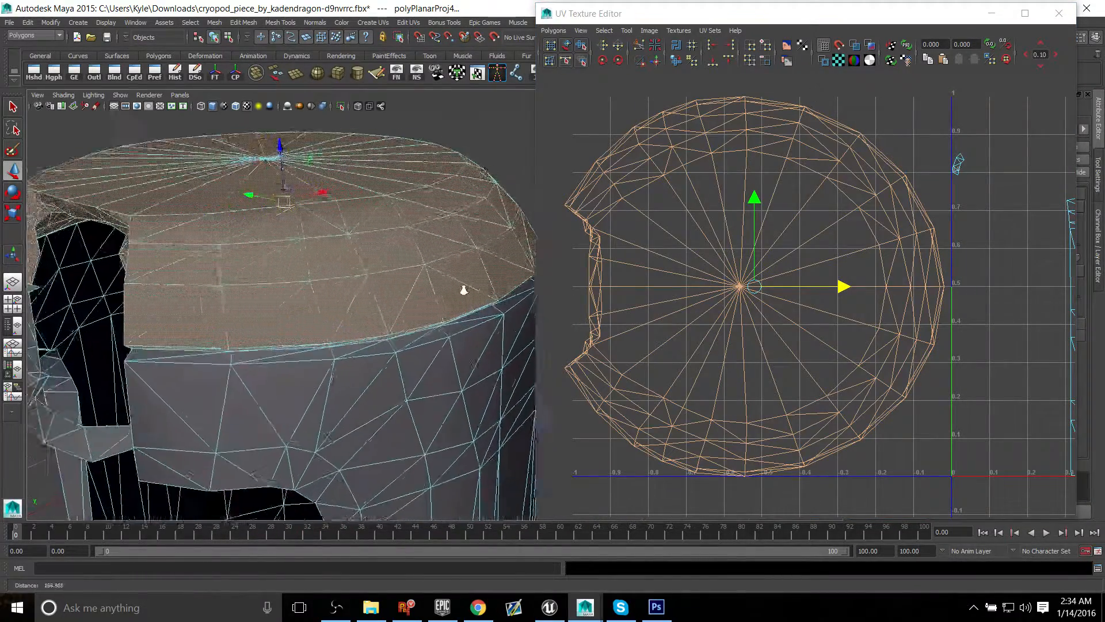
Step: Switch the cryopod shell to whole-object selection and assign the existing checker material to it
mouse_move(461, 289)
alt+mouse_down()
mouse_move(455, 262)
mouse_move(458, 282)
alt+mouse_up()
alt+drag(445, 321, 368, 327)
alt+right_drag(368, 327, 281, 314)
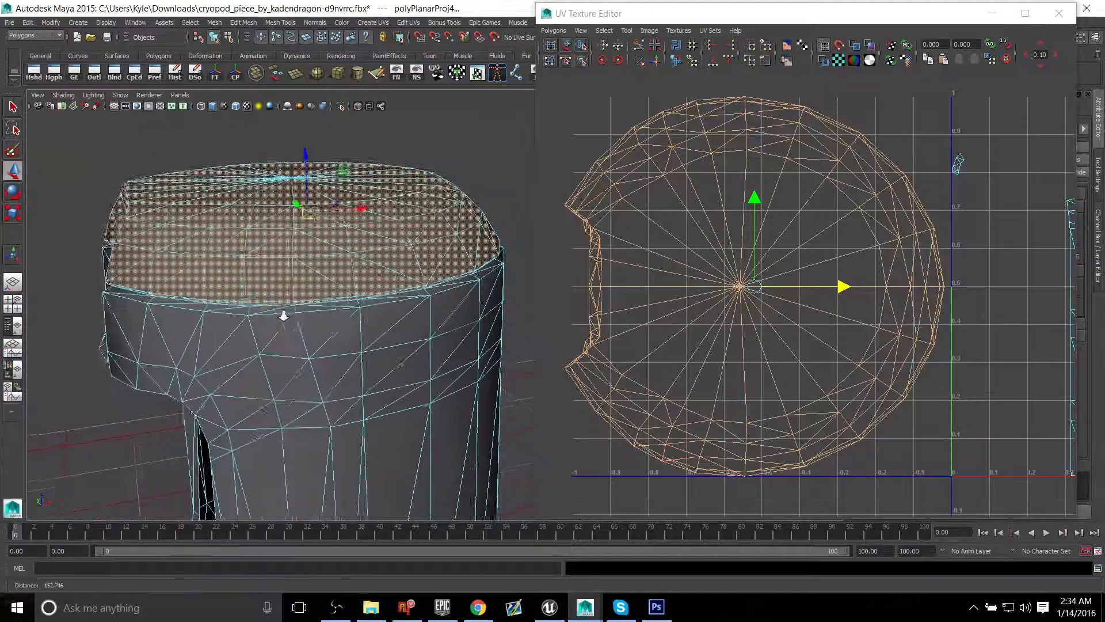
alt+drag(282, 314, 414, 303)
right_drag(419, 209, 407, 440)
click(454, 171)
click(397, 186)
right_drag(485, 442, 488, 450)
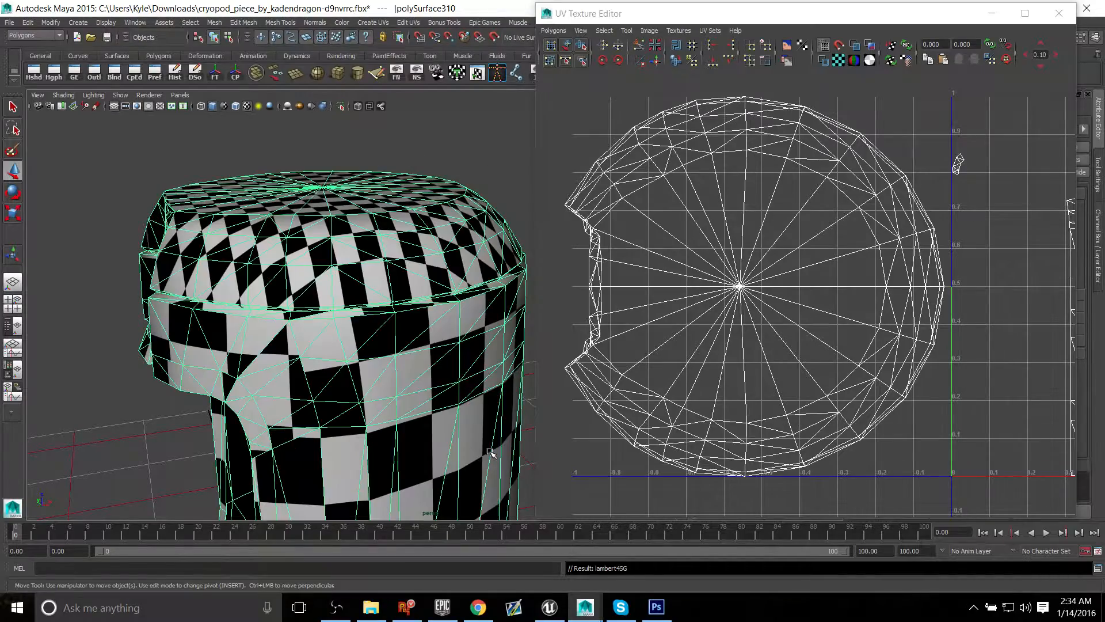
Step: Deselect the shell and examine the checker pattern for stretching across the cap's top, curved side and rim
alt+drag(283, 287, 316, 315)
alt+right_drag(316, 316, 413, 331)
click(85, 139)
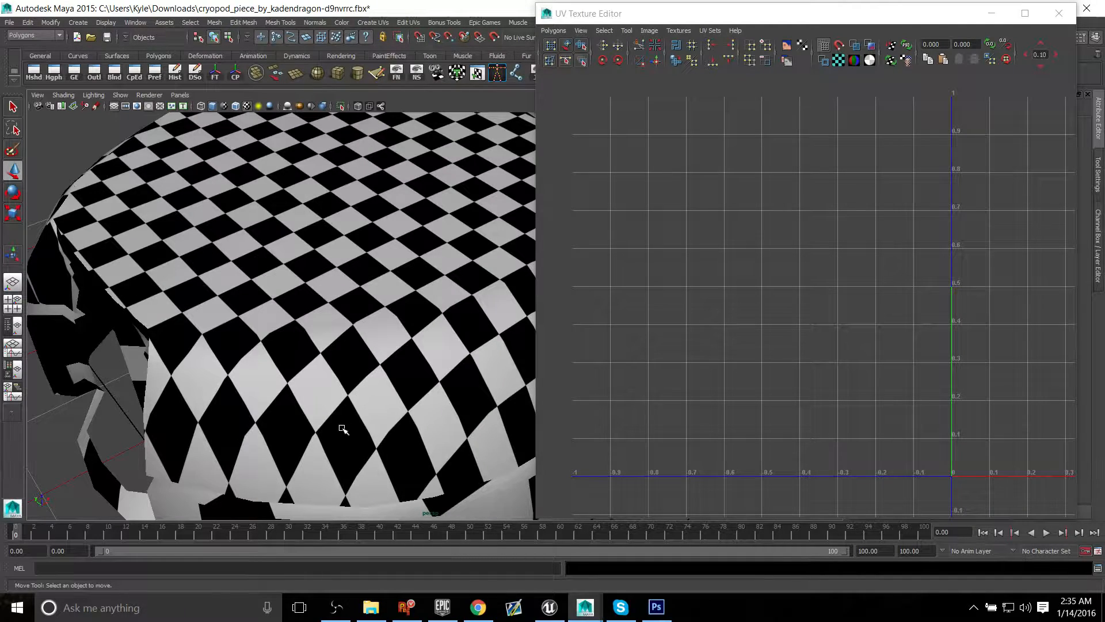
alt+drag(384, 506, 280, 295)
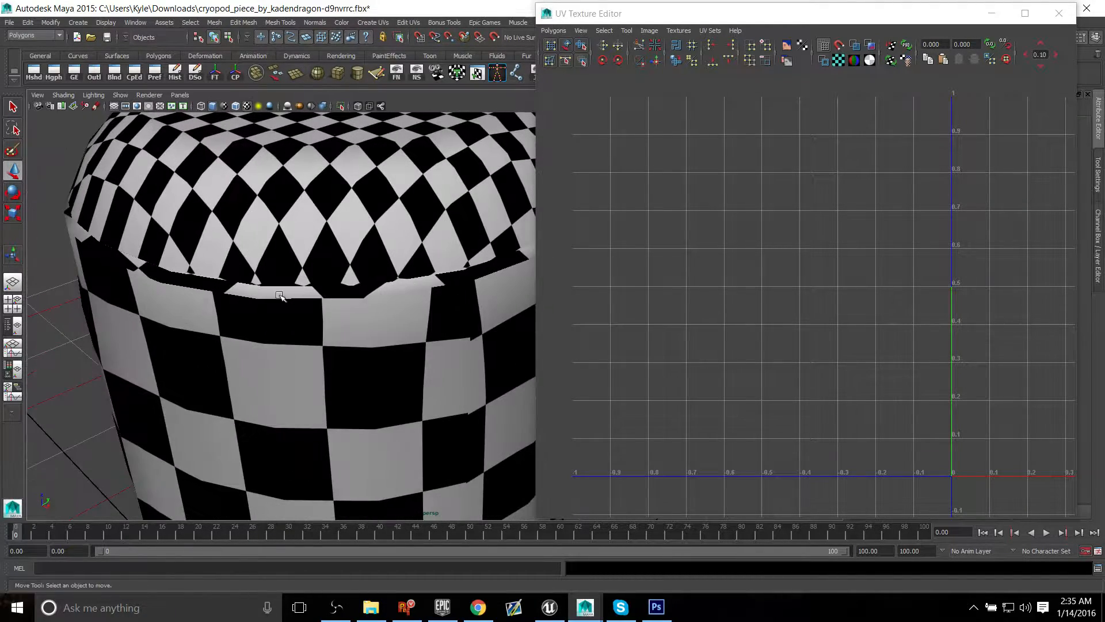
alt+drag(402, 244, 353, 220)
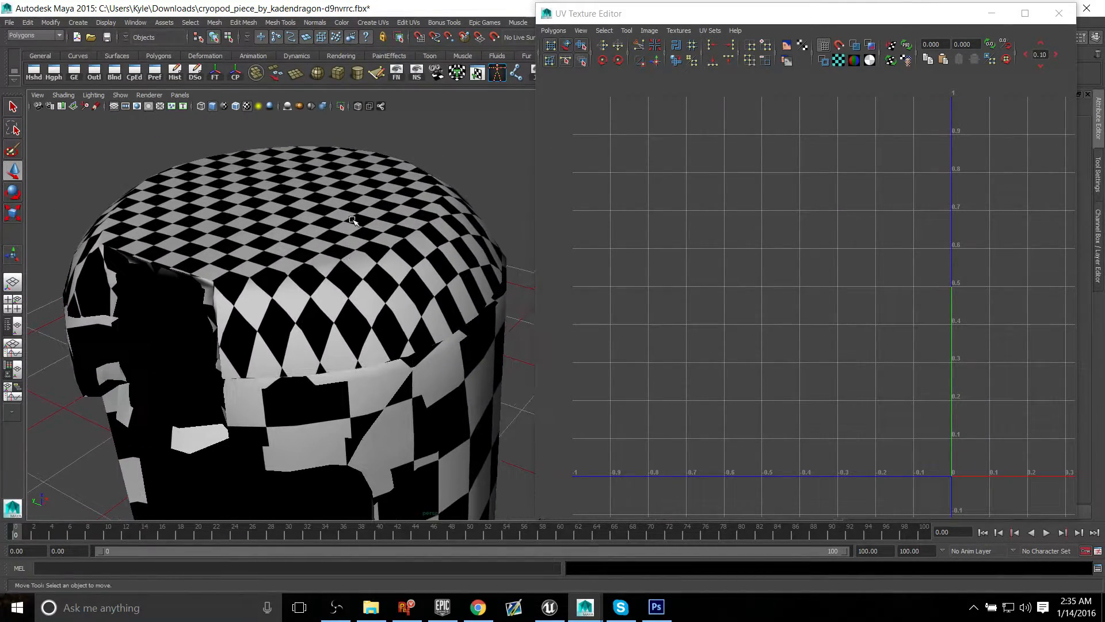
Step: Reselect the checkered mesh and select all faces of the round cap shell in the UV Texture Editor
click(353, 220)
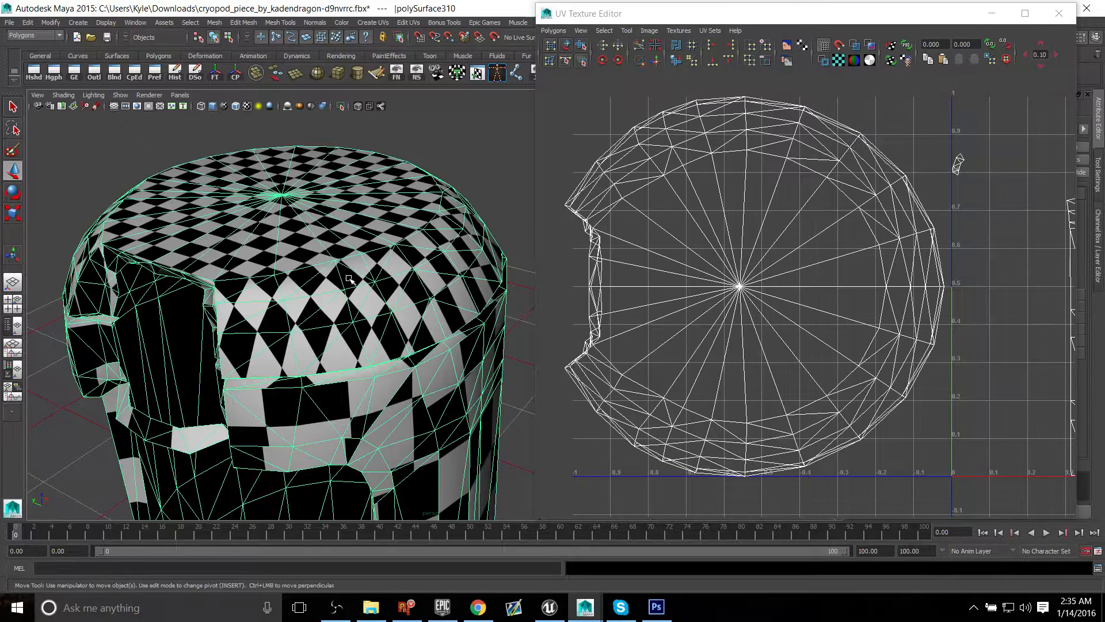
alt+drag(351, 280, 364, 310)
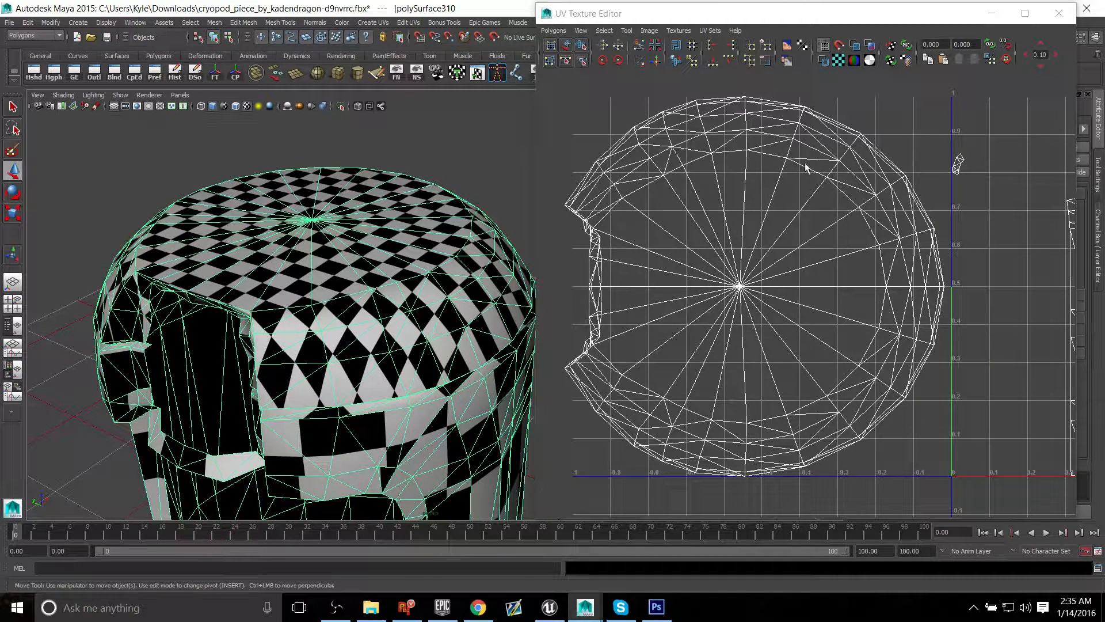
right_click(766, 141)
right_drag(728, 121, 727, 124)
click(732, 178)
alt+middle_drag(816, 173, 822, 214)
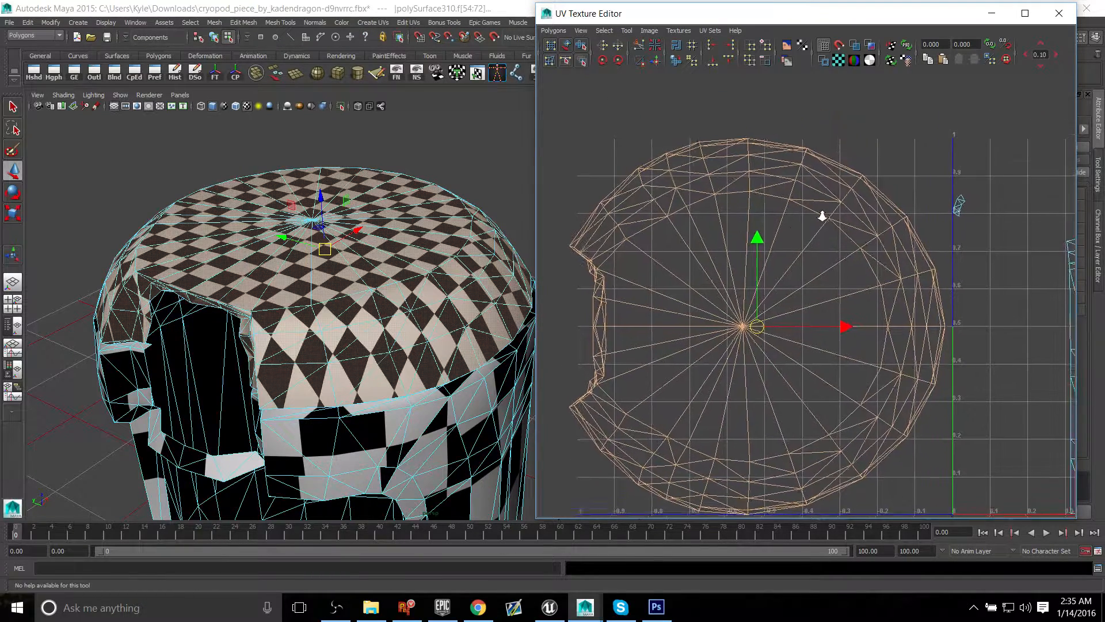
alt+right_drag(822, 214, 666, 167)
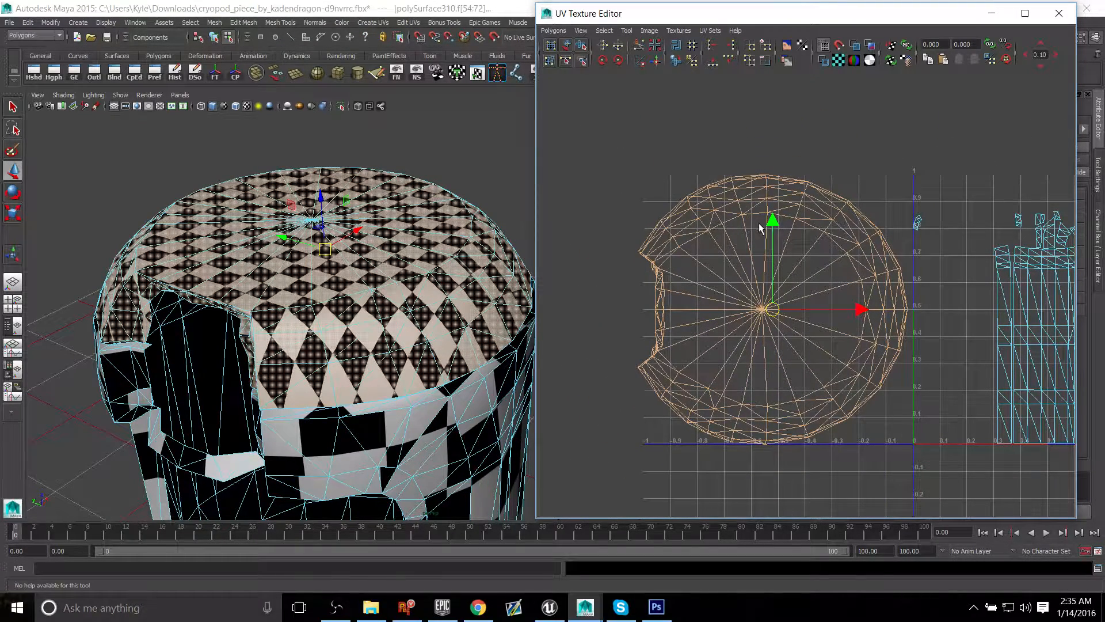
Step: Unfold the UVs of the selected cap faces, and open the Unfold options to review the solver, pinning and iteration settings
click(554, 30)
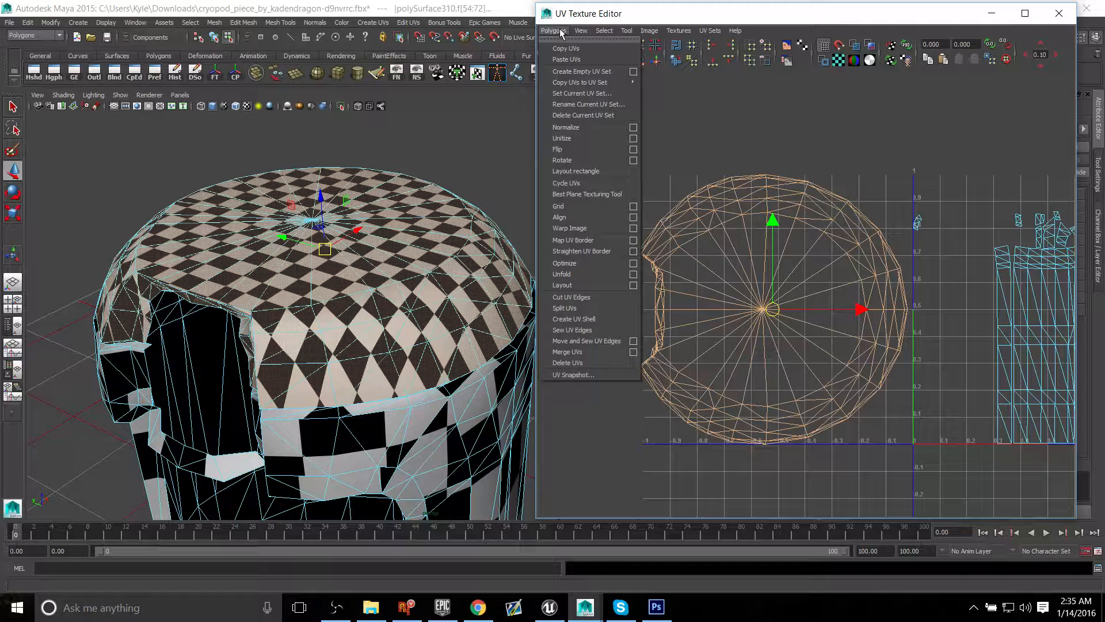
click(611, 275)
click(554, 31)
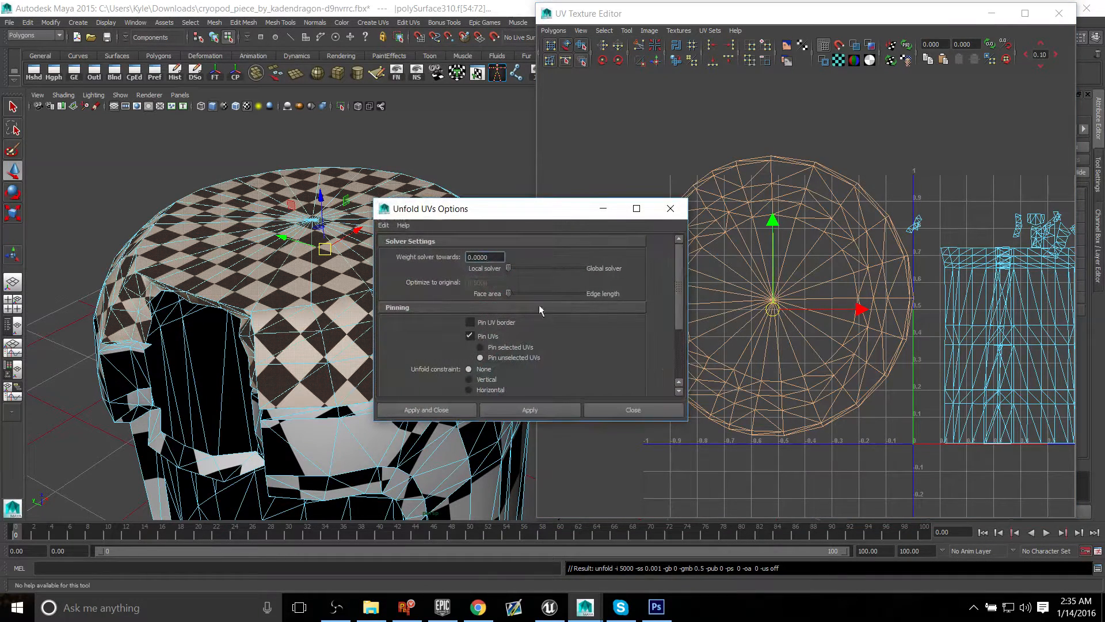
drag(572, 216, 589, 125)
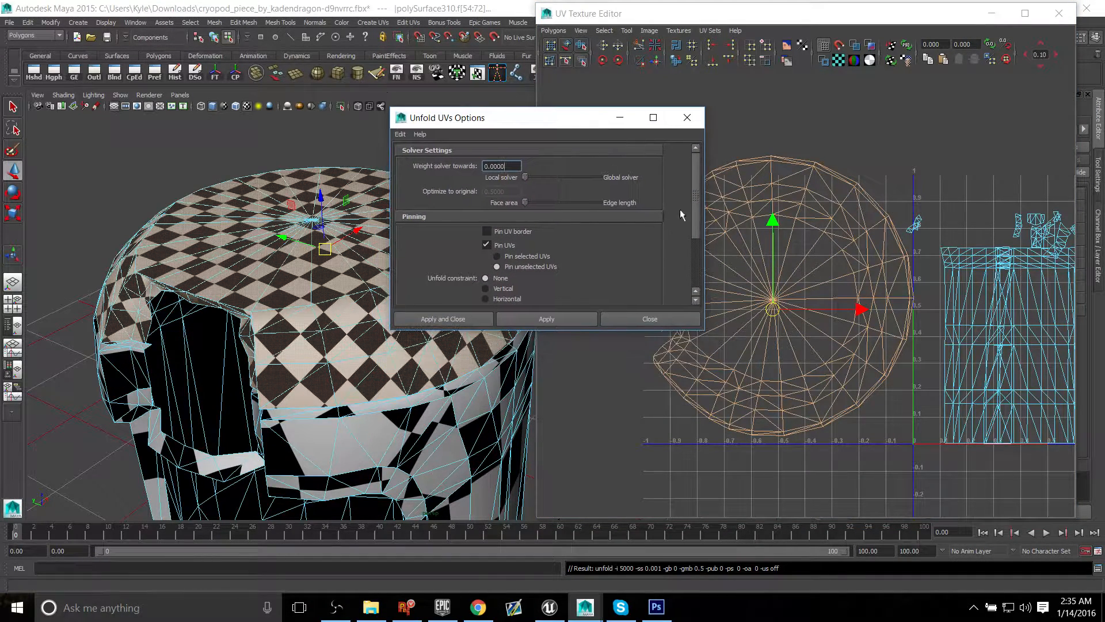
drag(697, 186, 689, 244)
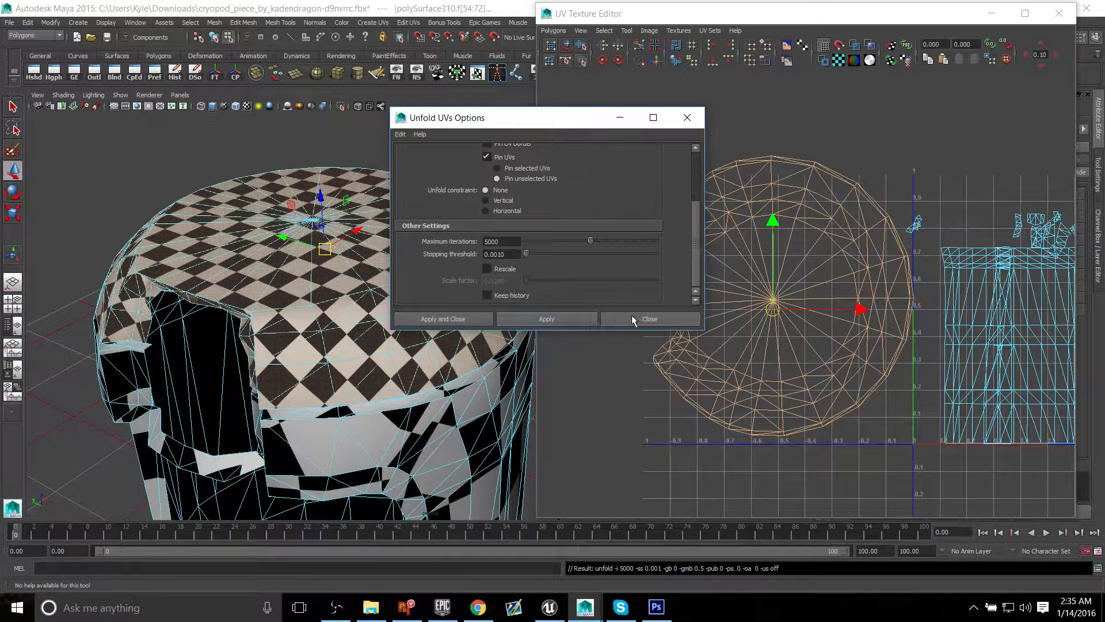
Step: Undo the last unfold of the cap's UVs, close the Unfold options and examine the stretching on the cap's curved side
drag(555, 121, 714, 58)
key(ctrl+z)
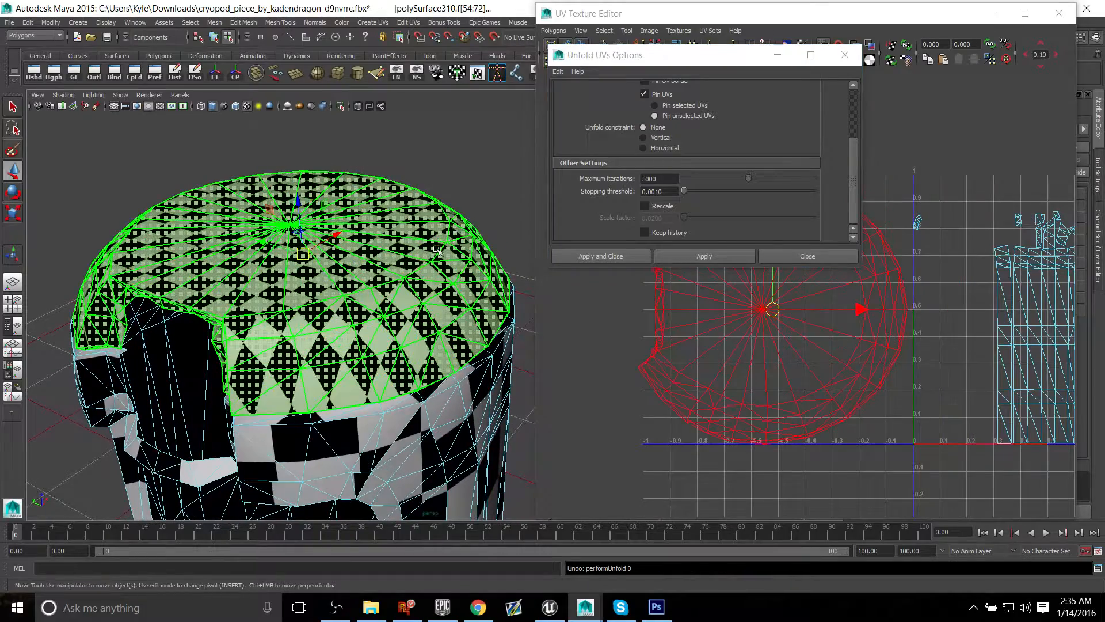
alt+drag(437, 249, 460, 248)
click(806, 255)
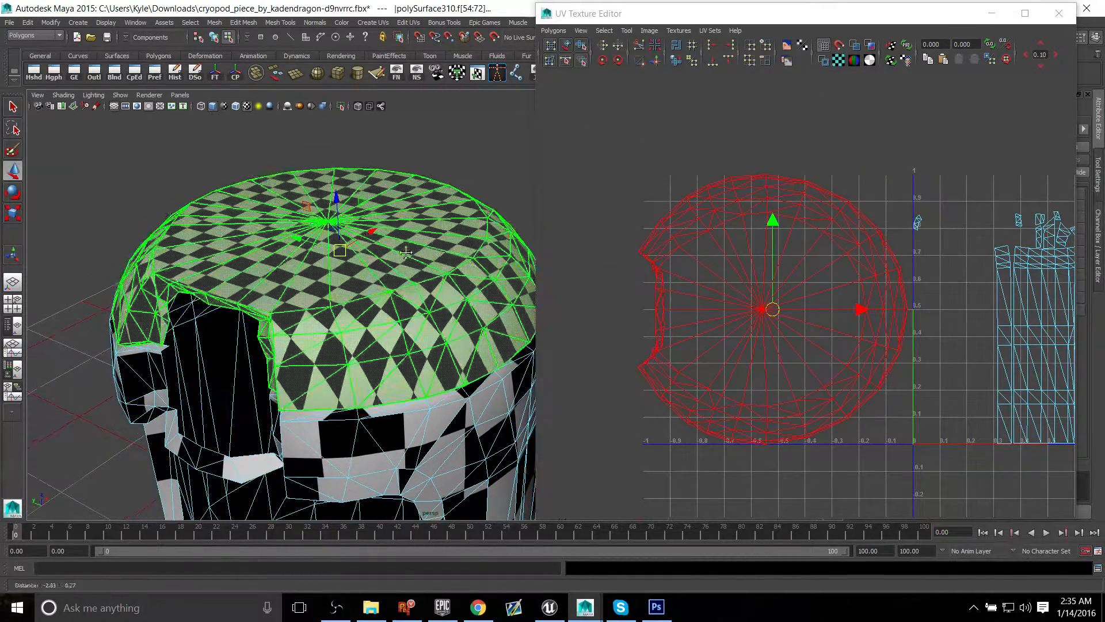
alt+right_drag(406, 252, 369, 310)
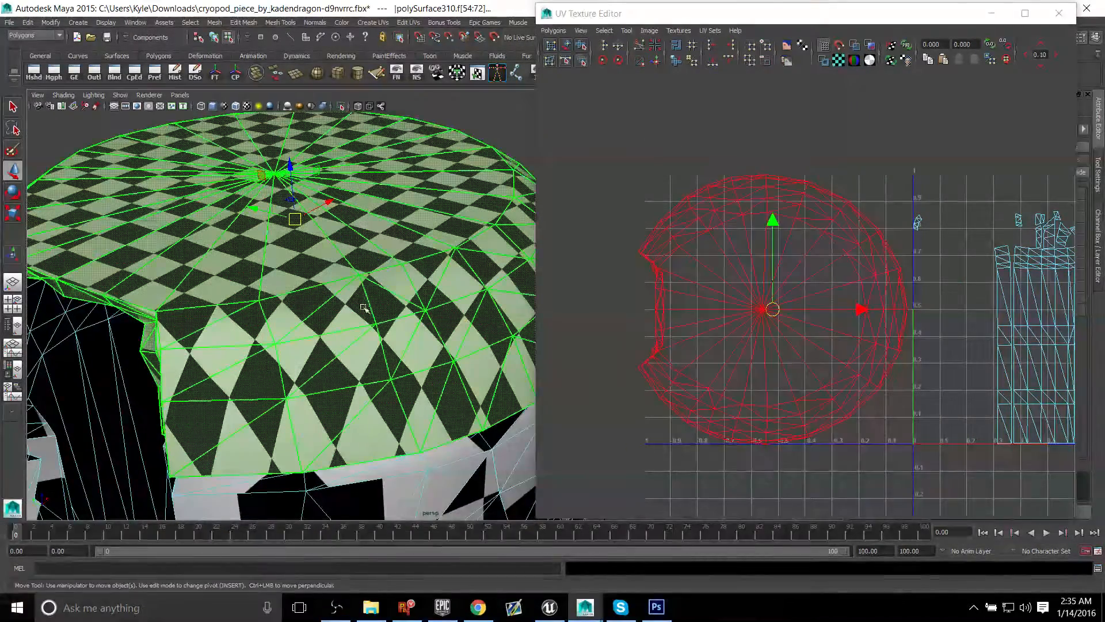
Step: Unfold the selected cap faces' UVs again and check the checker pattern across the cap's top and side
click(553, 31)
click(590, 274)
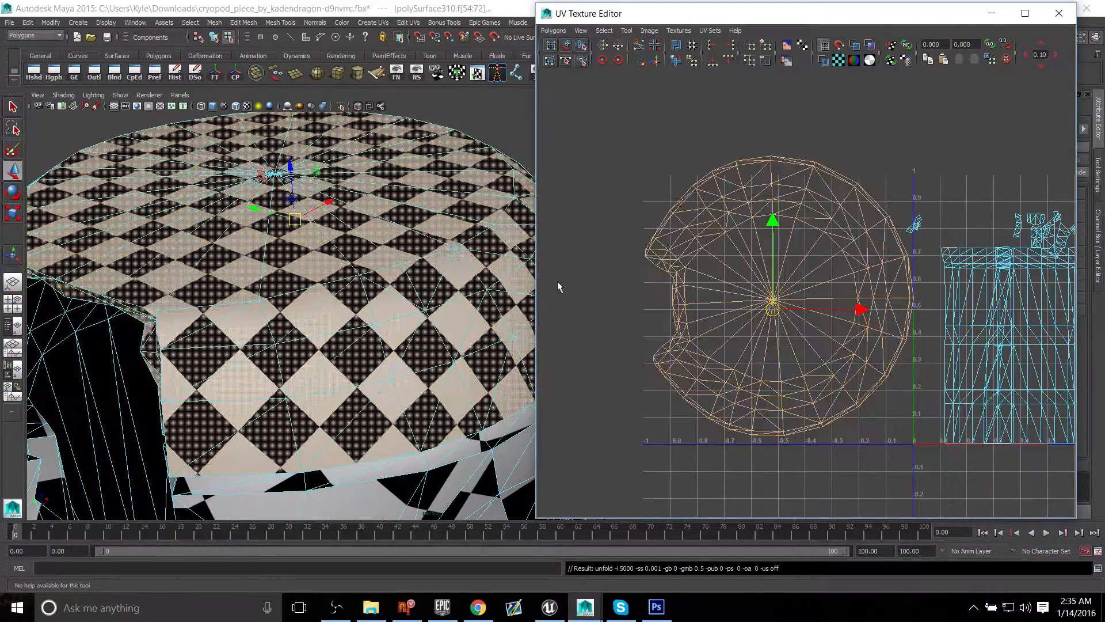
alt+drag(436, 278, 429, 187)
alt+right_drag(455, 178, 424, 158)
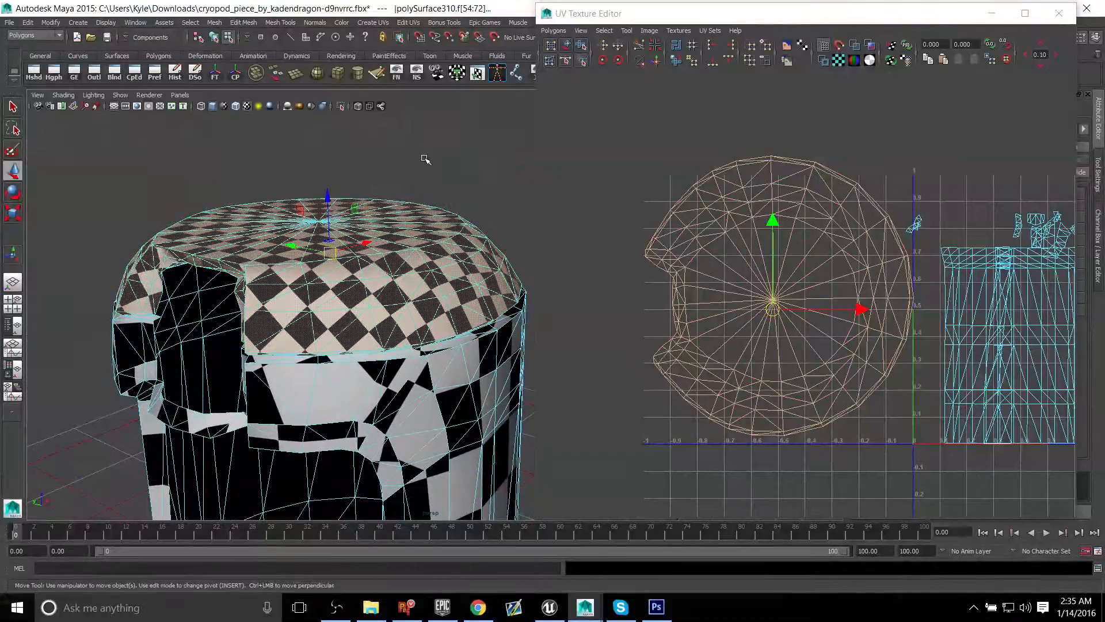
Step: Move the cap's unfolded UV shell farther left of the 0–1 space, away from the other shells, and deselect it
click(425, 158)
right_drag(742, 189, 802, 163)
right_drag(789, 203, 759, 192)
click(762, 208)
drag(870, 299, 794, 297)
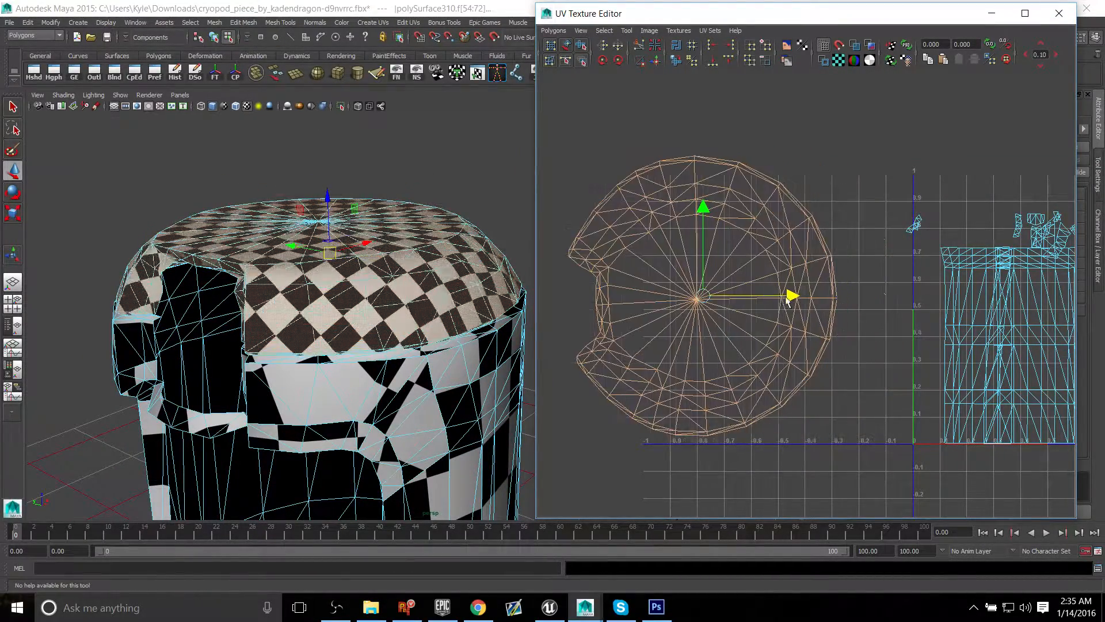
click(901, 249)
alt+middle_drag(901, 249, 681, 203)
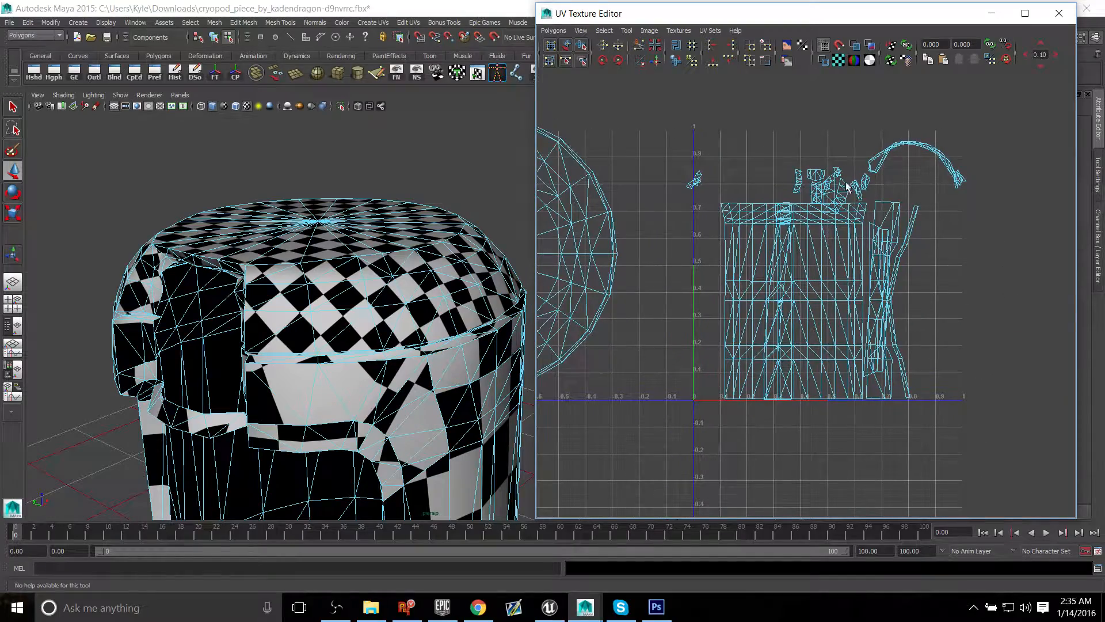
Step: Select the faces of the narrow ledge below the front opening and move their UVs to the right of the 0–1 space
alt+drag(267, 383, 357, 363)
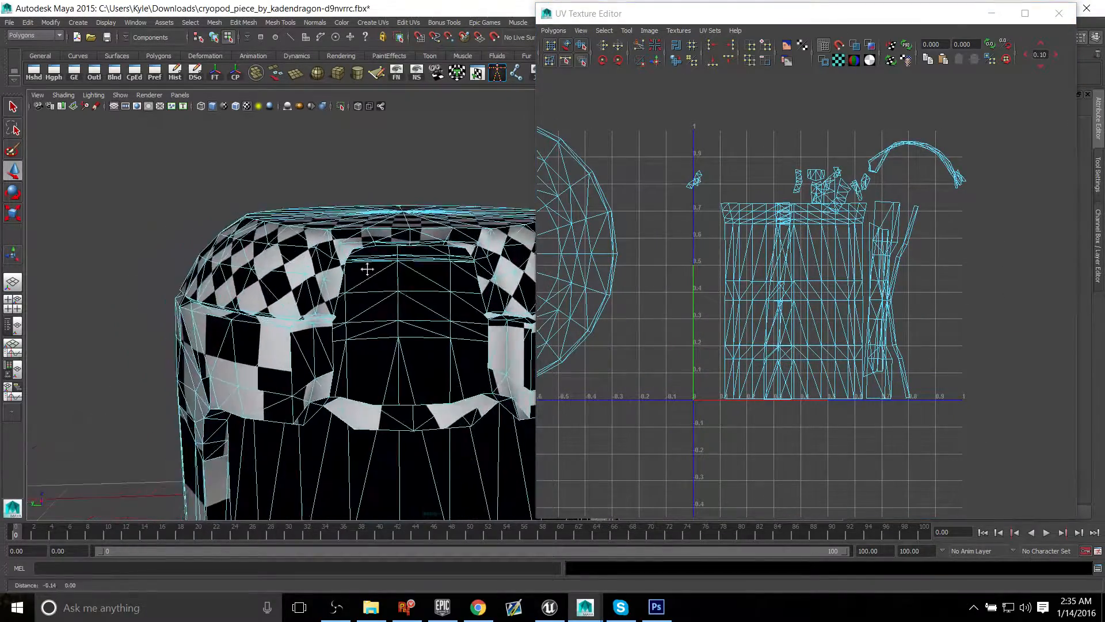
alt+middle_drag(357, 363, 284, 259)
alt+right_drag(284, 259, 384, 338)
alt+middle_drag(274, 291, 299, 296)
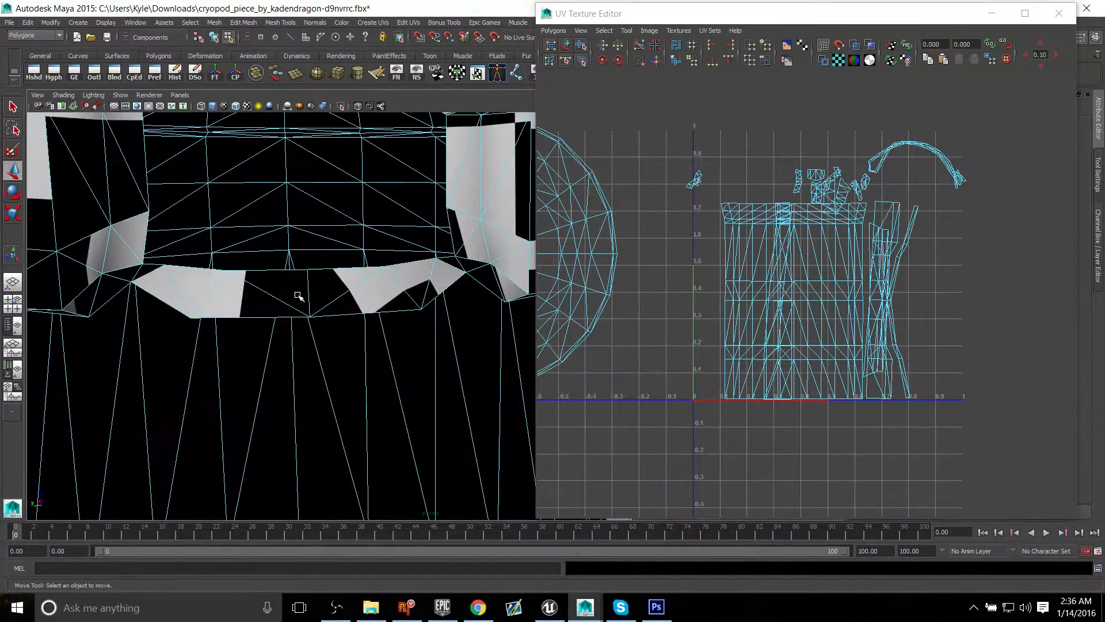
click(267, 295)
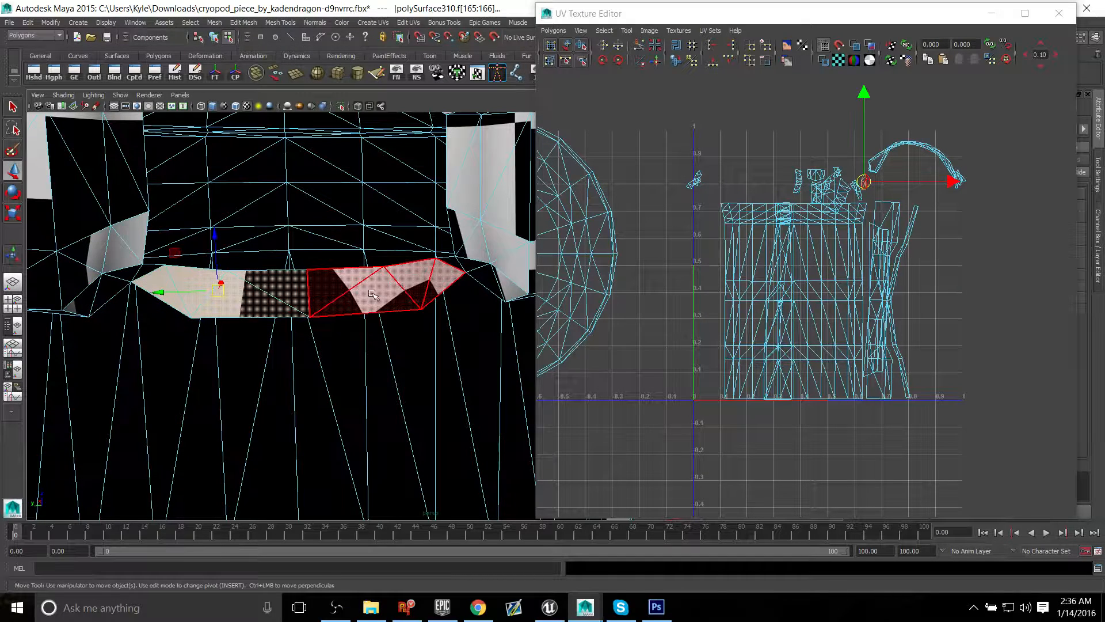
shift+click(377, 295)
drag(865, 181, 975, 234)
click(811, 328)
click(944, 209)
click(967, 224)
click(815, 318)
Step: Select the remaining ledge face whose UVs still overlap the end of the curved strip in the UV Texture Editor
right_drag(458, 262, 438, 296)
click(457, 262)
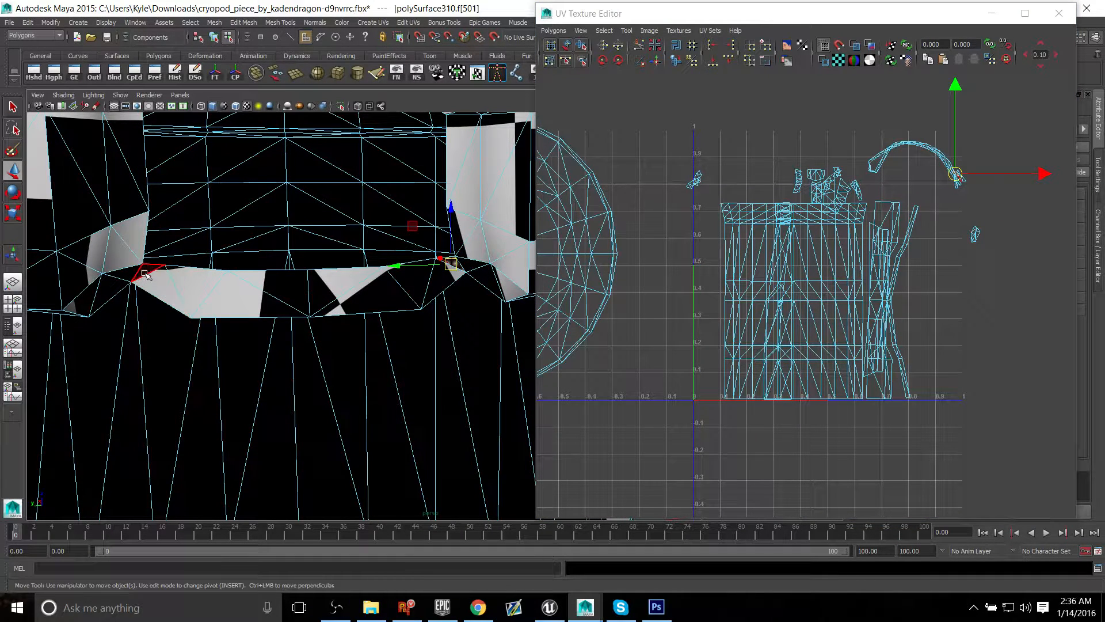
key(f)
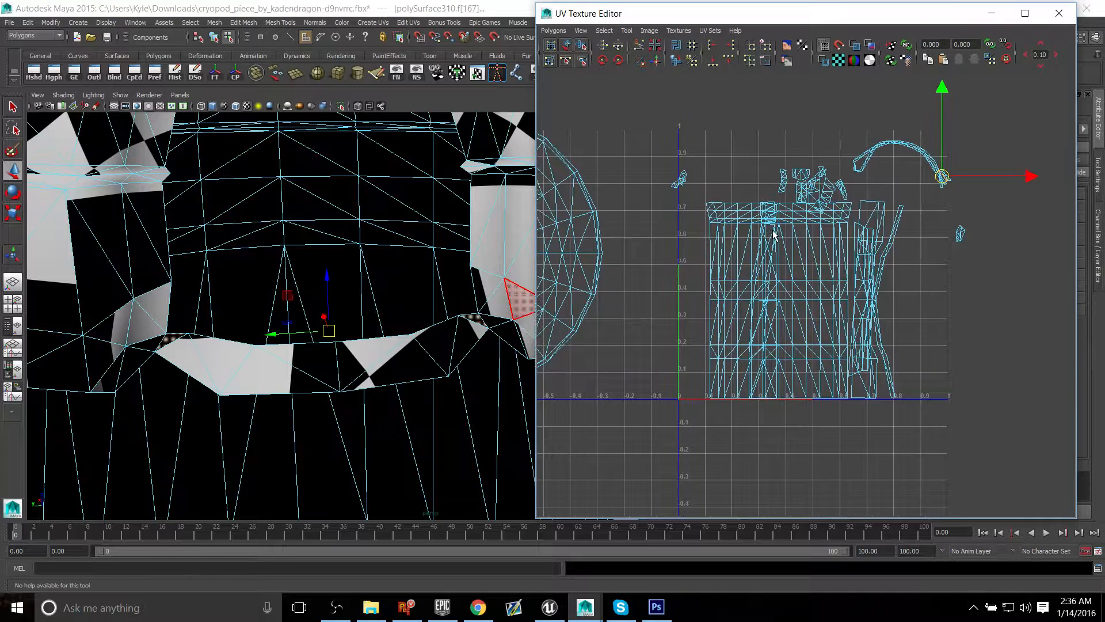
key(f)
alt+right_drag(512, 196, 426, 190)
alt+middle_drag(852, 298, 678, 222)
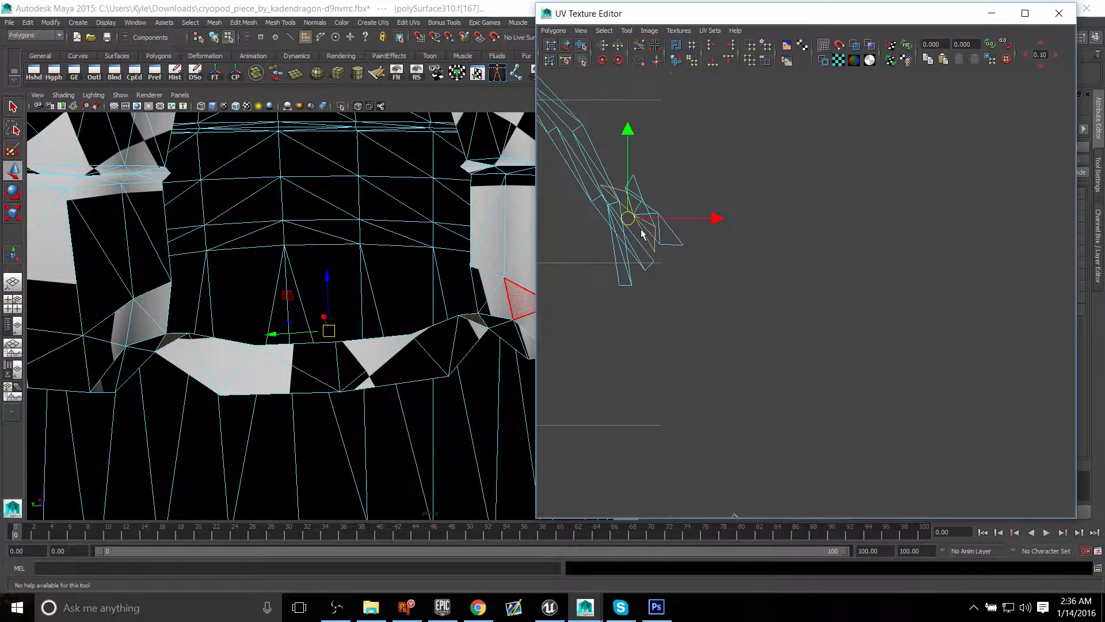
Step: Try to move the selected ledge face's UVs away from the curved strip, and undo the move
drag(627, 220, 942, 203)
alt+right_drag(635, 203, 667, 215)
key(ctrl+z)
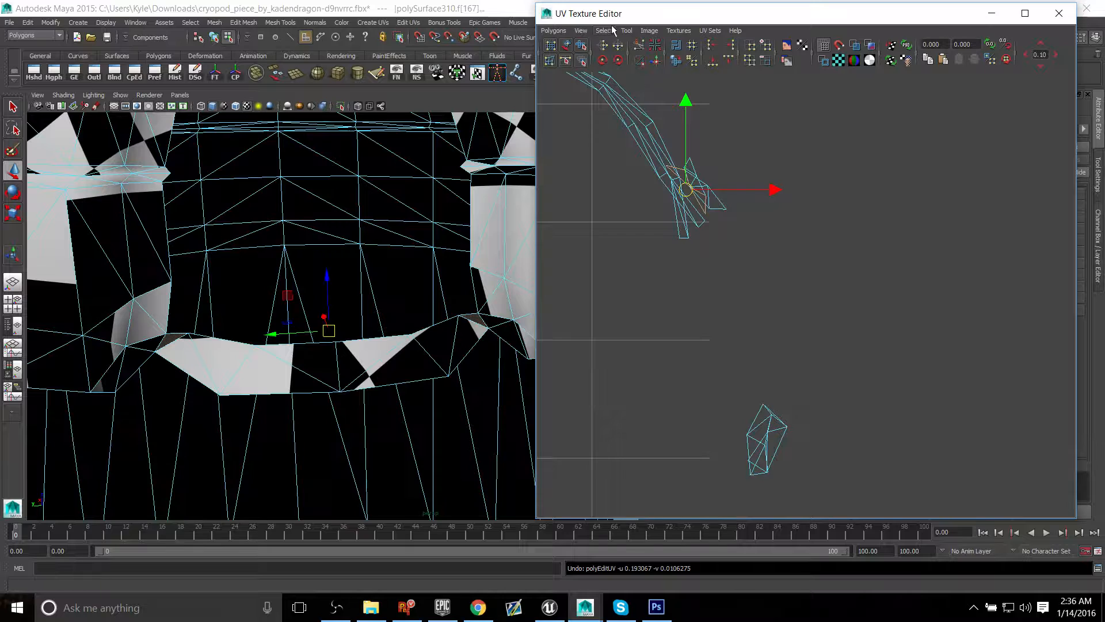
Step: Move the remaining ledge face's UVs beside the other ledge UV shell and deselect them
shift+right_click(760, 140)
shift+right_drag(760, 142, 805, 155)
drag(693, 190, 813, 424)
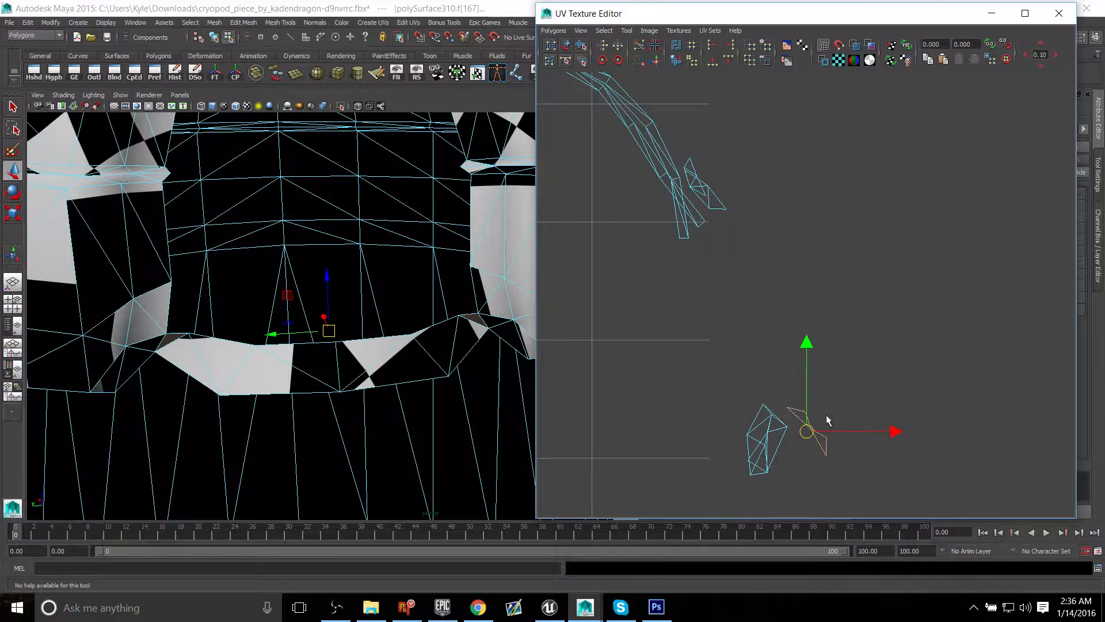
click(805, 449)
Step: Select the faces of both separated ledge UV pieces together in the UV Texture Editor
alt+middle_drag(749, 298, 774, 294)
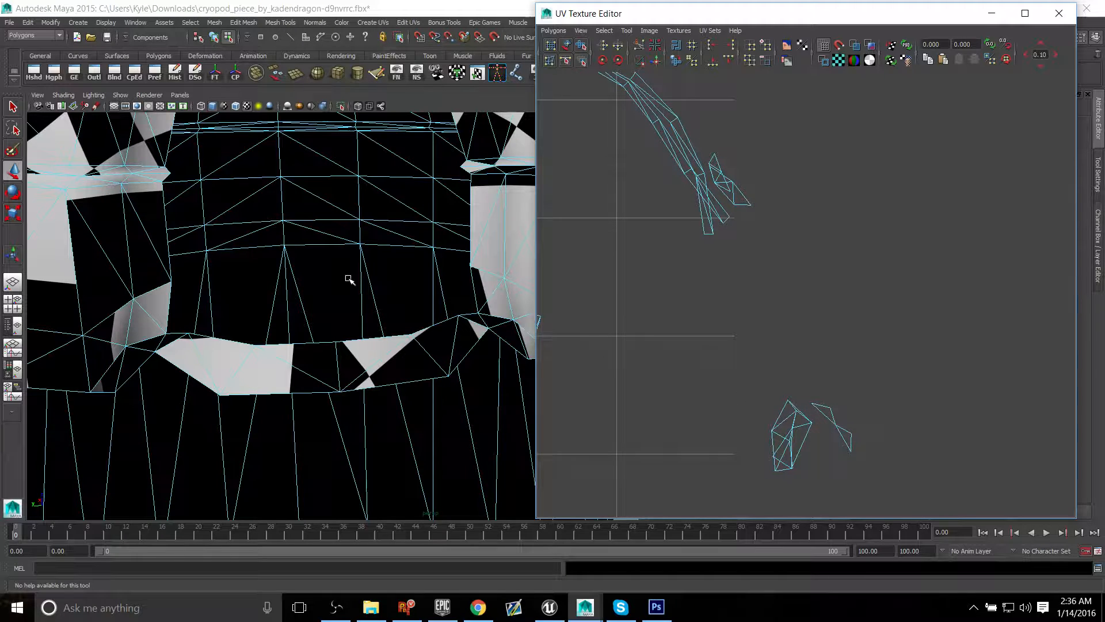
alt+middle_drag(440, 306, 407, 289)
scroll(407, 288, down, 1)
alt+middle_drag(733, 387, 742, 360)
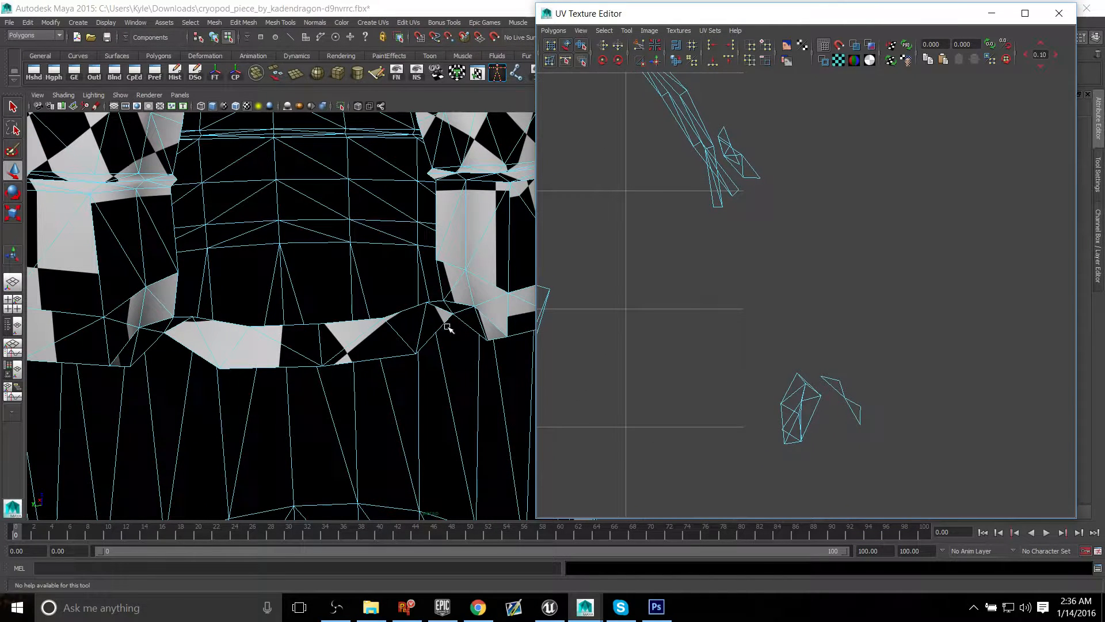
right_click(793, 388)
click(765, 362)
drag(715, 333, 846, 423)
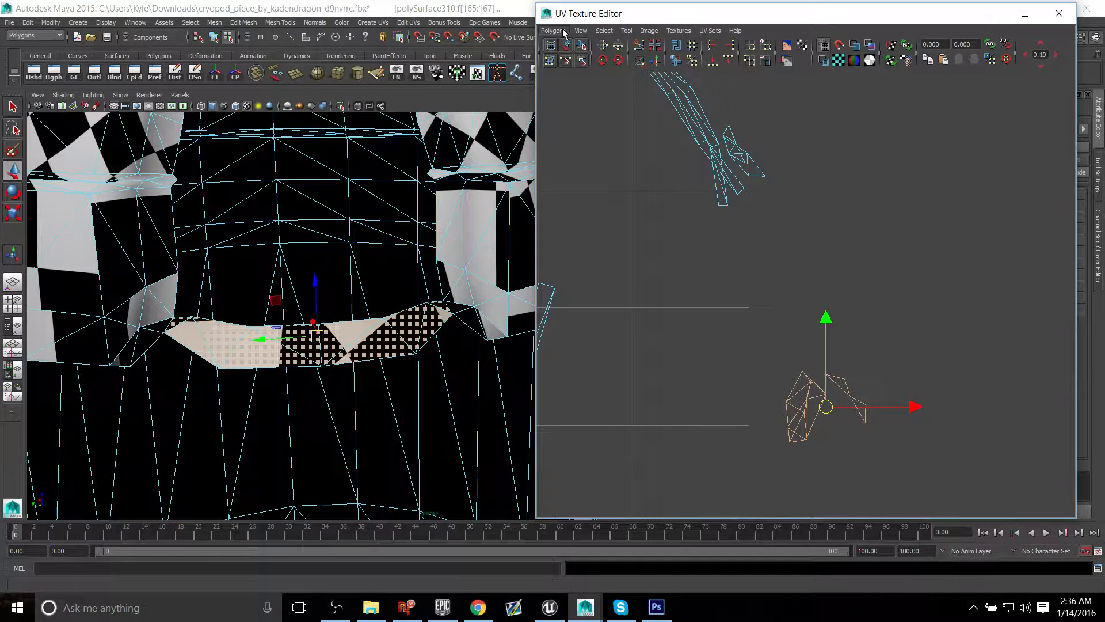
Step: Apply a planar UV projection to the selected ledge faces from the top view
key(space)
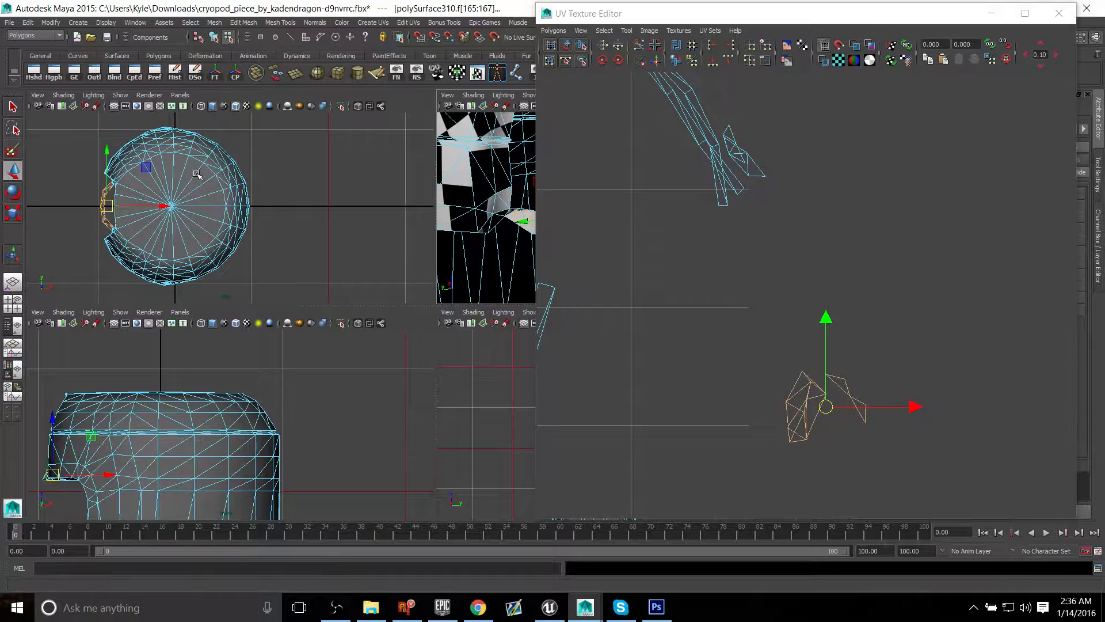
key(space)
scroll(474, 314, up, 5)
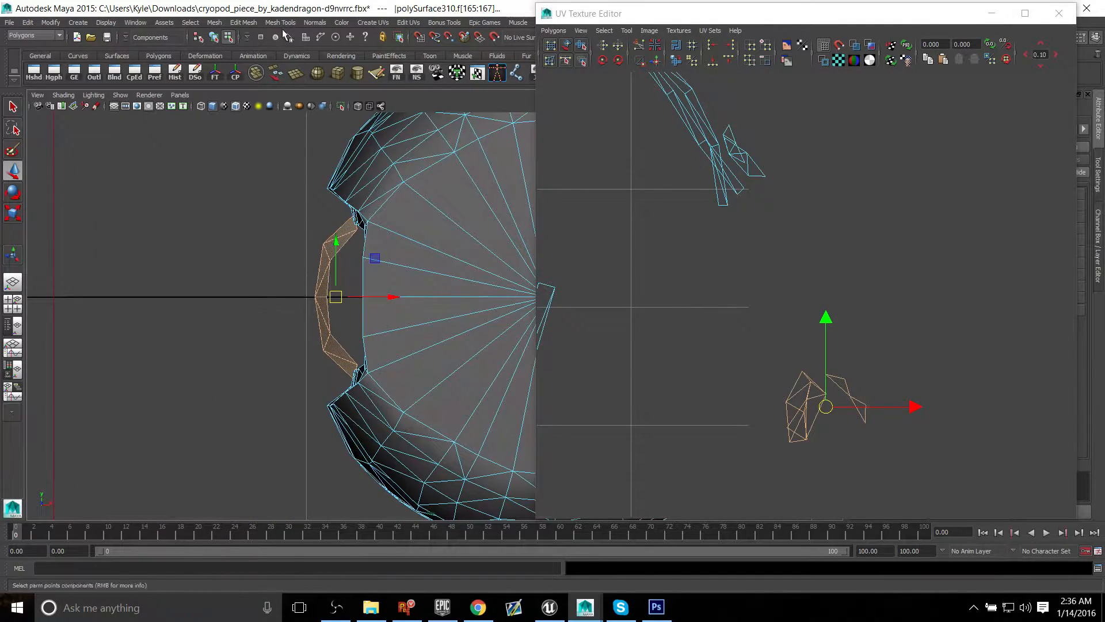
click(436, 73)
alt+middle_drag(648, 197, 796, 318)
scroll(658, 271, down, 7)
alt+middle_drag(762, 373, 850, 262)
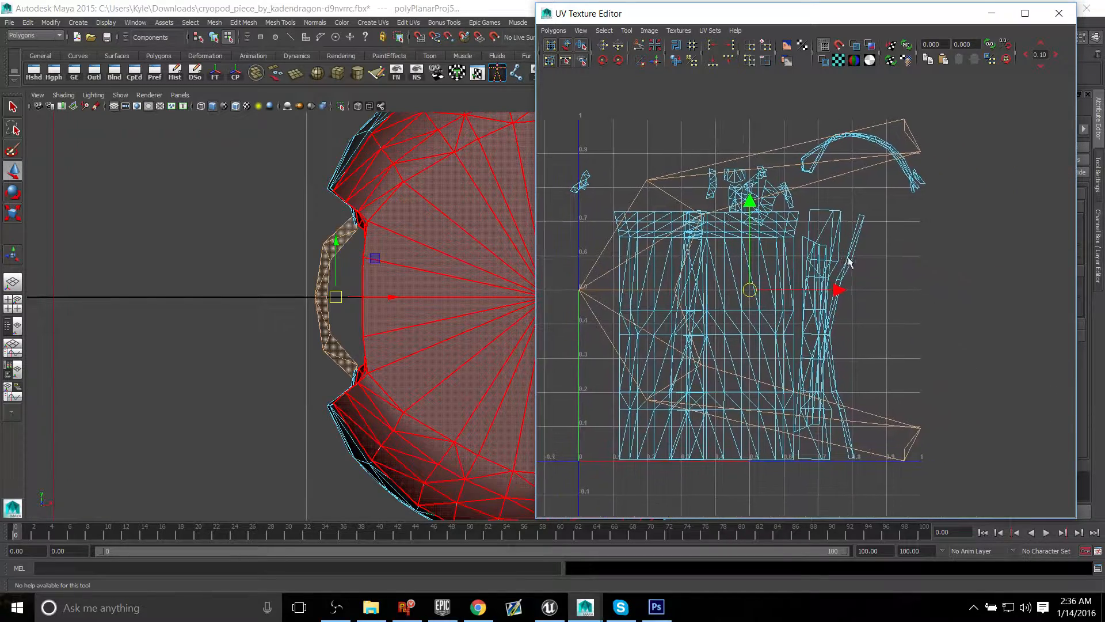
Step: Move the projected ledge UV shell to the right of the 0–1 space, clear of the other shells, and deselect it
alt+middle_drag(921, 291, 875, 273)
drag(796, 271, 1104, 272)
alt+middle_drag(993, 269, 786, 260)
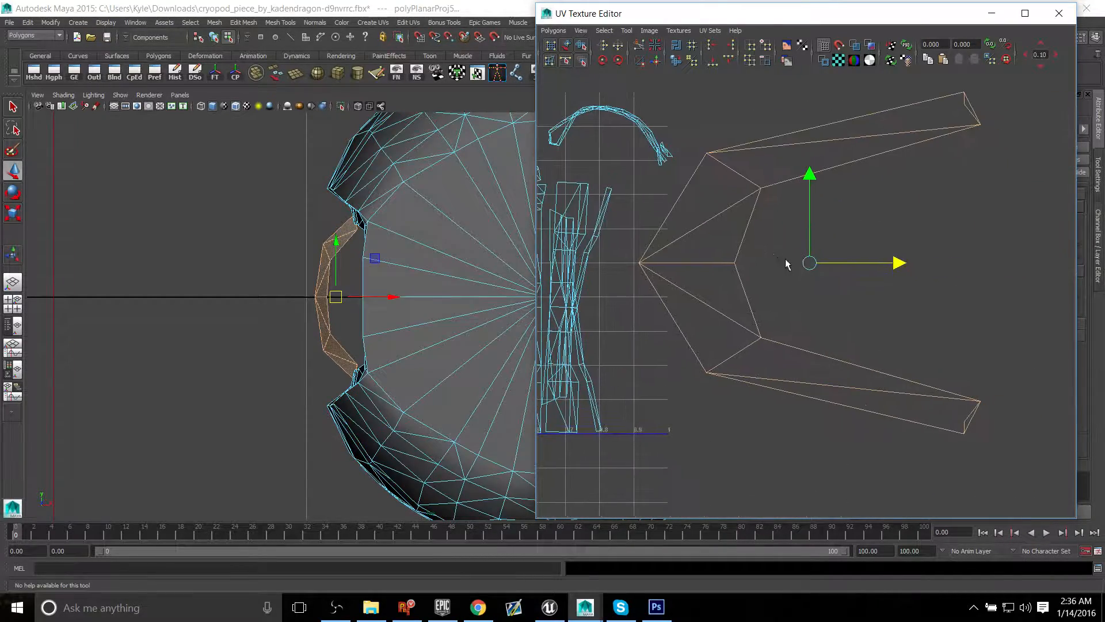
right_click(742, 170)
right_drag(750, 197, 714, 155)
click(940, 153)
click(829, 129)
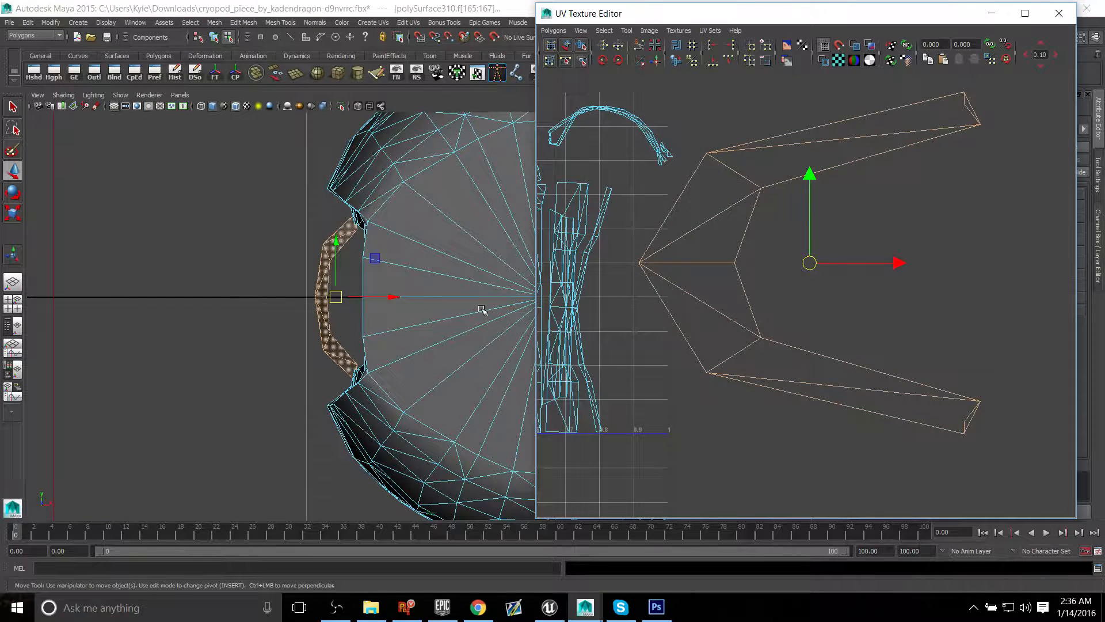
click(257, 301)
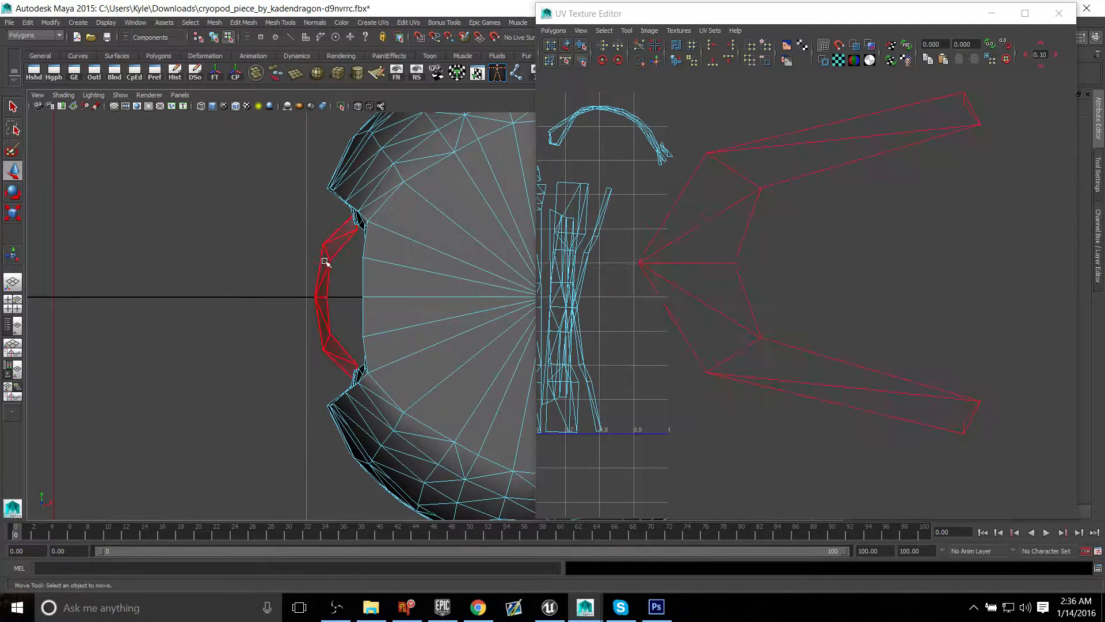
Step: Check the ledge's checker pattern in the perspective view, reselect the ledge faces and unfold their UVs
key(space)
key(space)
scroll(446, 210, down, 3)
alt+drag(426, 230, 363, 284)
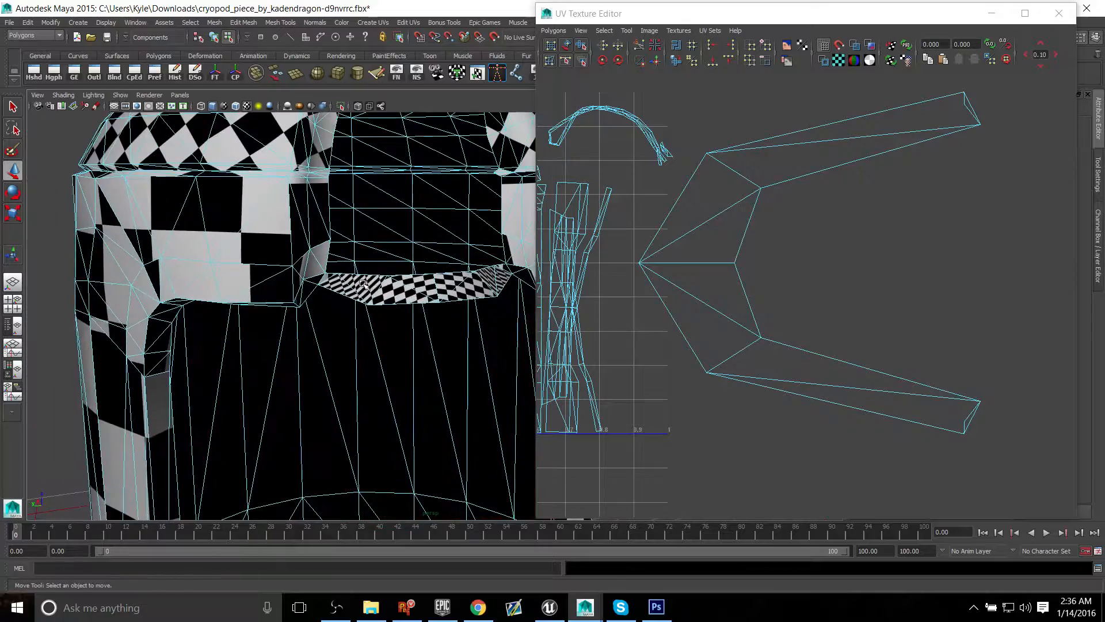
scroll(364, 282, up, 5)
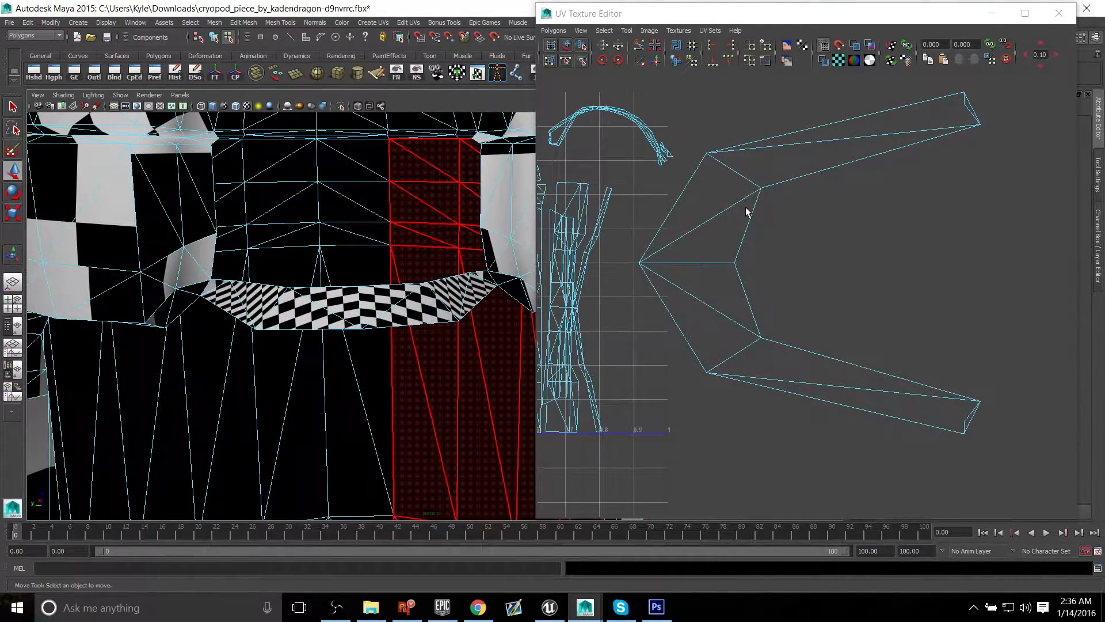
click(775, 177)
click(553, 30)
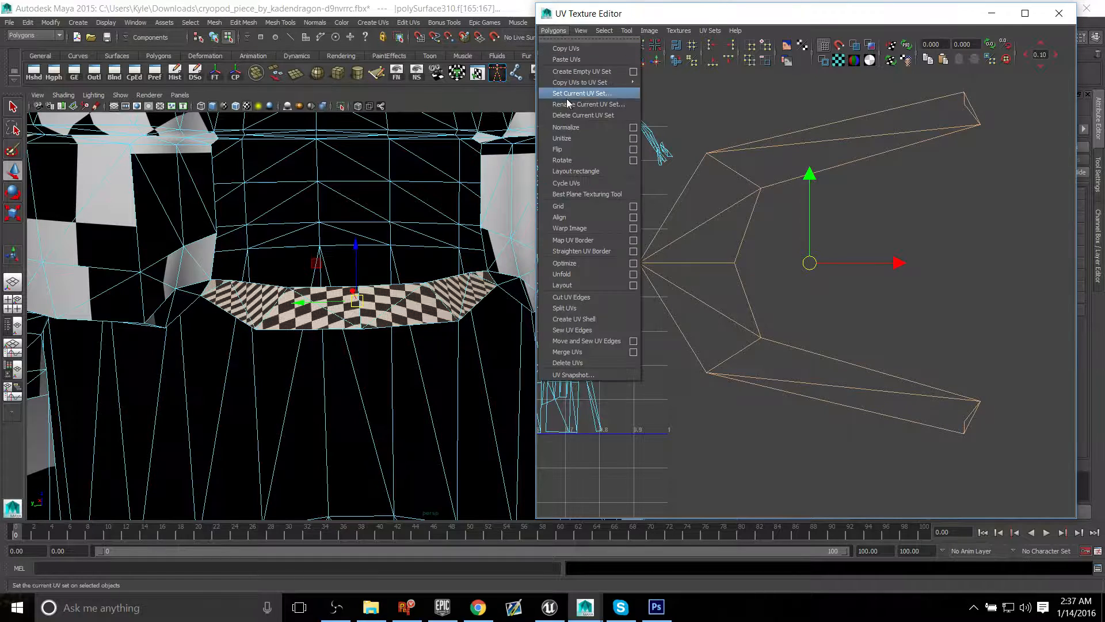
click(583, 273)
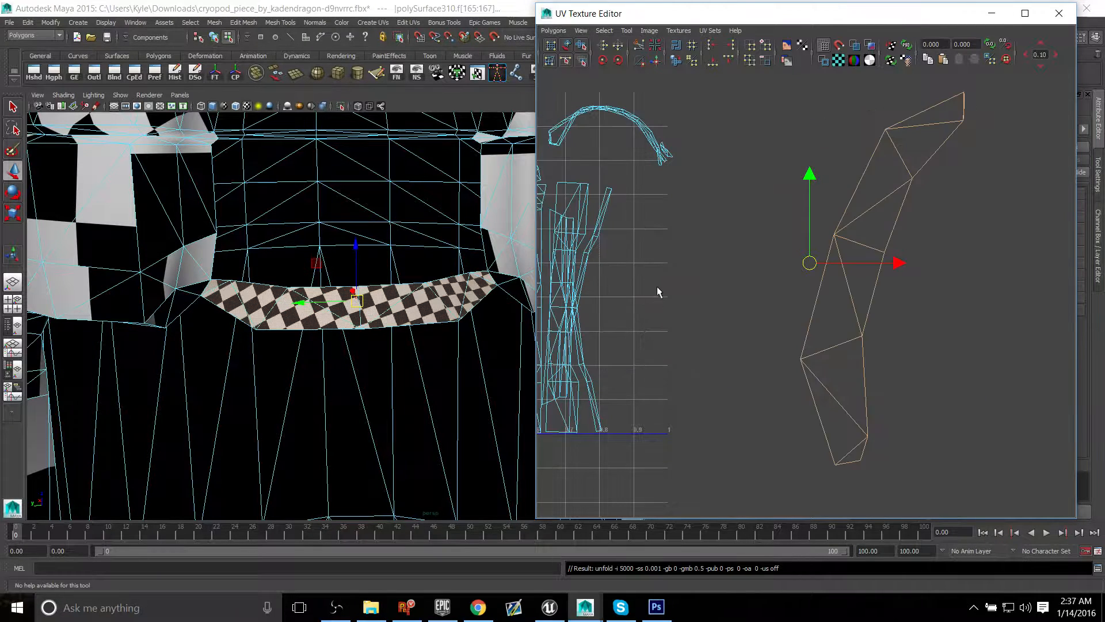
Step: Scale the unfolded ledge UV shell down and place it just outside the lower right corner of the 0–1 space
alt+middle_drag(658, 285, 676, 289)
key(r)
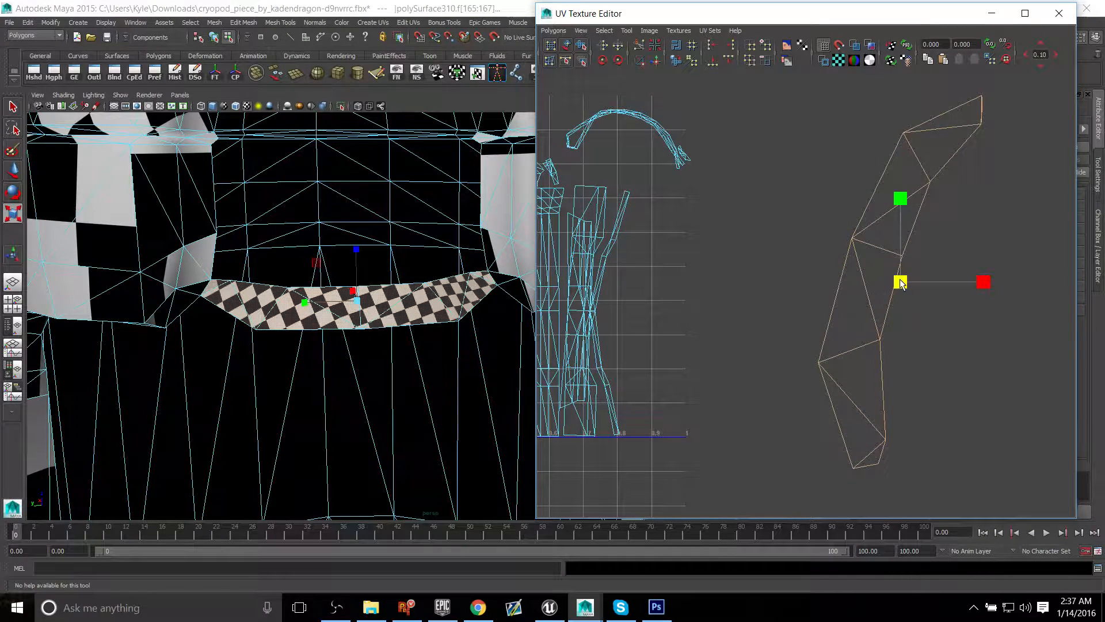
drag(900, 284, 821, 269)
key(w)
drag(902, 286, 667, 367)
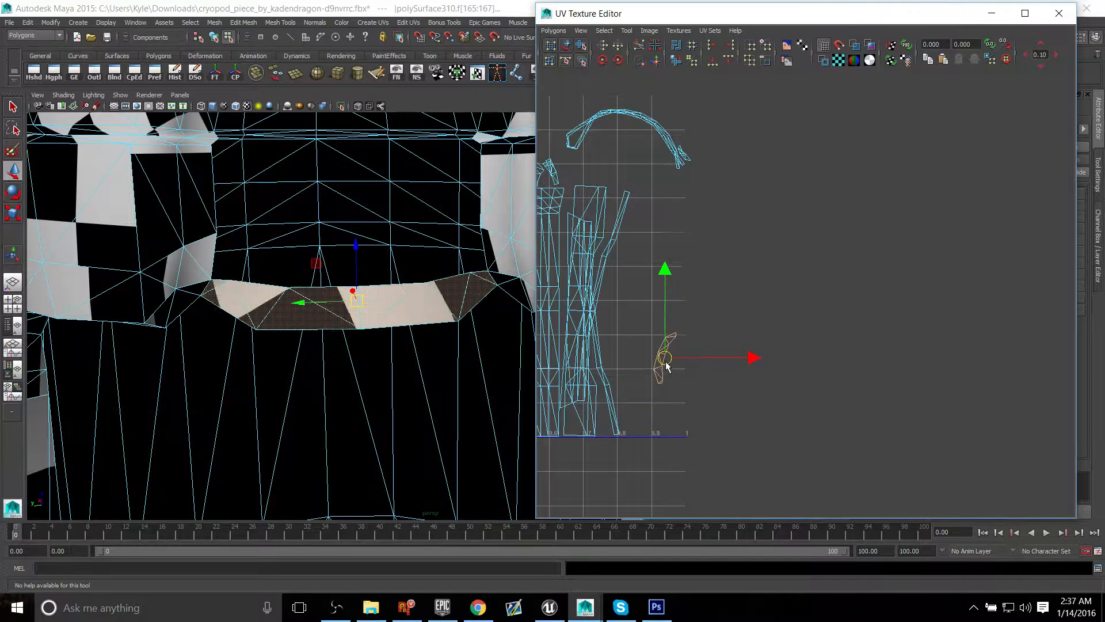
alt+middle_drag(667, 367, 720, 346)
key(r)
drag(718, 344, 760, 405)
key(w)
click(685, 378)
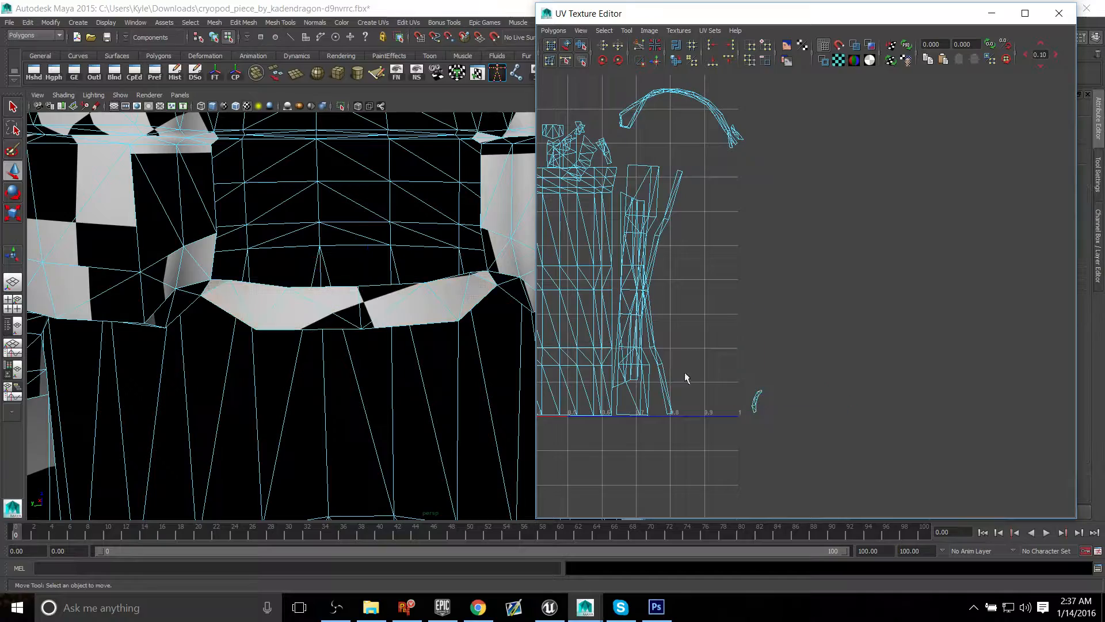
Step: Examine the checker pattern on the inner and outer walls of the cryopod shell in the perspective view
alt+middle_drag(582, 269, 765, 173)
alt+right_drag(311, 309, 115, 282)
alt+middle_drag(282, 293, 153, 153)
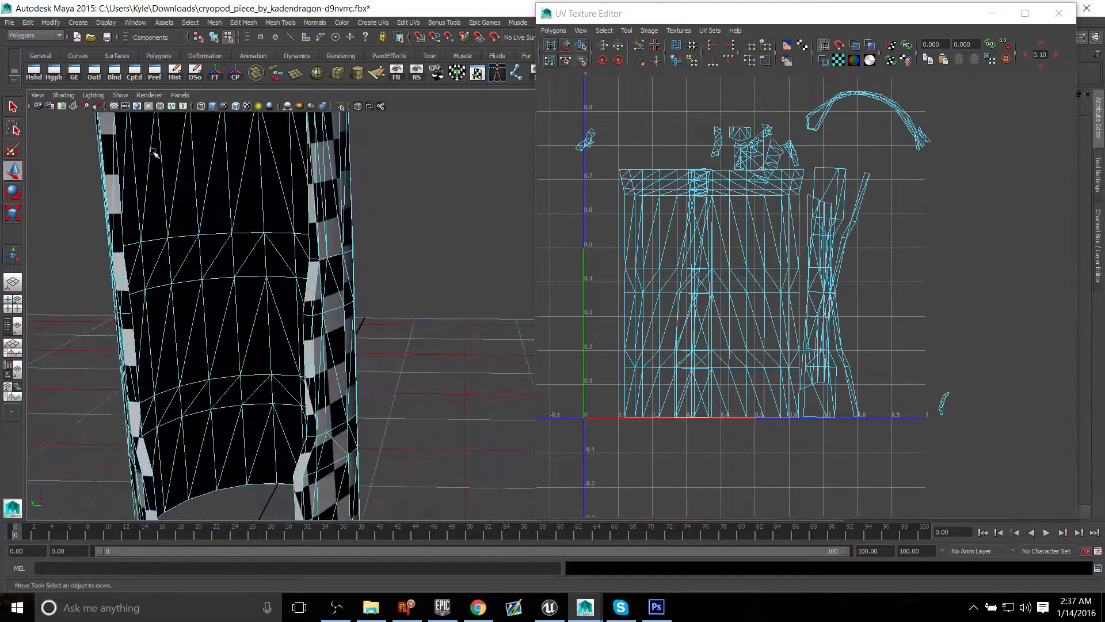
alt+drag(330, 288, 168, 247)
alt+drag(426, 293, 485, 254)
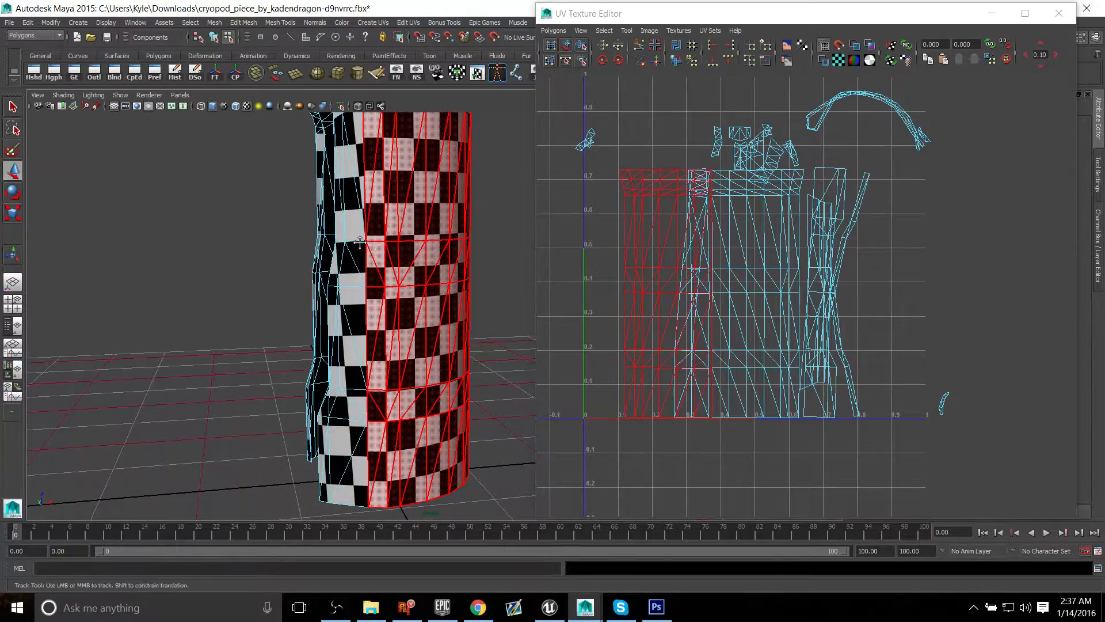
alt+drag(358, 243, 326, 351)
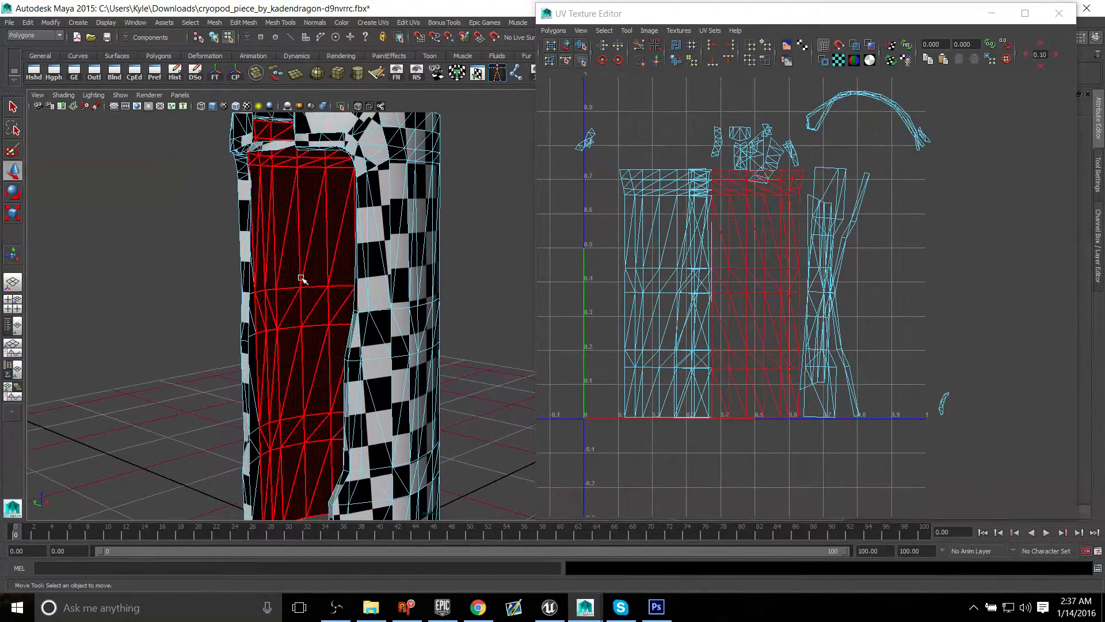
Step: Select the wall's UV shells and apply a camera-based planar projection from the orthographic view facing the shell's closed back
key(space)
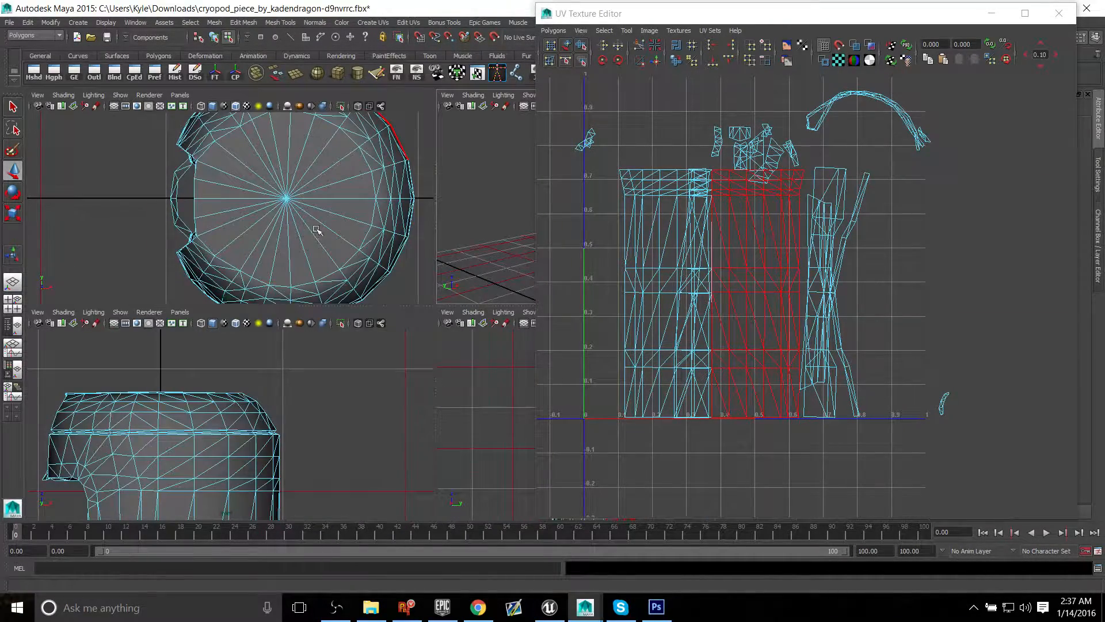
scroll(319, 410, down, 6)
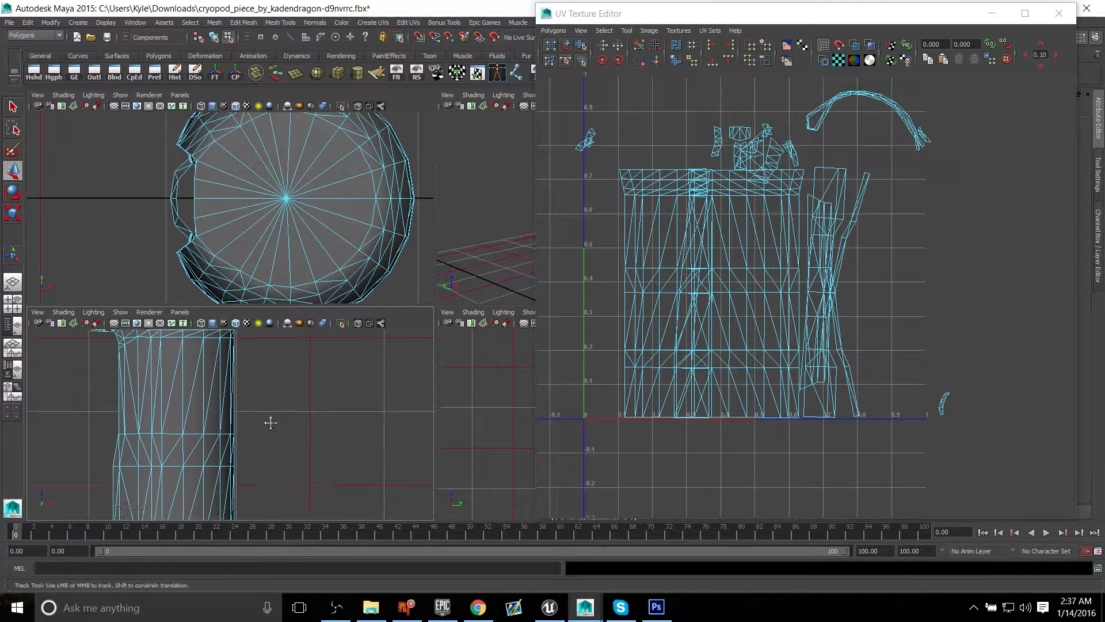
key(space)
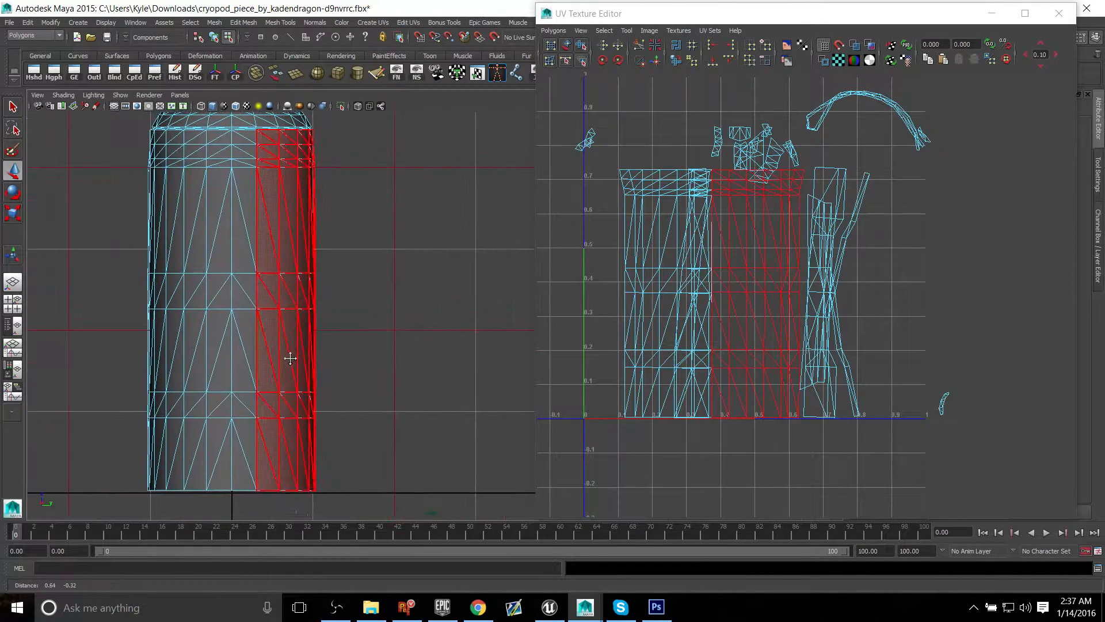
alt+middle_drag(230, 364, 250, 336)
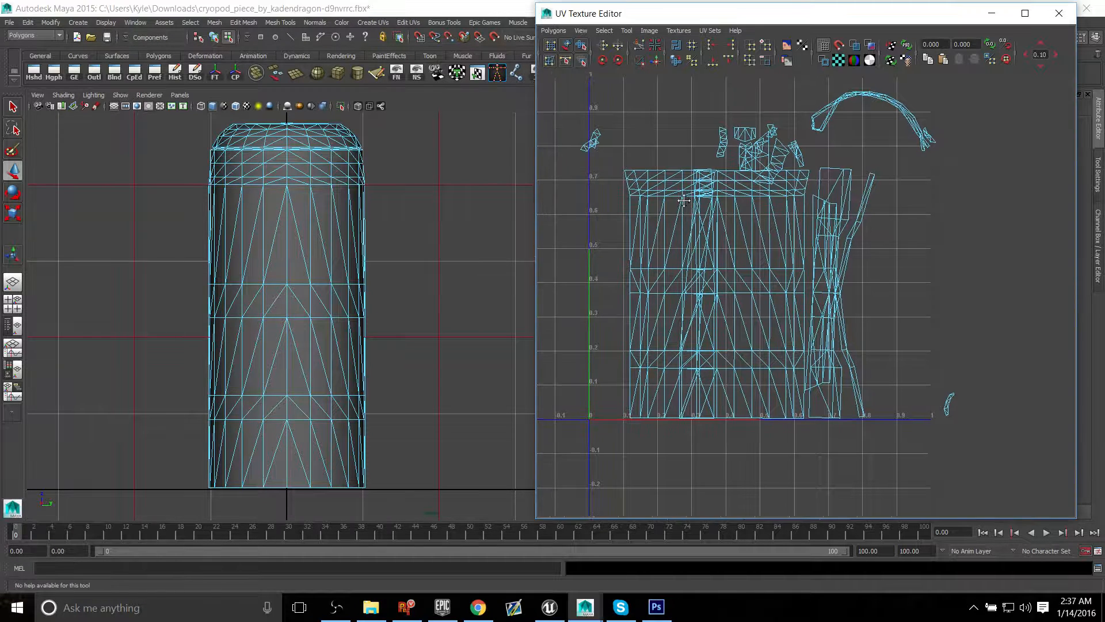
alt+middle_drag(669, 191, 701, 229)
drag(567, 99, 947, 494)
drag(582, 113, 953, 461)
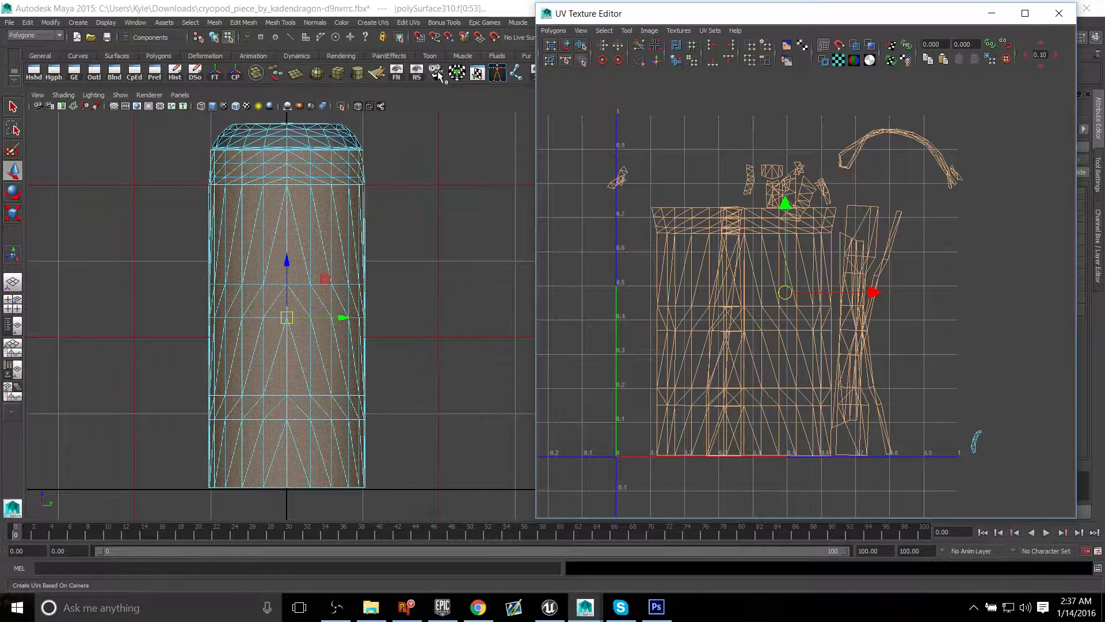
click(457, 72)
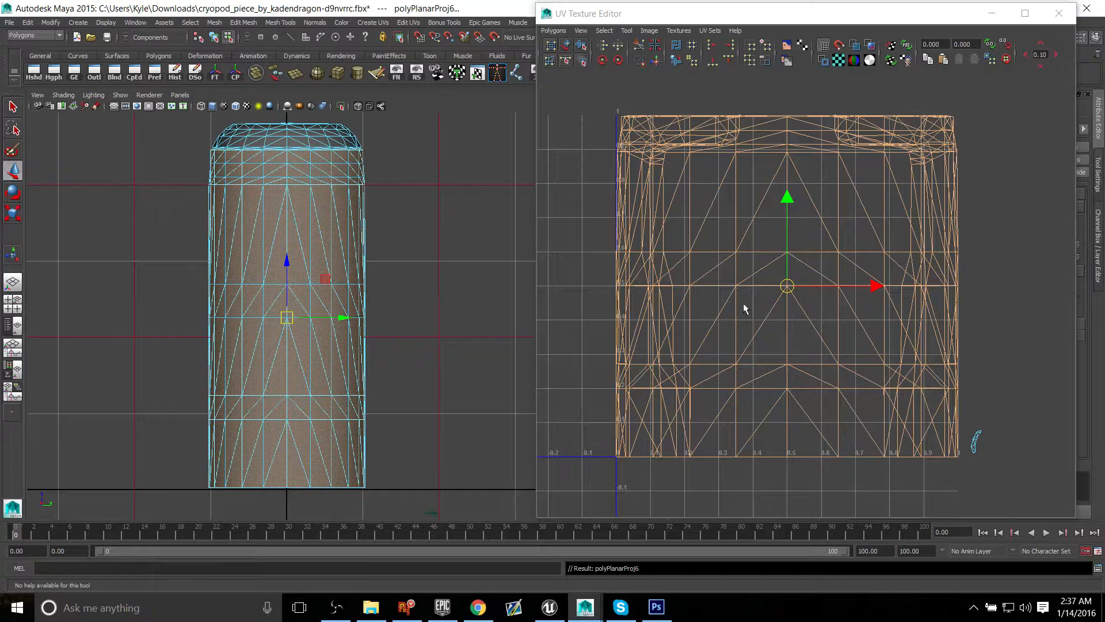
Step: Unfold the newly projected wall UVs
click(552, 30)
click(576, 275)
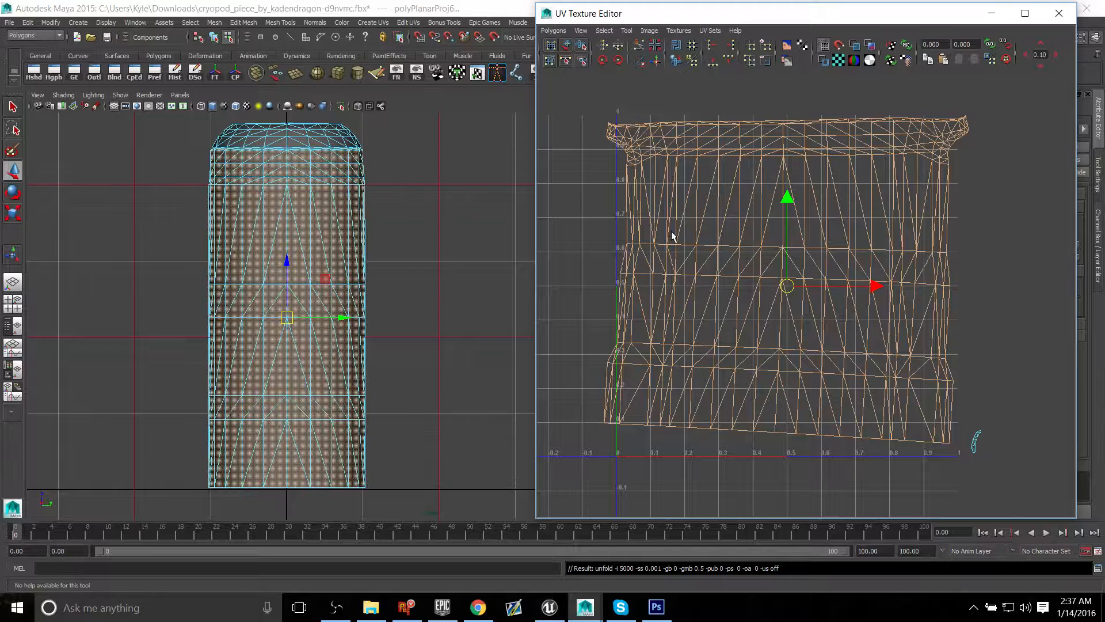
alt+middle_drag(680, 256, 679, 259)
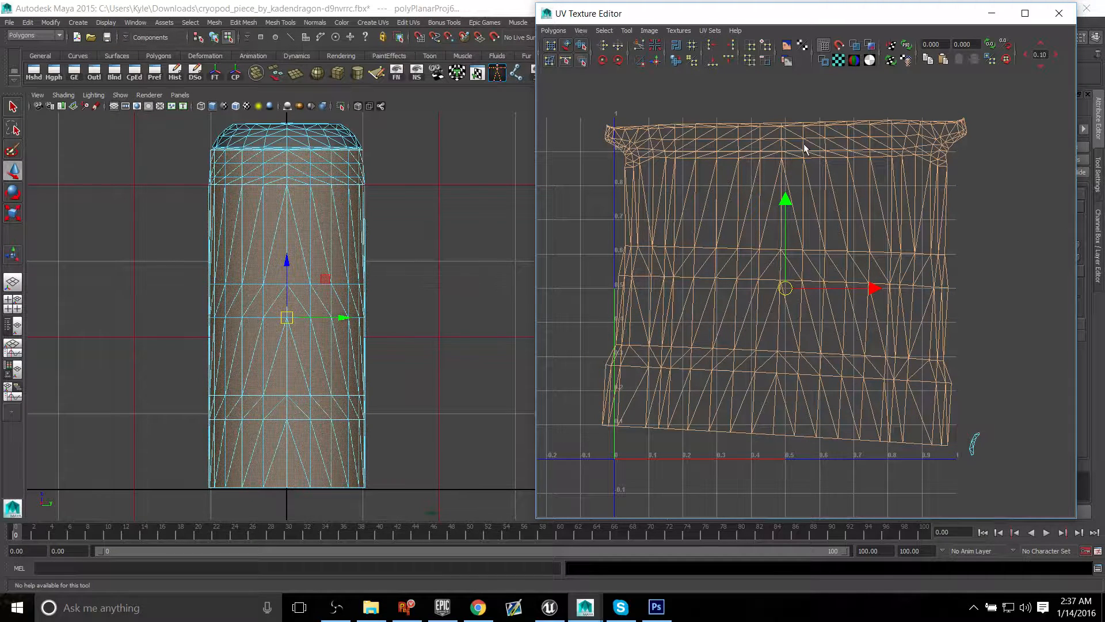
Step: Try rotating and optimizing the unfolded wall UV shell, undoing both edits
key(e)
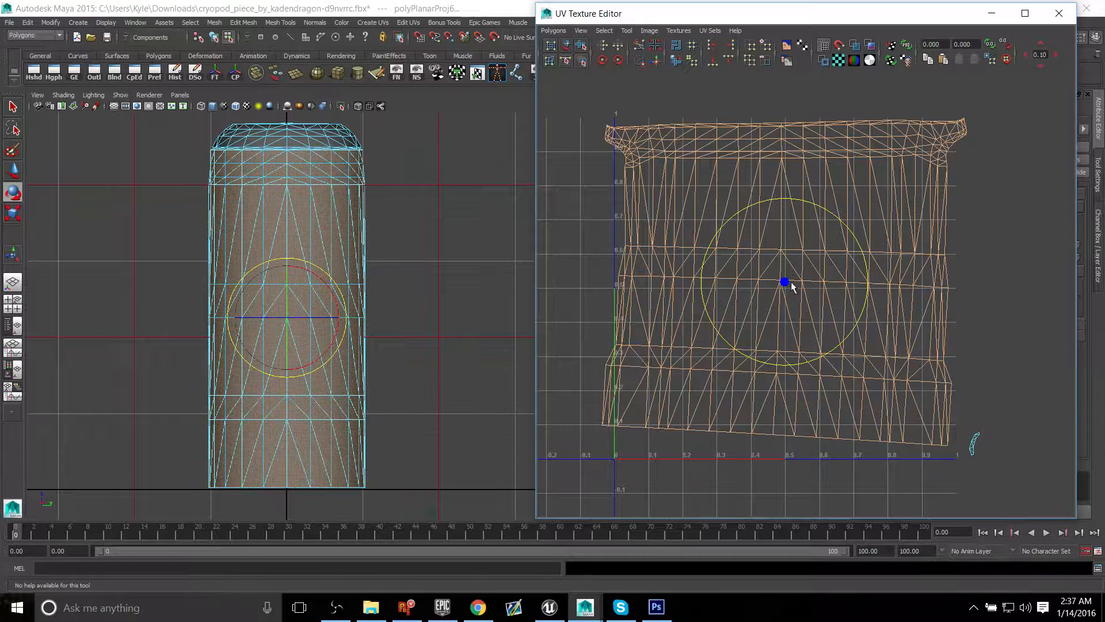
drag(787, 202, 799, 237)
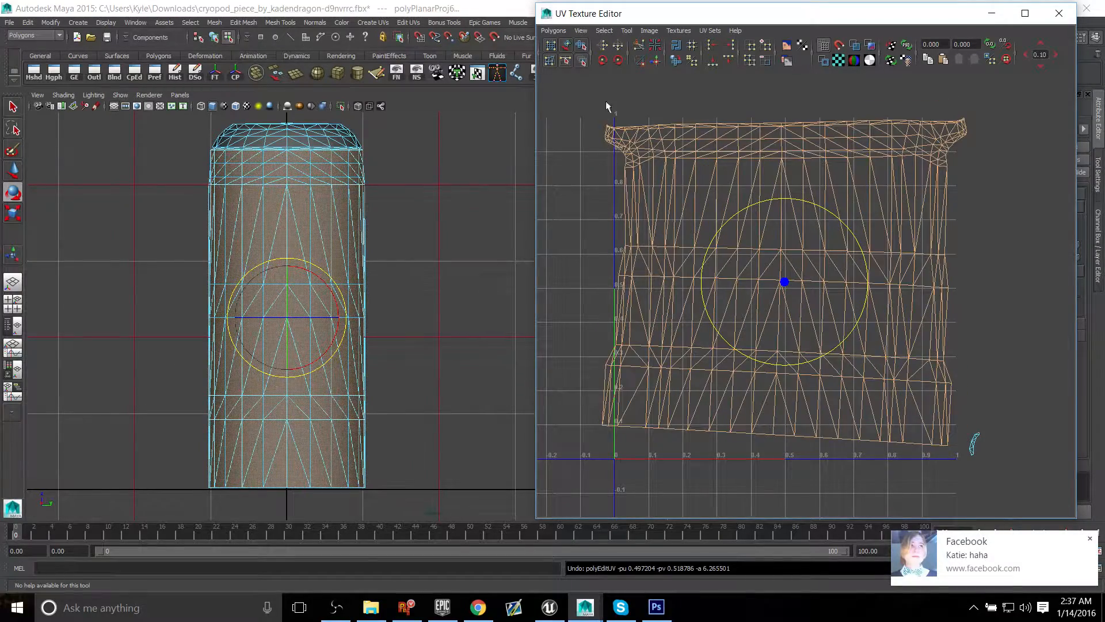
click(554, 30)
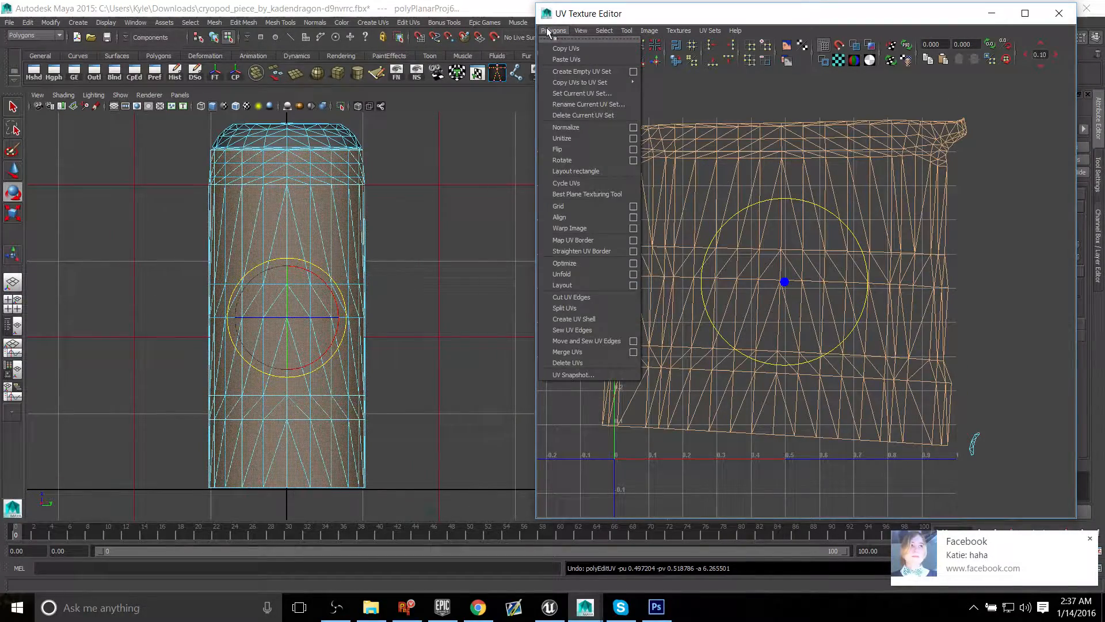
click(598, 274)
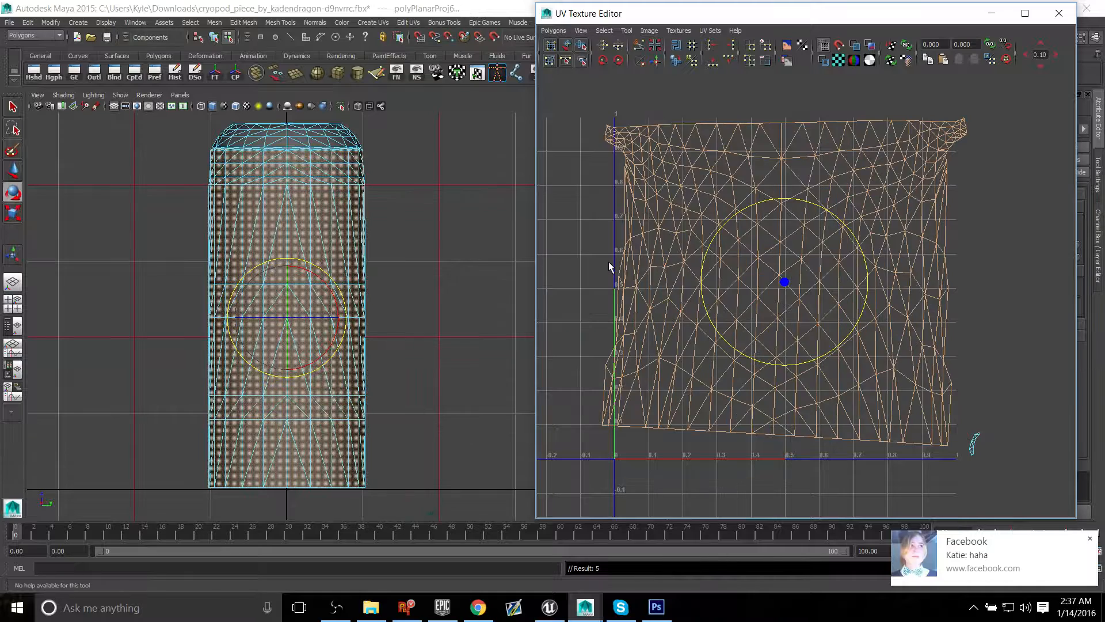
alt+middle_drag(655, 268, 665, 277)
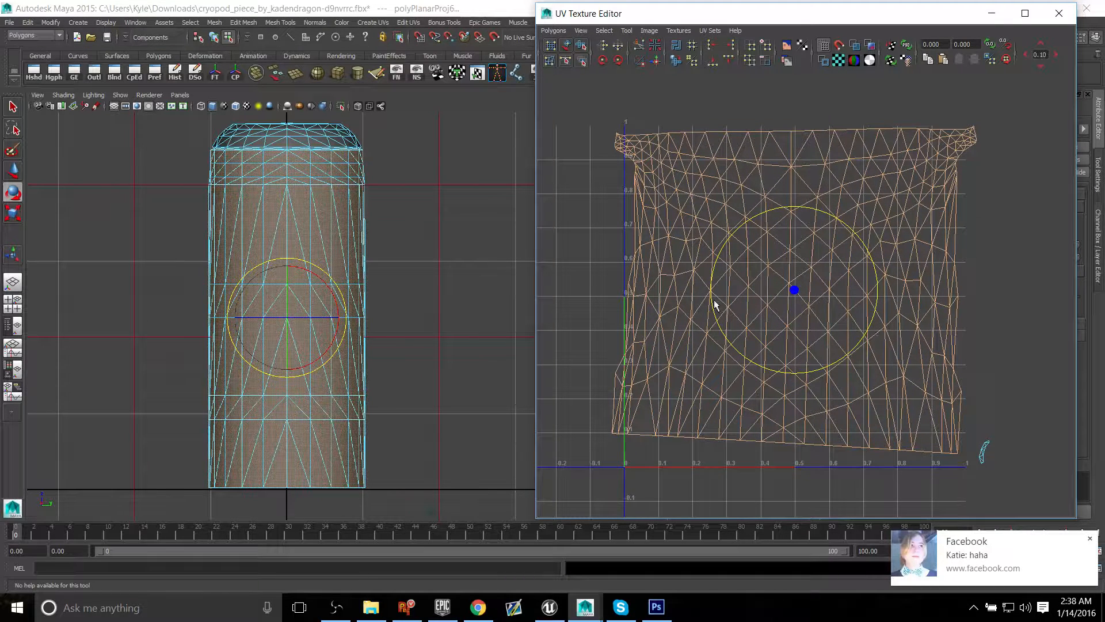
key(ctrl+z)
click(553, 30)
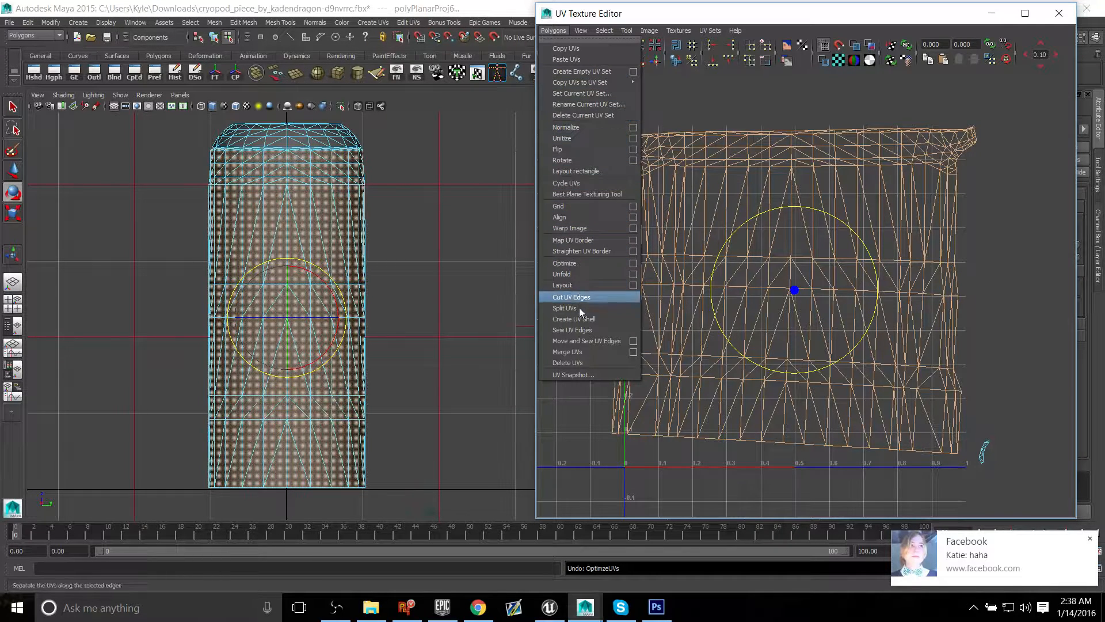
click(594, 447)
key(ctrl+z)
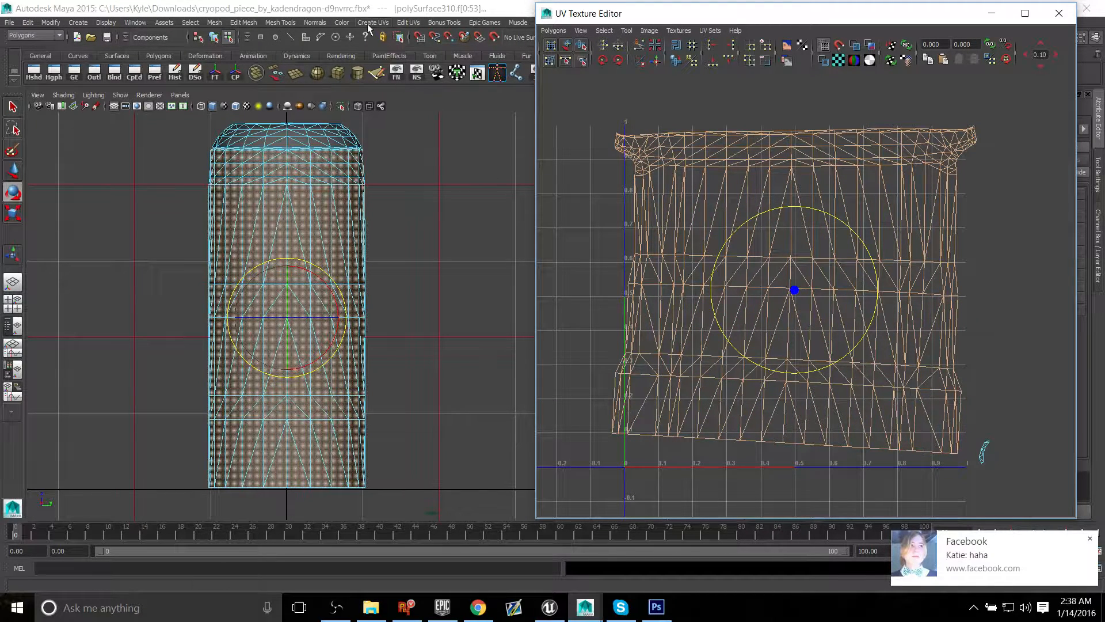
Step: Try Automatic Mapping on the selected wall faces and undo it
click(409, 23)
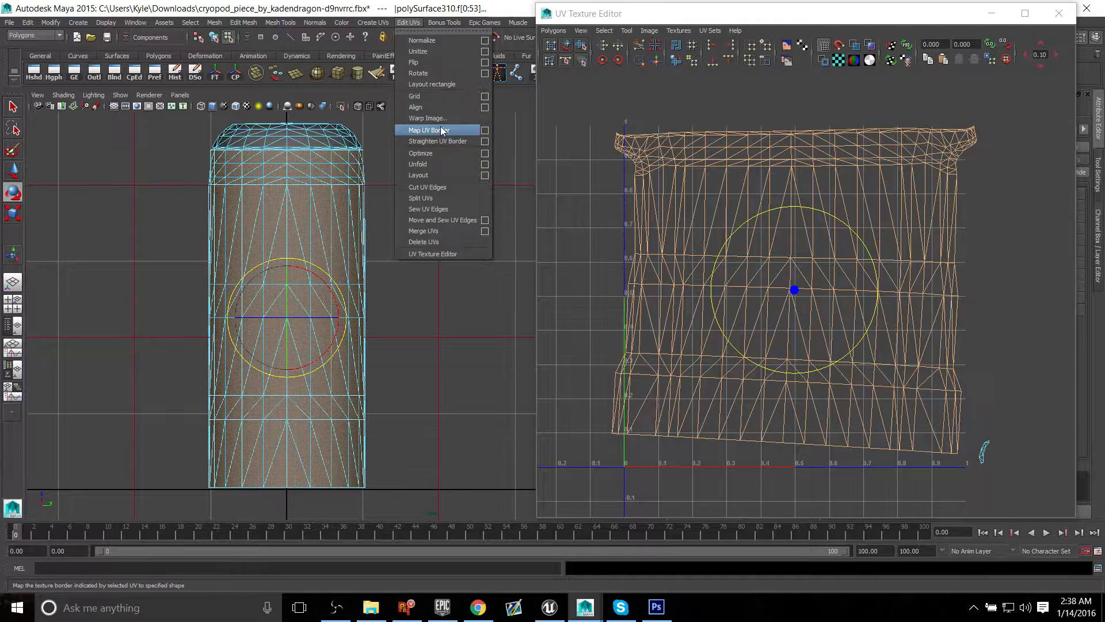
mouse_move(380, 20)
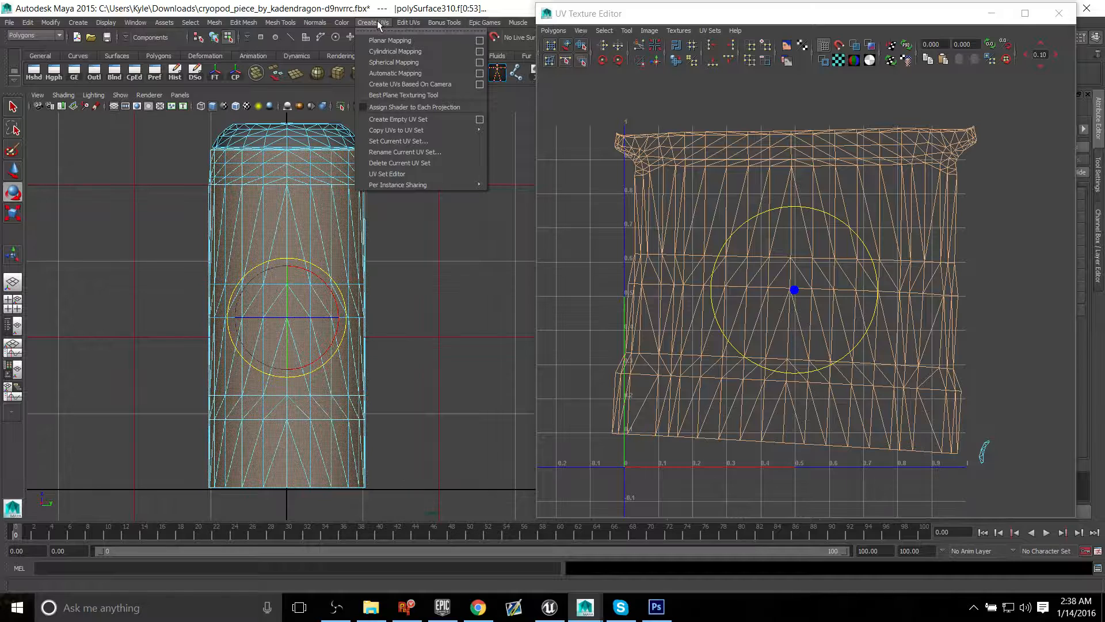
click(416, 74)
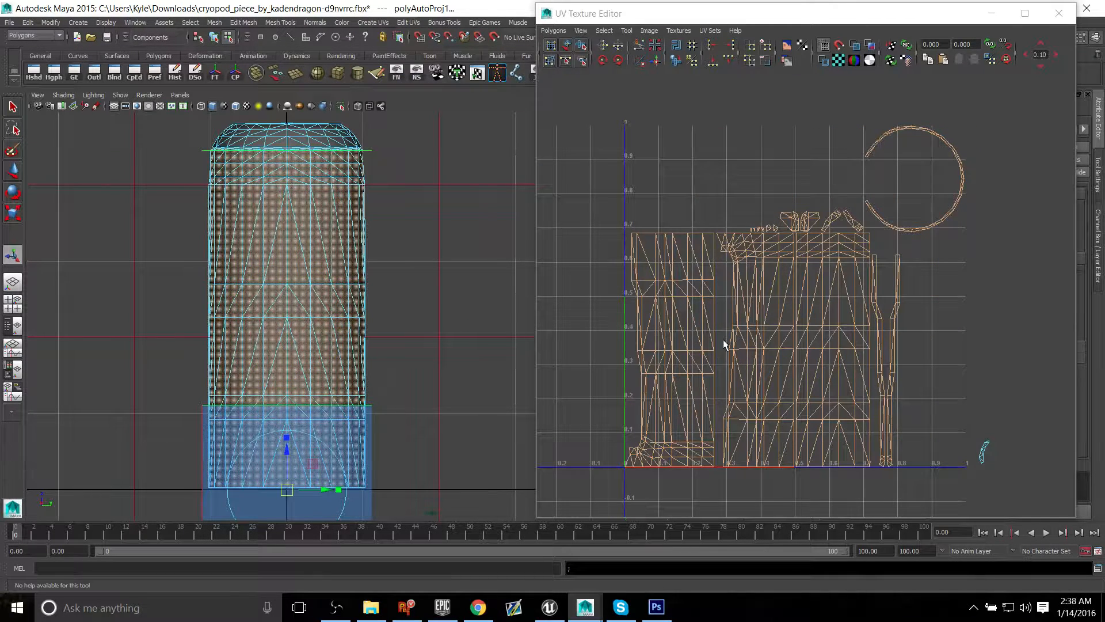
key(ctrl+z)
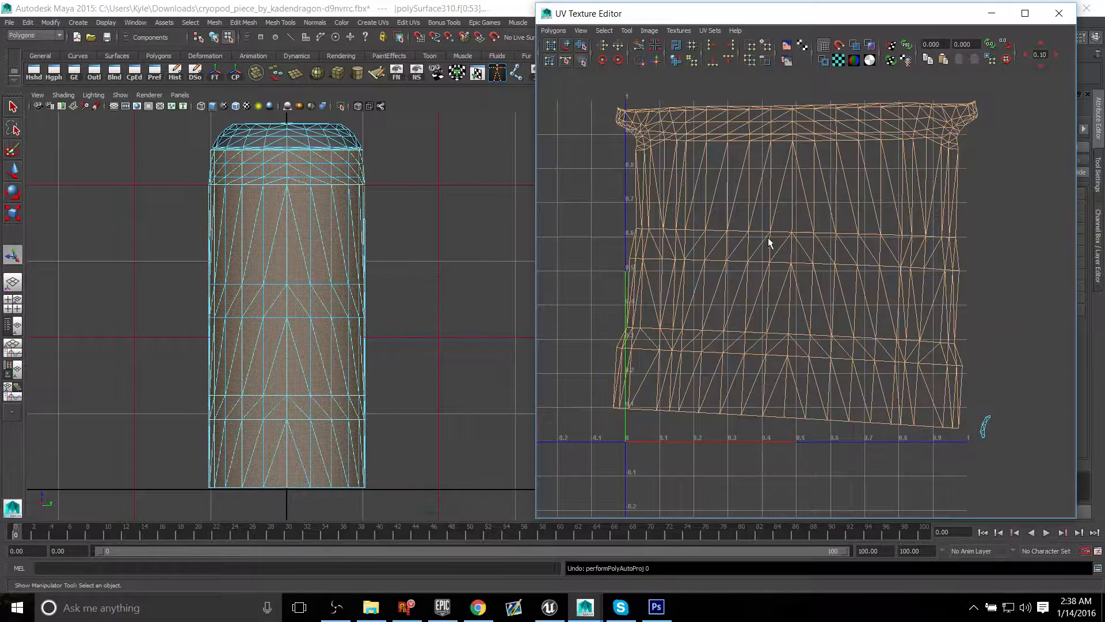
Step: Try unfolding the wall UVs again with the maximum iterations lowered to 1245, undo it and close the unfold options
alt+middle_drag(769, 238, 754, 261)
click(553, 31)
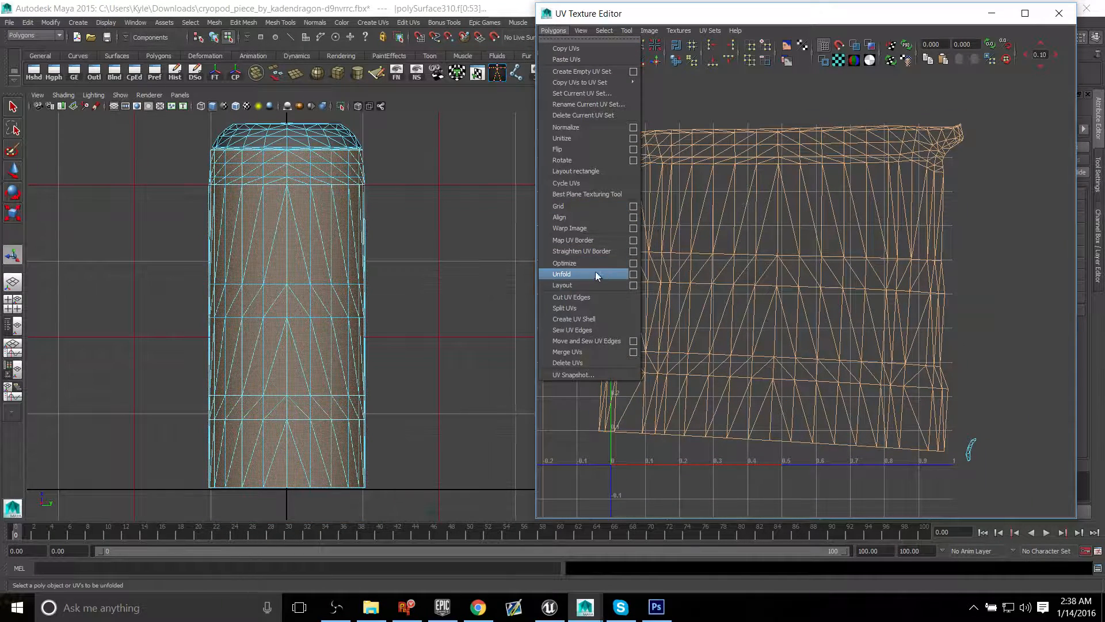
click(634, 275)
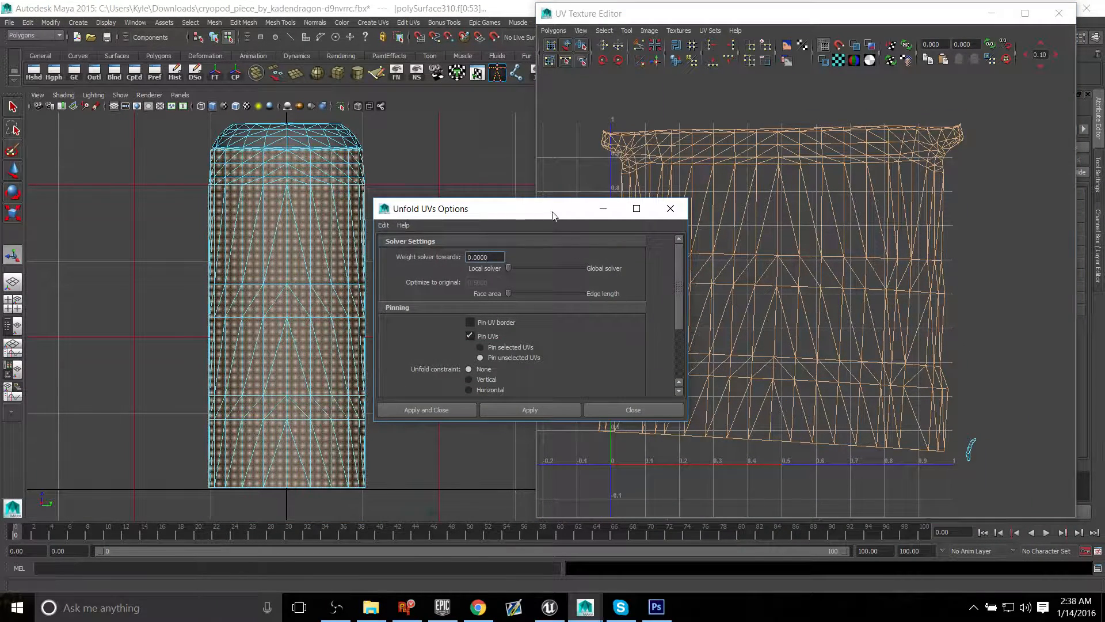
drag(553, 215, 453, 156)
scroll(481, 305, down, 3)
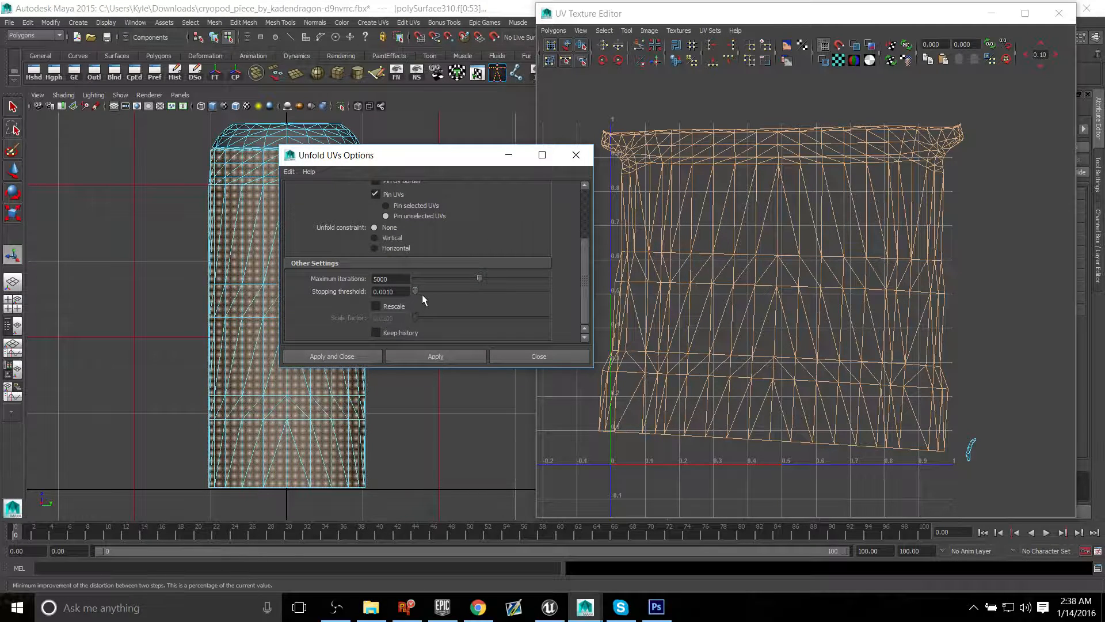
drag(476, 279, 432, 278)
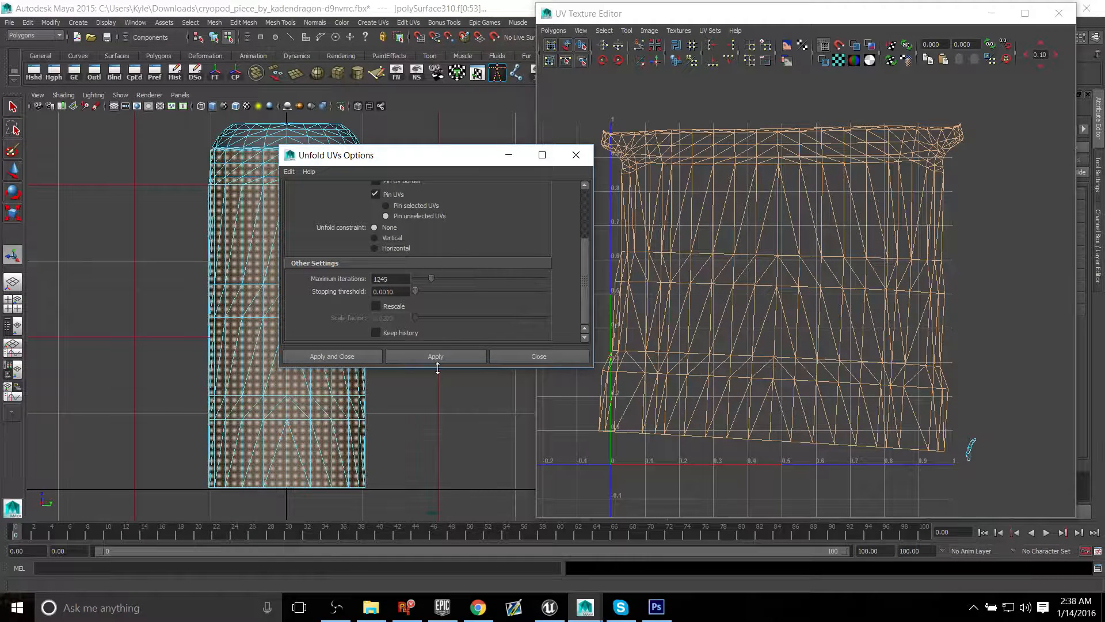
click(443, 356)
alt+middle_drag(750, 289, 782, 301)
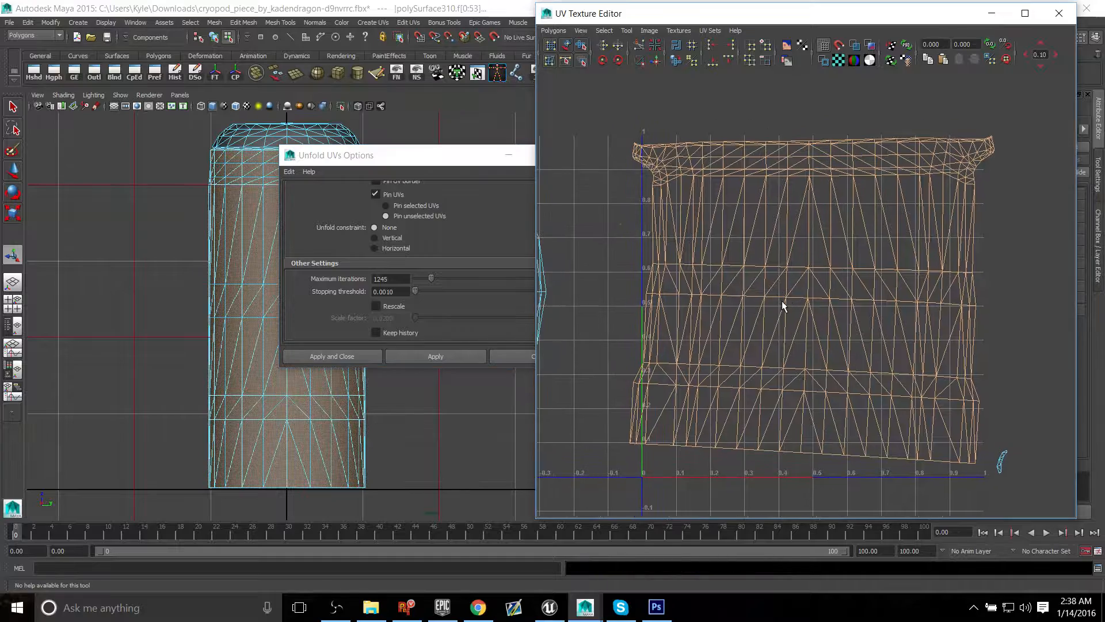
key(ctrl+z)
drag(447, 153, 413, 152)
click(554, 158)
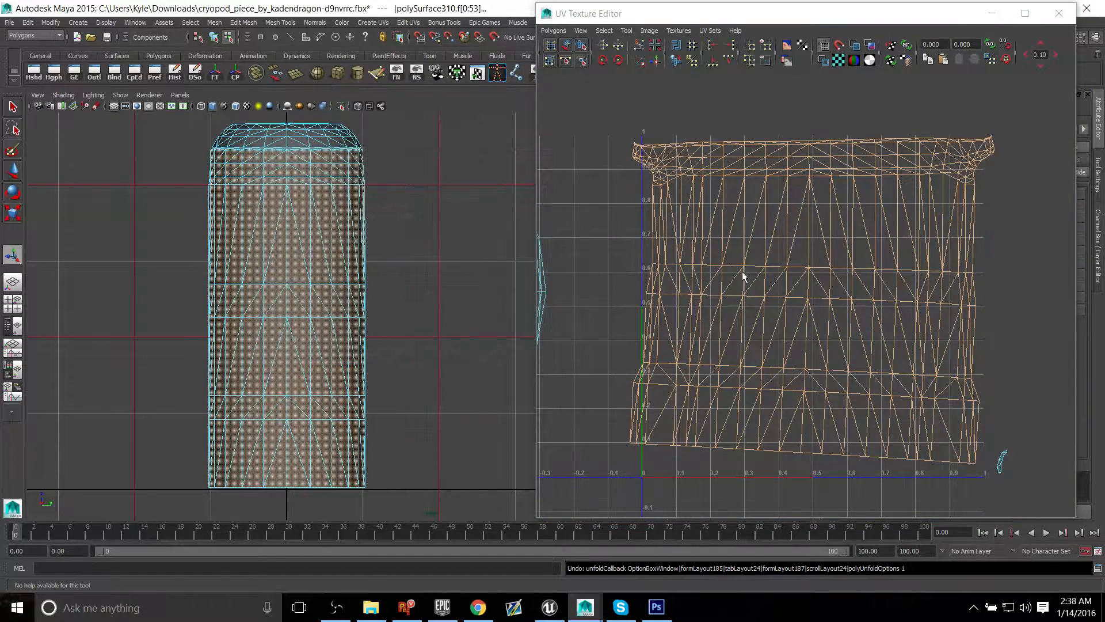
Step: Select the round cap's UV shell and move it closer to the wall shell, just outside the 0–1 space
alt+middle_drag(742, 274, 827, 272)
alt+right_drag(827, 265, 591, 226)
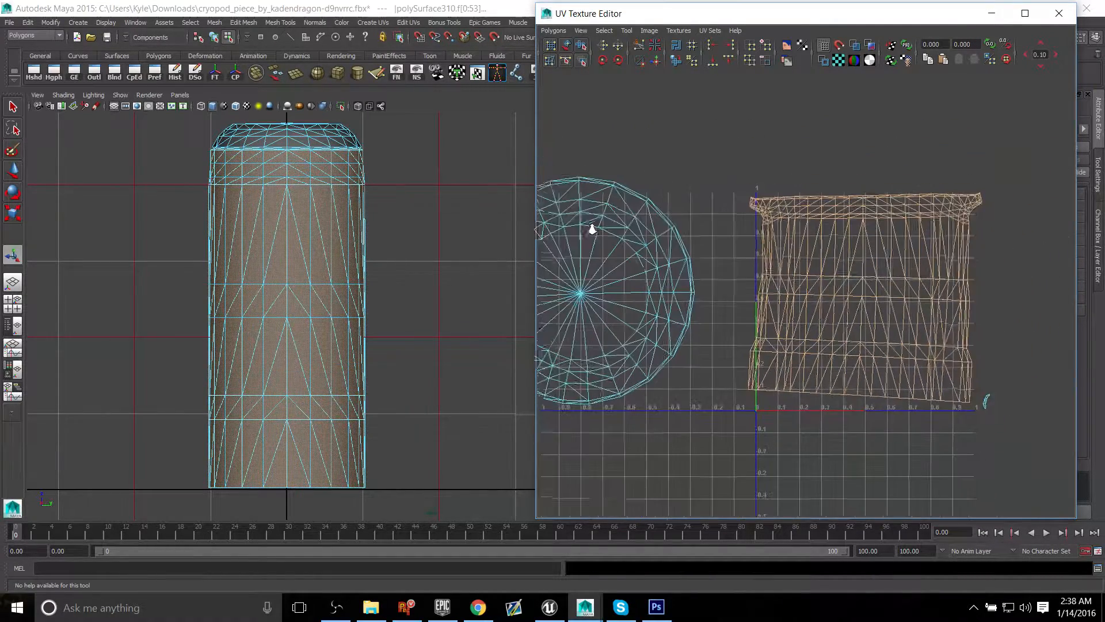
click(627, 275)
key(w)
drag(583, 293, 638, 294)
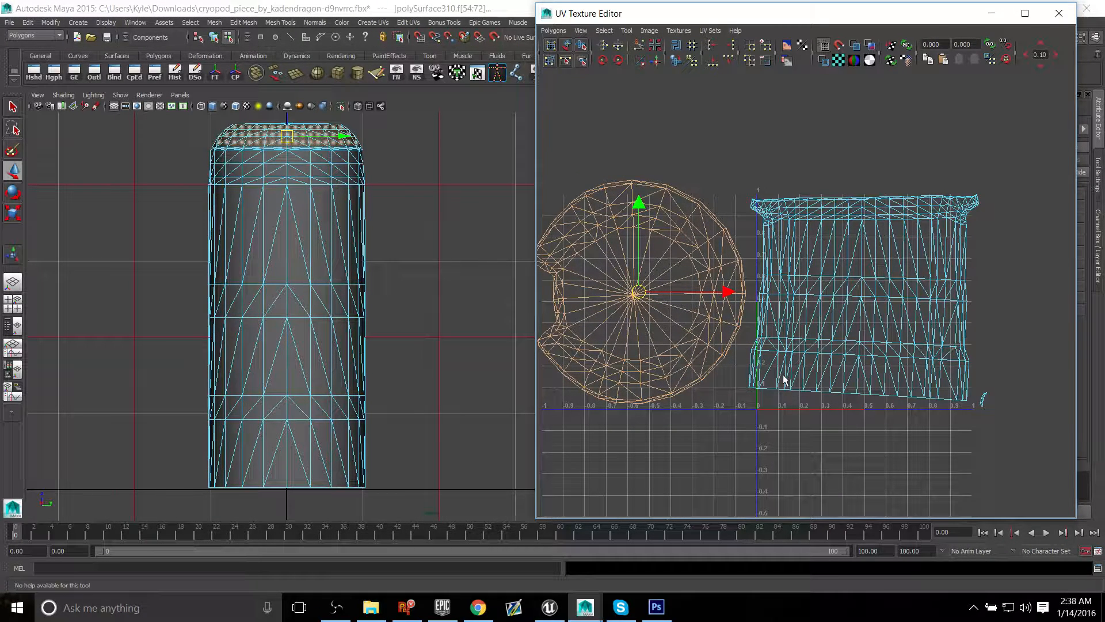
Step: Scale the round cap's UV shell down to about 0.4 units wide and place it left of the wall shell's upper half
key(e)
key(r)
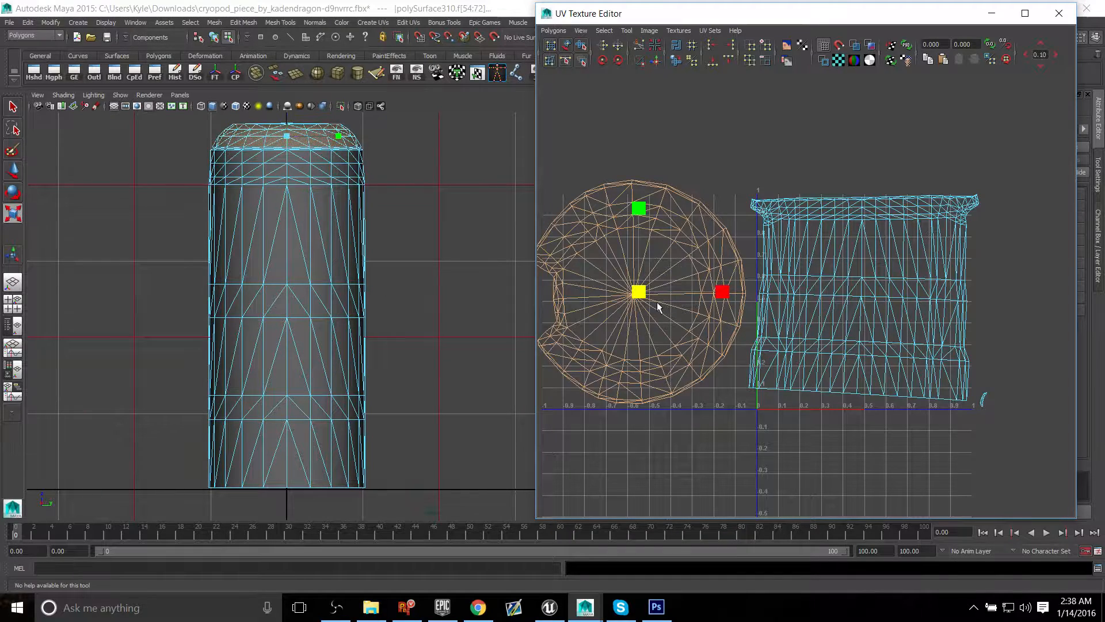
drag(641, 292, 616, 291)
alt+middle_drag(778, 306, 766, 307)
alt+right_drag(780, 306, 876, 342)
alt+middle_drag(876, 343, 834, 334)
alt+middle_drag(746, 307, 816, 288)
key(e)
key(r)
drag(602, 265, 676, 211)
key(w)
Step: Select the wall's UV shell and examine its checker pattern against the cap's in the perspective view
click(943, 350)
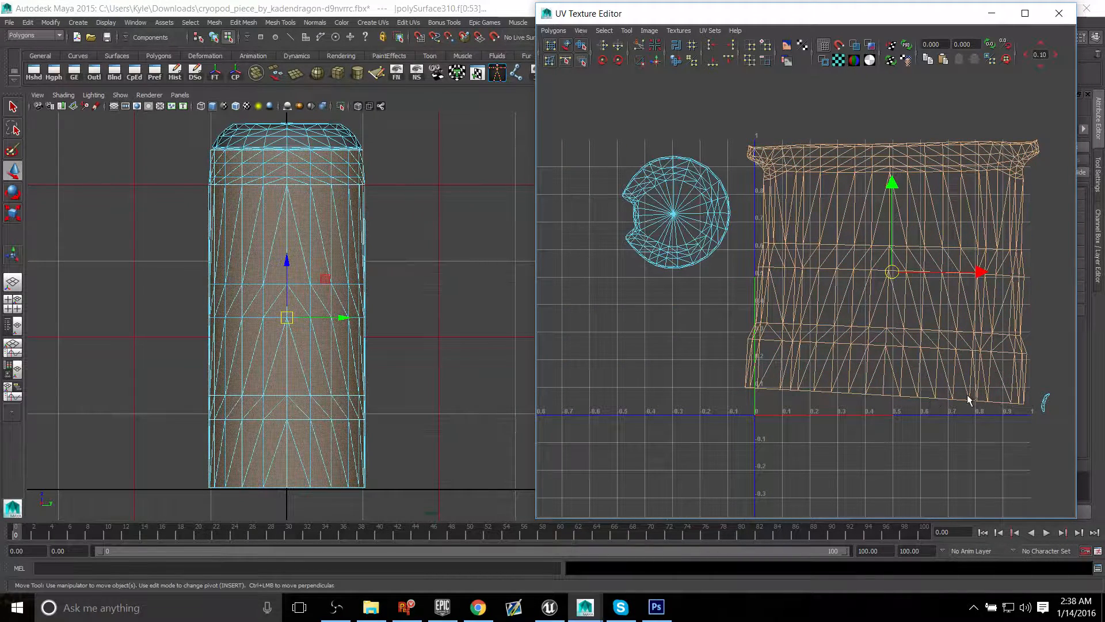
key(space)
key(space)
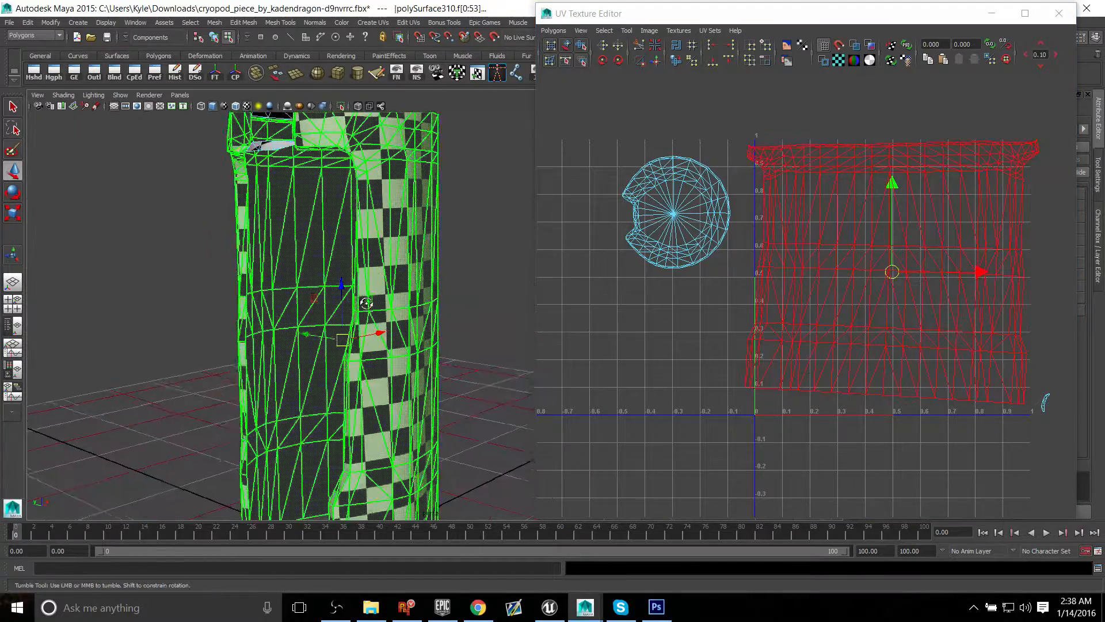
alt+drag(366, 305, 386, 221)
click(449, 278)
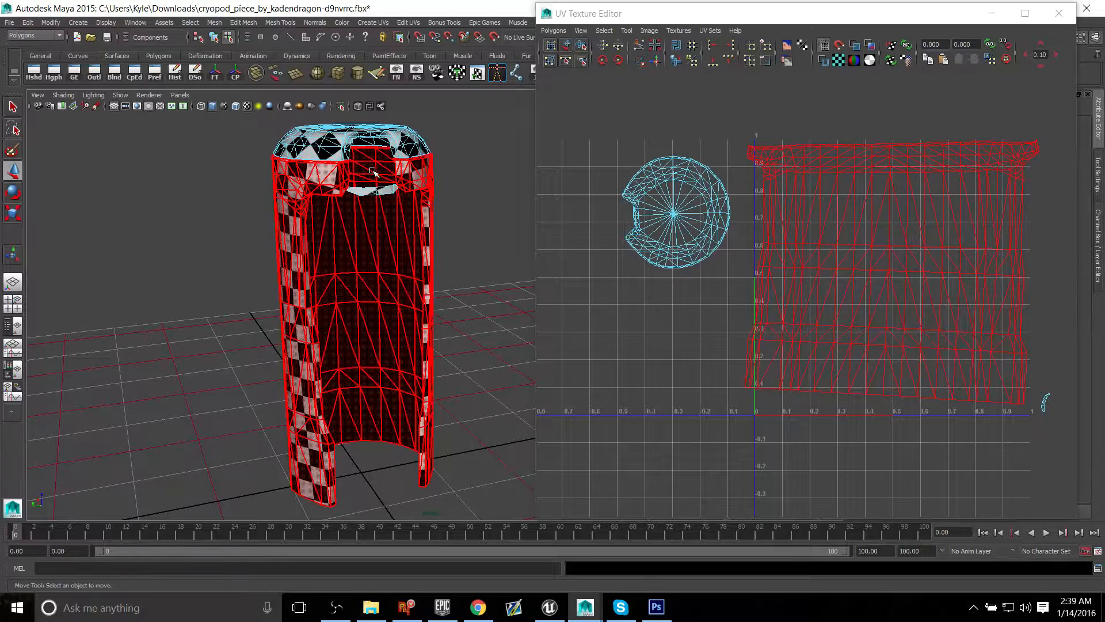
alt+drag(372, 169, 353, 183)
right_drag(353, 184, 325, 164)
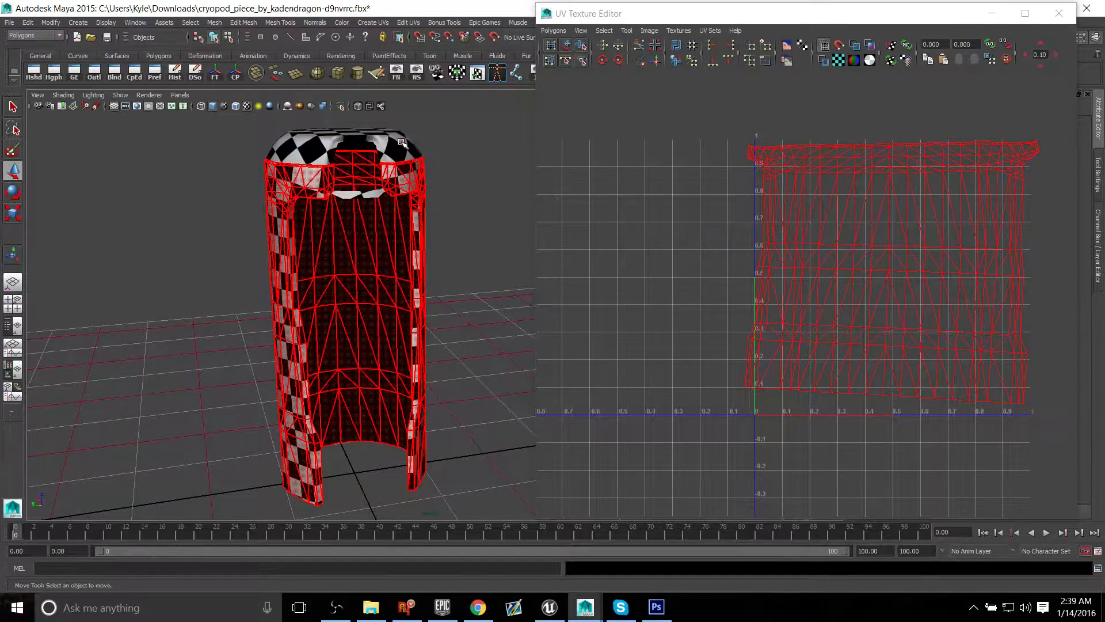
Step: Select the whole cryopod shell object and export it in OBJ format to the Desktop, overwriting cryopod_piece.obj
click(315, 200)
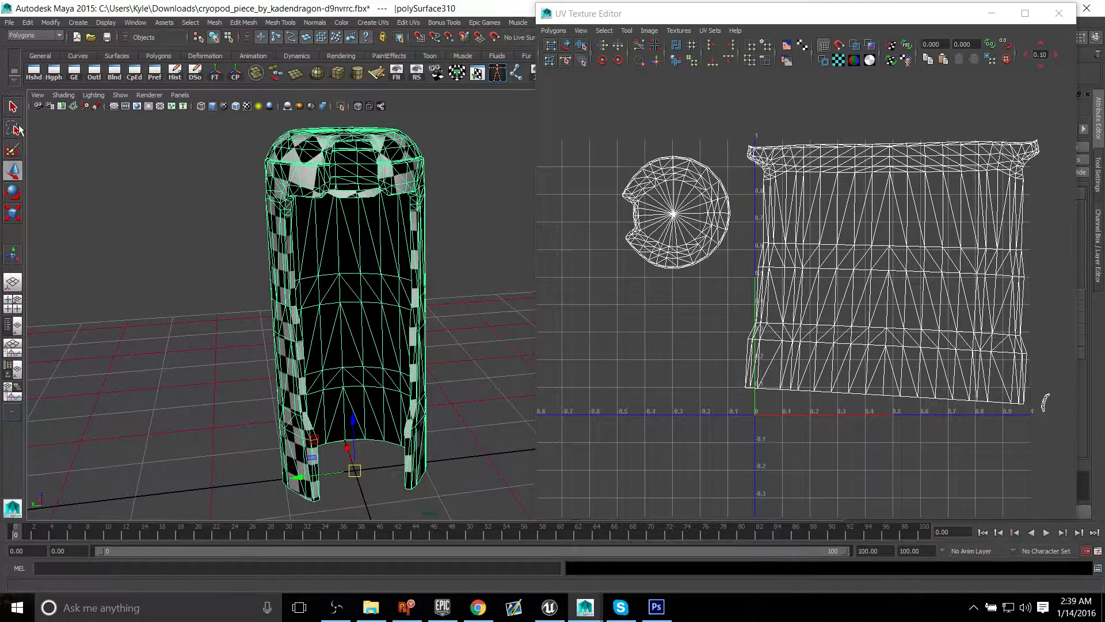
alt+drag(239, 193, 282, 273)
key(e)
click(250, 313)
key(ctrl+z)
click(9, 21)
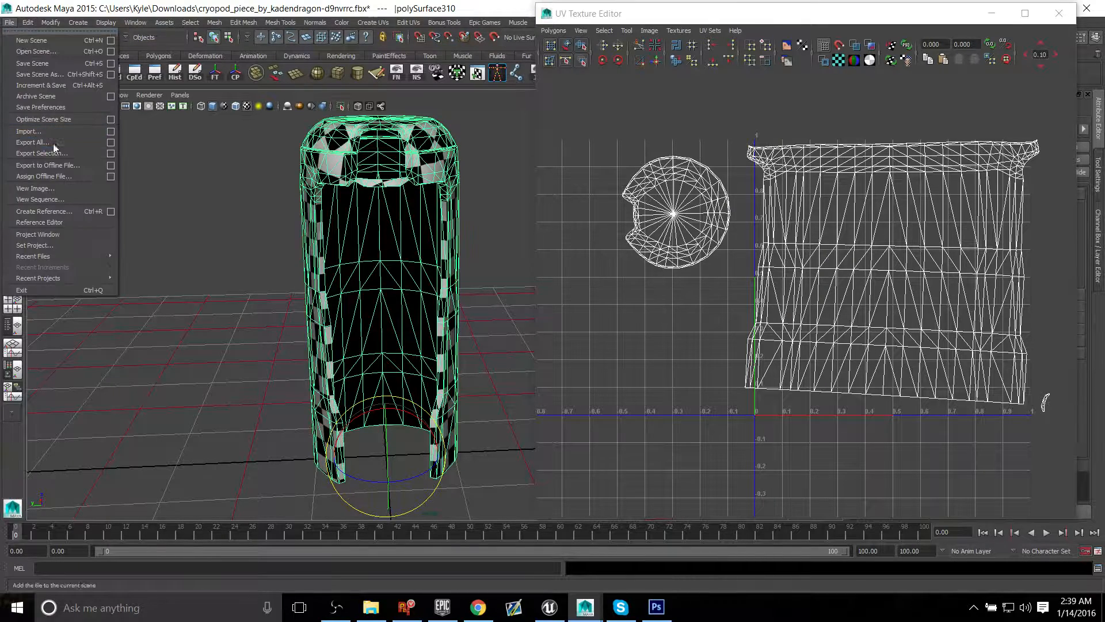
click(46, 153)
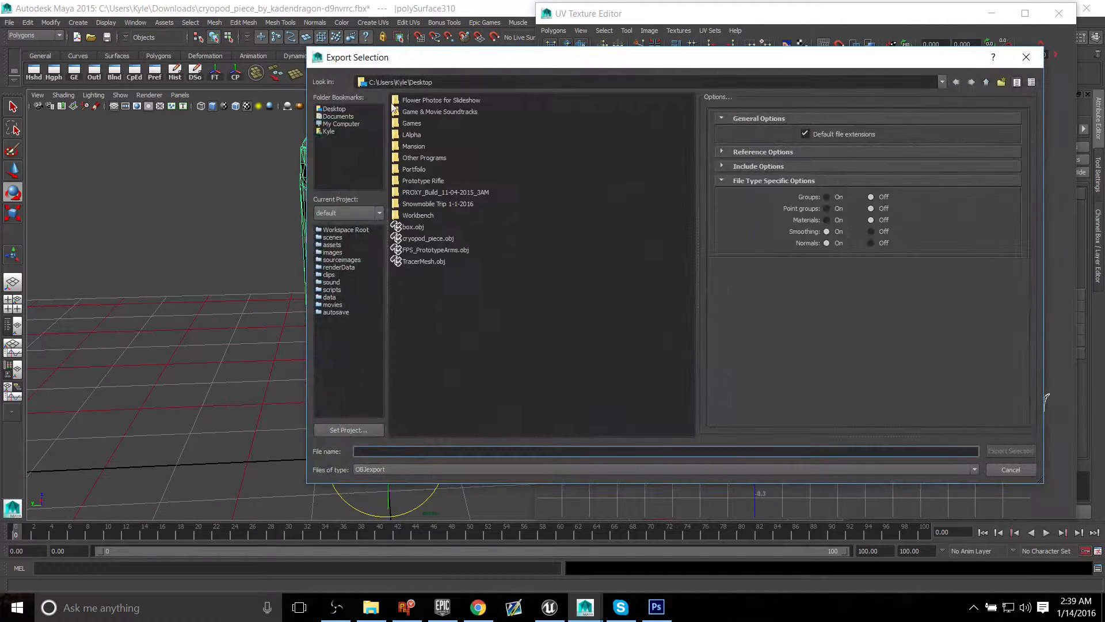
click(335, 109)
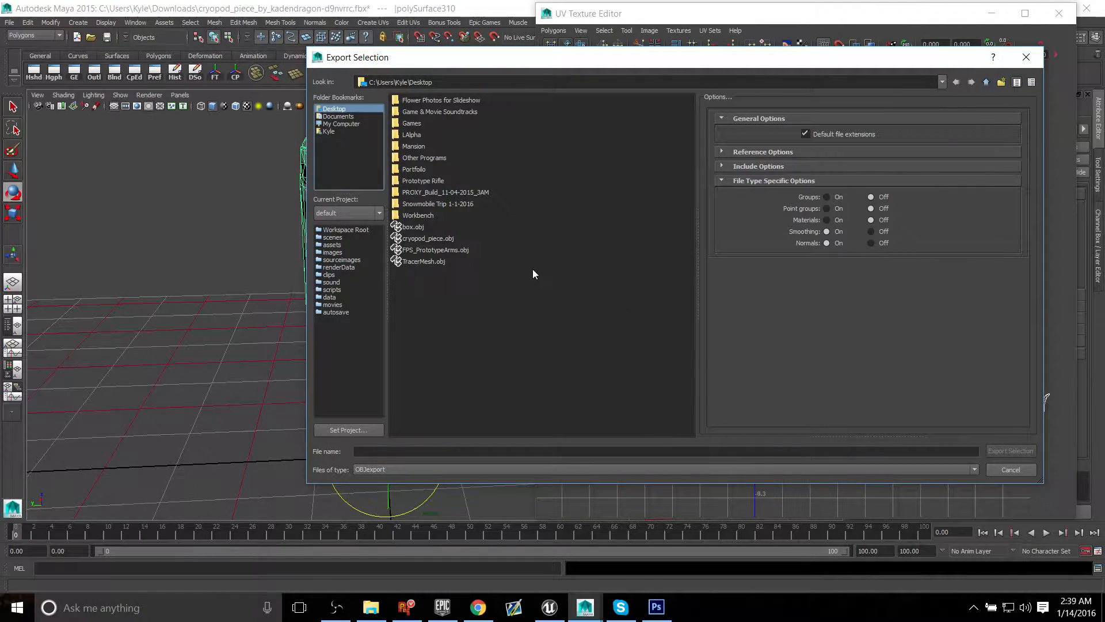
click(424, 239)
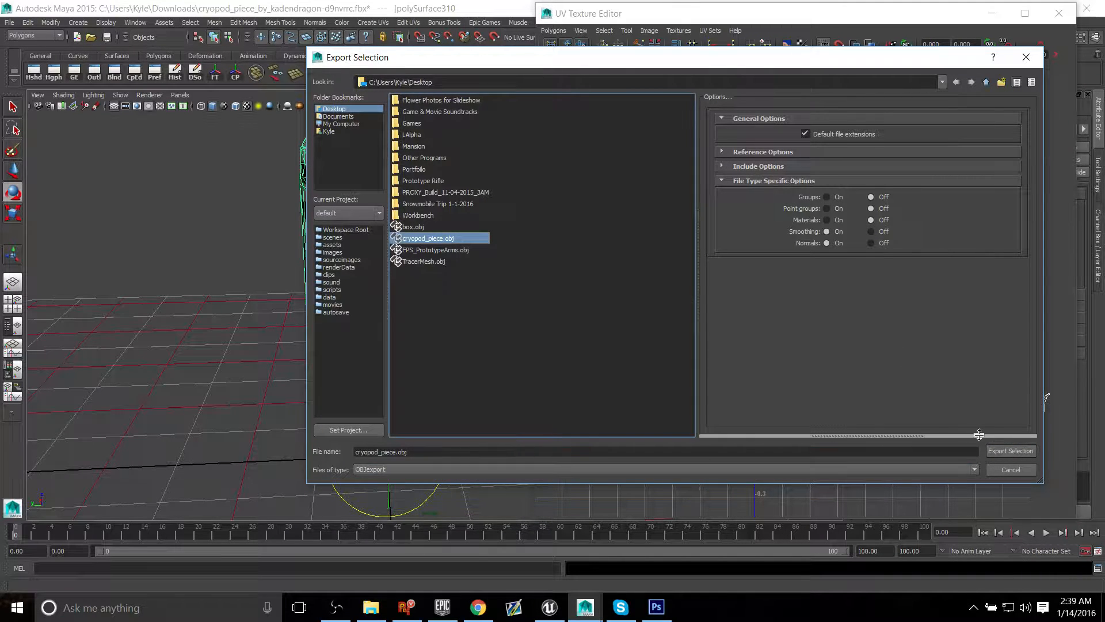
click(1008, 451)
click(649, 291)
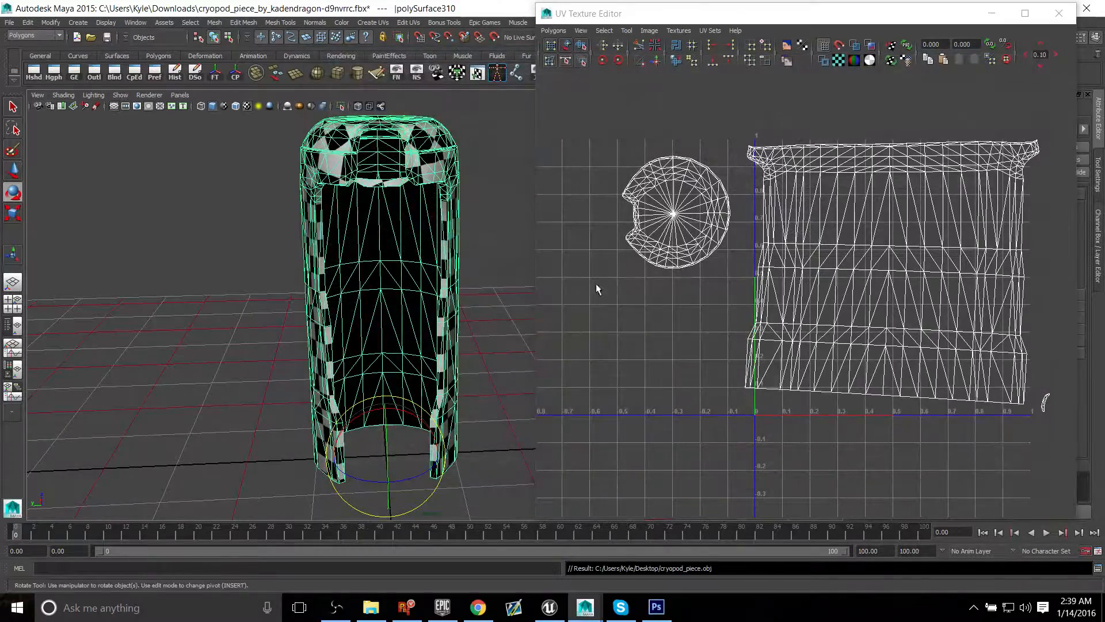
Step: Clear the open windows off the desktop, launch Roadkill and maximize its window
click(991, 14)
click(1021, 9)
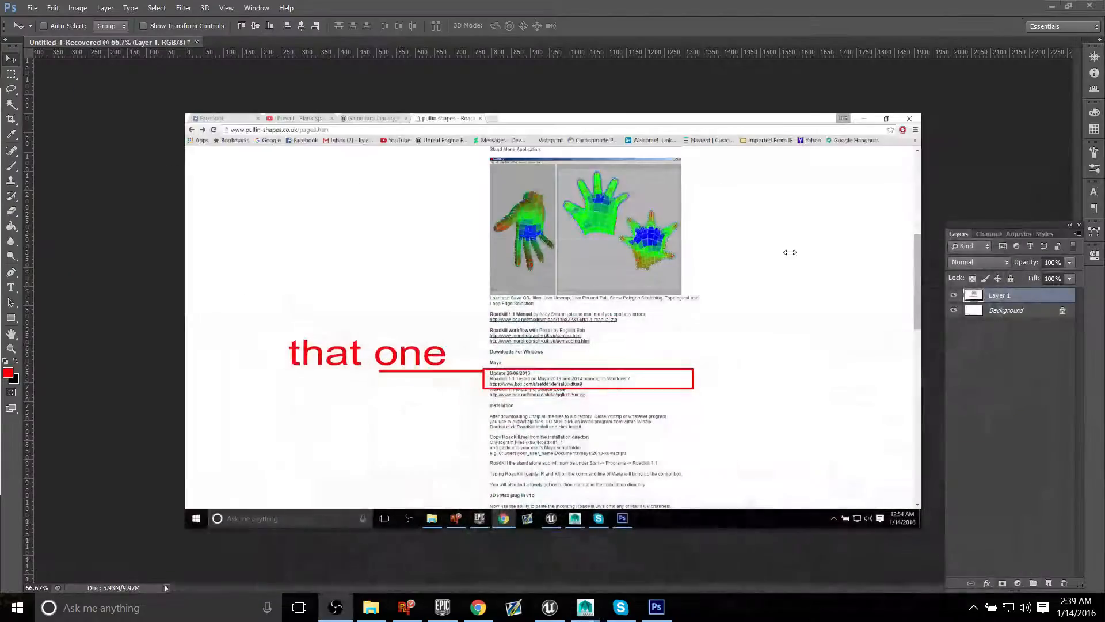
click(1048, 6)
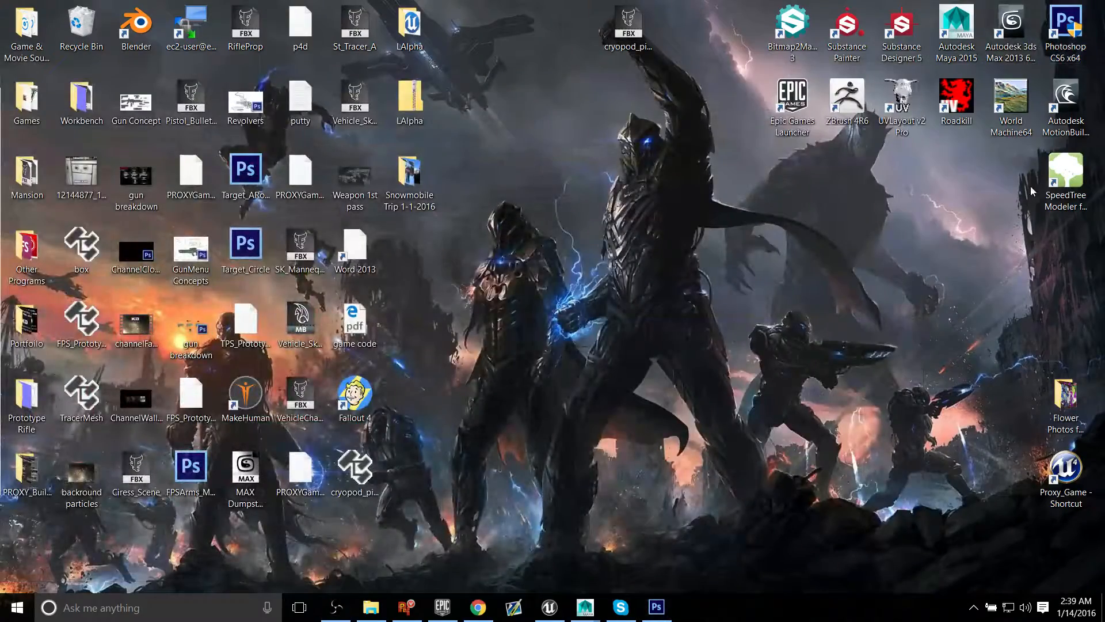
double_click(956, 99)
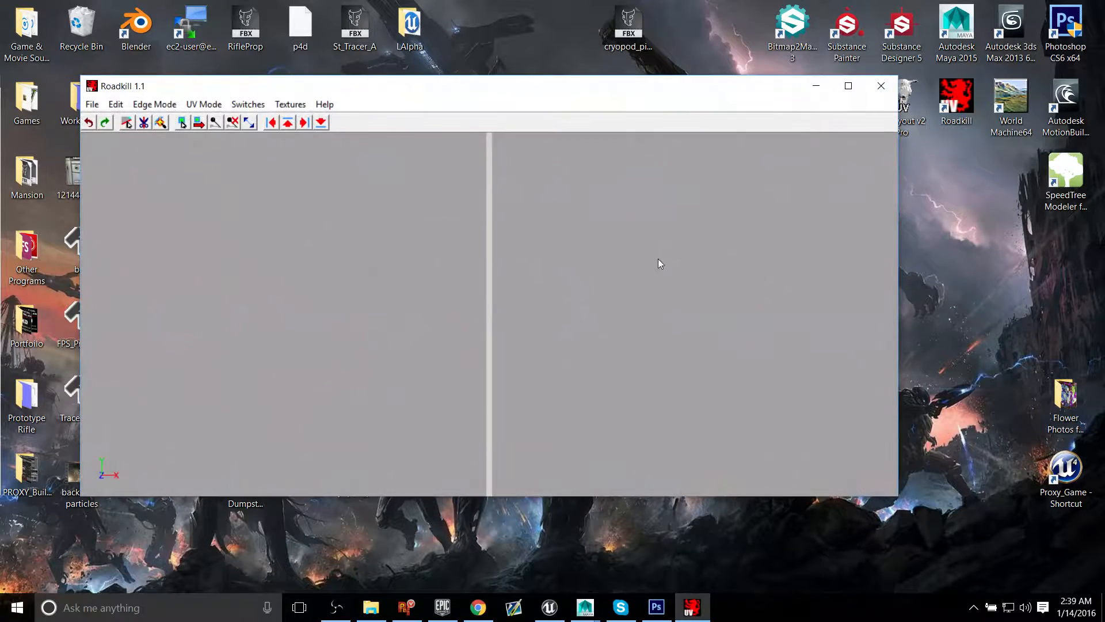
drag(485, 86, 650, 0)
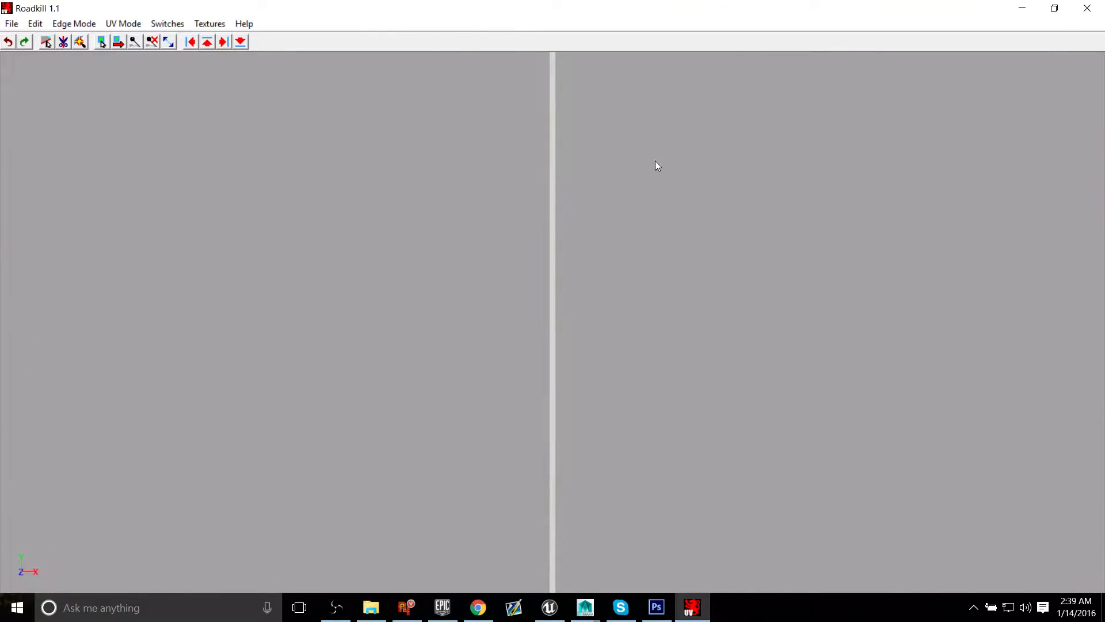
Step: Load the cryopod_piece OBJ file from the Desktop and inspect the checker pattern on the shell's cap and wall
click(13, 24)
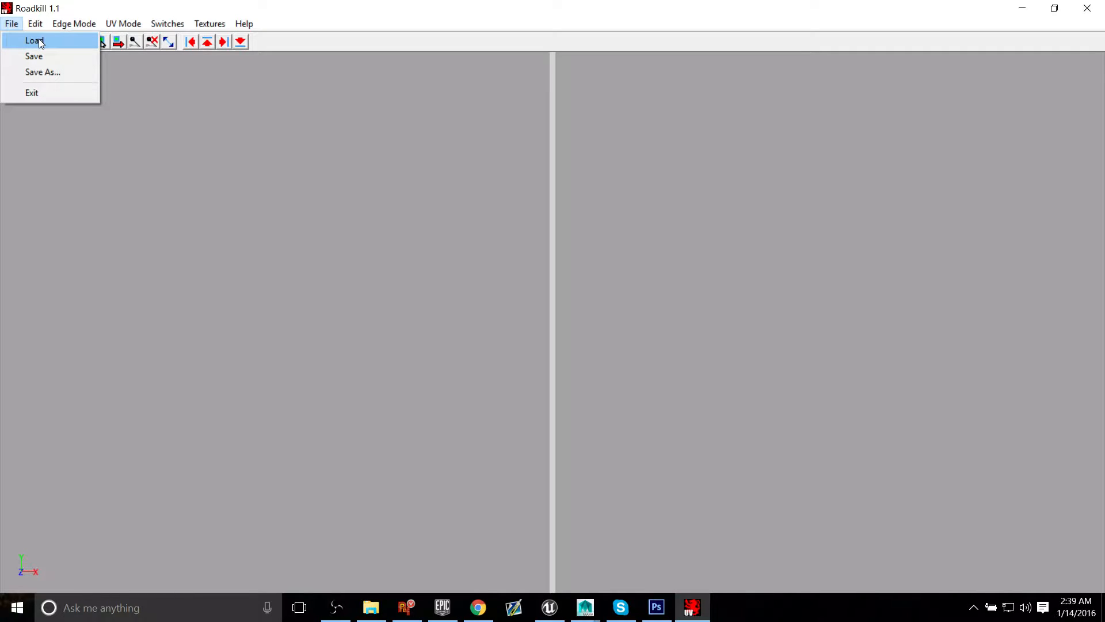
click(39, 40)
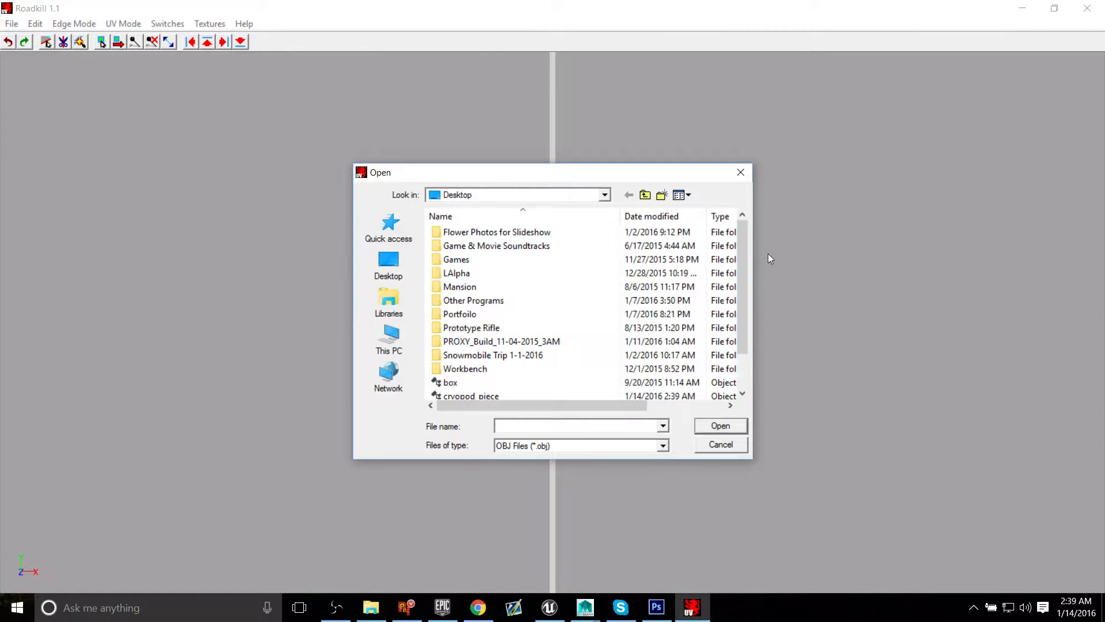
scroll(743, 255, down, 1)
click(484, 355)
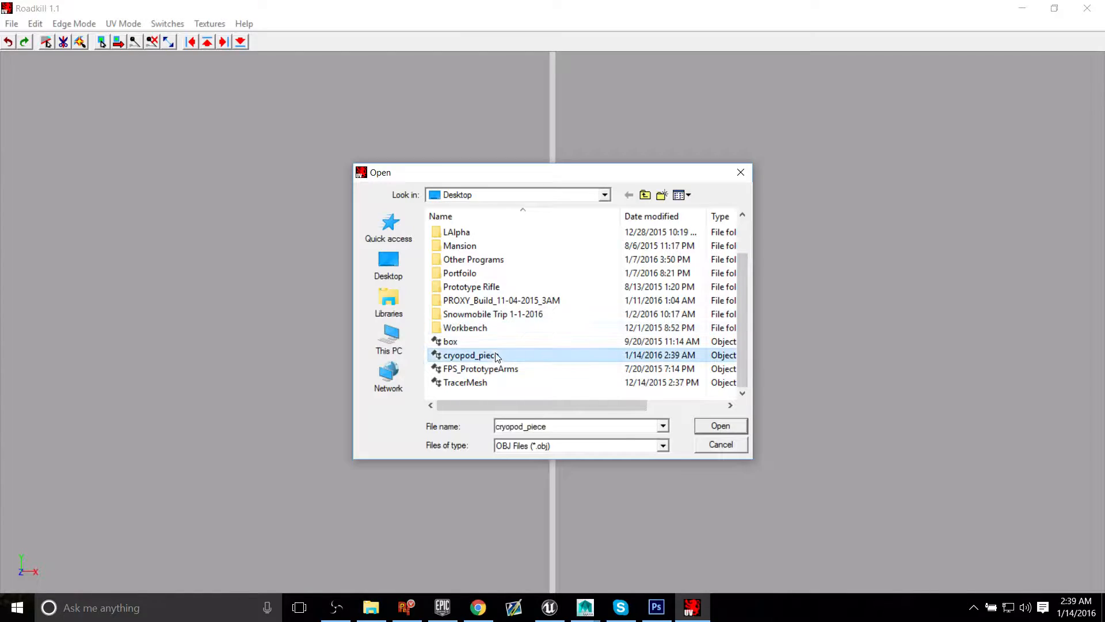
click(717, 427)
alt+drag(314, 408, 322, 322)
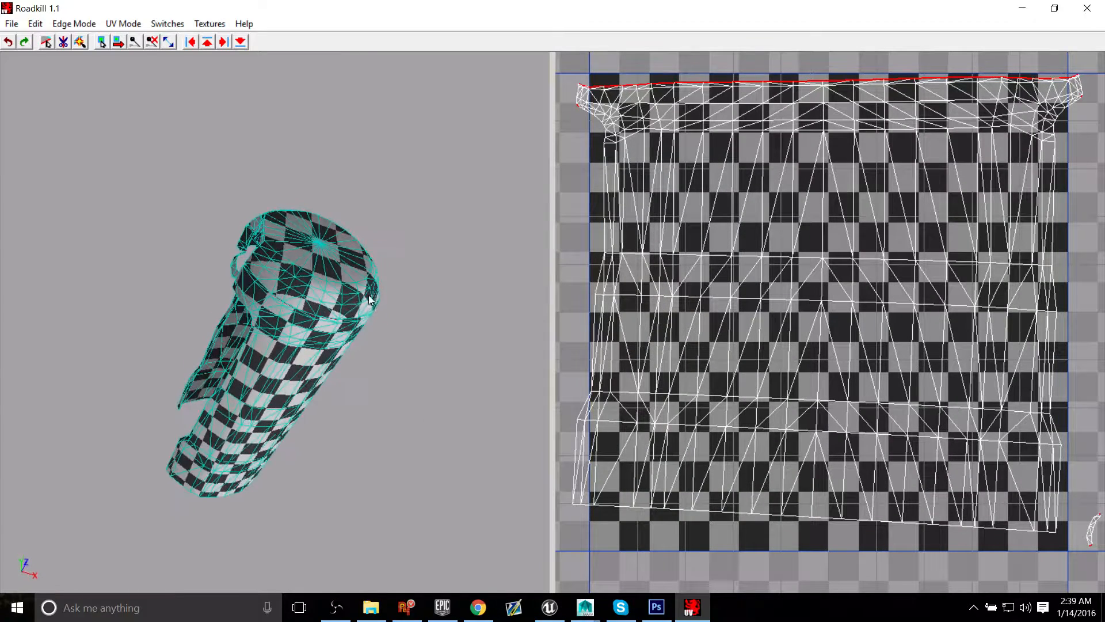
alt+middle_drag(254, 311, 335, 316)
alt+right_drag(336, 316, 374, 374)
alt+drag(373, 375, 410, 373)
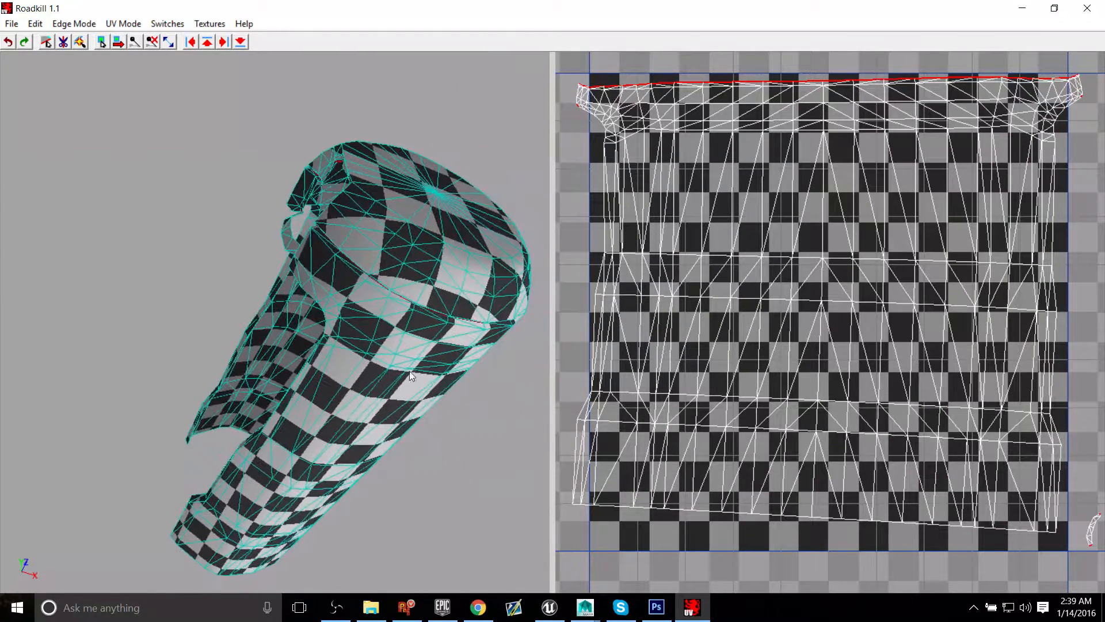
Step: Switch to Maya and look through the file types offered for exporting a selection, closing the export dialog without saving
mouse_move(585, 607)
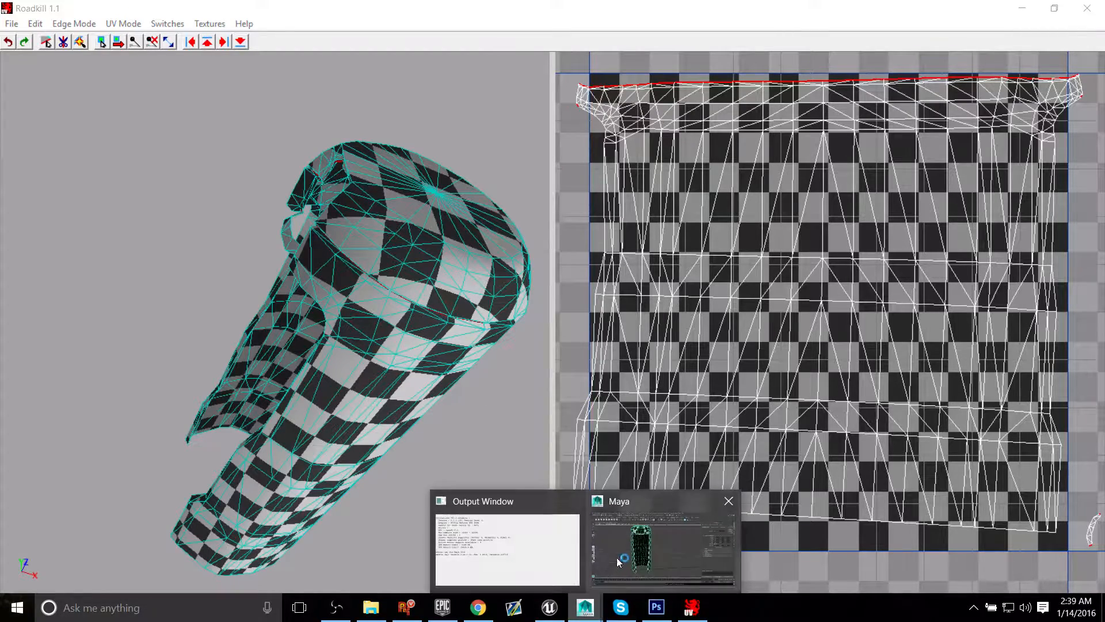
click(656, 535)
alt+drag(328, 290, 360, 325)
mouse_move(360, 326)
alt+middle_down()
mouse_move(366, 334)
mouse_move(358, 316)
alt+middle_up()
click(10, 22)
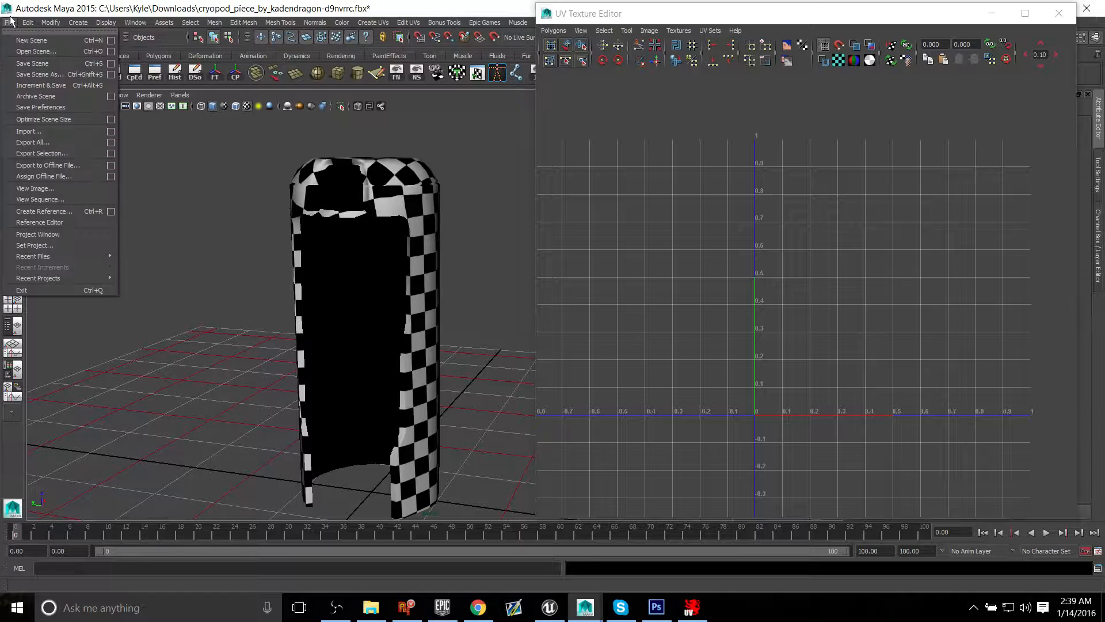
click(69, 153)
click(965, 470)
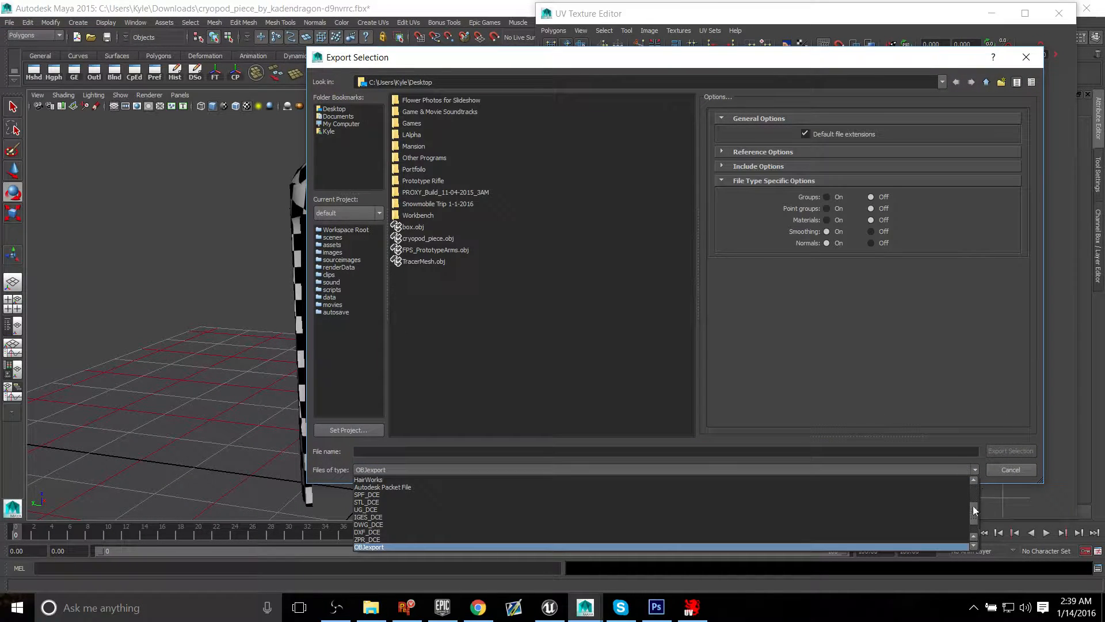
drag(972, 506, 973, 520)
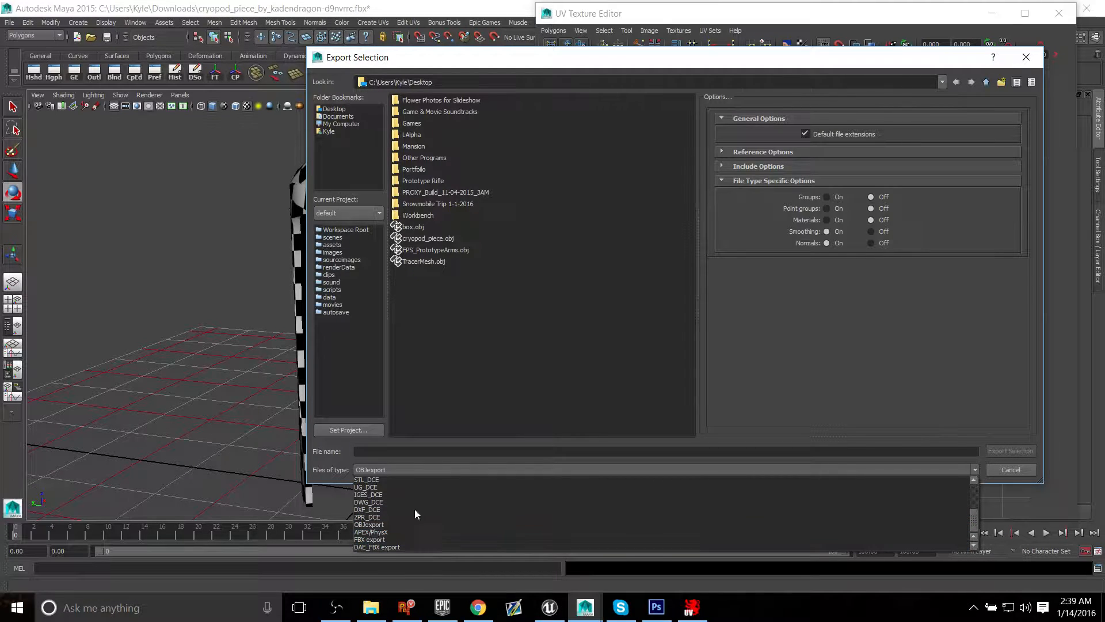
scroll(974, 517, up, 1)
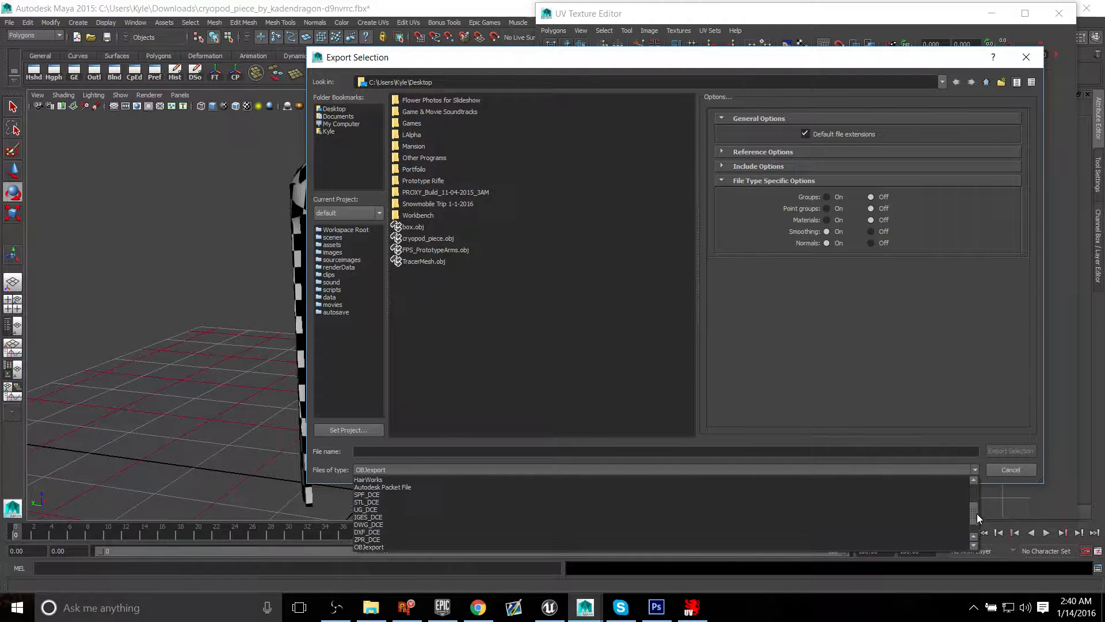
scroll(976, 518, up, 2)
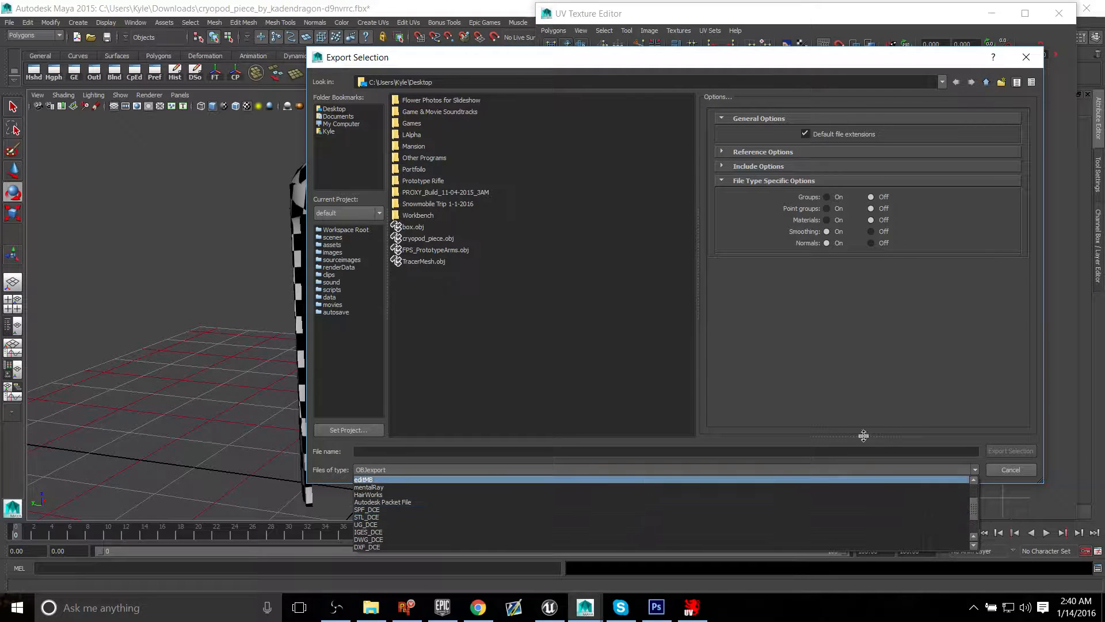
click(1035, 56)
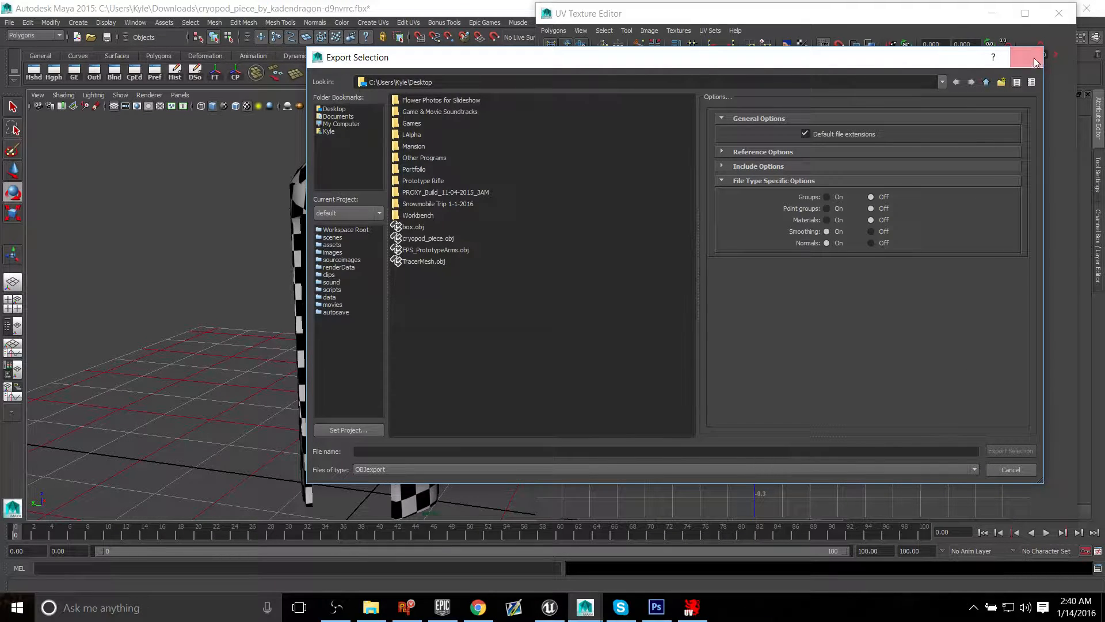
click(1033, 56)
Step: Look up the OBJ export plug-in's load settings in the Plug-in Manager and close the manager
click(137, 22)
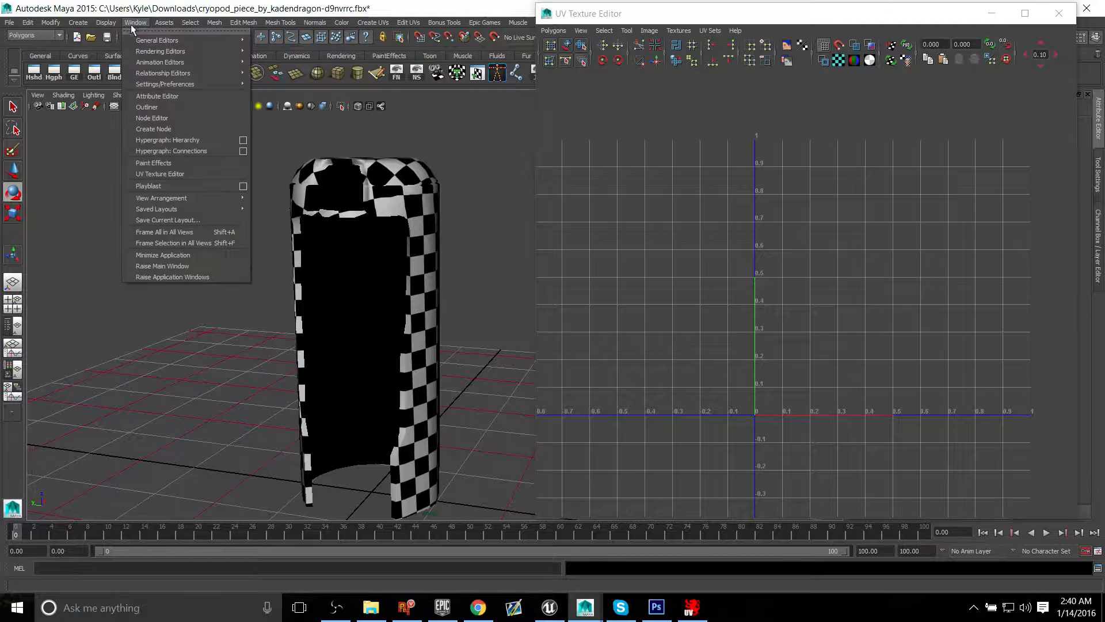
mouse_move(170, 86)
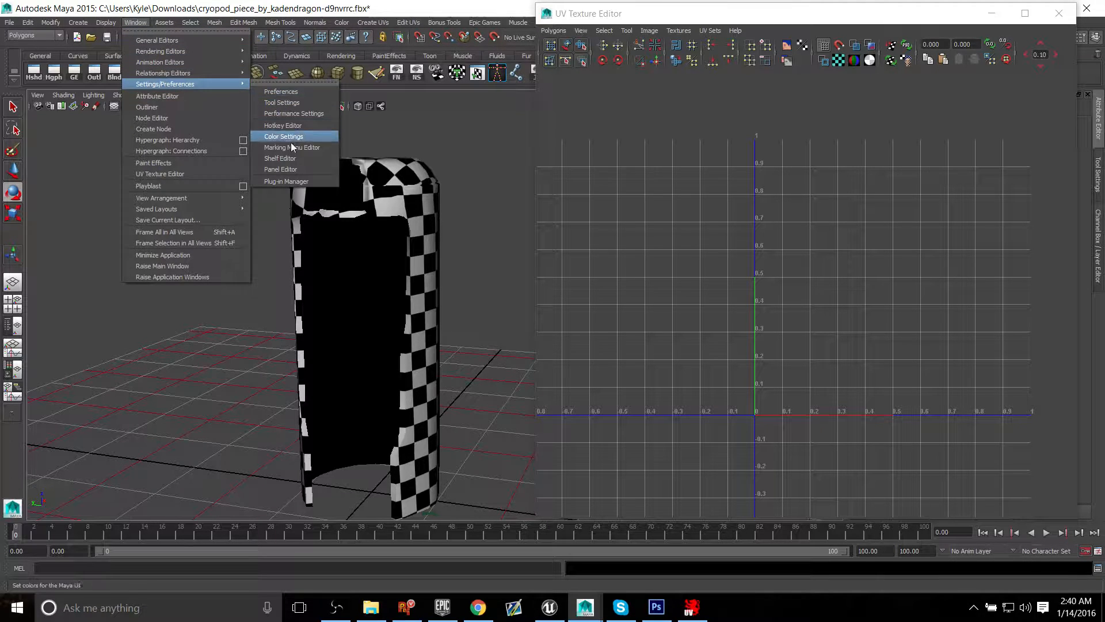
click(286, 181)
mouse_move(695, 201)
mouse_down()
mouse_move(699, 156)
mouse_move(704, 218)
mouse_move(704, 196)
mouse_up()
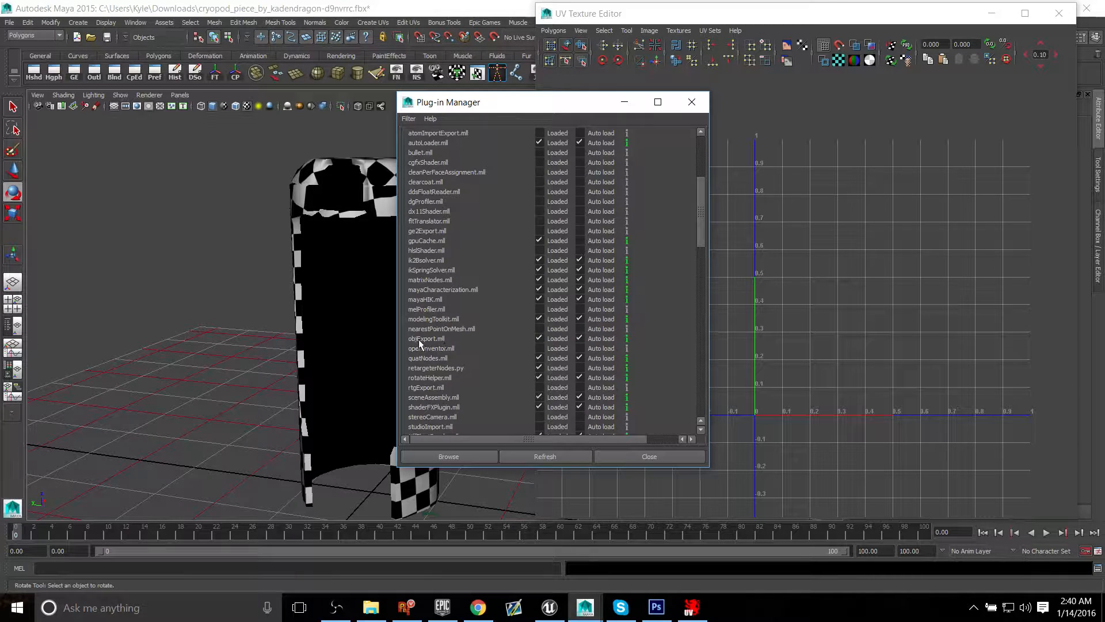
click(695, 102)
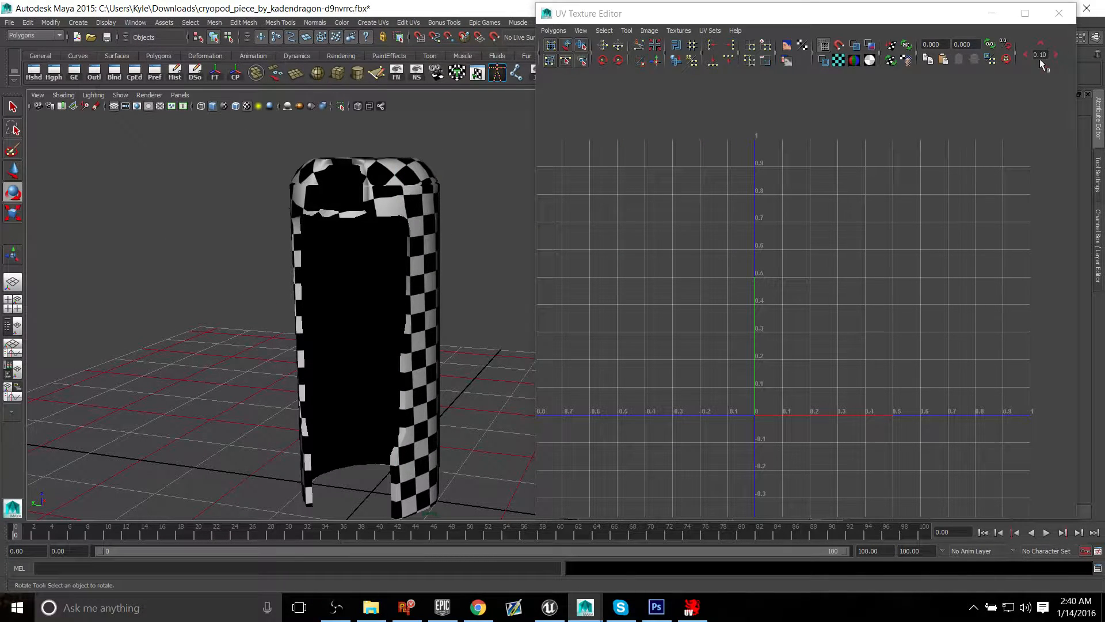
Step: Switch back to Roadkill and examine the shell's checkered surface and its wall, cap and ledge UV shells
click(693, 608)
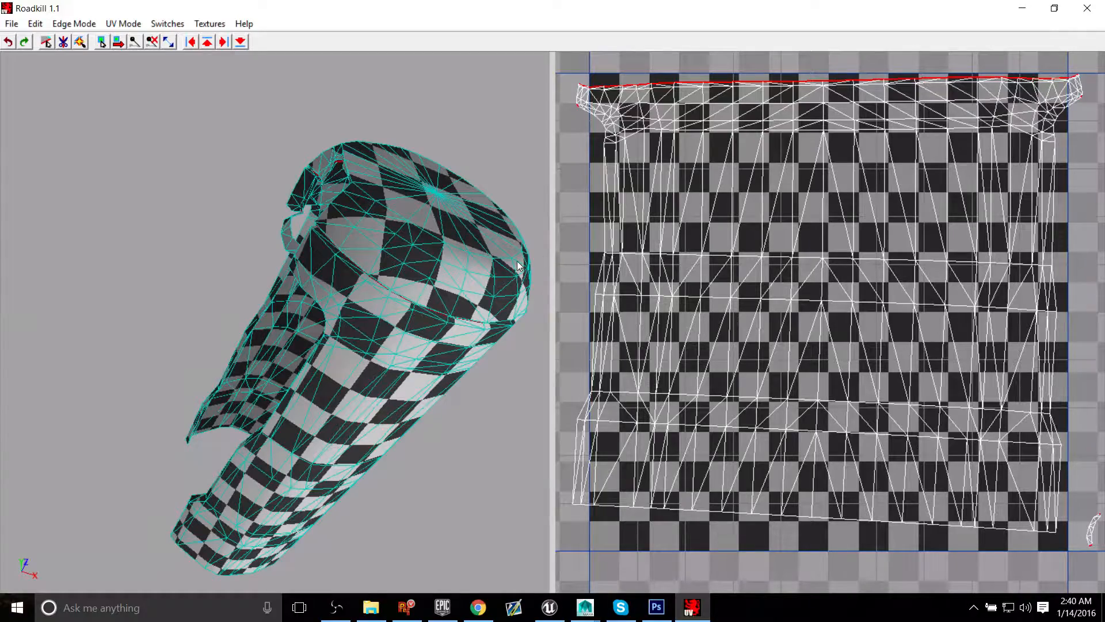
alt+drag(518, 262, 447, 278)
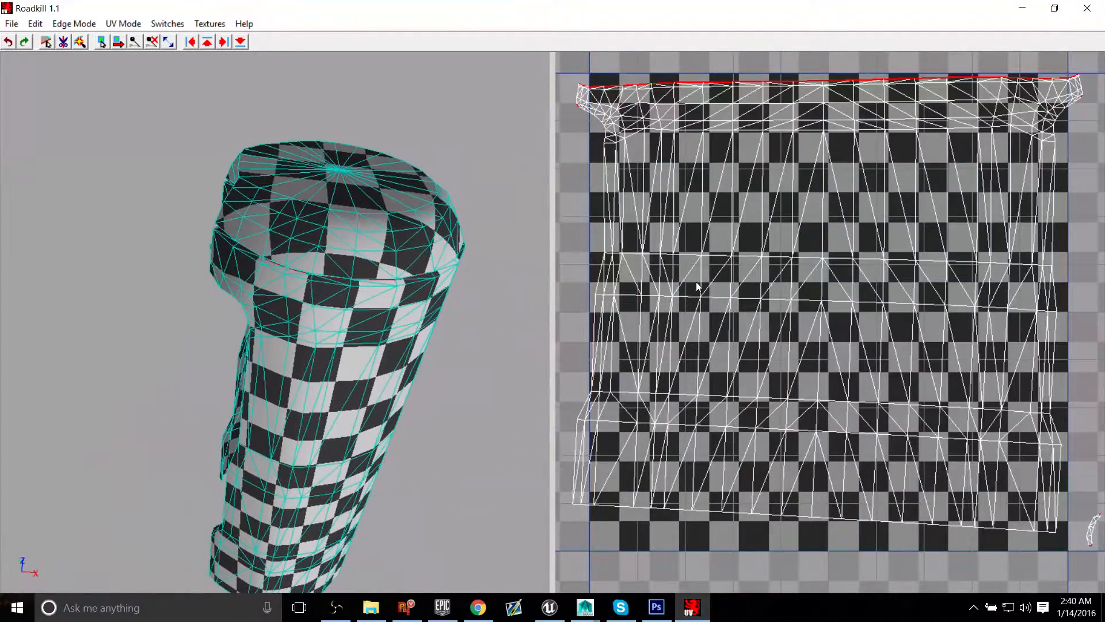
alt+middle_drag(697, 283, 704, 304)
alt+right_drag(704, 303, 898, 403)
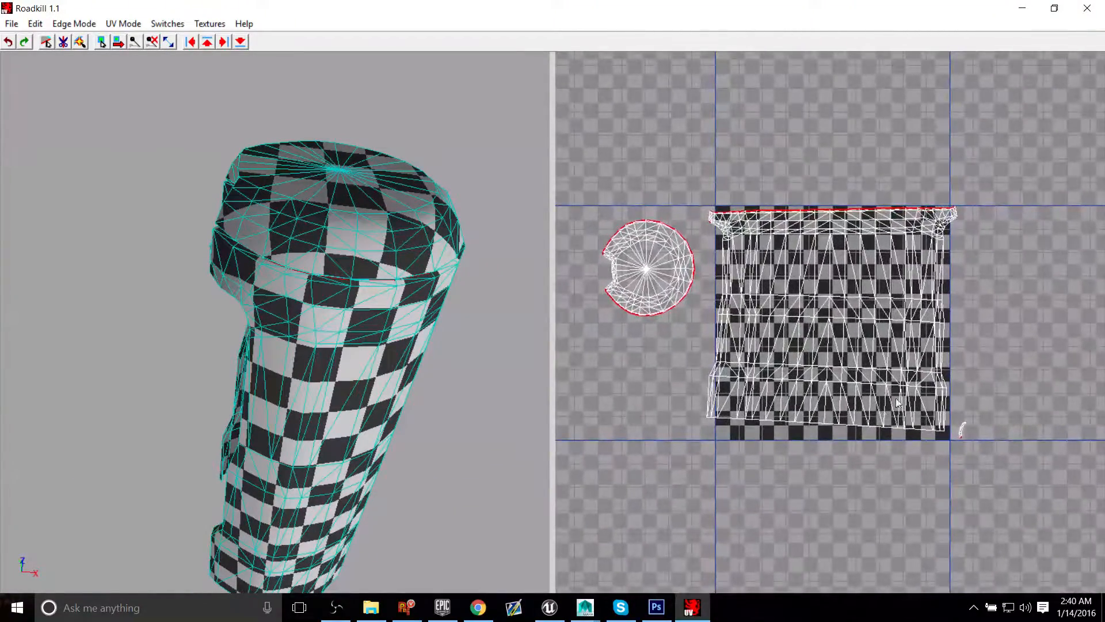
alt+middle_drag(789, 303, 791, 291)
alt+right_drag(820, 294, 858, 280)
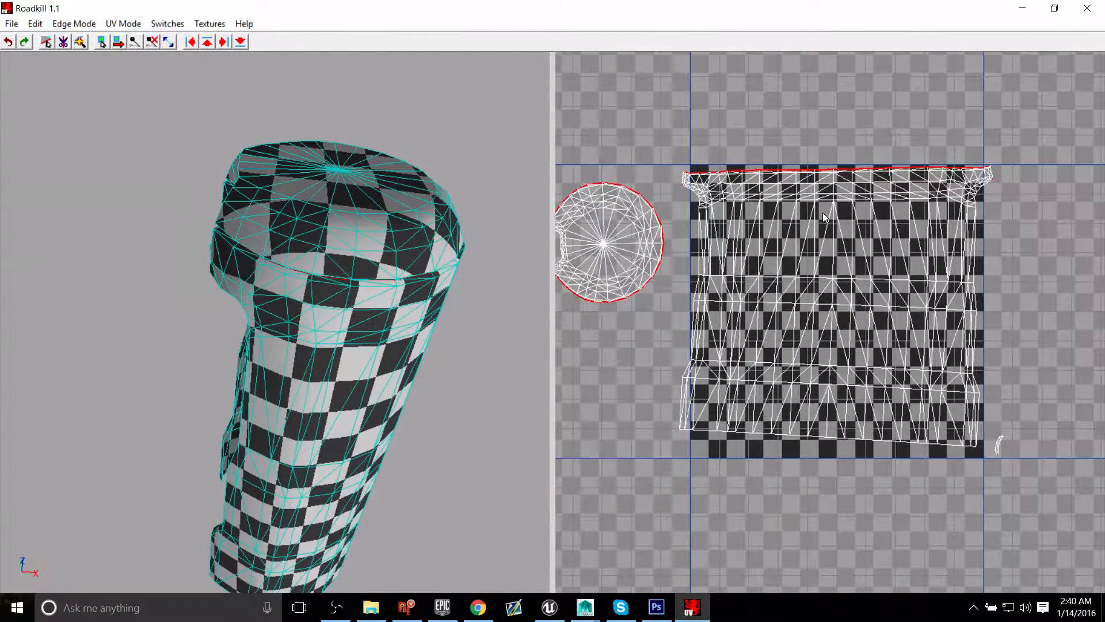
alt+right_drag(823, 212, 795, 313)
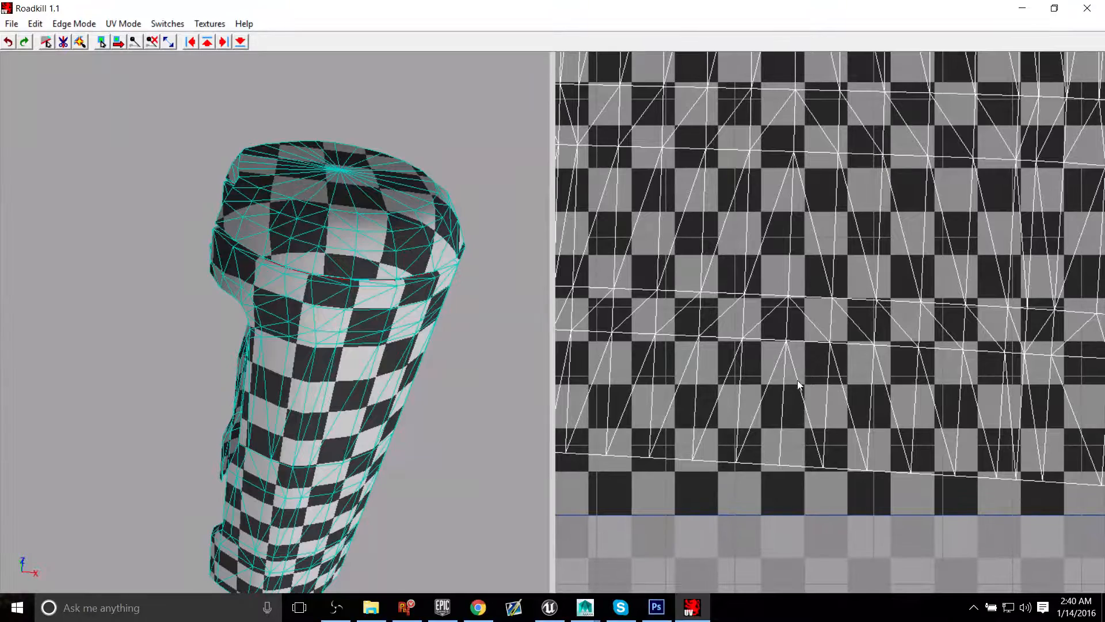
alt+right_drag(780, 443, 812, 396)
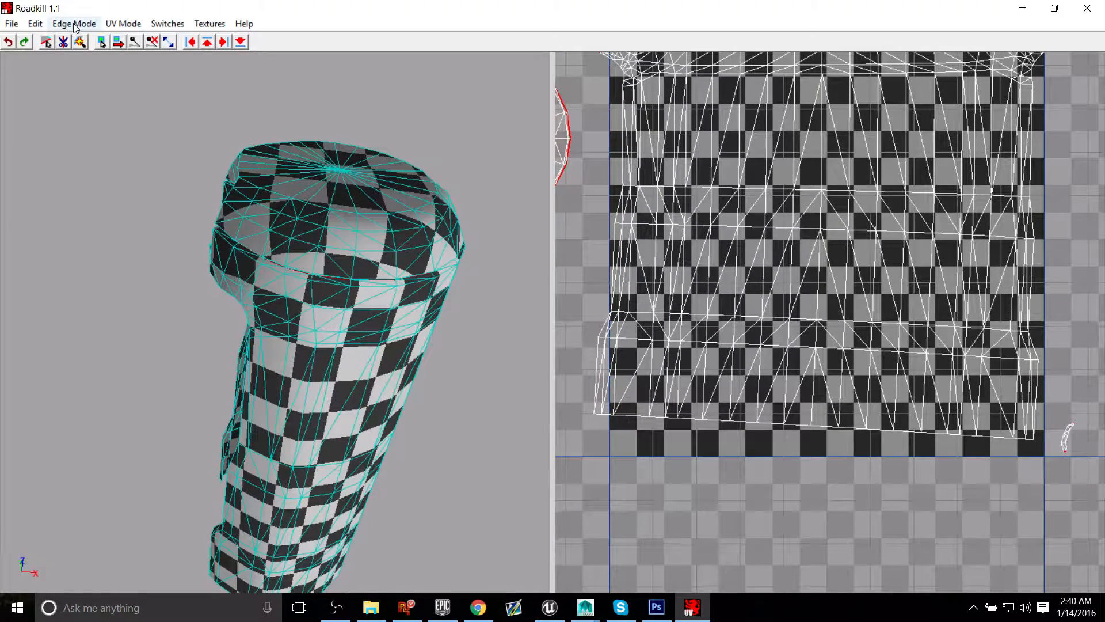
Step: Activate edge selection and turn on the option that prevents selecting back faces
click(46, 43)
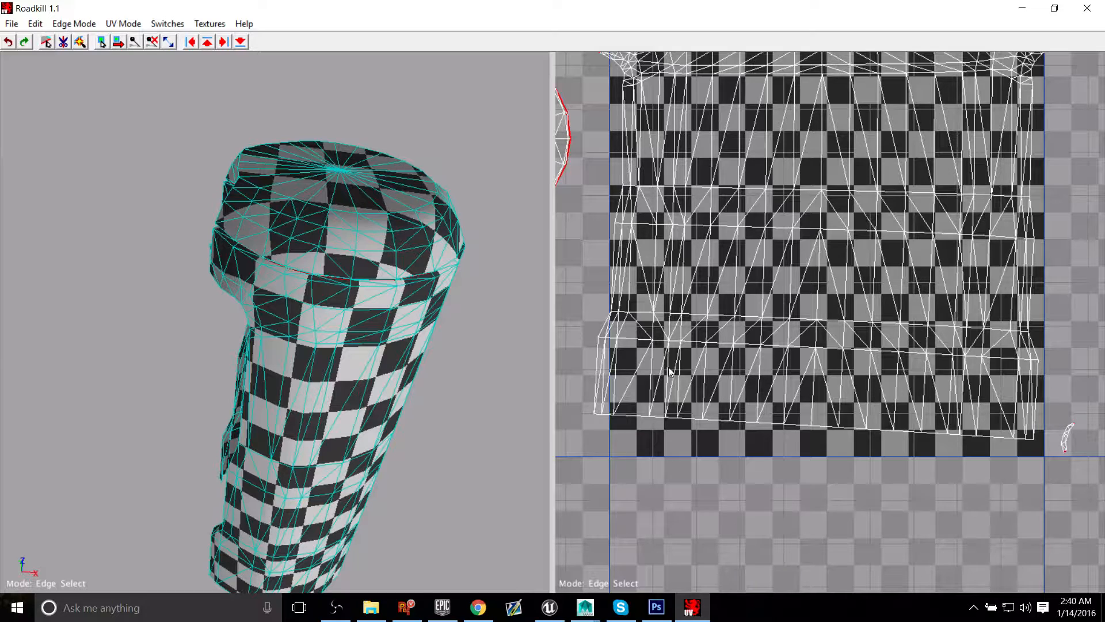
click(172, 25)
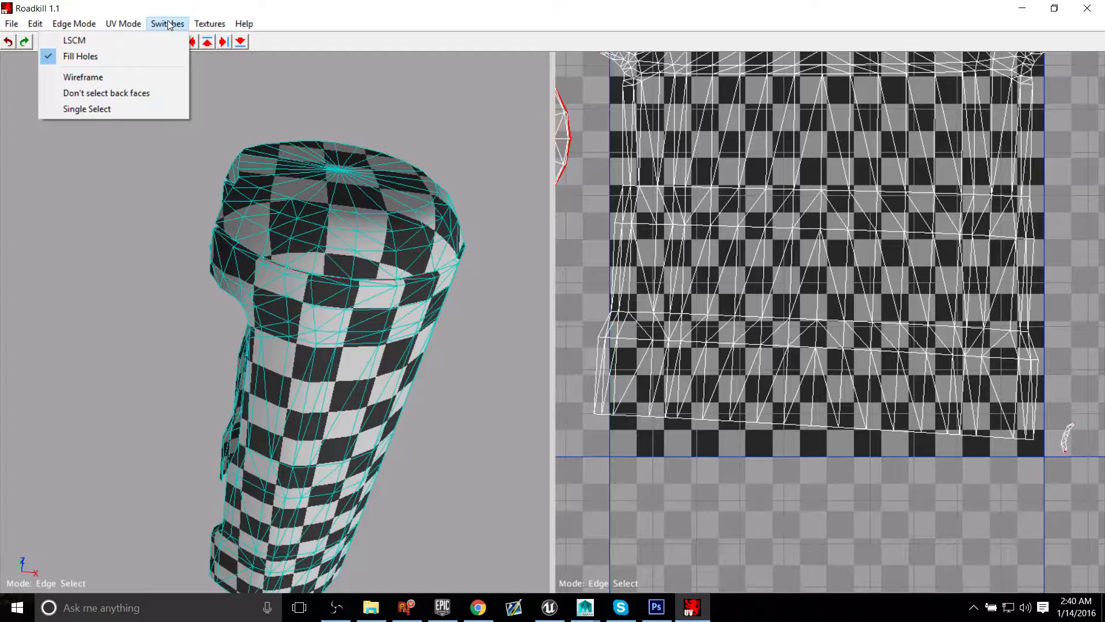
click(109, 95)
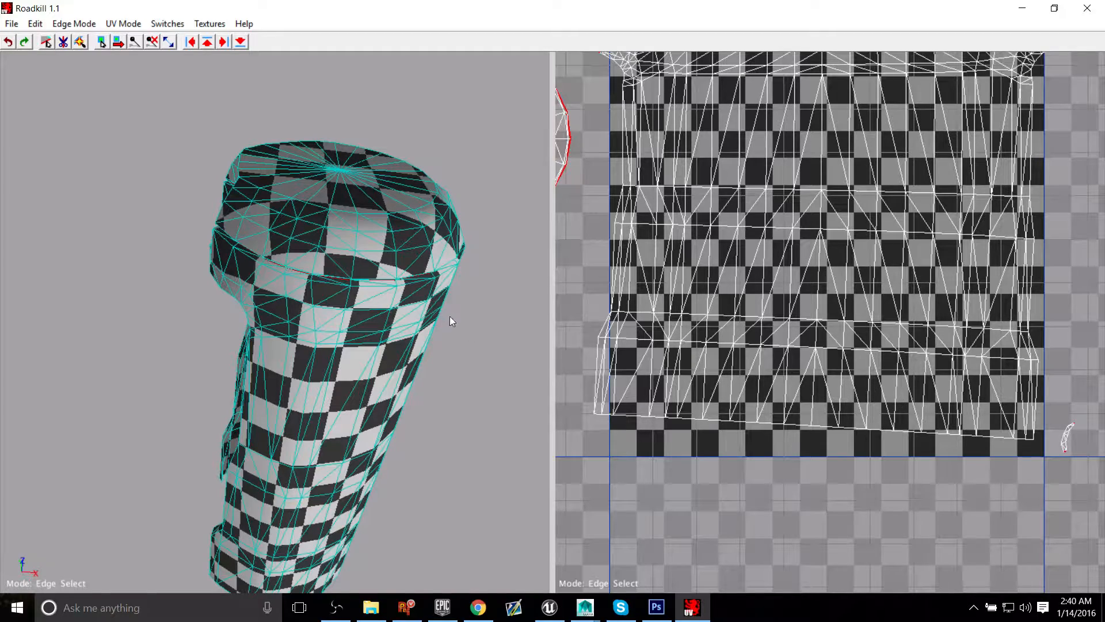
Step: Unwrap the shell again and lay out its wall, cap and ledge UV shells within the texture tile
alt+drag(450, 321, 421, 328)
drag(332, 286, 308, 345)
click(416, 386)
alt+drag(416, 385, 319, 369)
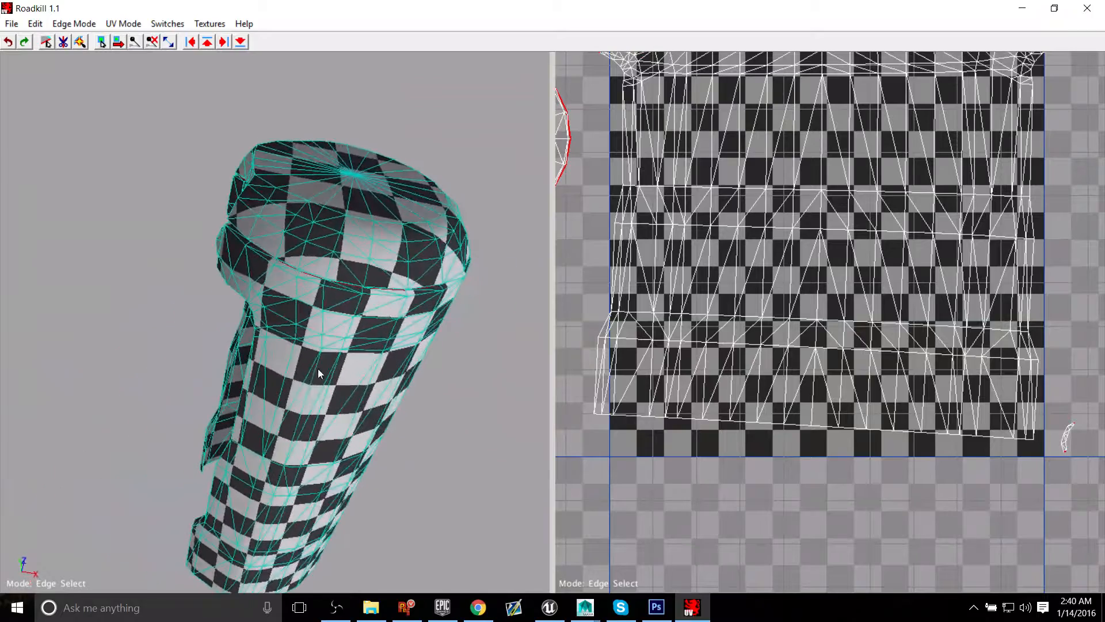
click(815, 399)
key(v)
alt+middle_drag(797, 348, 814, 431)
alt+right_drag(814, 430, 865, 409)
alt+middle_drag(866, 412, 858, 387)
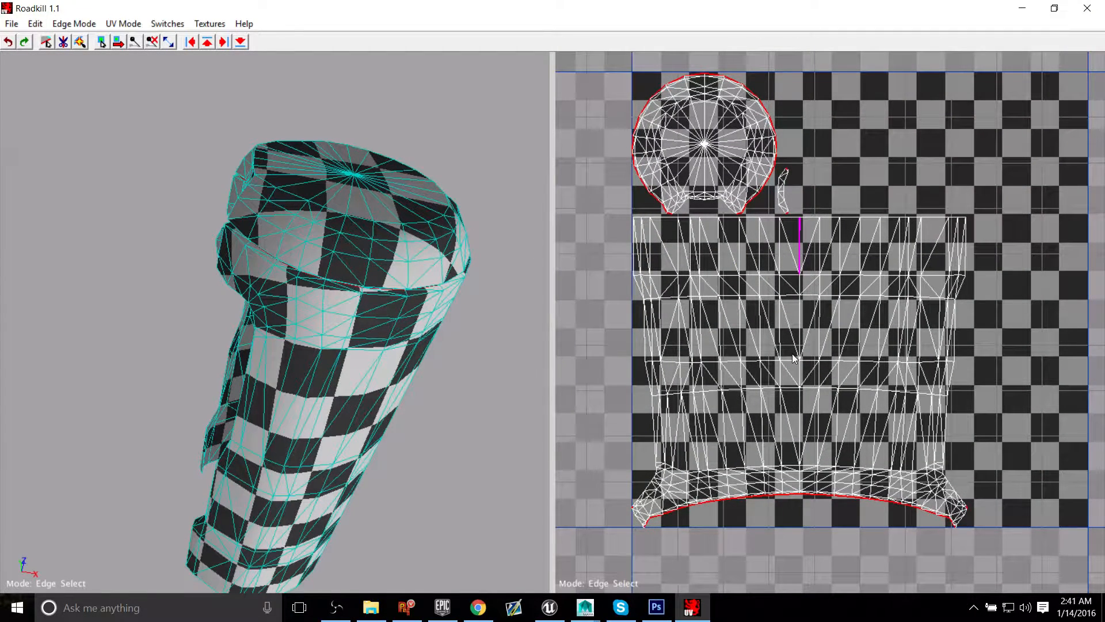
key(v)
click(844, 178)
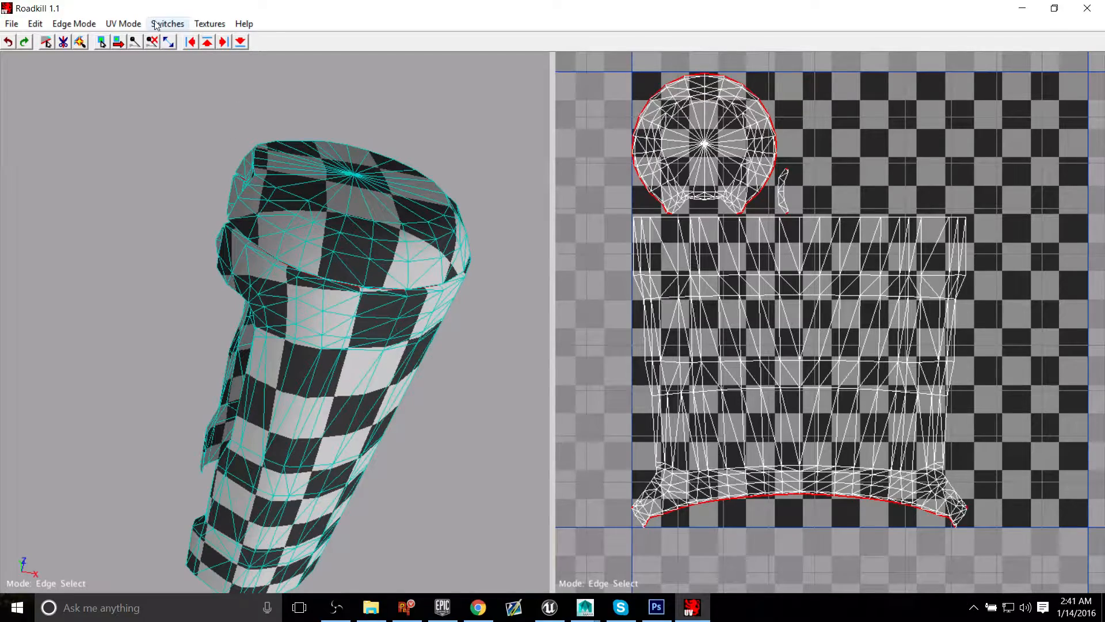
Step: Show the stretch colouring on the shell and examine the distortion around its side and upper opening
click(210, 23)
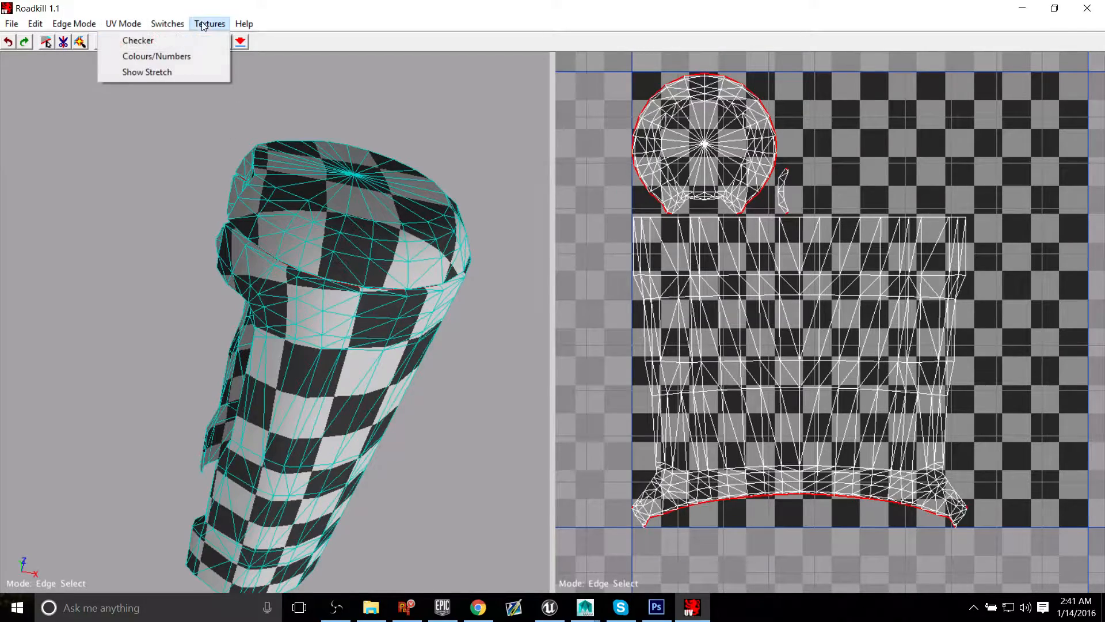
click(159, 74)
alt+drag(345, 242, 231, 256)
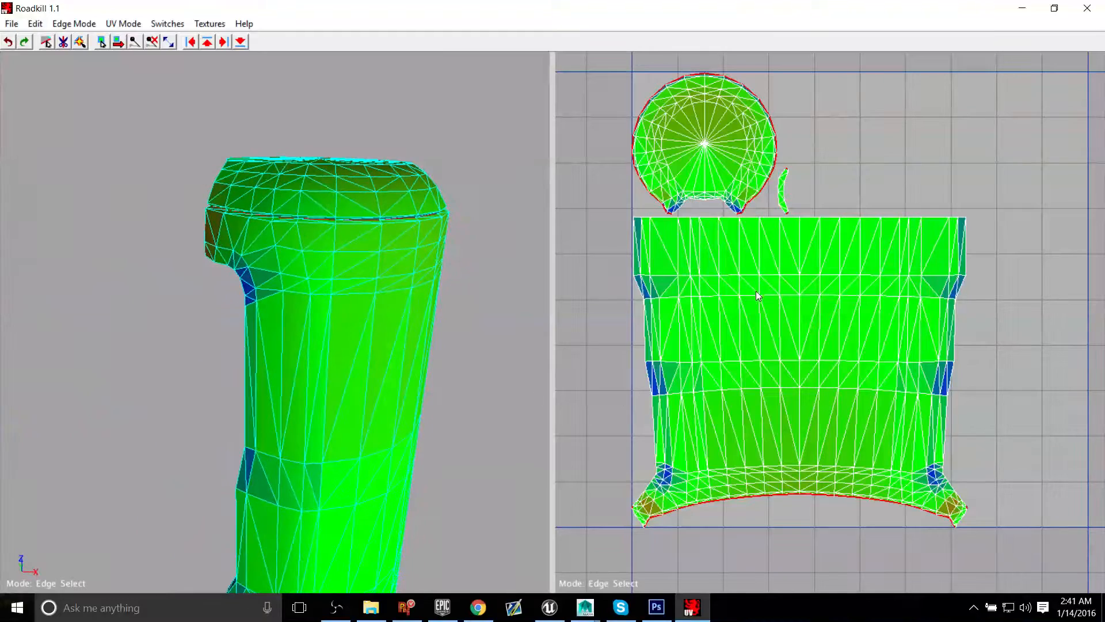
click(12, 24)
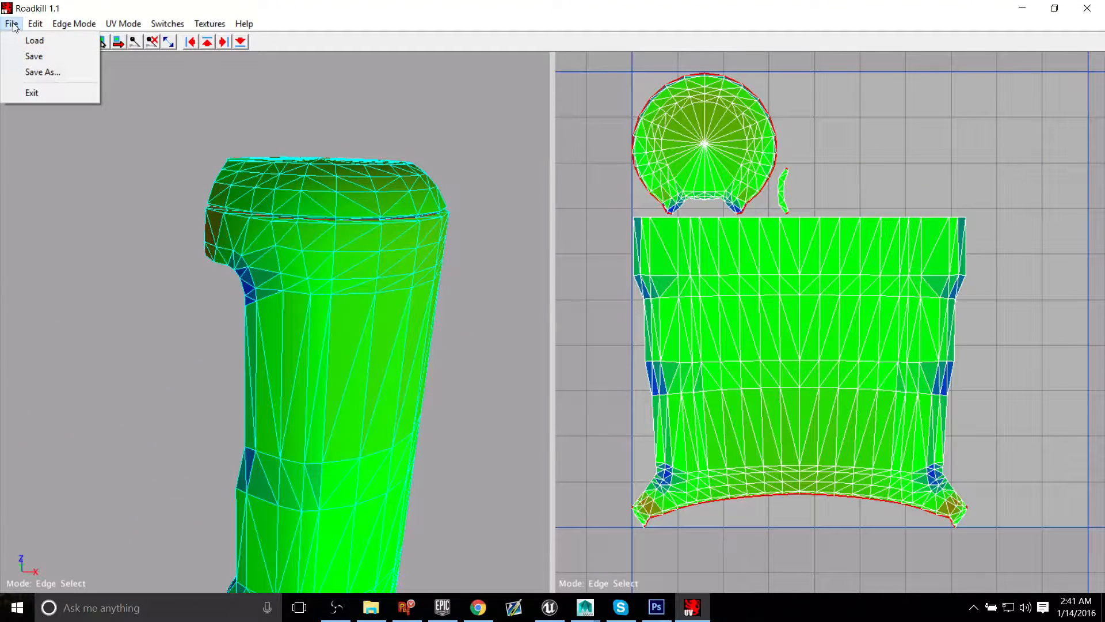
click(12, 24)
alt+drag(218, 259, 322, 323)
Step: Save the unwrapped shell as the OBJ file cryopod_piece on the Desktop, overwriting the existing one, and close Roadkill
click(12, 25)
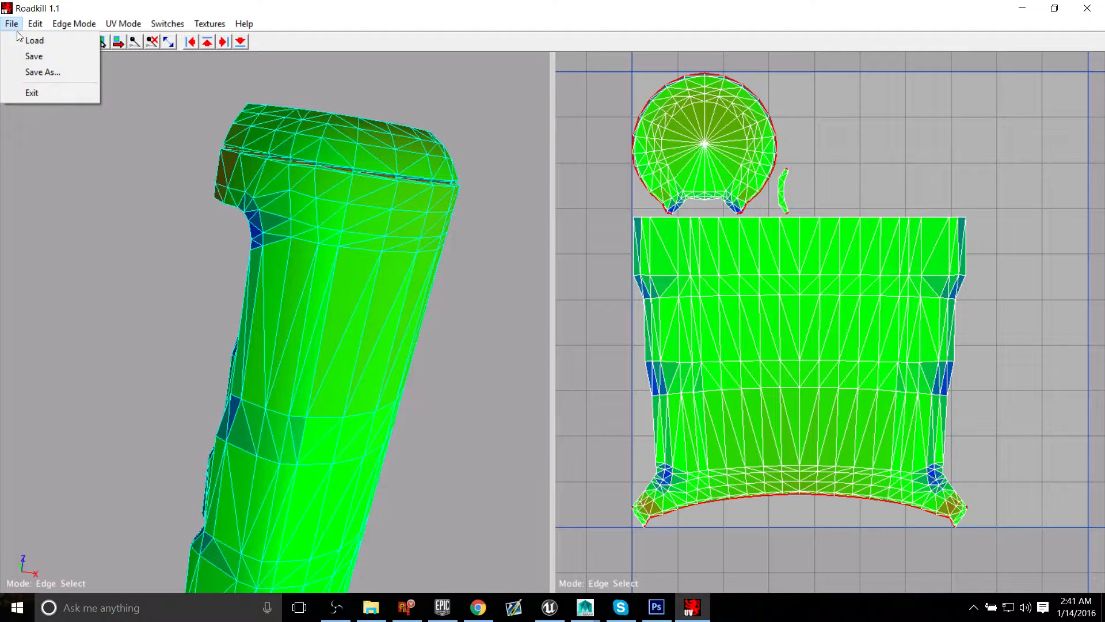
click(50, 72)
click(500, 394)
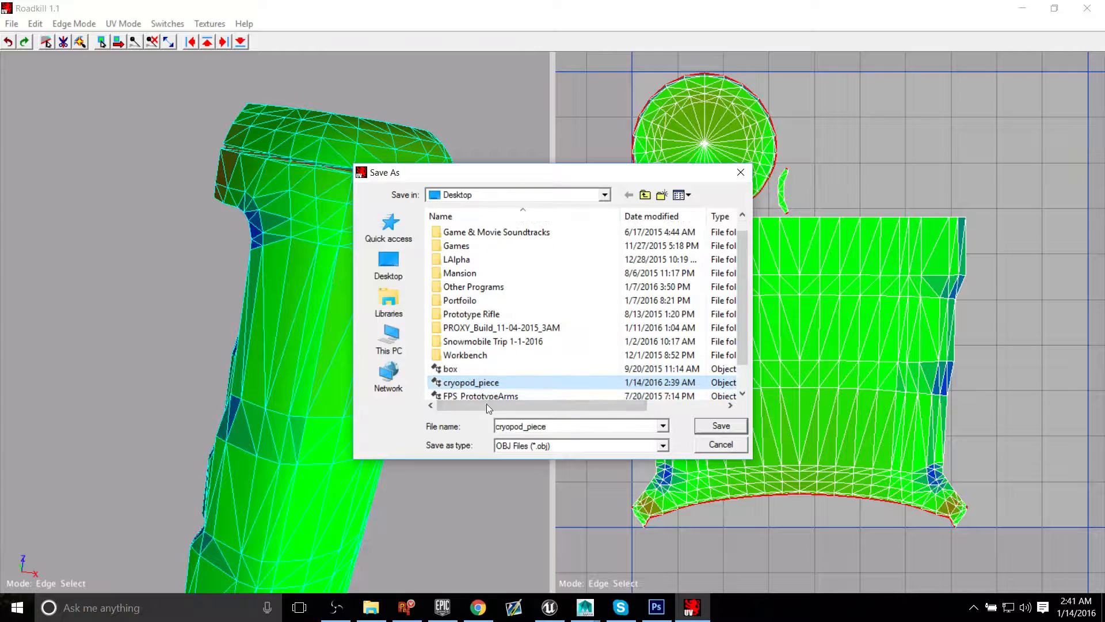
click(721, 425)
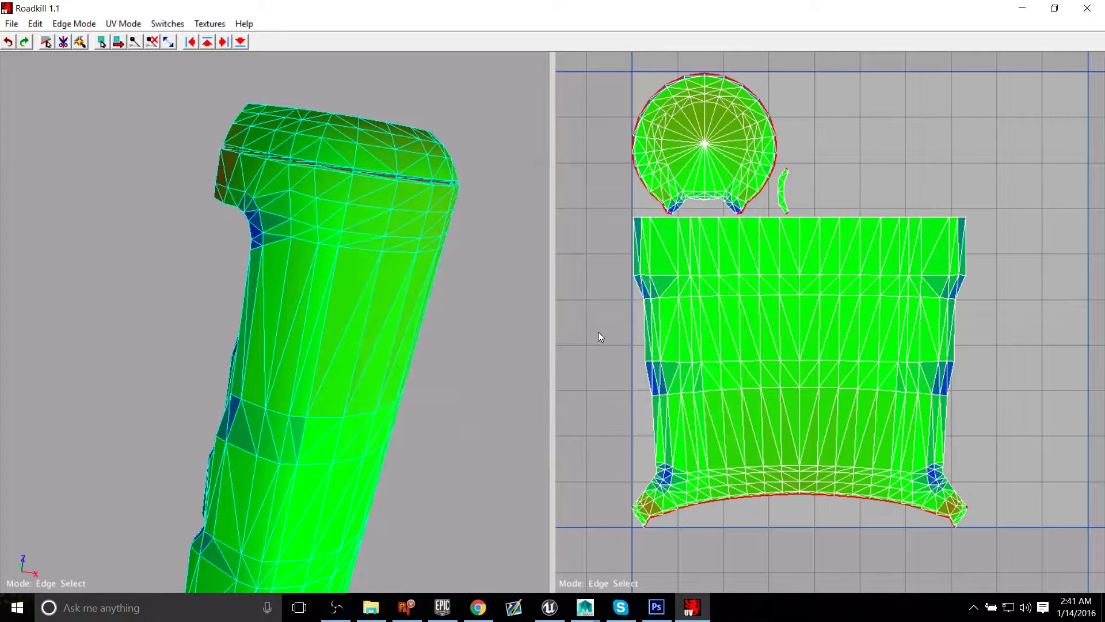
click(1087, 8)
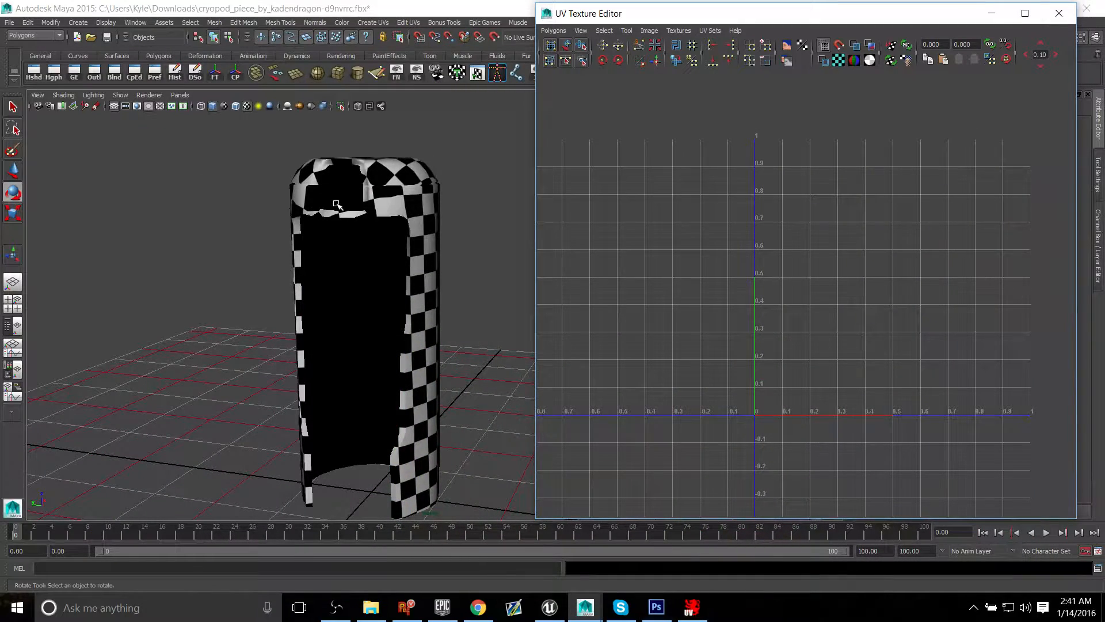
Step: In Maya, move the original checkered shell sideways along the grid, clear of its starting position, and deselect it
alt+drag(308, 264, 378, 274)
click(395, 439)
key(w)
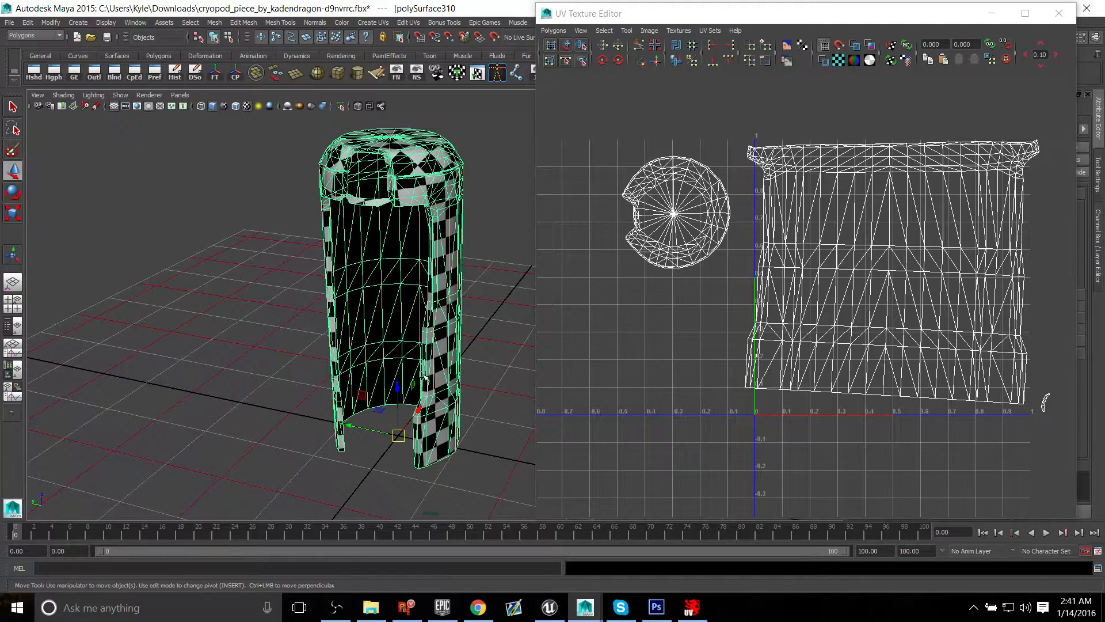
drag(359, 426, 202, 391)
click(355, 386)
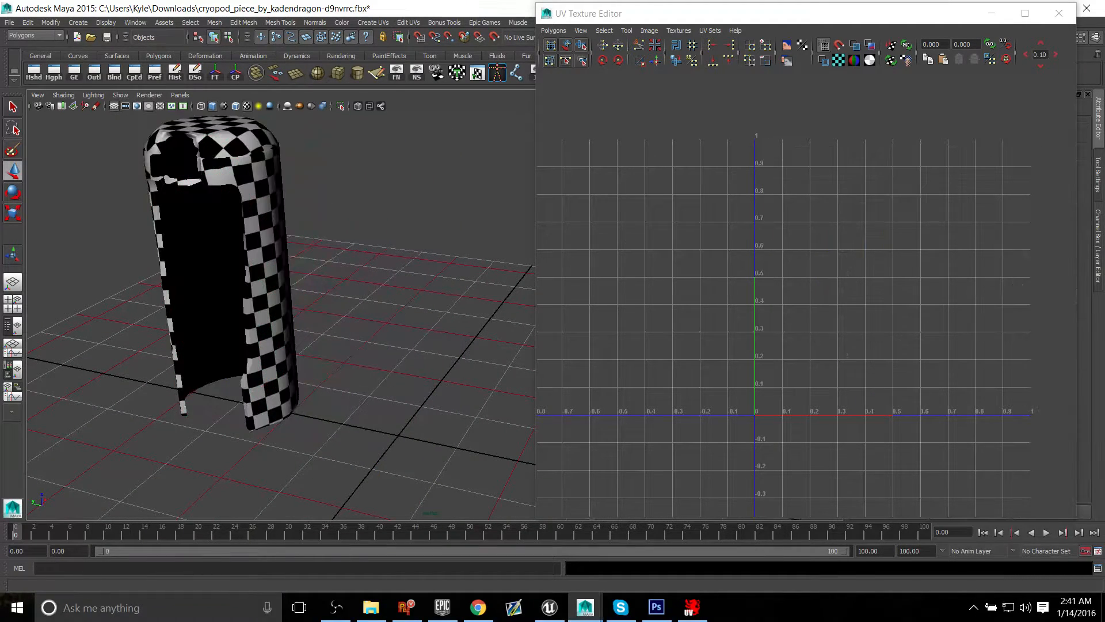
Step: Import cryopod_piece.obj from the Desktop into the scene
click(9, 22)
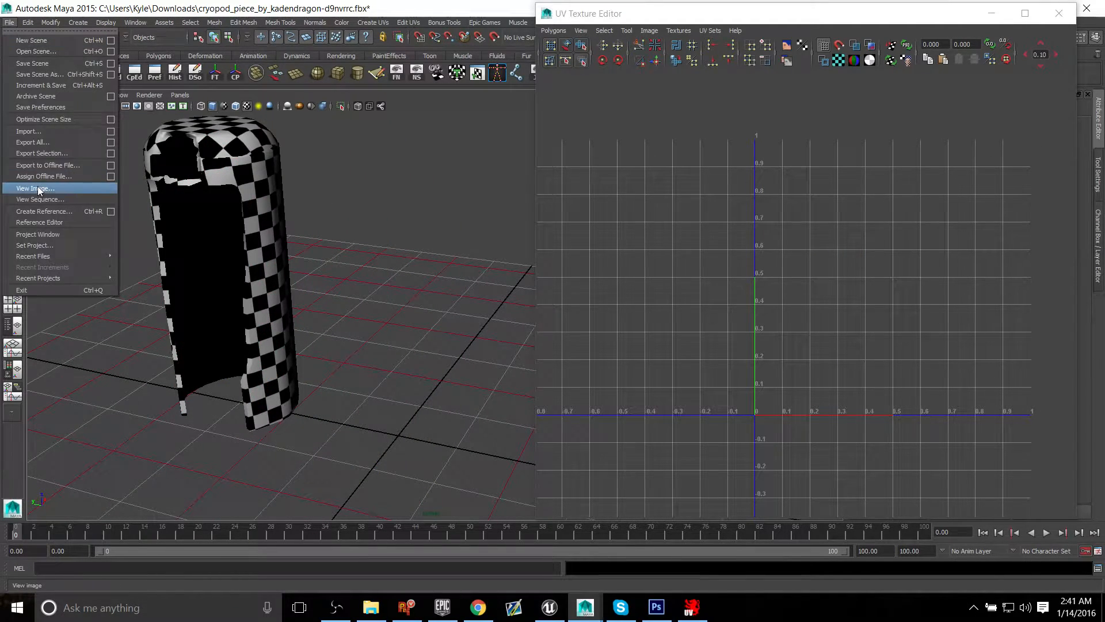
click(59, 131)
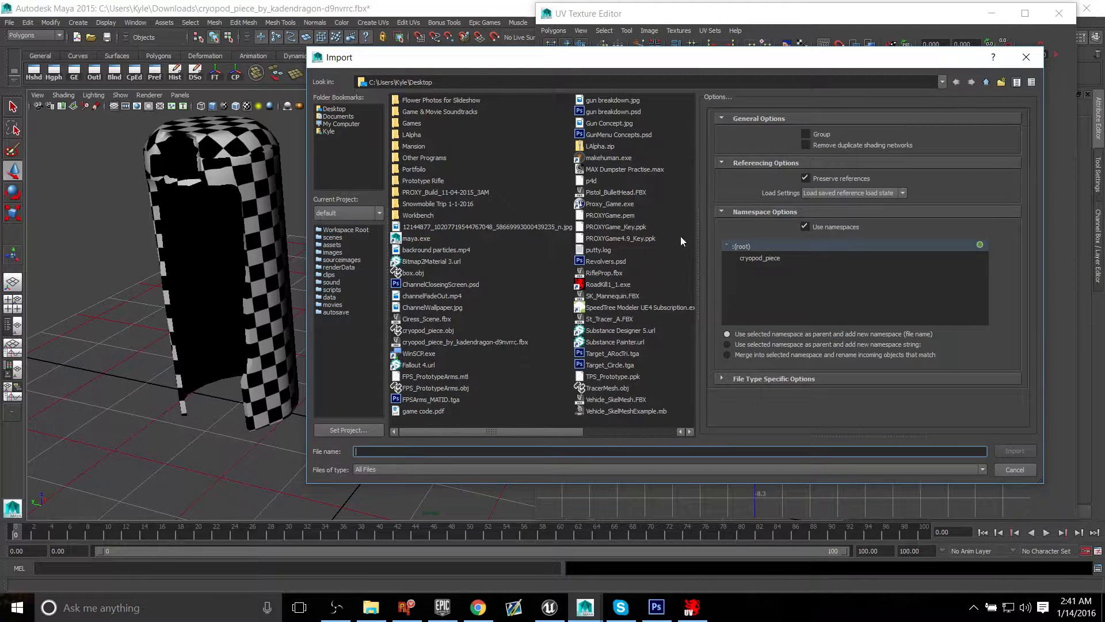
click(410, 275)
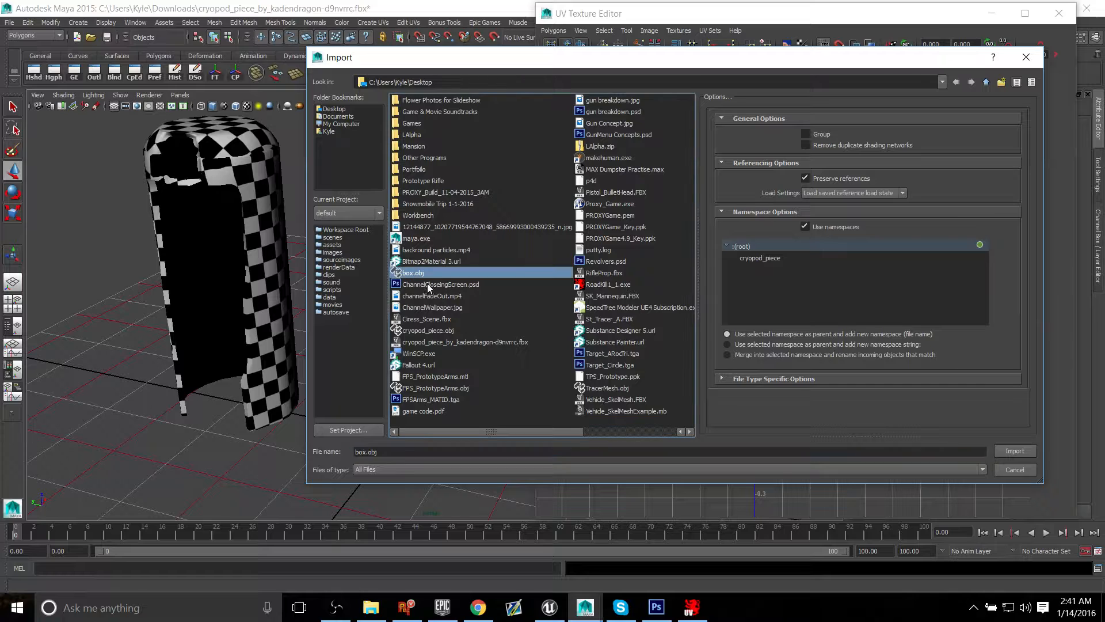
click(428, 331)
click(1015, 451)
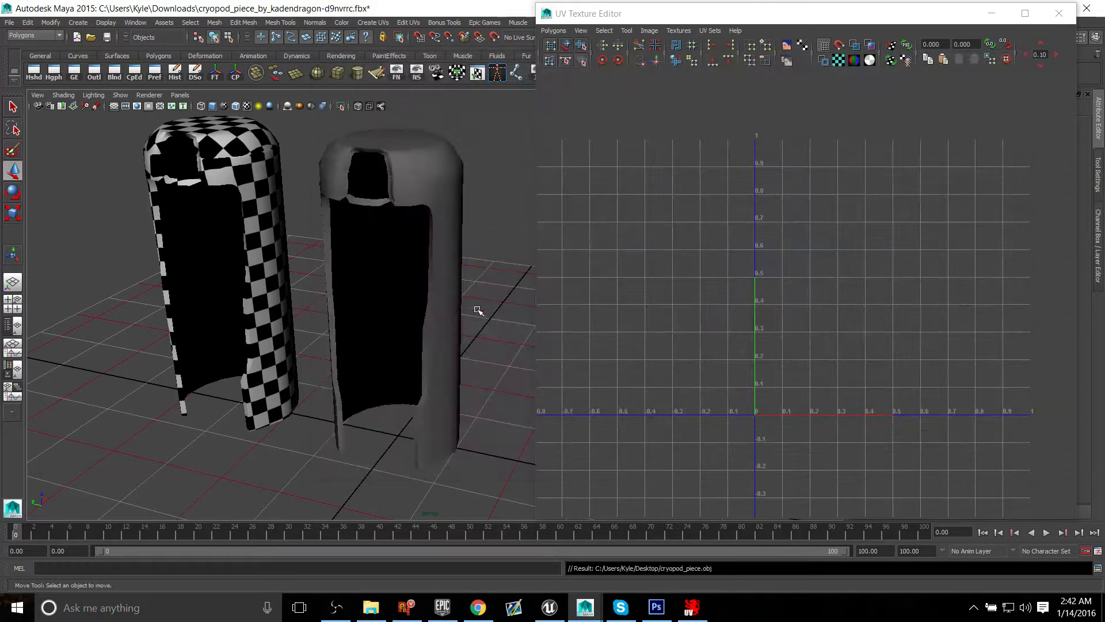
Step: Select the imported grey shell and assign the existing checker material to it
alt+drag(441, 297, 416, 307)
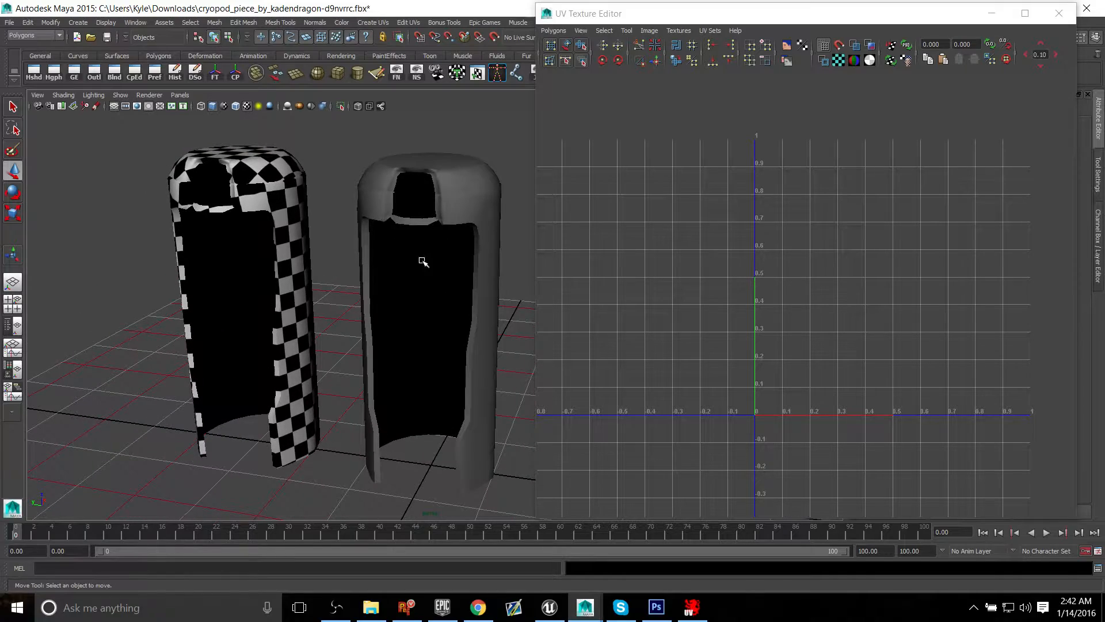
click(424, 231)
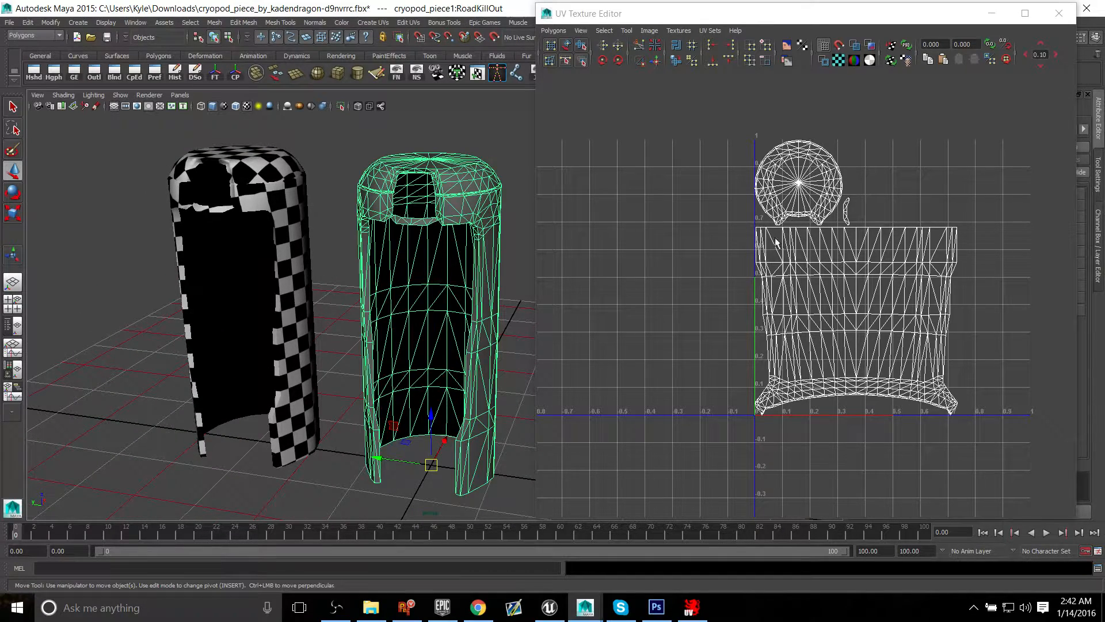
alt+drag(460, 279, 372, 303)
alt+middle_drag(414, 230, 355, 313)
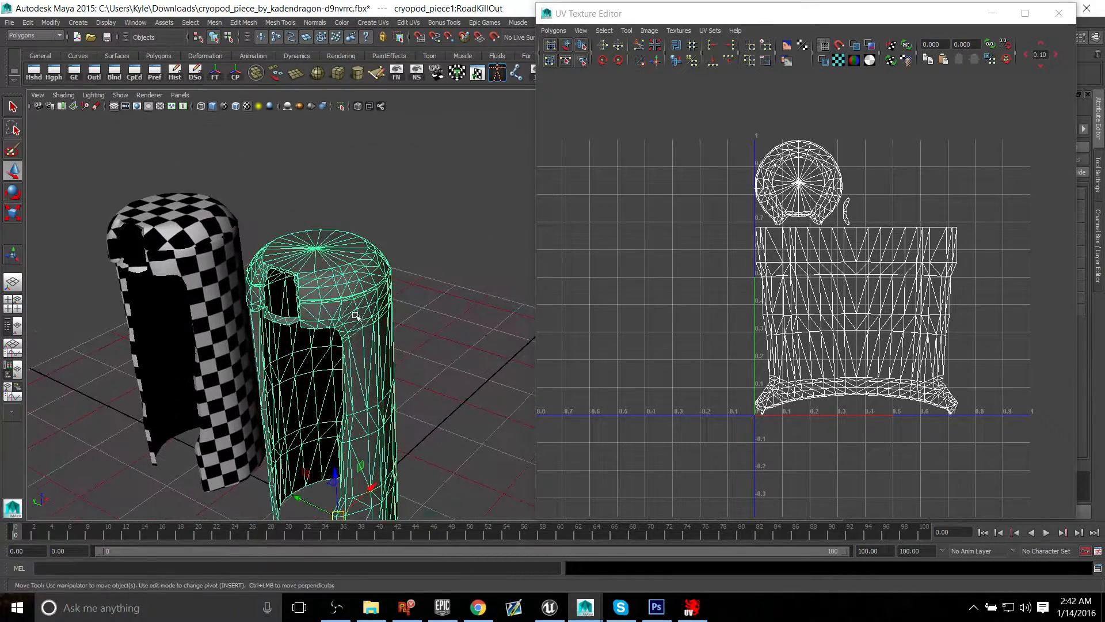
alt+drag(355, 314, 320, 277)
alt+middle_drag(321, 276, 275, 202)
scroll(276, 203, up, 5)
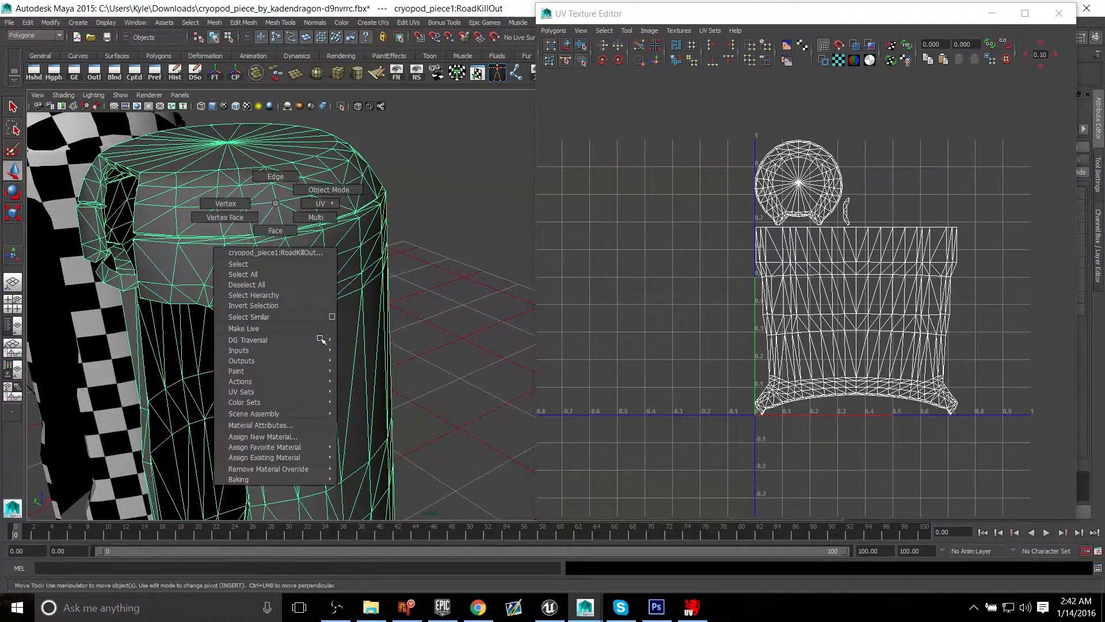
right_drag(364, 472, 364, 470)
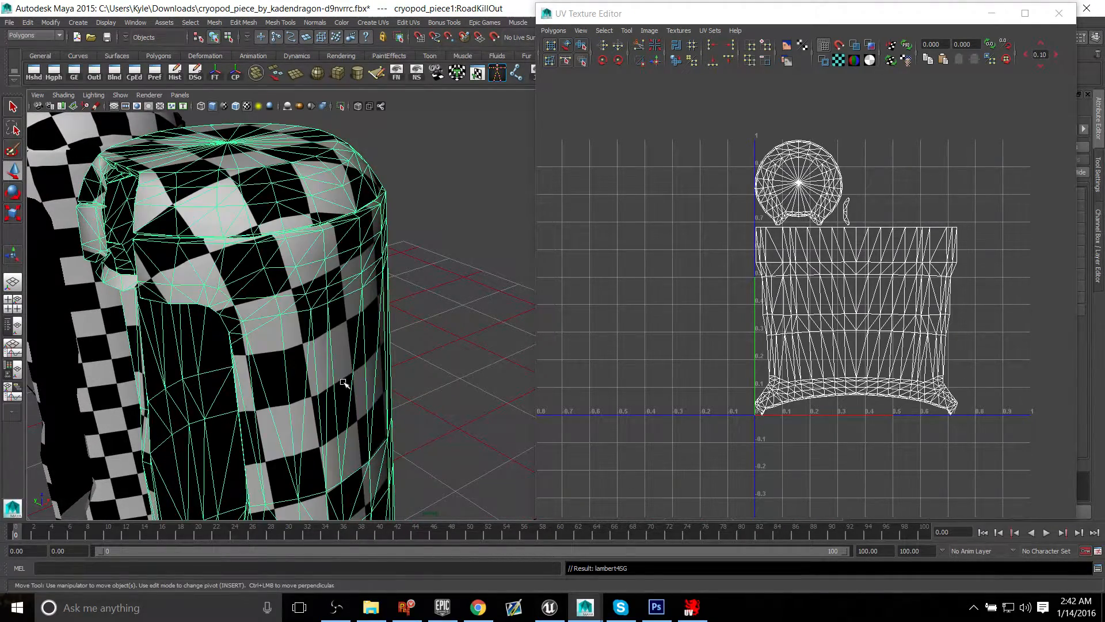
Step: Examine the checker pattern on the imported shell's cap, seam and outer wall for distortion
alt+drag(322, 368, 371, 345)
scroll(443, 335, up, 4)
alt+drag(443, 336, 402, 315)
alt+middle_drag(401, 315, 340, 252)
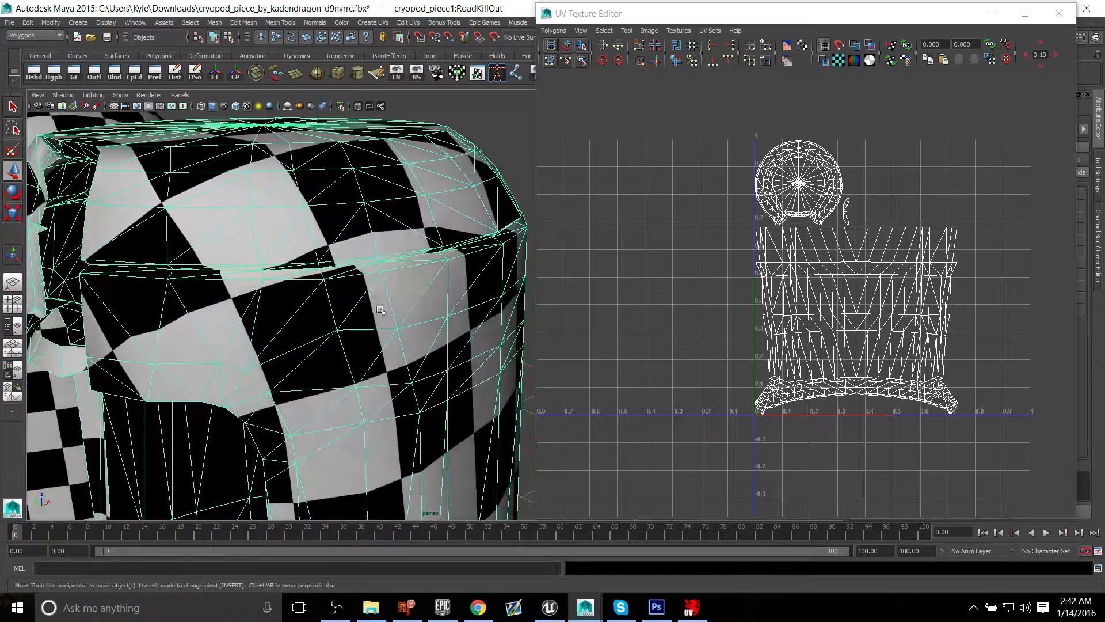
scroll(341, 265, down, 5)
alt+middle_drag(339, 297, 393, 287)
alt+drag(437, 278, 421, 275)
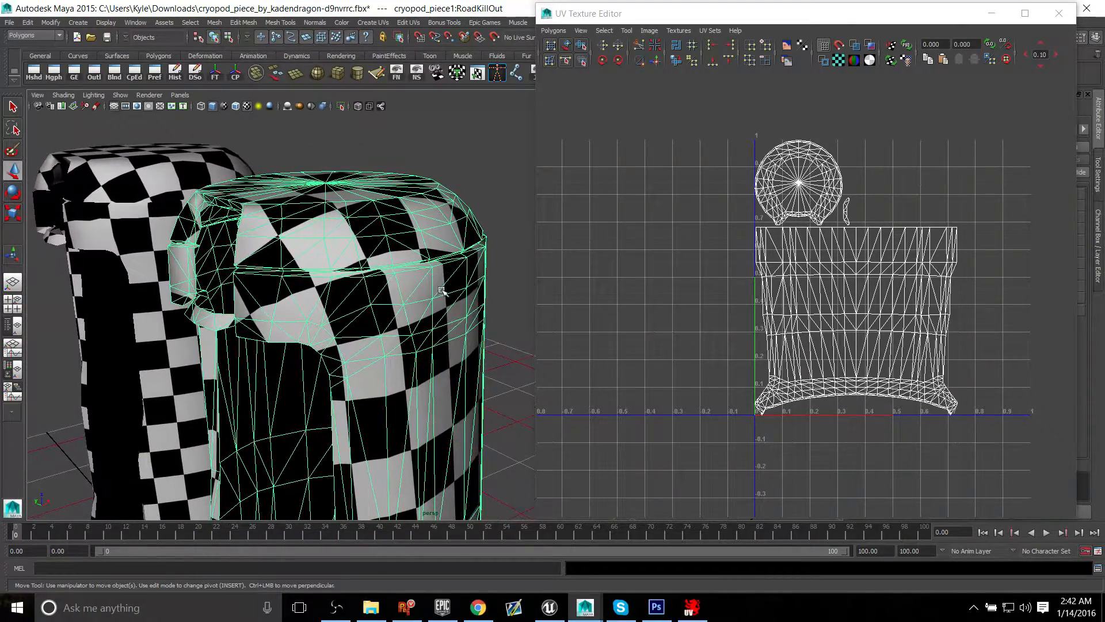
alt+middle_drag(422, 275, 390, 254)
scroll(336, 256, down, 3)
alt+drag(422, 325, 343, 324)
alt+middle_drag(395, 285, 386, 282)
alt+drag(380, 246, 387, 280)
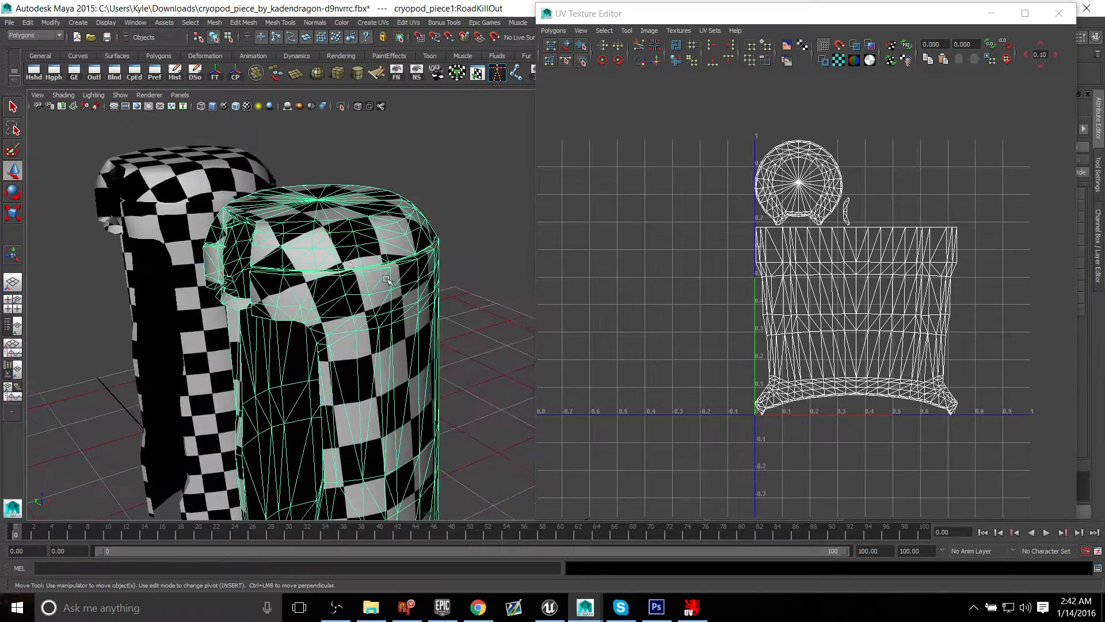
Step: Close the UV Texture Editor and open the attributes of the imported shell's checker material
drag(748, 13, 683, 26)
click(991, 29)
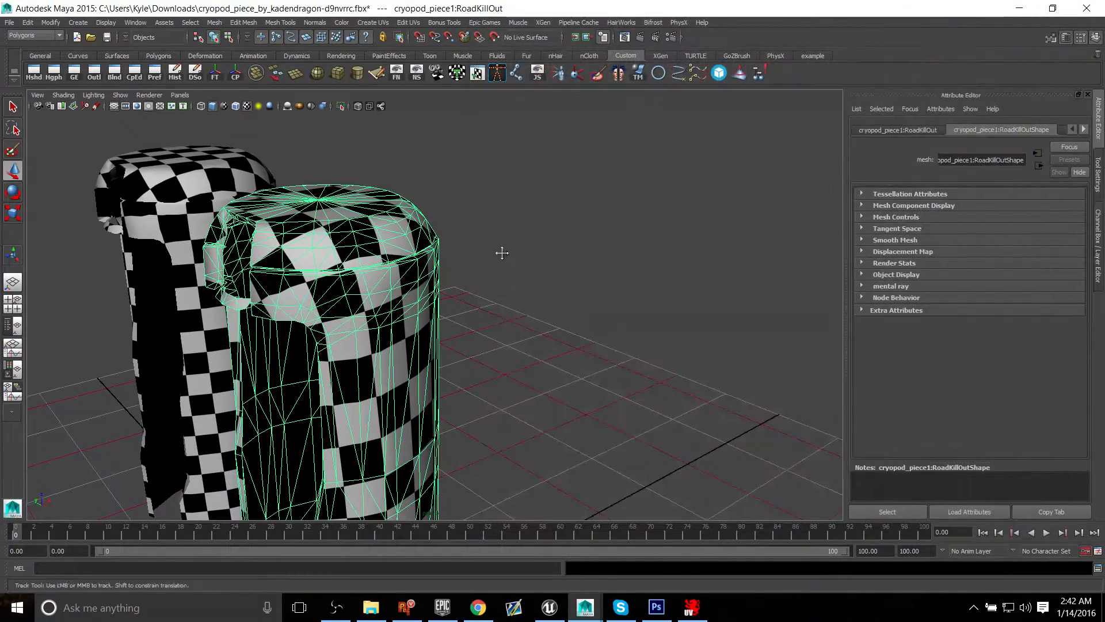
scroll(501, 251, up, 5)
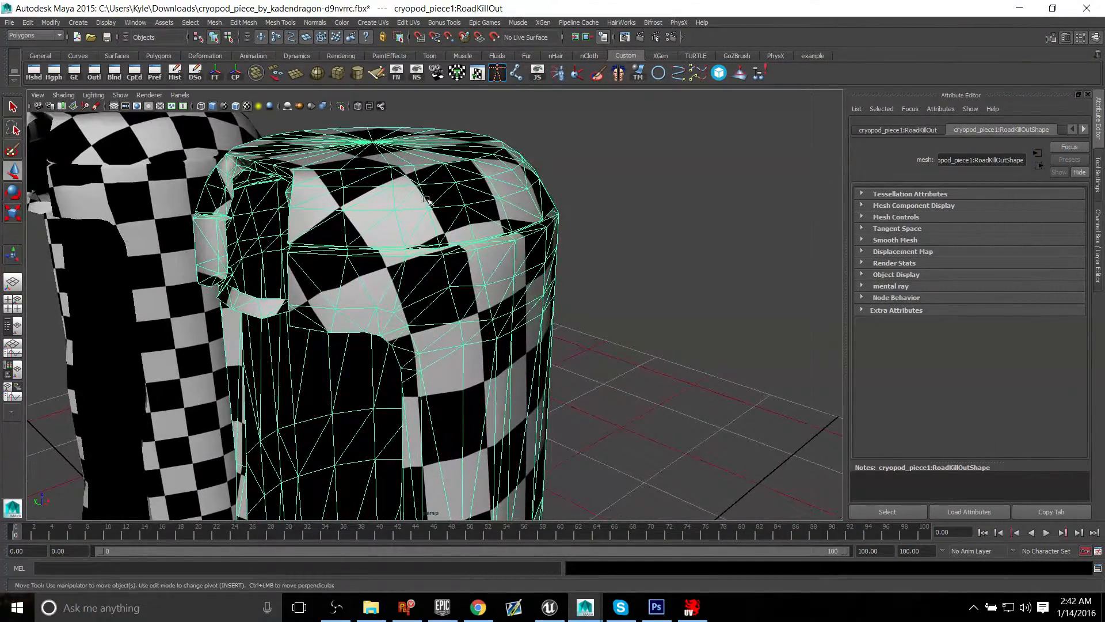
mouse_move(447, 191)
alt+mouse_down()
mouse_move(426, 185)
mouse_move(439, 181)
alt+mouse_up()
right_drag(440, 181, 567, 445)
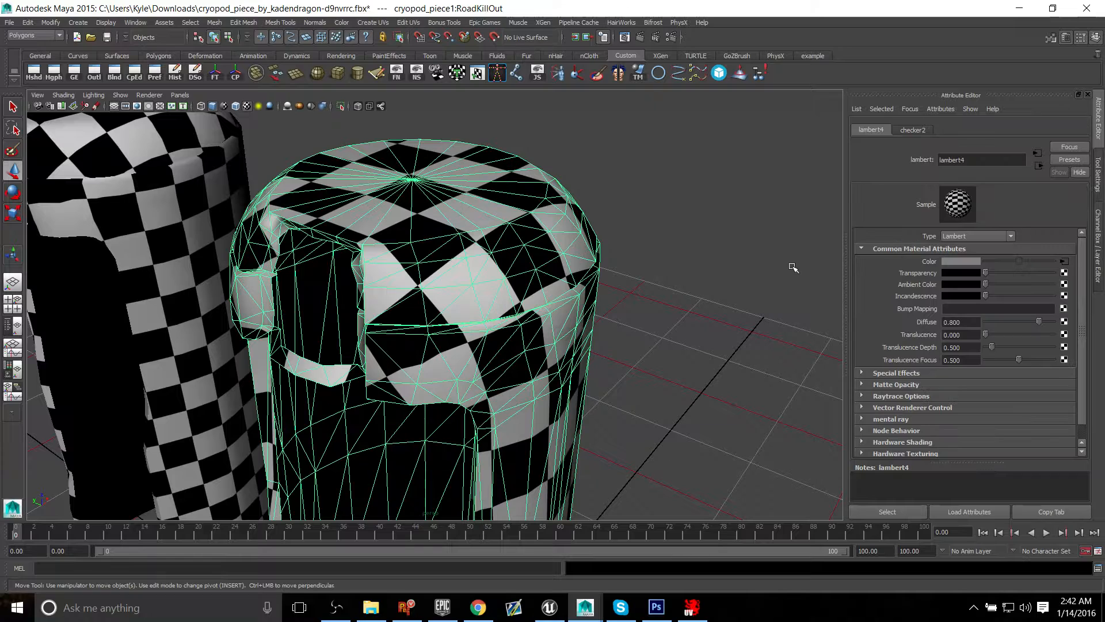
Step: Set the checker texture's Repeat UV to 20 by 20 in its 2D placement attributes
click(1064, 261)
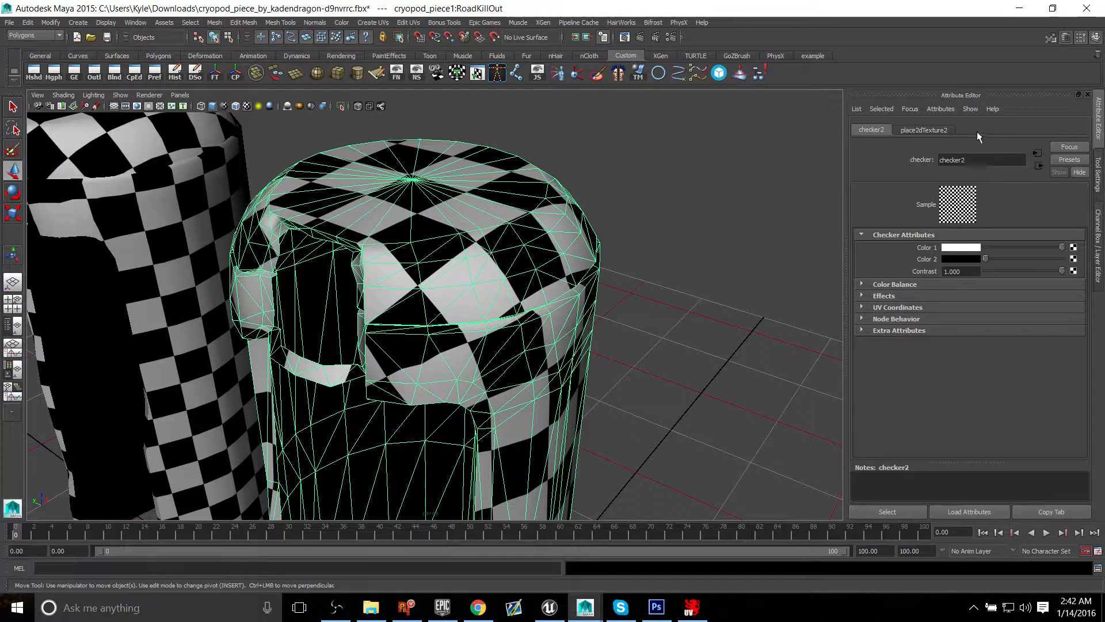
click(925, 129)
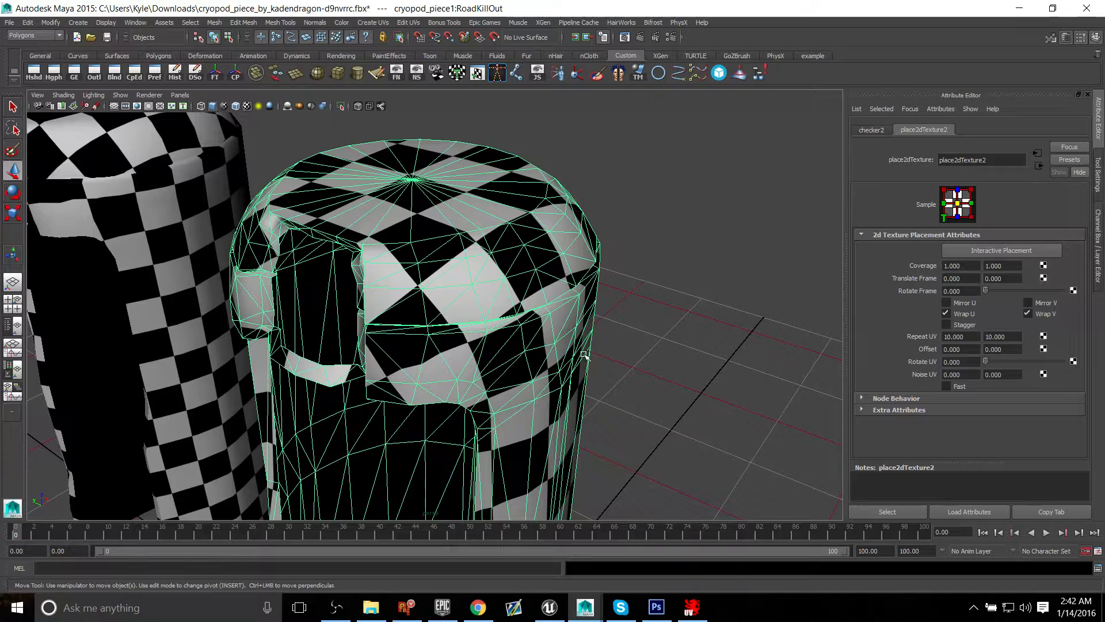
click(974, 336)
text(20)
key(Tab)
text(20)
key(Return)
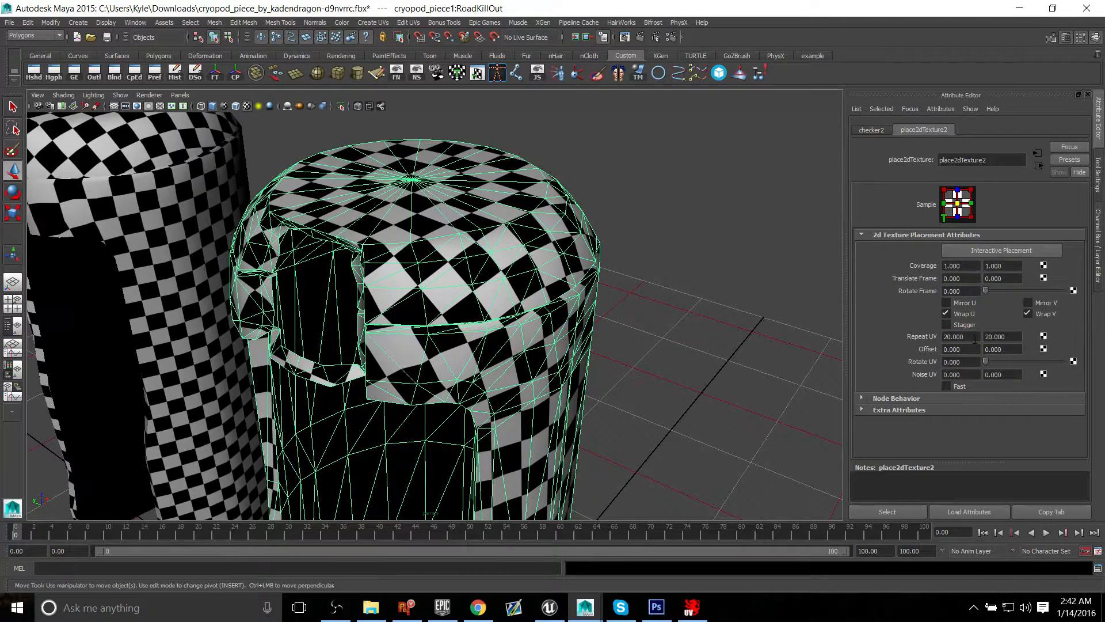
Step: Compare the finer checker pattern on the original and imported shells from several angles, then select the imported shell
click(656, 284)
alt+drag(656, 284, 506, 288)
alt+drag(463, 208, 303, 355)
alt+middle_drag(401, 269, 403, 404)
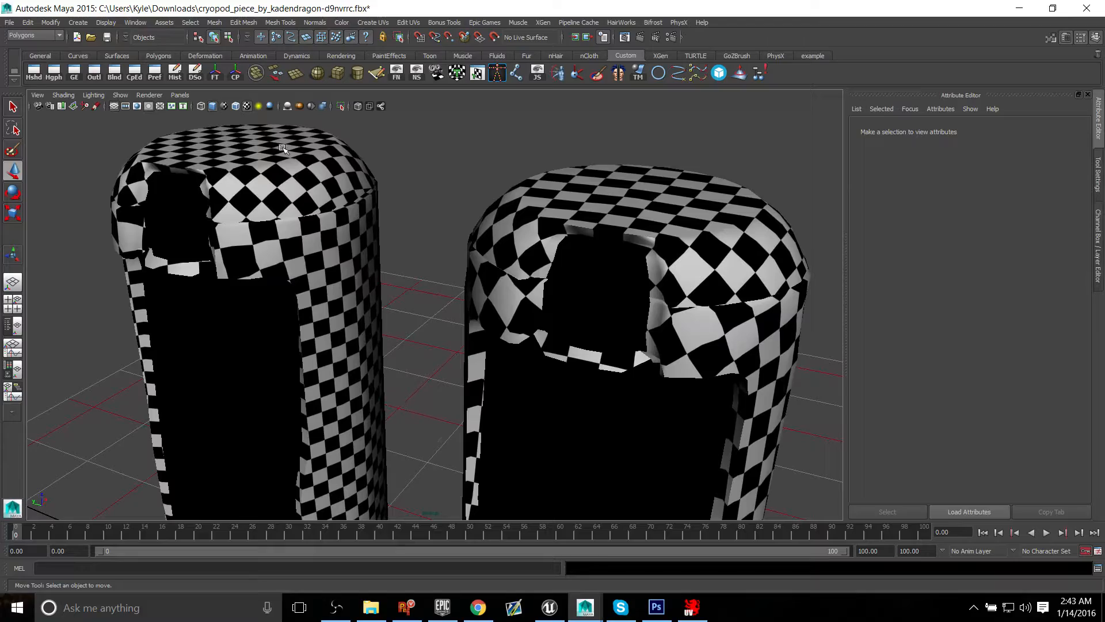
alt+middle_drag(454, 340, 435, 340)
alt+drag(434, 339, 550, 288)
click(527, 305)
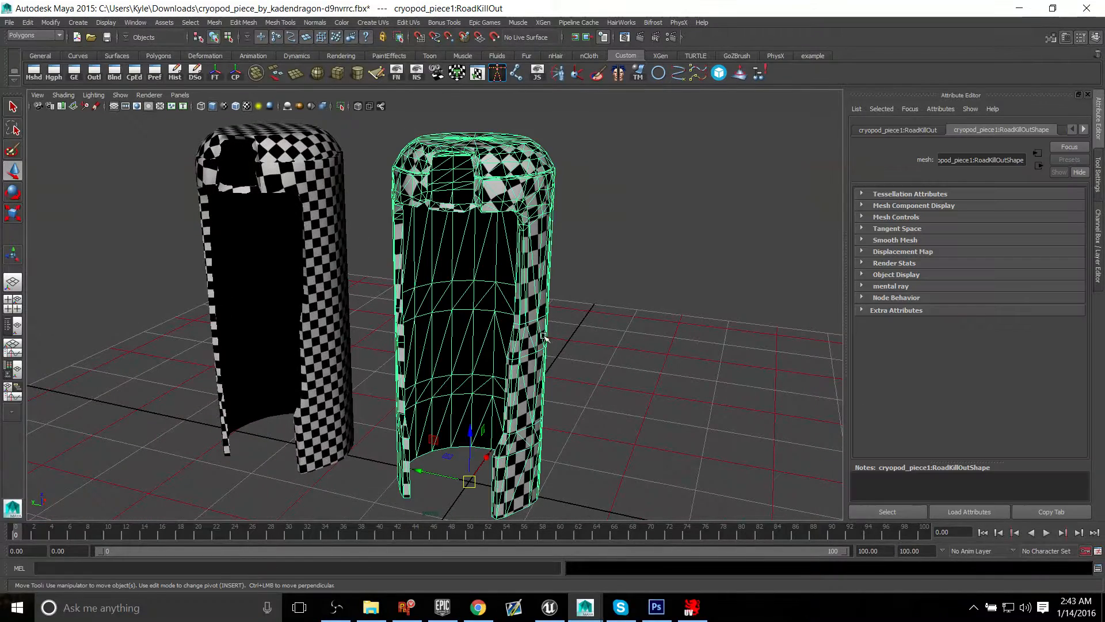
alt+drag(578, 331, 617, 336)
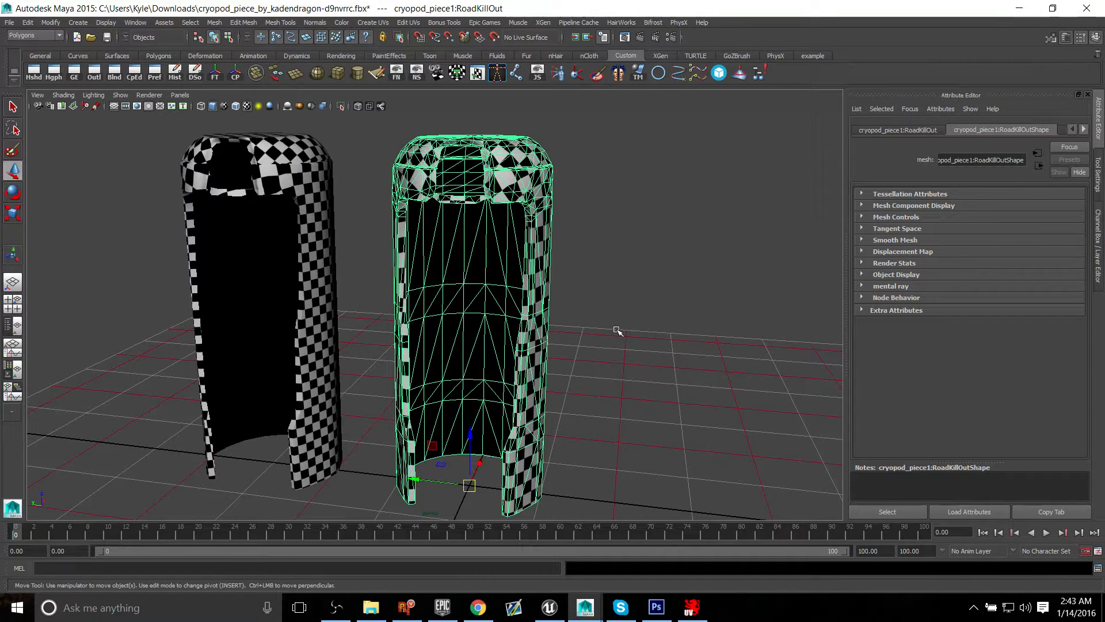